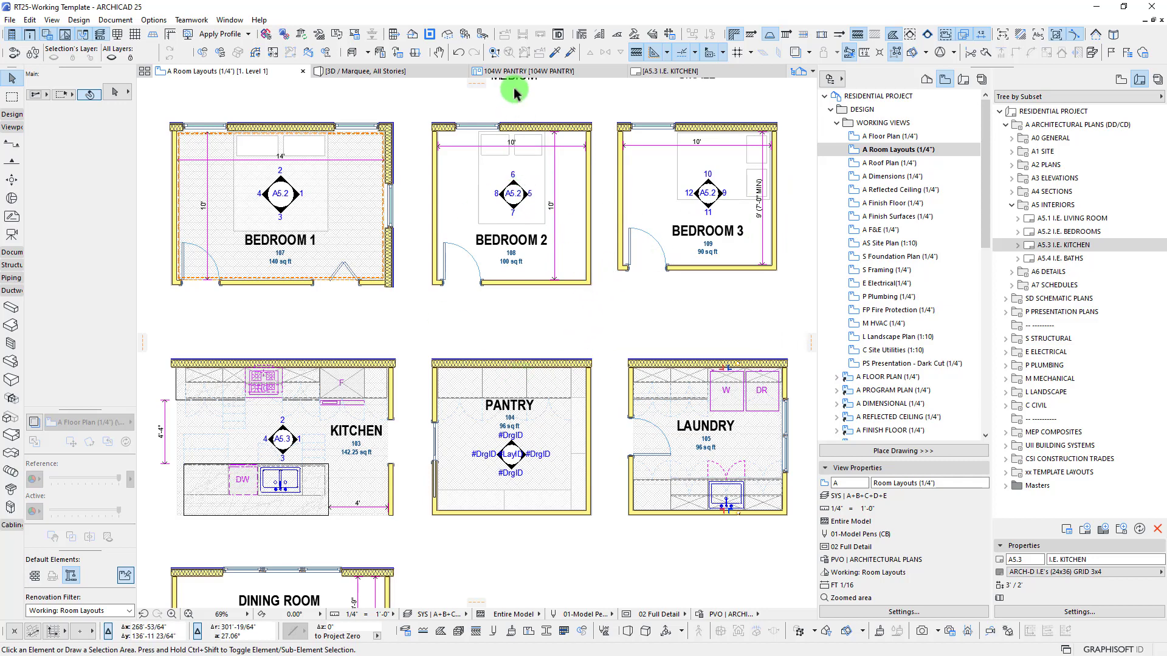
Place the 104E, 104N, 104S and 104W PANTRY interior elevation views together on the A5.3 I.E. KITCHEN layout
{"action": "left_click", "coordinate": [699, 71]}
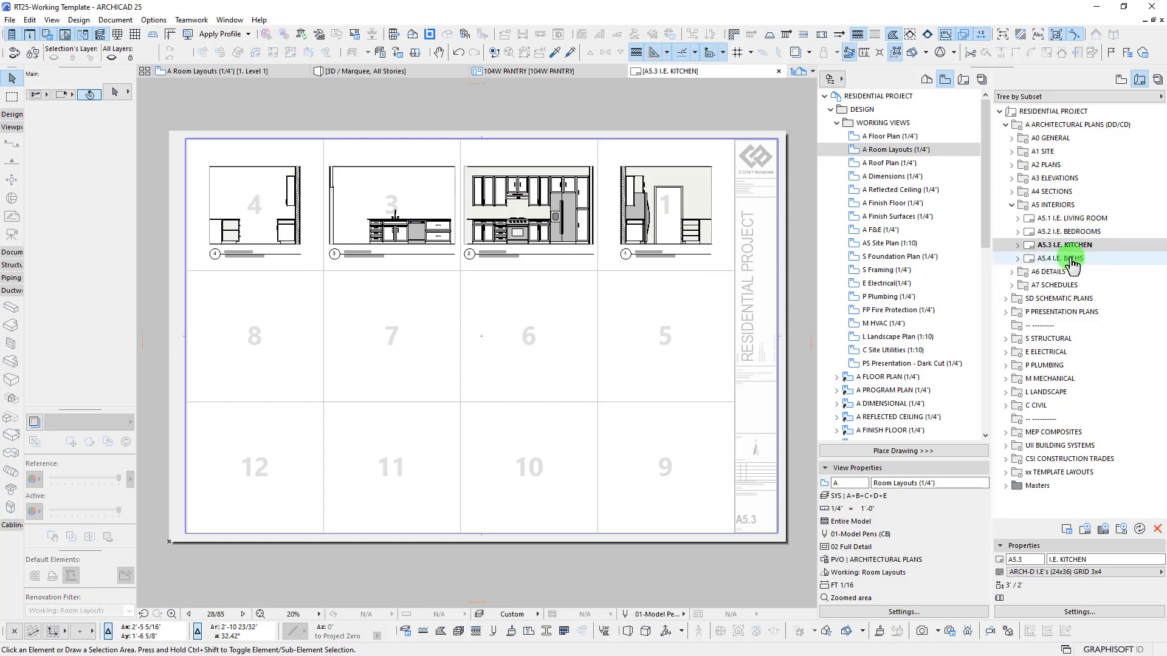
{"action": "left_click", "coordinate": [1044, 249]}
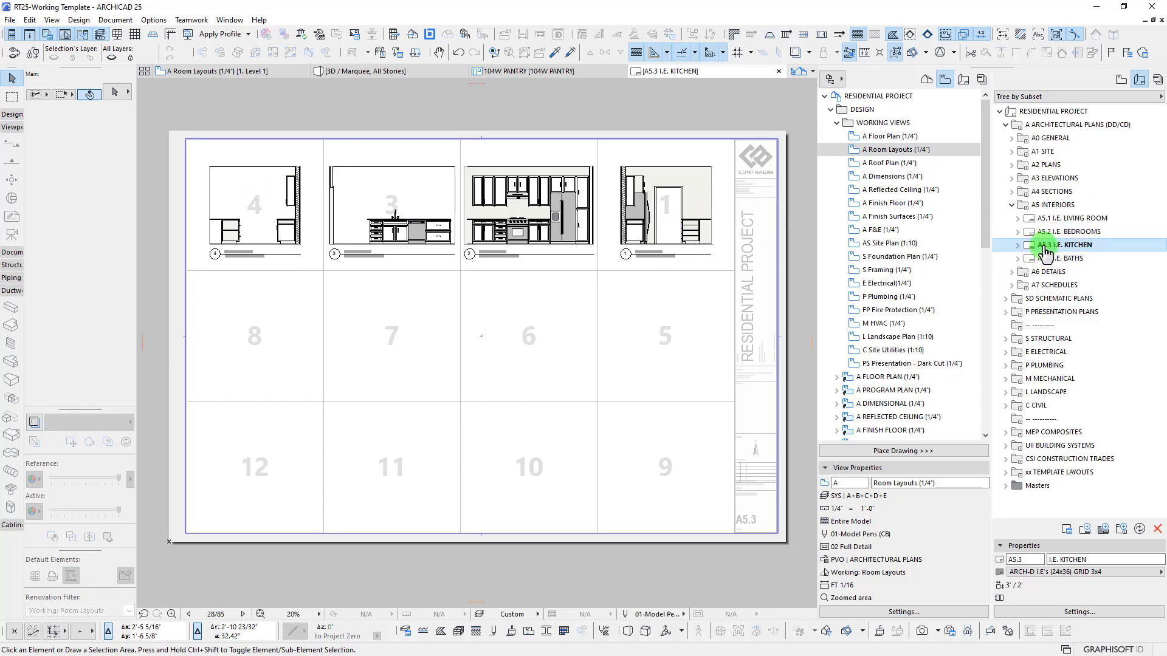
{"action": "scroll", "coordinate": [899, 213], "scroll_direction": "down", "scroll_amount": 6}
{"action": "double_click", "coordinate": [899, 310]}
{"action": "left_click", "coordinate": [889, 326]}
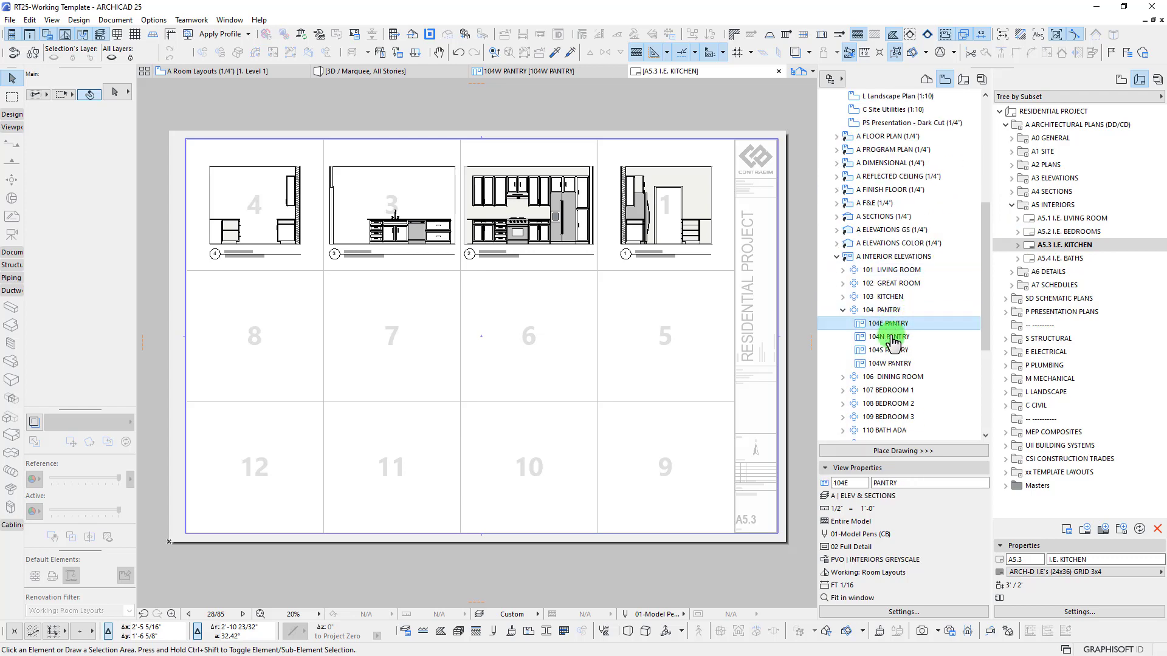
{"action": "left_click", "coordinate": [889, 363], "text": "shift"}
{"action": "mouse_move", "coordinate": [888, 364]}
{"action": "left_mouse_down"}
{"action": "mouse_move", "coordinate": [894, 333]}
{"action": "mouse_move", "coordinate": [969, 261]}
{"action": "mouse_move", "coordinate": [1040, 249]}
{"action": "mouse_move", "coordinate": [705, 258]}
{"action": "mouse_move", "coordinate": [416, 344]}
{"action": "left_mouse_up"}
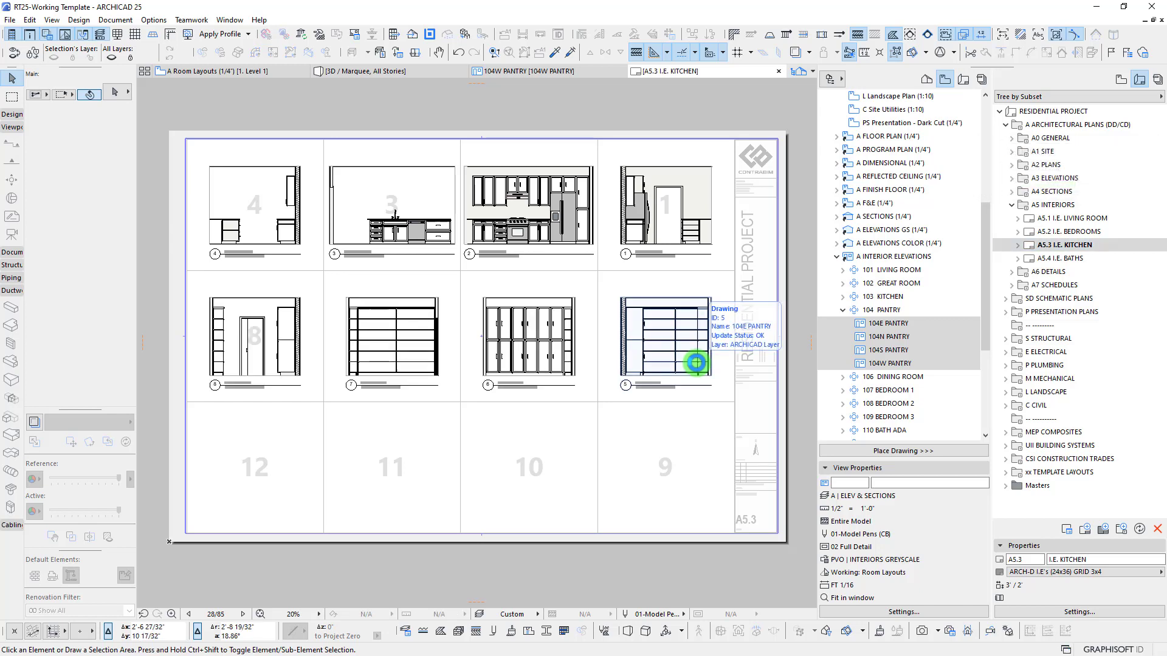
{"action": "left_click", "coordinate": [696, 362]}
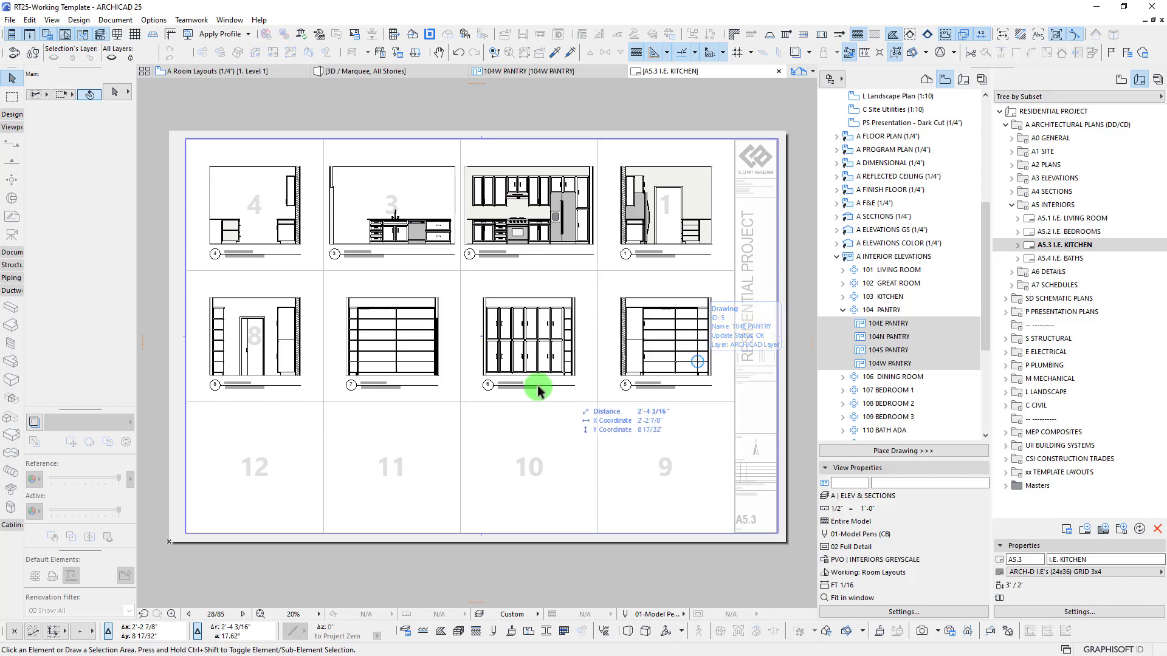
Compare the cell numbering of the ARCH-D I.E's (24x36) GRID 3x4 and ARCH-D (24x36) GRID 3x4 master layouts
{"action": "middle_click_drag", "start_coordinate": [536, 379], "coordinate": [482, 378]}
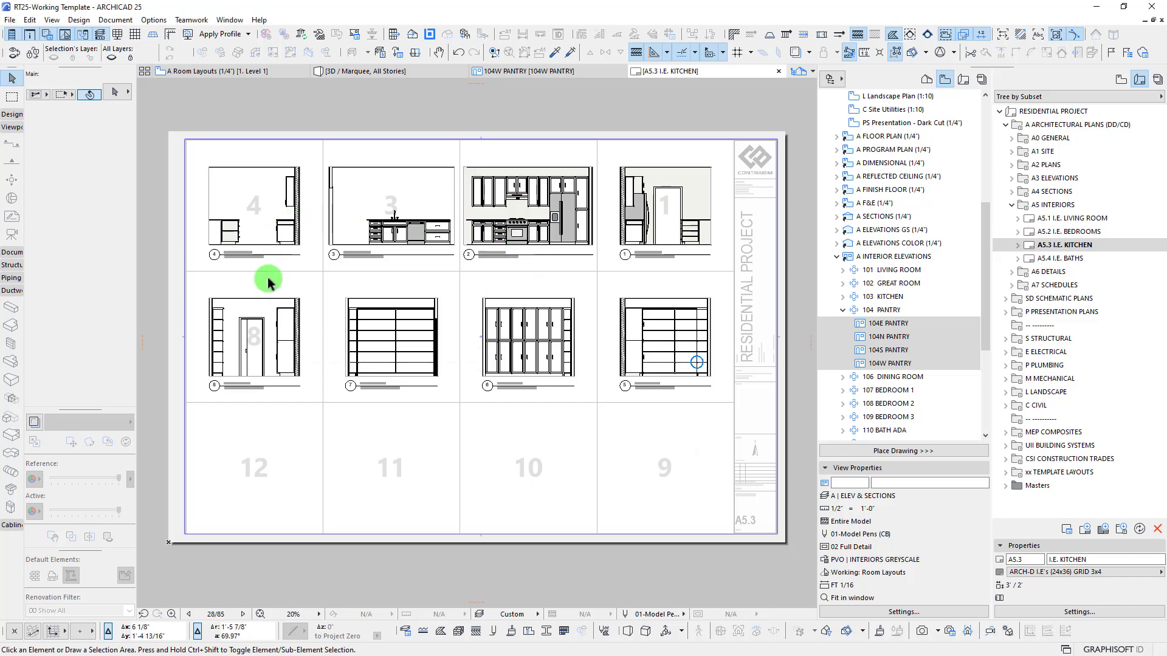
{"action": "middle_click_drag", "start_coordinate": [519, 377], "coordinate": [522, 372]}
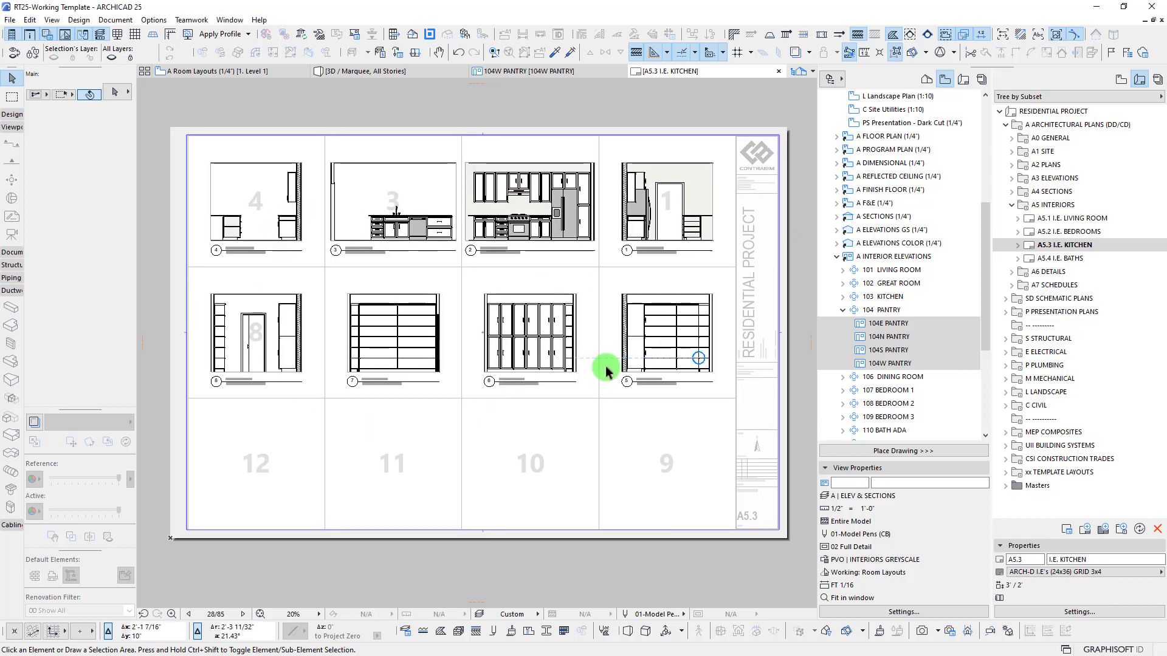
{"action": "left_click", "coordinate": [1006, 485]}
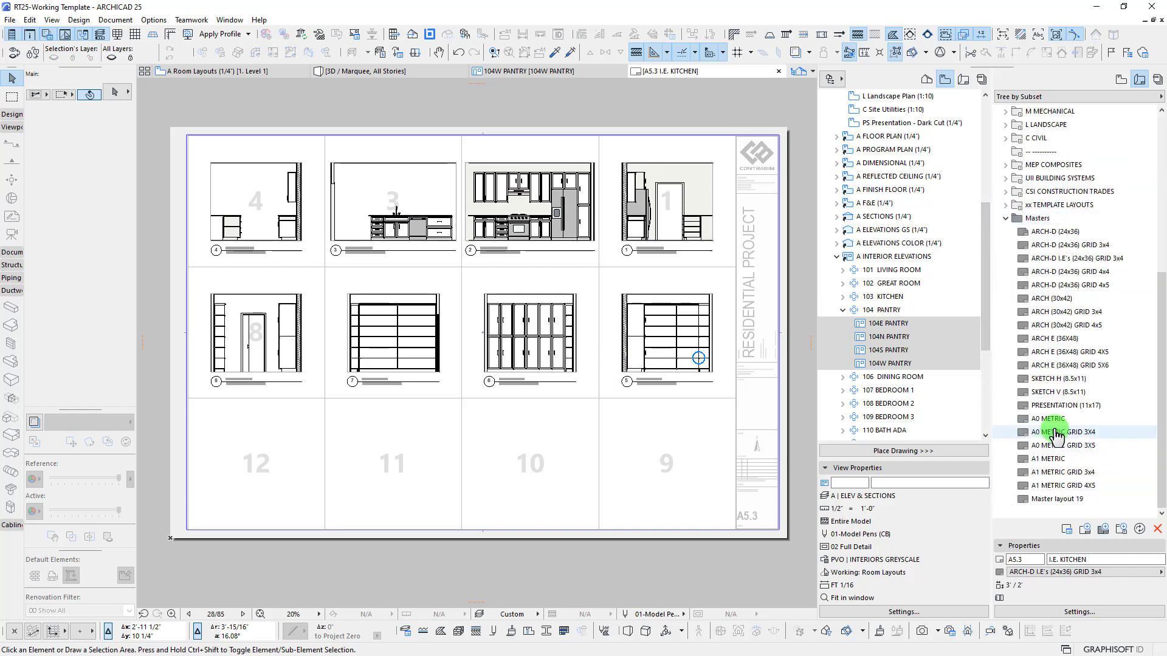
{"action": "left_click", "coordinate": [1051, 258]}
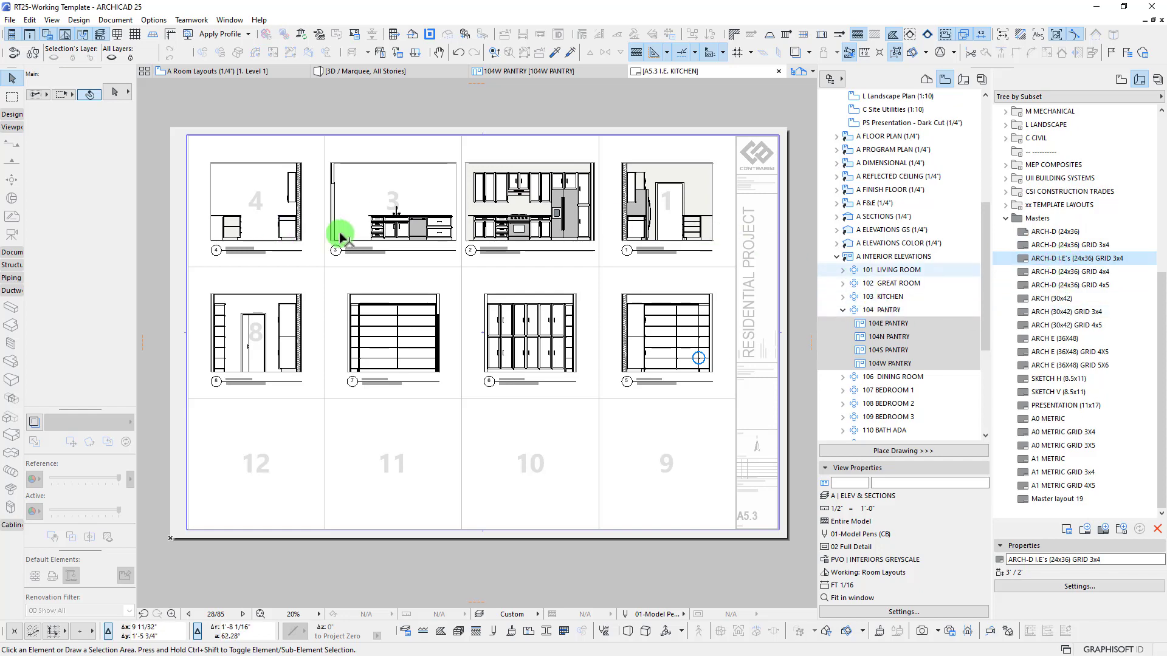
{"action": "double_click", "coordinate": [1063, 268]}
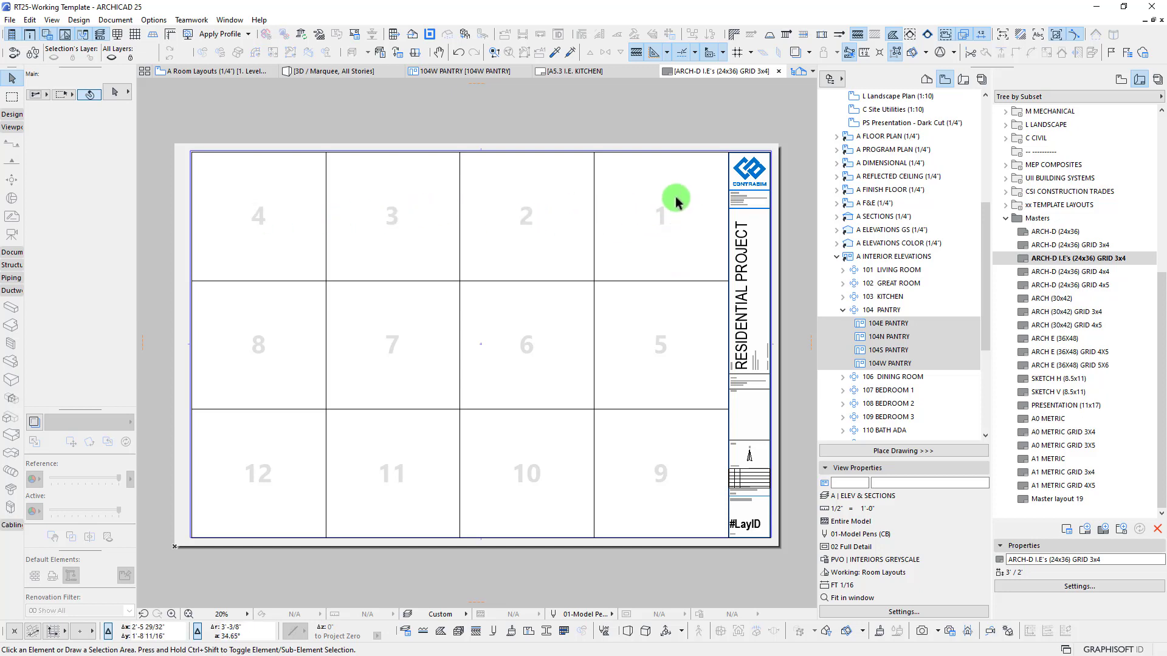
{"action": "double_click", "coordinate": [1000, 245]}
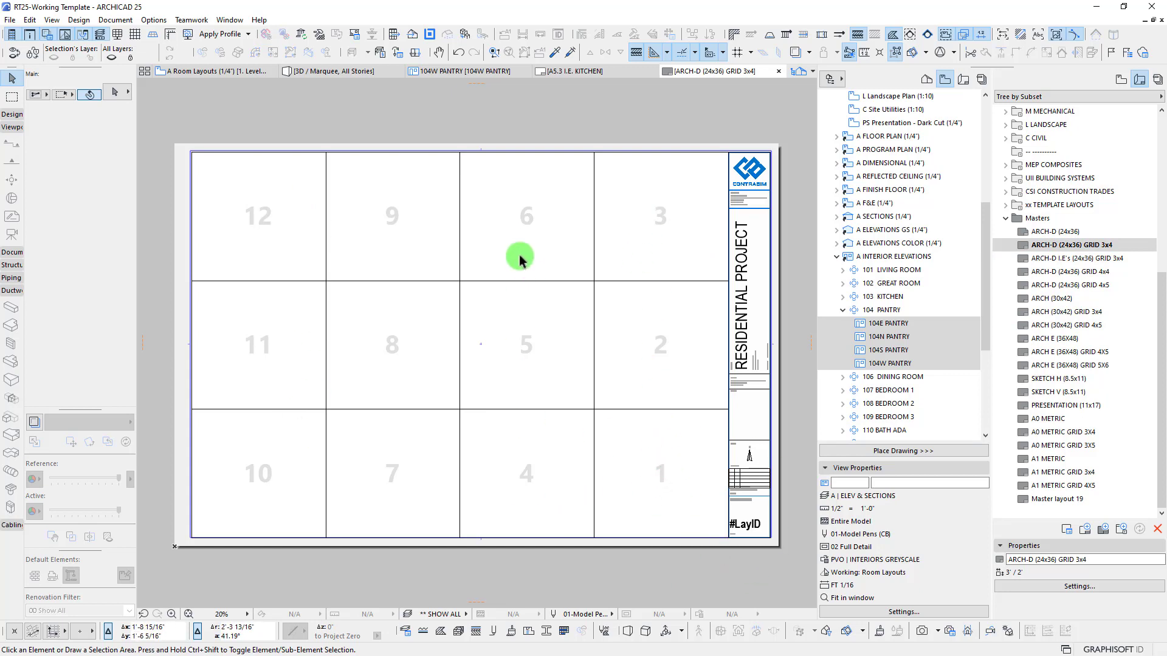
{"action": "left_click", "coordinate": [1074, 259]}
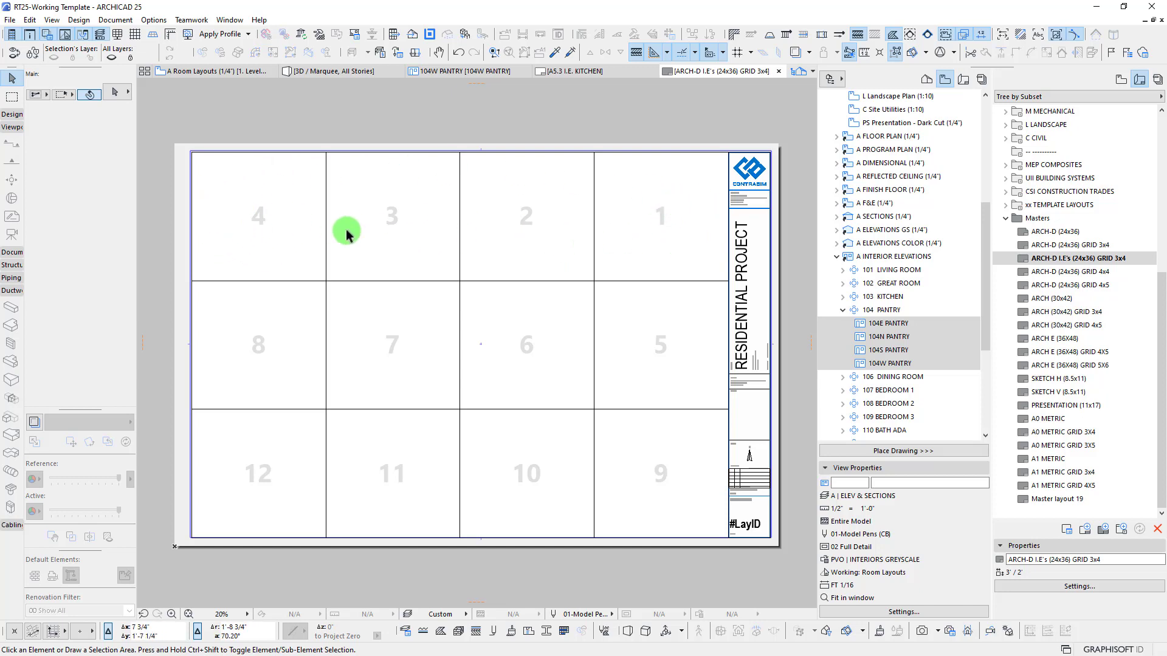
Open the ARCH-D I.E's (24x36) GRID 3x4 master layout's settings and its grid setup for drawing placement
{"action": "left_click", "coordinate": [1036, 260]}
{"action": "right_click", "coordinate": [1043, 262]}
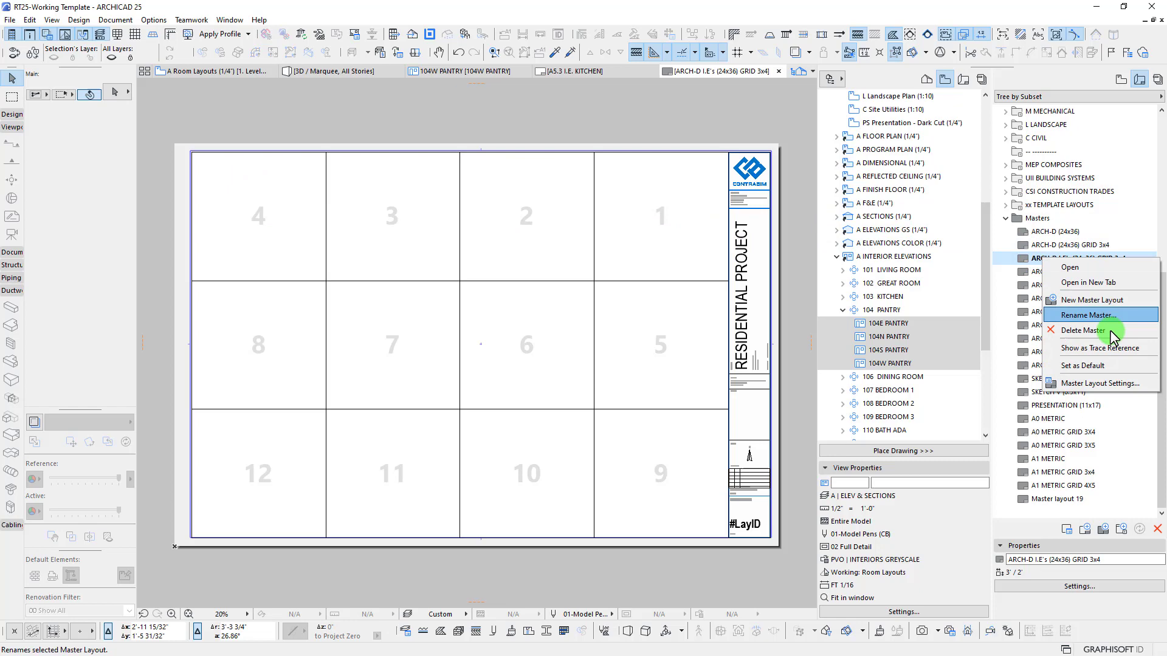
{"action": "left_click", "coordinate": [1104, 383]}
{"action": "left_click_drag", "start_coordinate": [573, 99], "coordinate": [470, 131]}
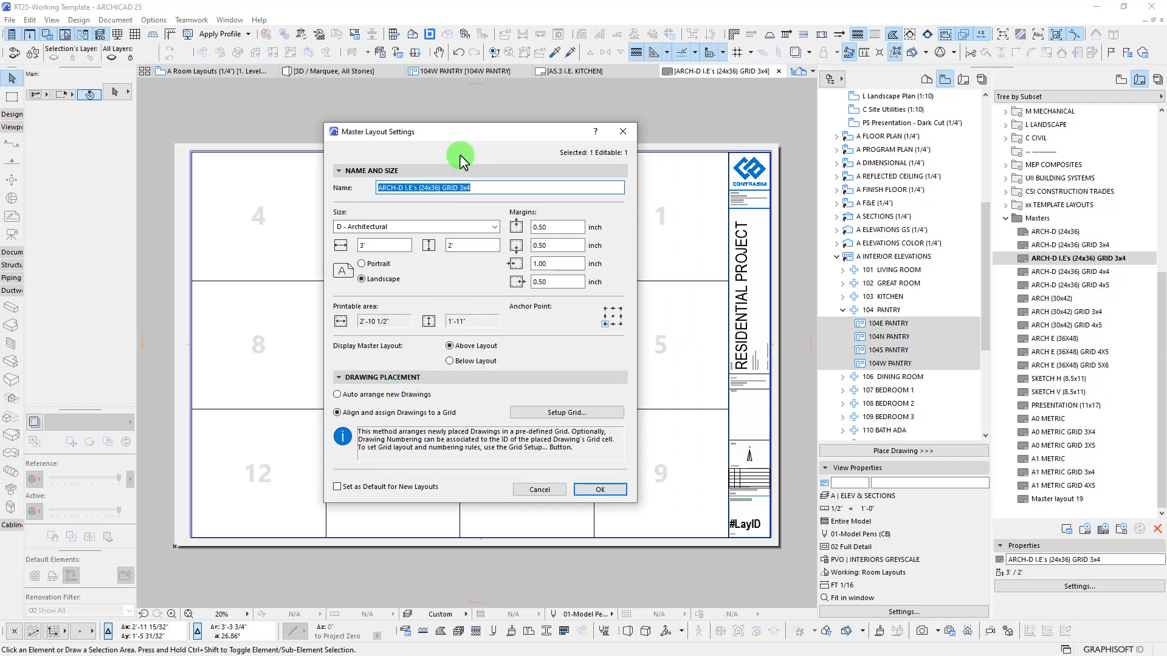
{"action": "left_click_drag", "start_coordinate": [474, 137], "coordinate": [536, 179]}
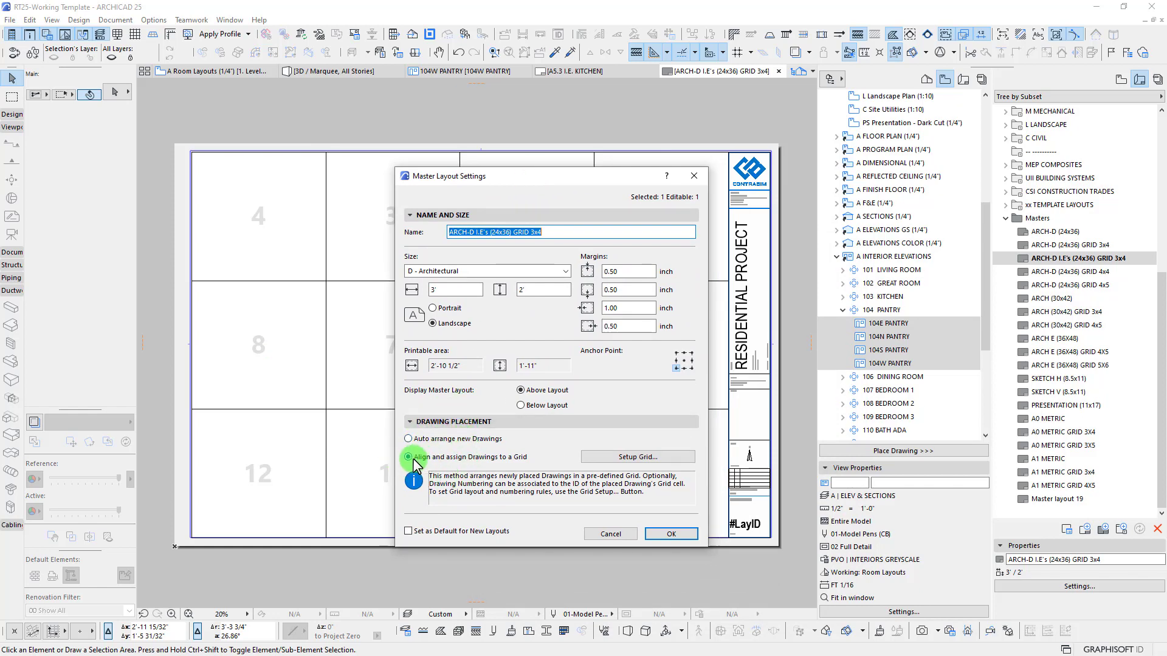
{"action": "left_click", "coordinate": [612, 461]}
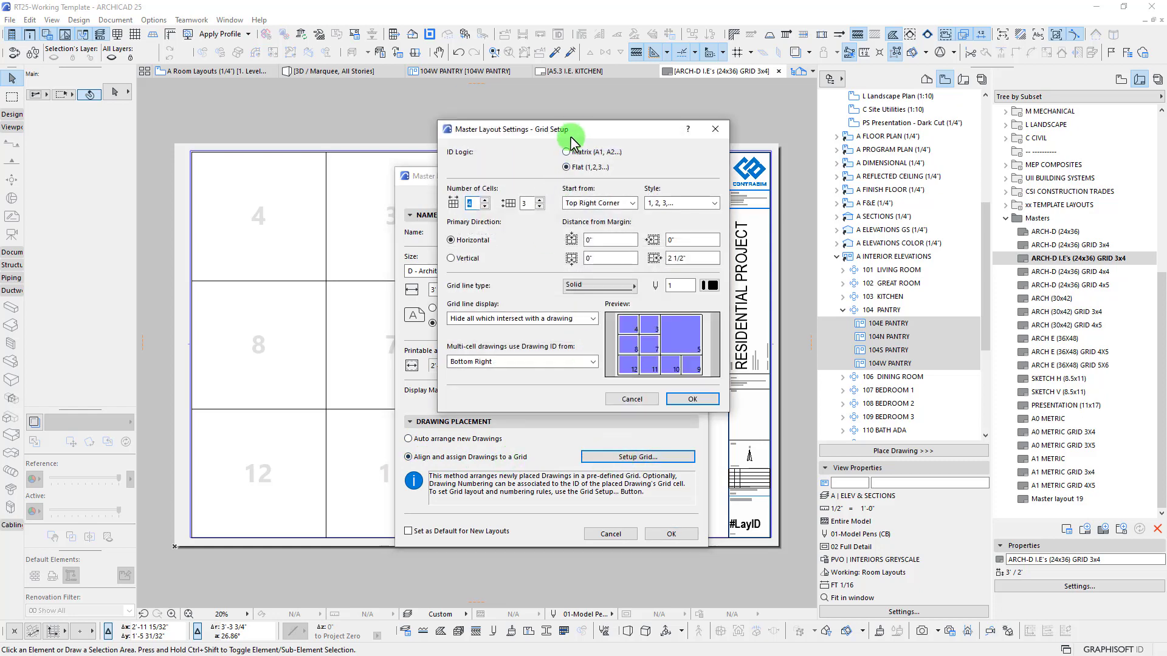
{"action": "left_click_drag", "start_coordinate": [571, 140], "coordinate": [489, 151]}
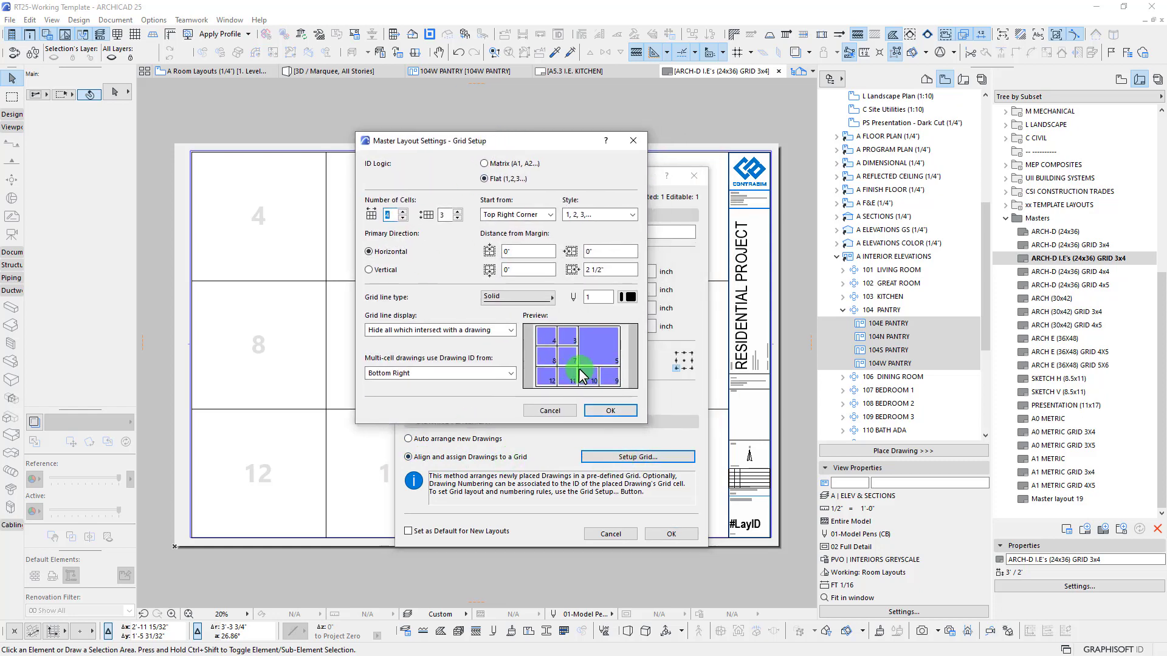
Review the grid's Matrix and Flat ID logic, cell counts, starting corner and numbering styles, and close the master layout settings
{"action": "left_click", "coordinate": [495, 166]}
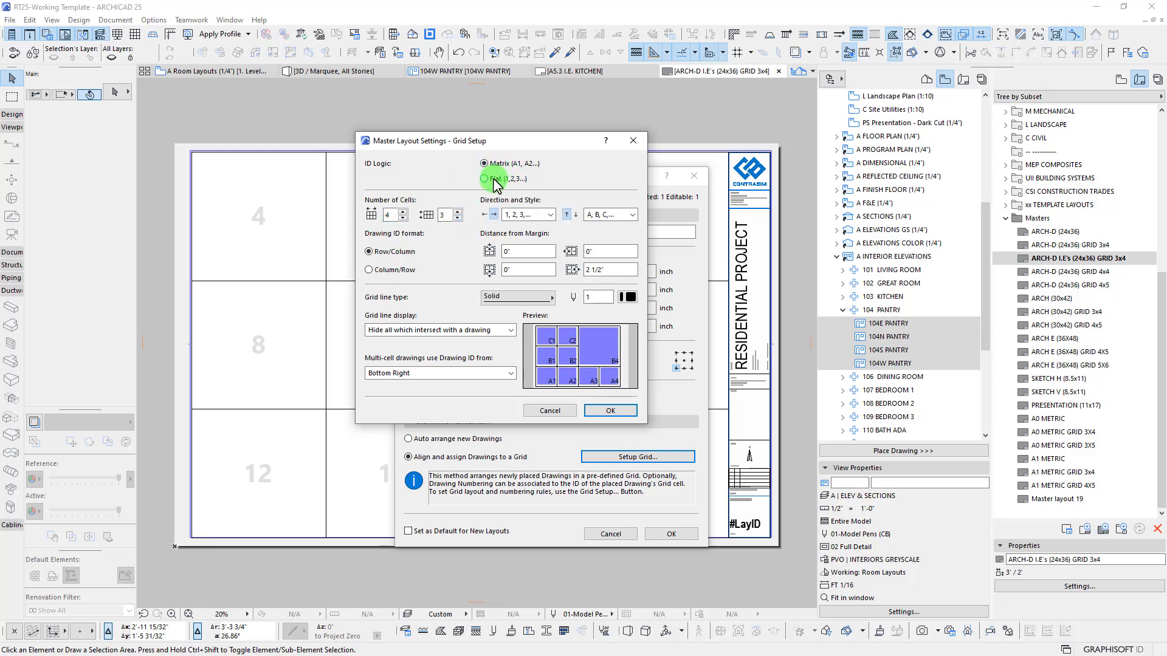
{"action": "left_click", "coordinate": [493, 181]}
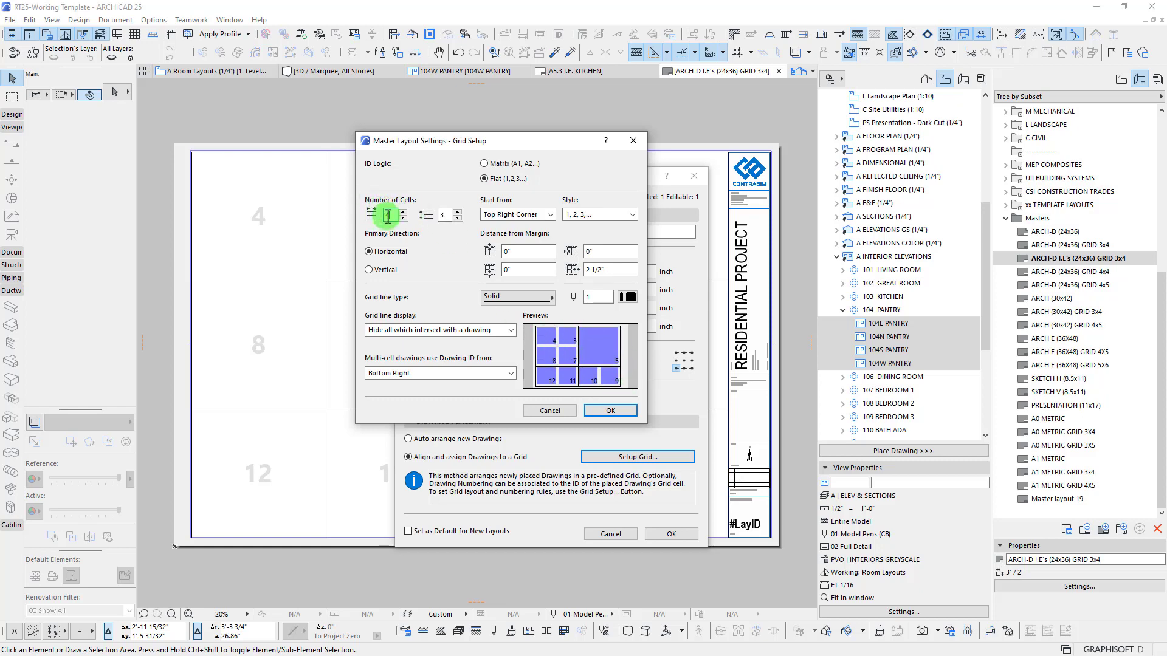
{"action": "left_click_drag", "start_coordinate": [389, 217], "coordinate": [370, 217]}
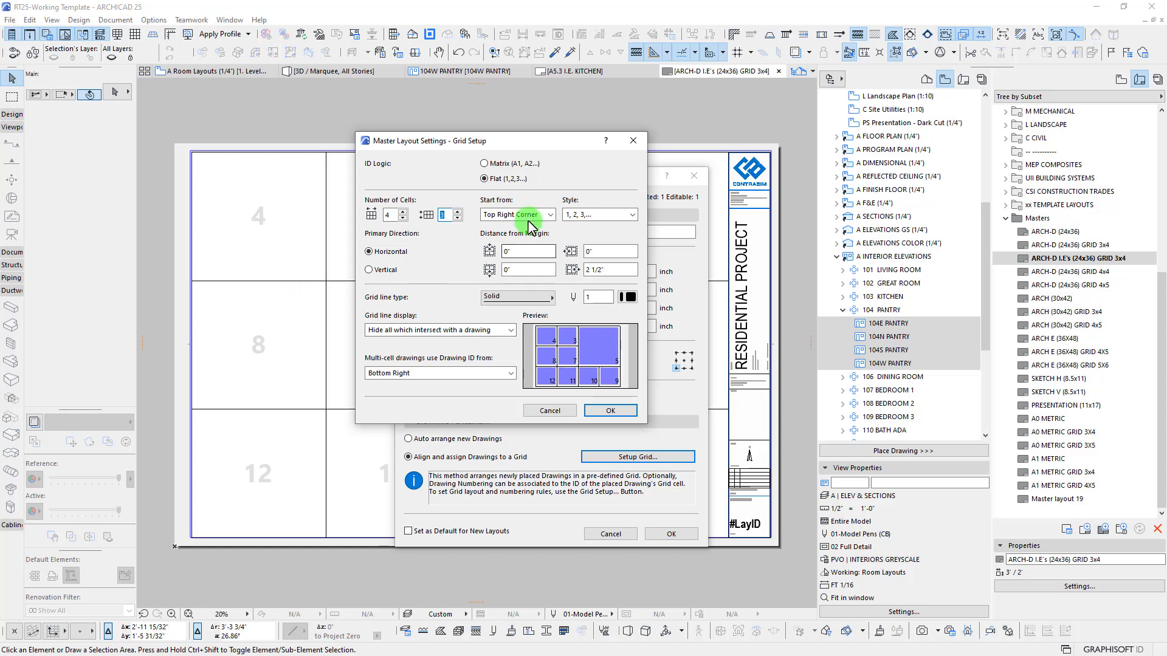
{"action": "left_click", "coordinate": [514, 214]}
{"action": "left_click", "coordinate": [512, 217]}
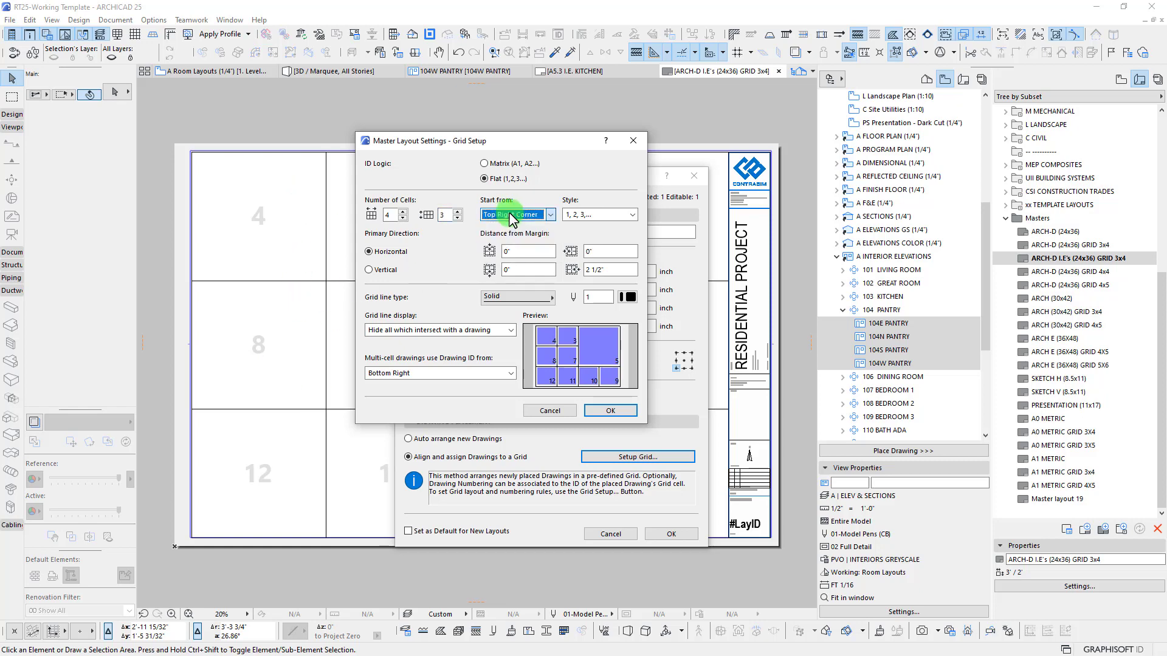
{"action": "left_click", "coordinate": [599, 217]}
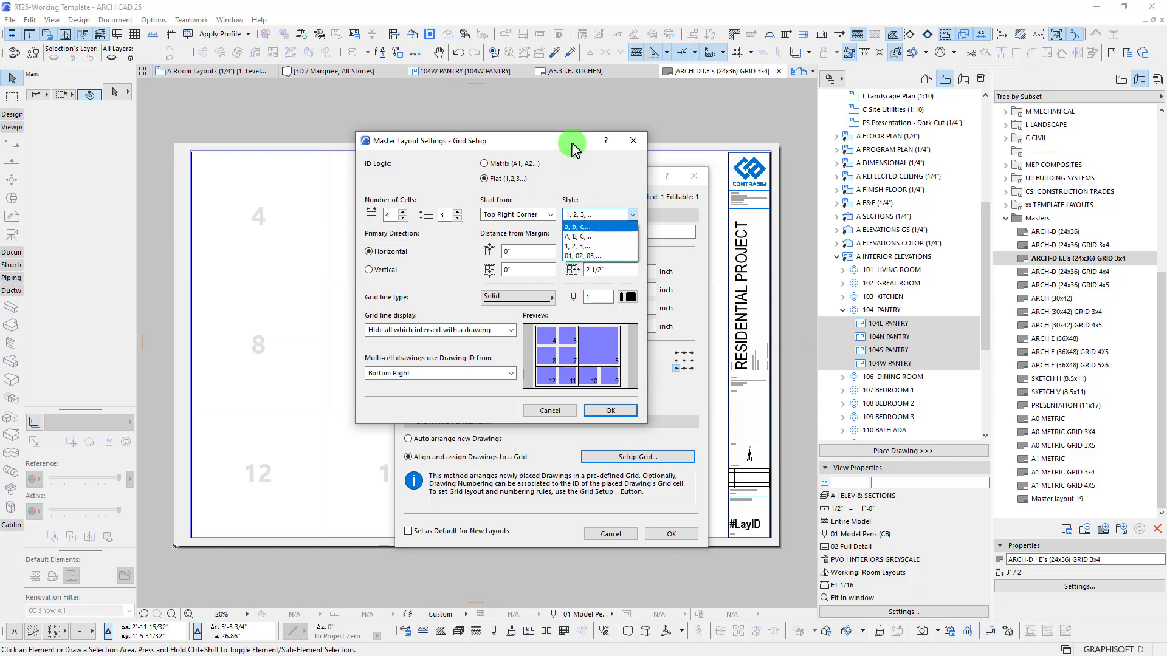
{"action": "left_click_drag", "start_coordinate": [573, 144], "coordinate": [553, 139]}
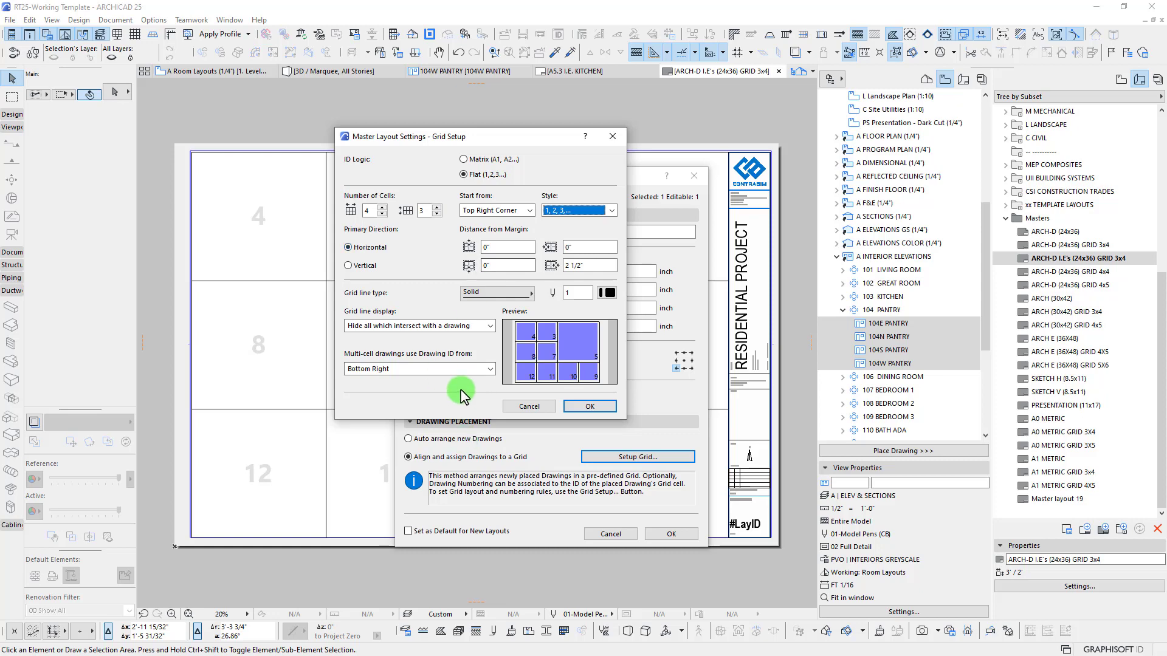
{"action": "left_click_drag", "start_coordinate": [502, 143], "coordinate": [473, 143]}
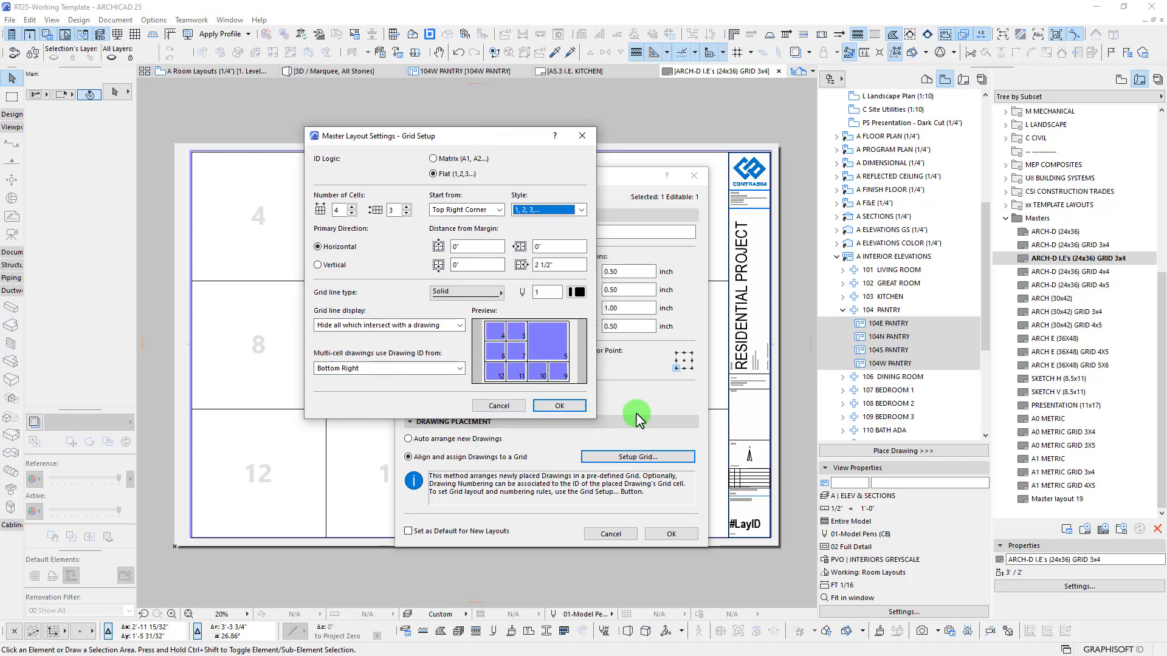
{"action": "left_click", "coordinate": [560, 406]}
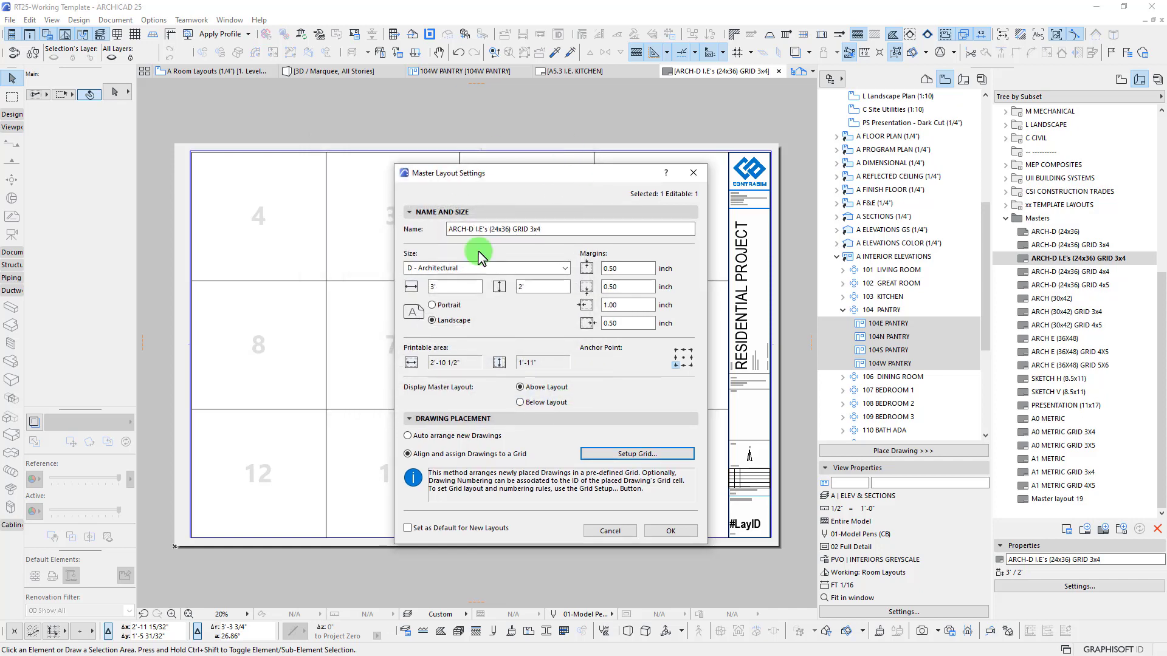
{"action": "left_click", "coordinate": [671, 531]}
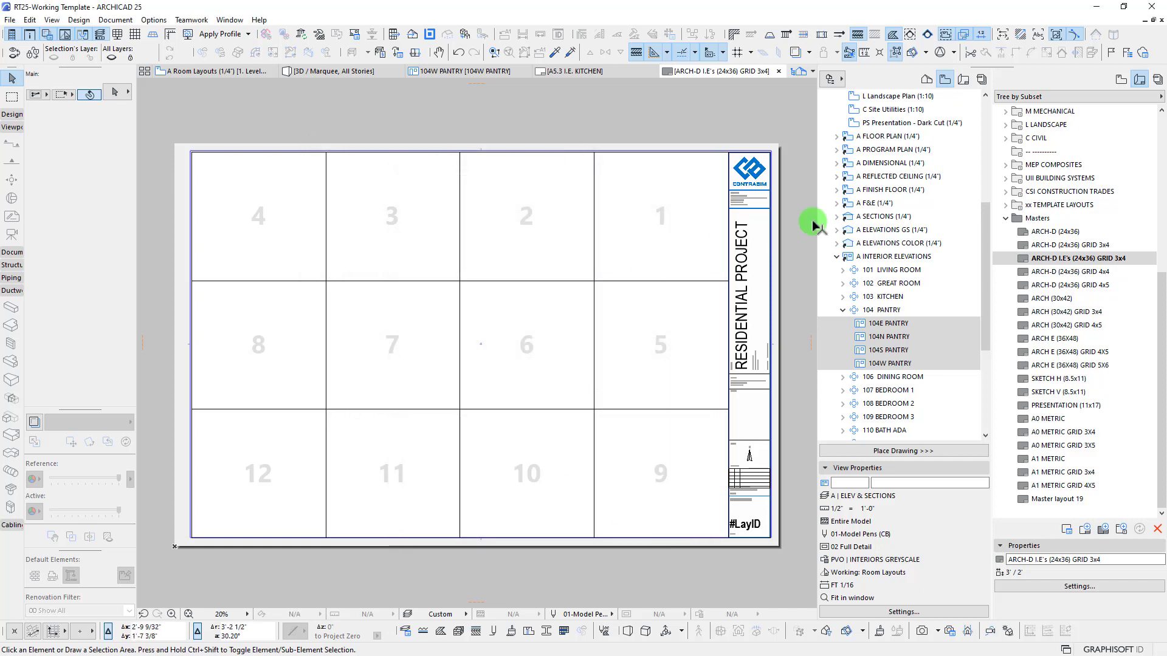
Return to the A Room Layouts plan and activate the Interior Elevation tool with the settings of the pantry's elevation marker
{"action": "left_click", "coordinate": [872, 311]}
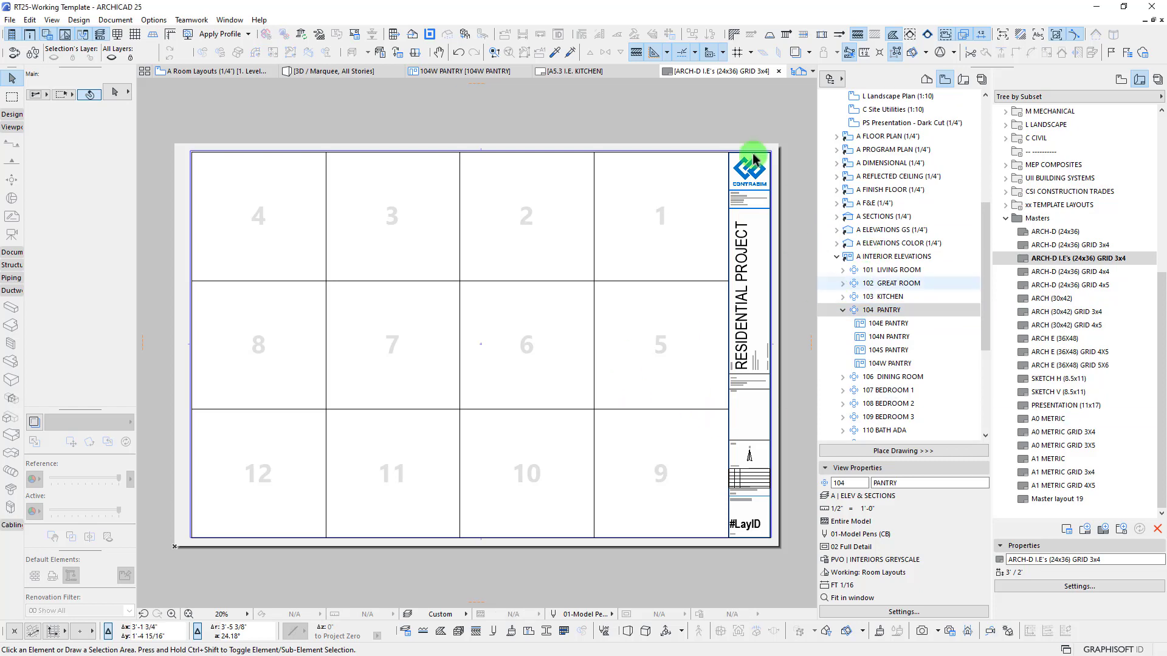
{"action": "left_click", "coordinate": [188, 71]}
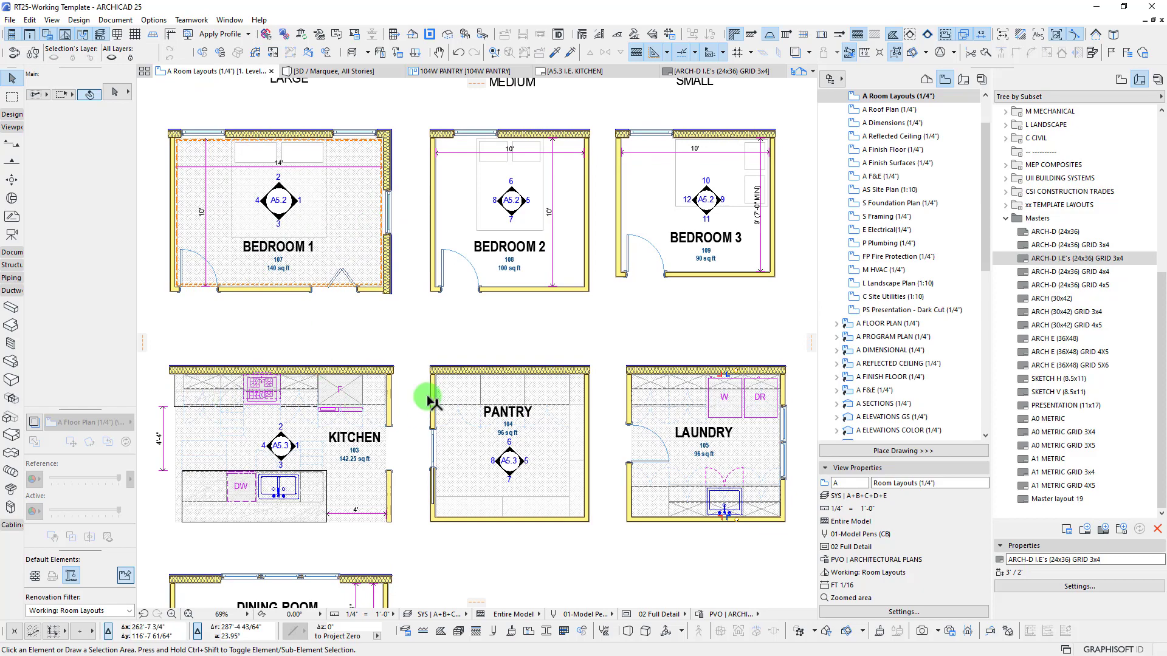
{"action": "middle_click_drag", "start_coordinate": [663, 451], "coordinate": [630, 428]}
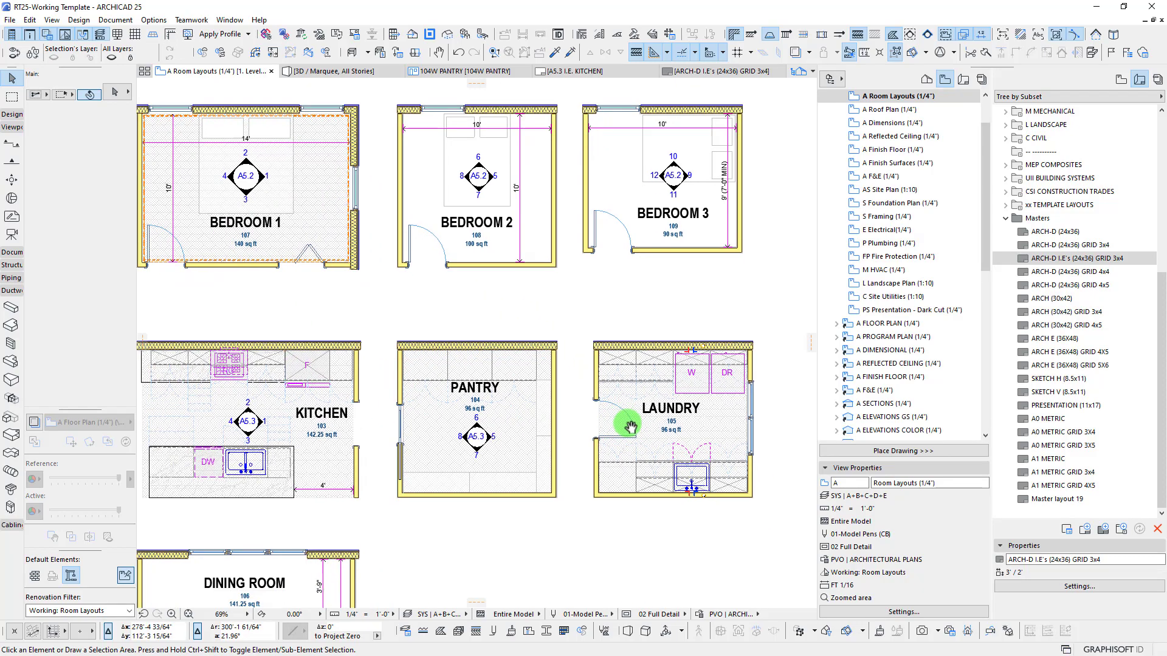
{"action": "scroll", "coordinate": [669, 408], "scroll_direction": "up", "scroll_amount": 4}
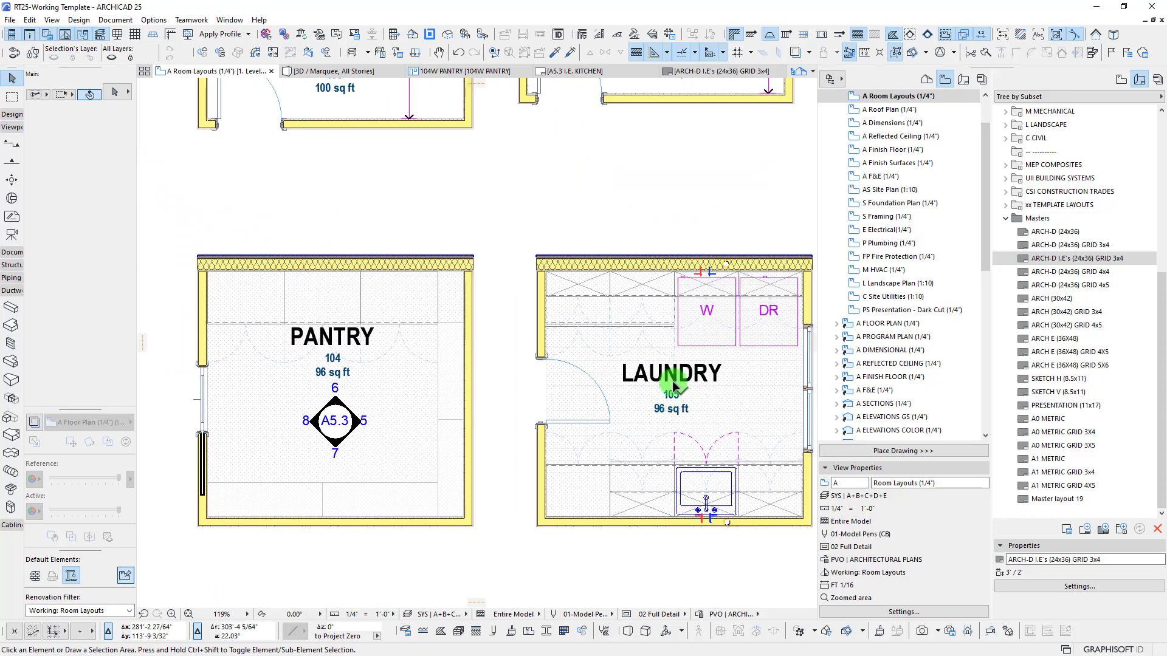
{"action": "scroll", "coordinate": [513, 380], "scroll_direction": "down", "scroll_amount": 3}
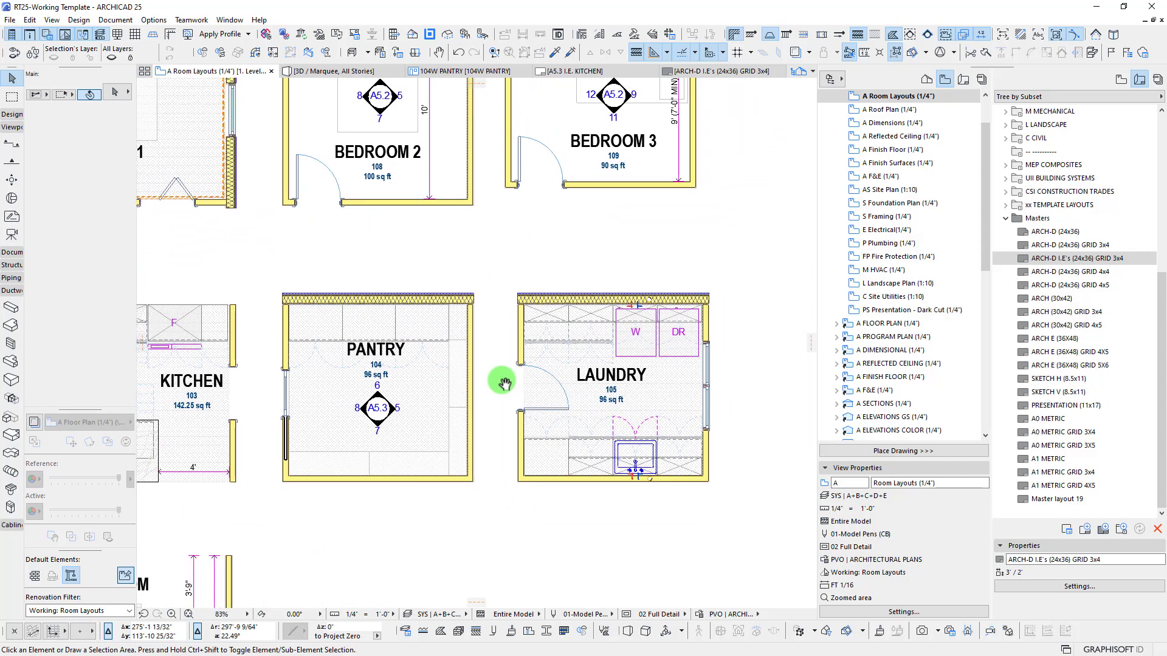
{"action": "left_click", "coordinate": [378, 409], "text": "alt"}
{"action": "left_click", "coordinate": [51, 20]}
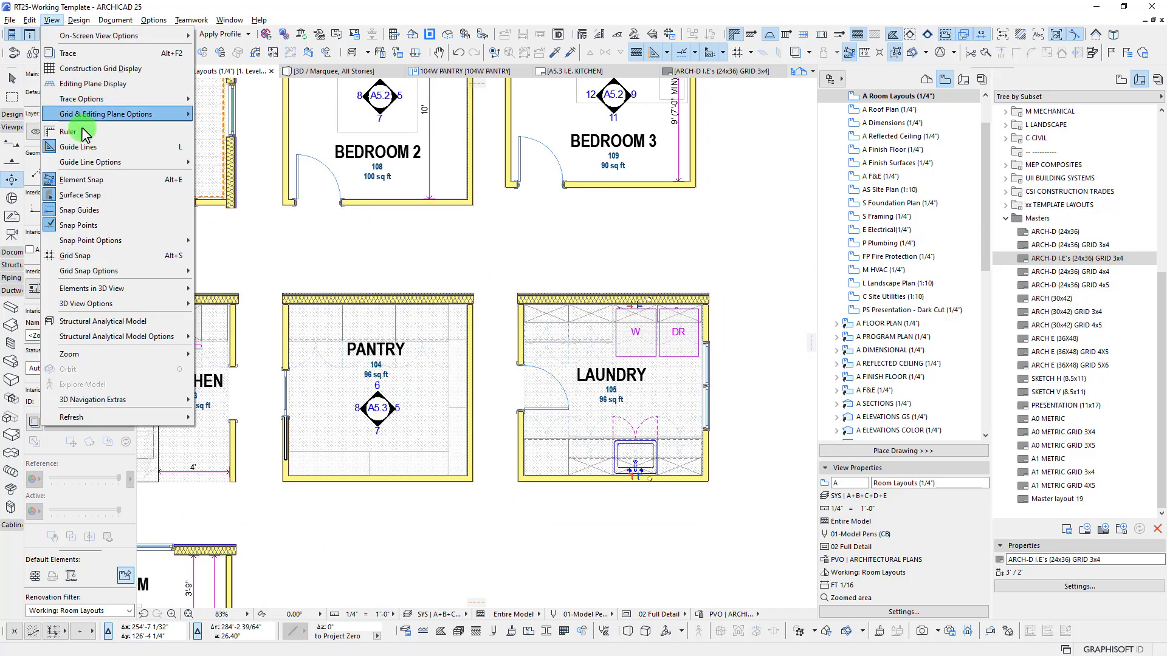
{"action": "left_click", "coordinate": [445, 275]}
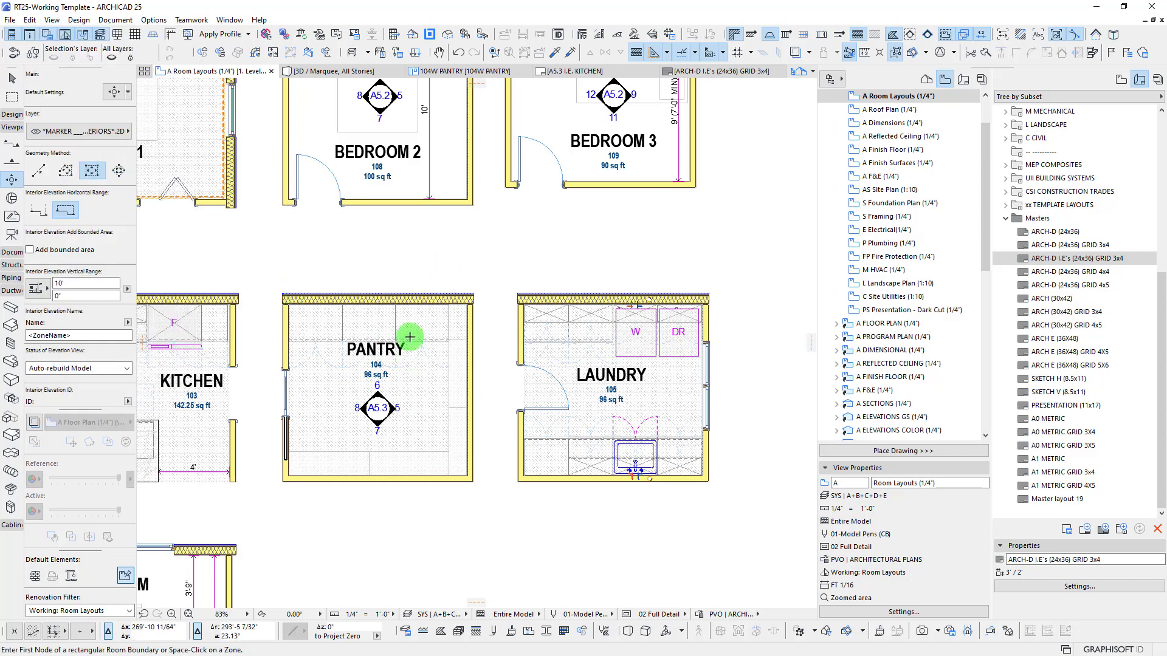
{"action": "middle_click_drag", "start_coordinate": [397, 405], "coordinate": [409, 400]}
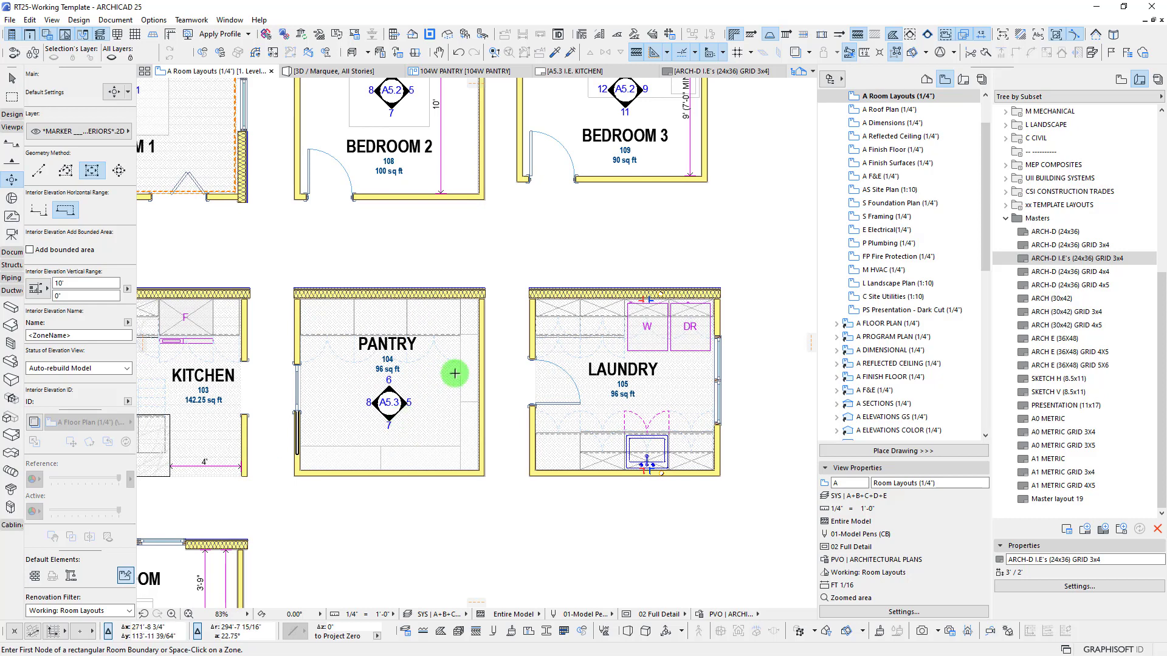
{"action": "scroll", "coordinate": [115, 321], "scroll_direction": "down", "scroll_amount": 2}
{"action": "scroll", "coordinate": [115, 321], "scroll_direction": "down", "scroll_amount": 2}
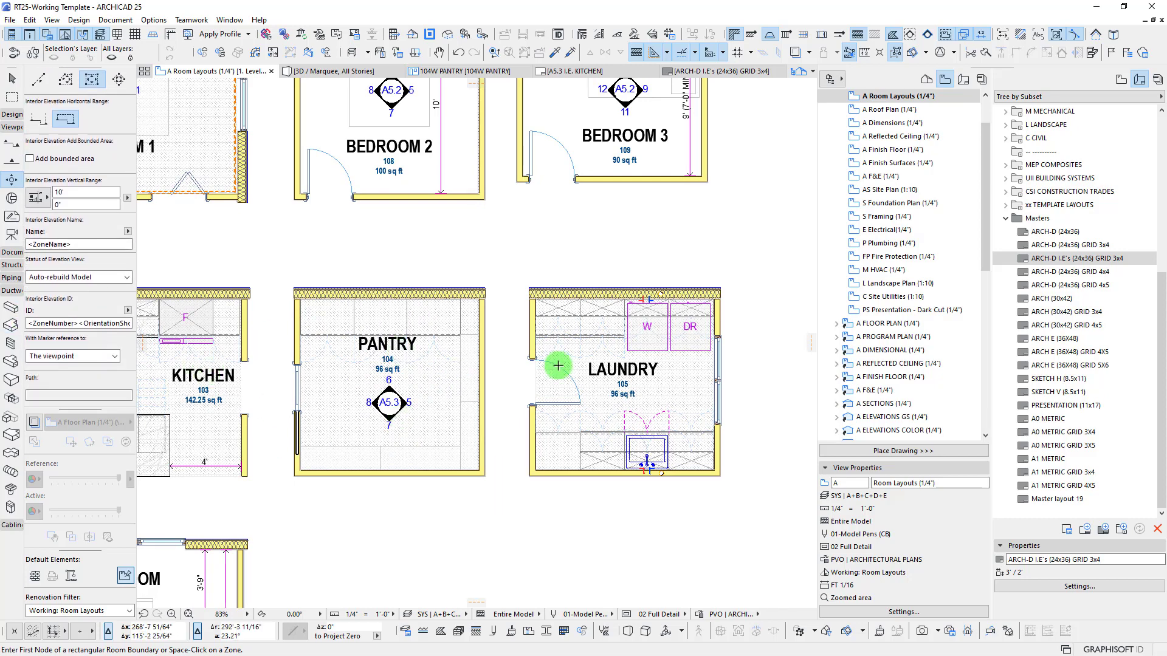
Place a rectangular interior elevation around the laundry room between opposite outer wall corners, with its elevation lines inside the room
{"action": "scroll", "coordinate": [657, 391], "scroll_direction": "up", "scroll_amount": 3}
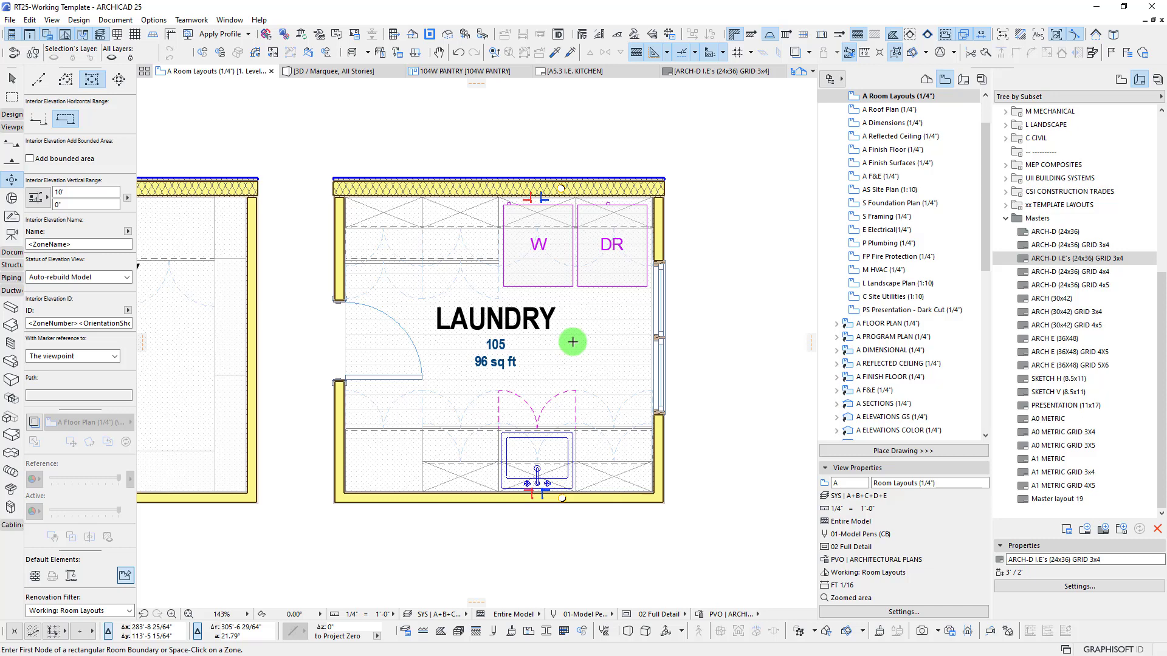
{"action": "scroll", "coordinate": [92, 124], "scroll_direction": "up", "scroll_amount": 4}
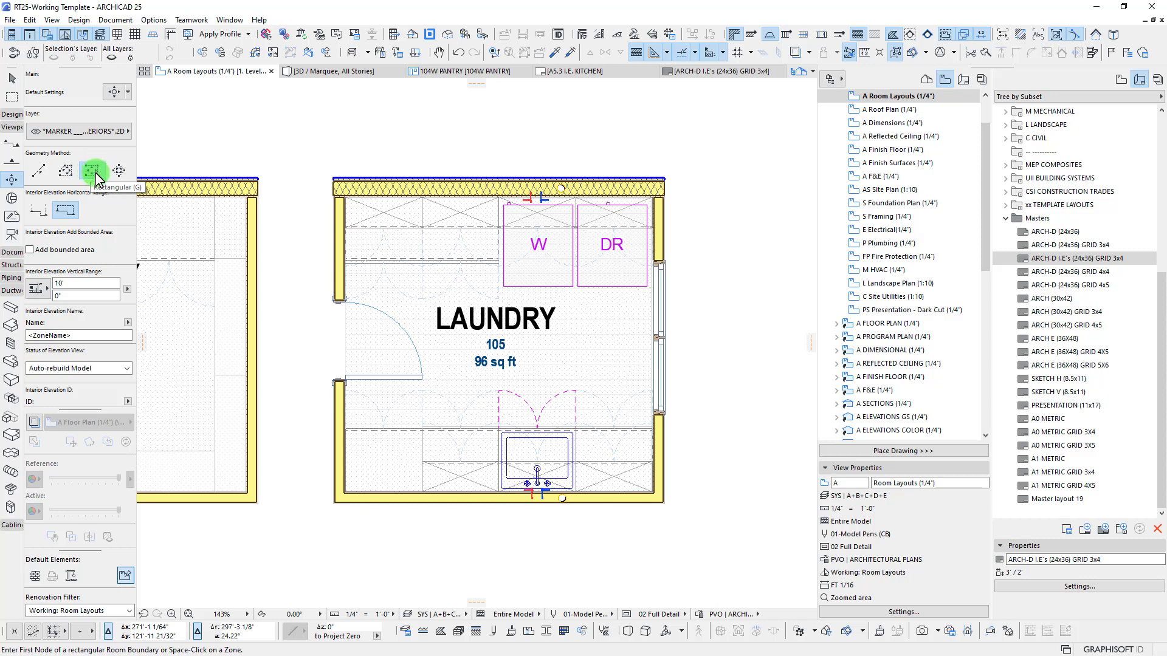
{"action": "left_click", "coordinate": [37, 172]}
{"action": "middle_click_drag", "start_coordinate": [432, 289], "coordinate": [419, 295]}
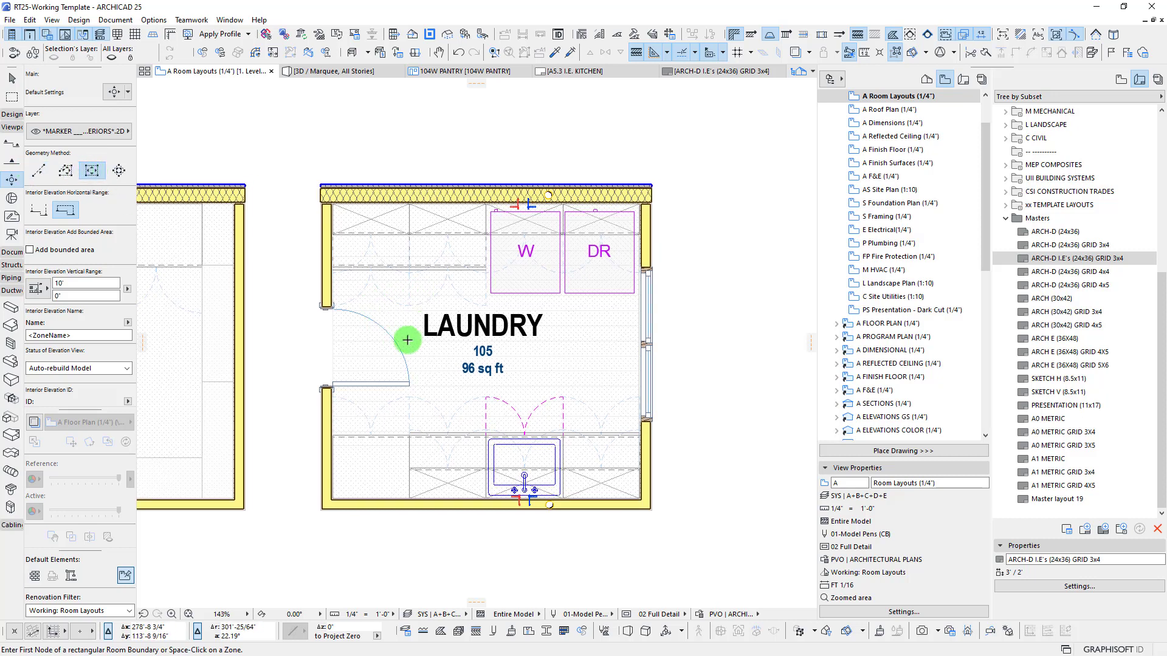
{"action": "key", "text": "space"}
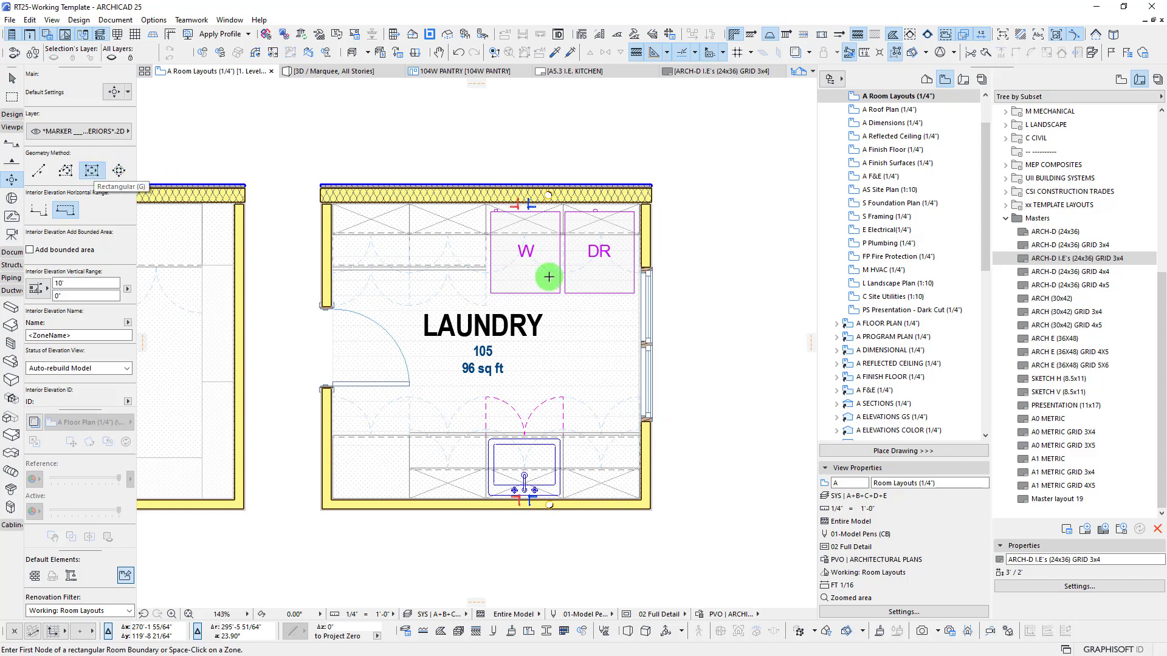
{"action": "left_click", "coordinate": [321, 181]}
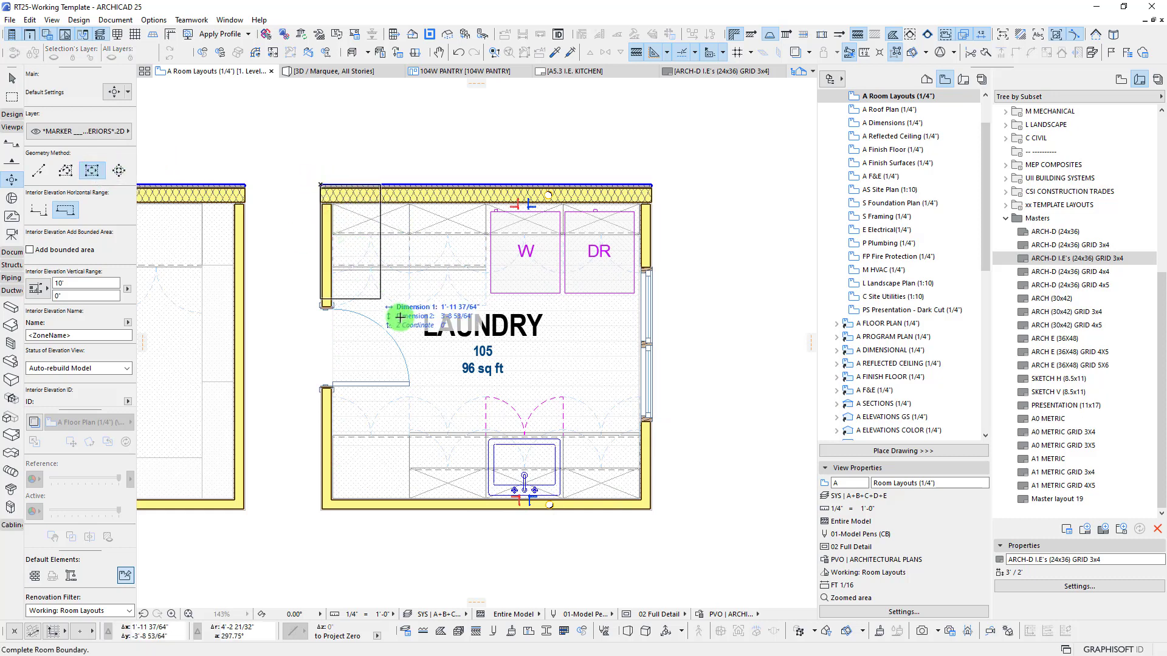
{"action": "left_click", "coordinate": [654, 511]}
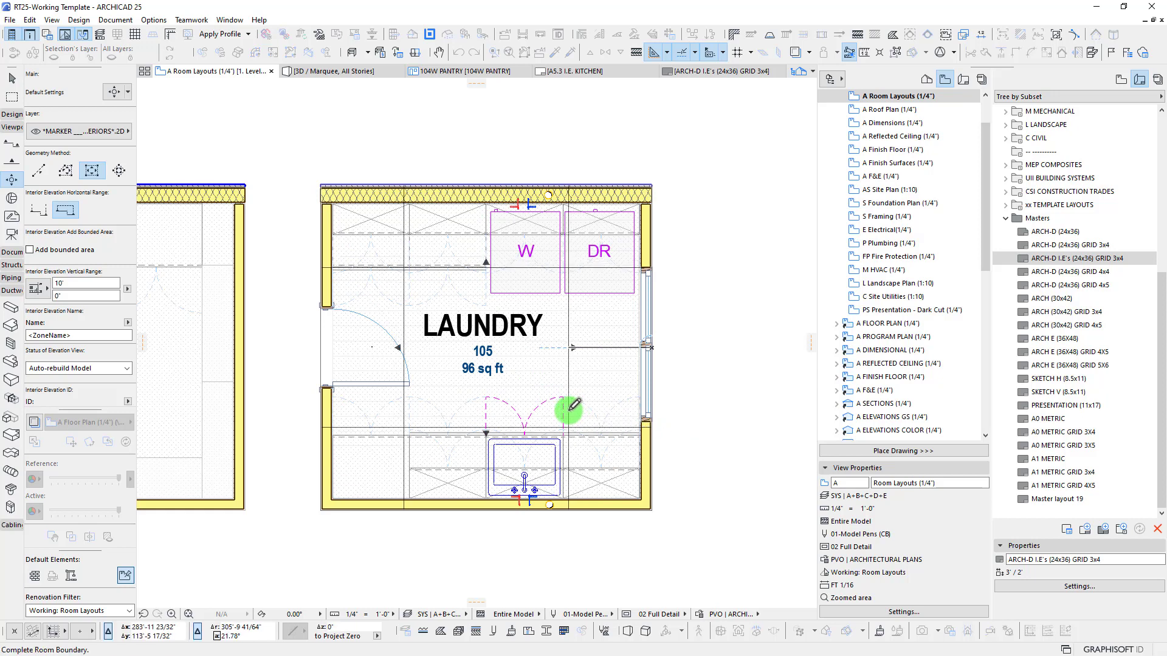
{"action": "left_click", "coordinate": [560, 402]}
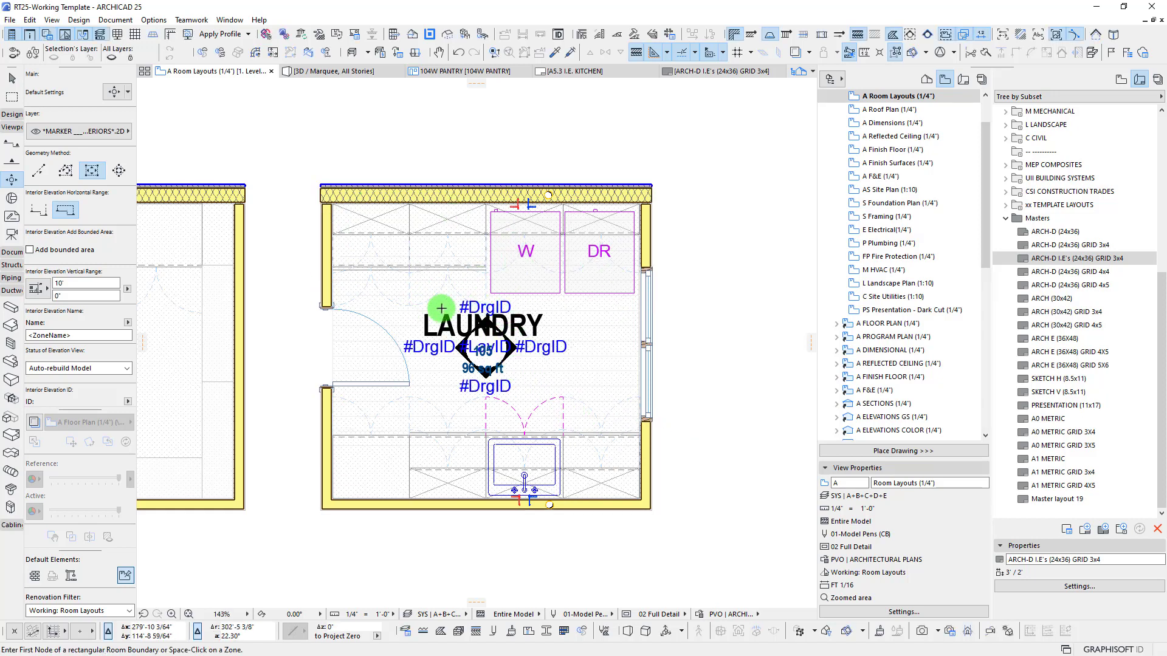
Move the laundry's interior elevation marker down toward the sink, clear of the room name
{"action": "middle_click_drag", "start_coordinate": [569, 320], "coordinate": [575, 322]}
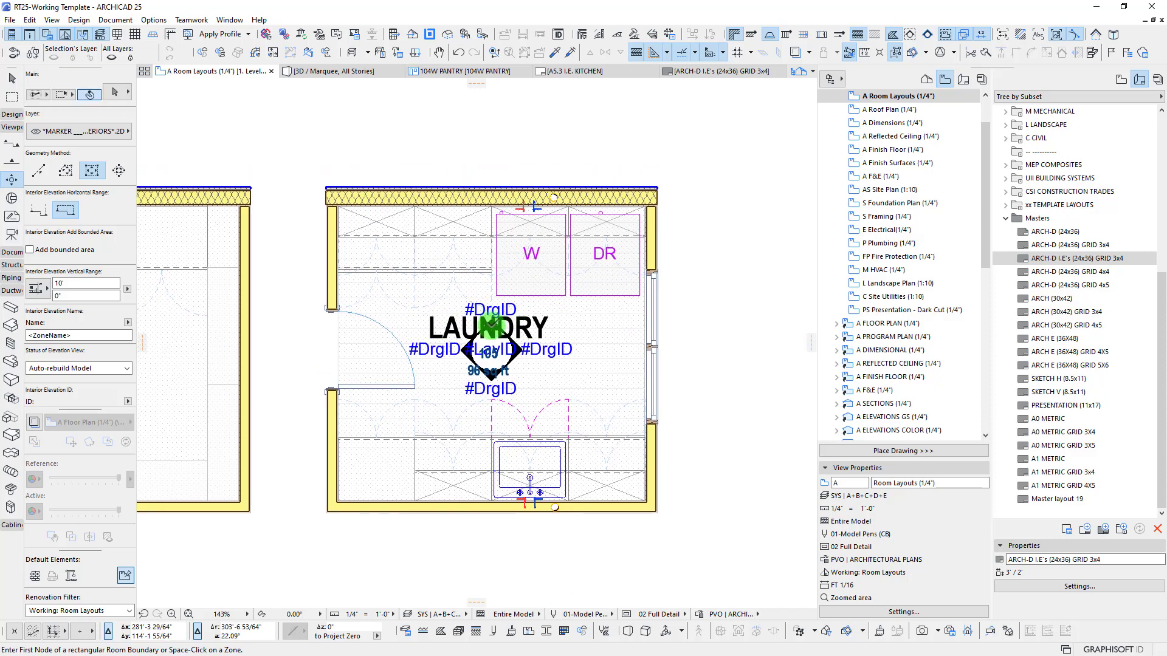
{"action": "left_click", "coordinate": [489, 352], "text": "shift"}
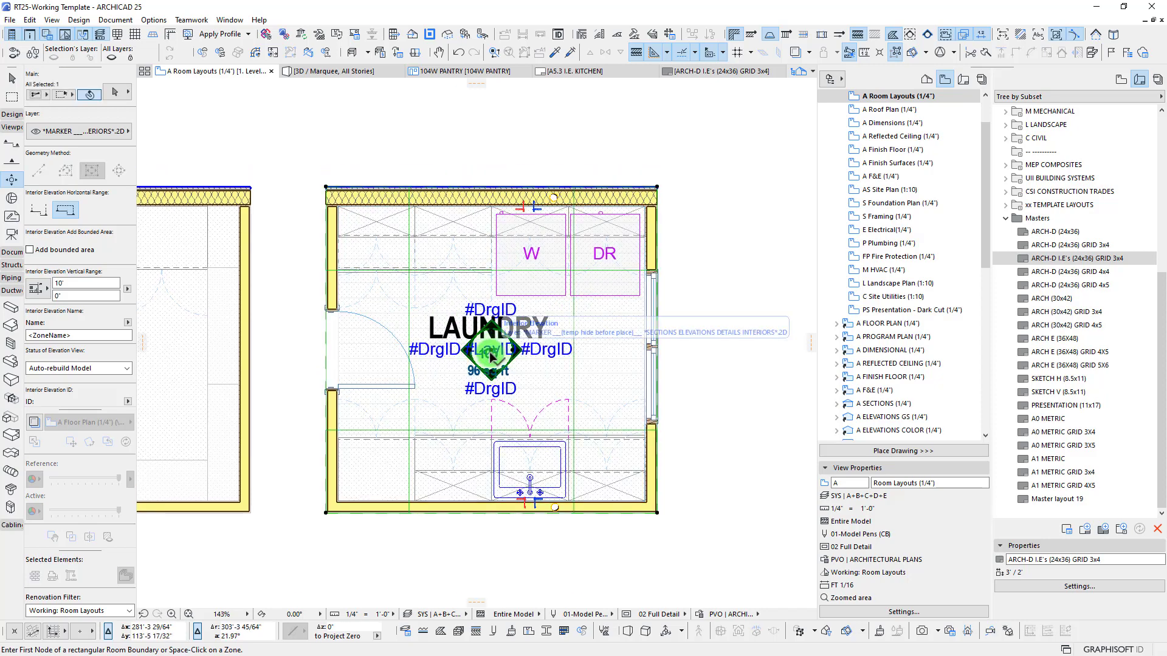
{"action": "scroll", "coordinate": [492, 343], "scroll_direction": "up", "scroll_amount": 2}
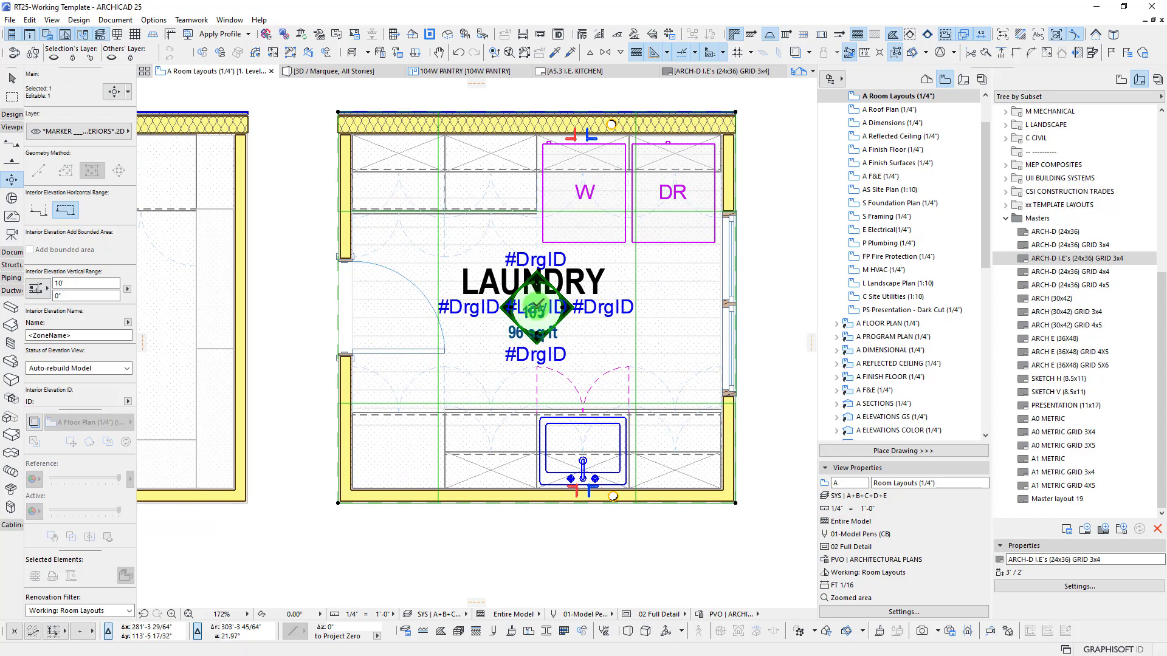
{"action": "left_click", "coordinate": [537, 308]}
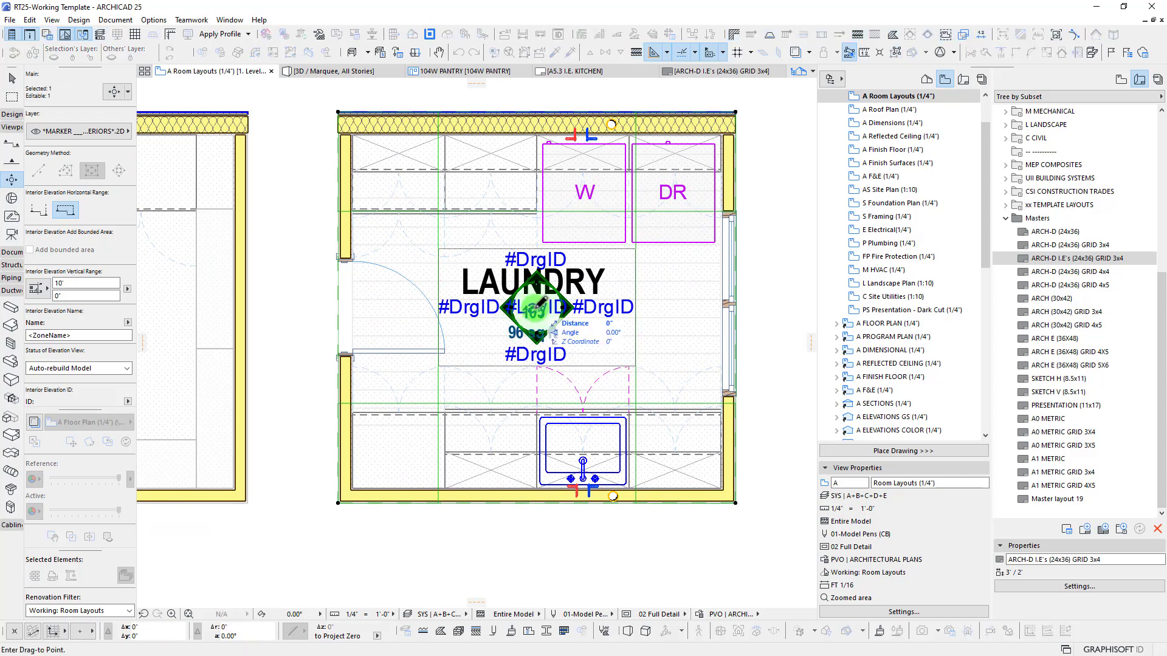
{"action": "left_click", "coordinate": [537, 355]}
{"action": "key", "text": "Escape"}
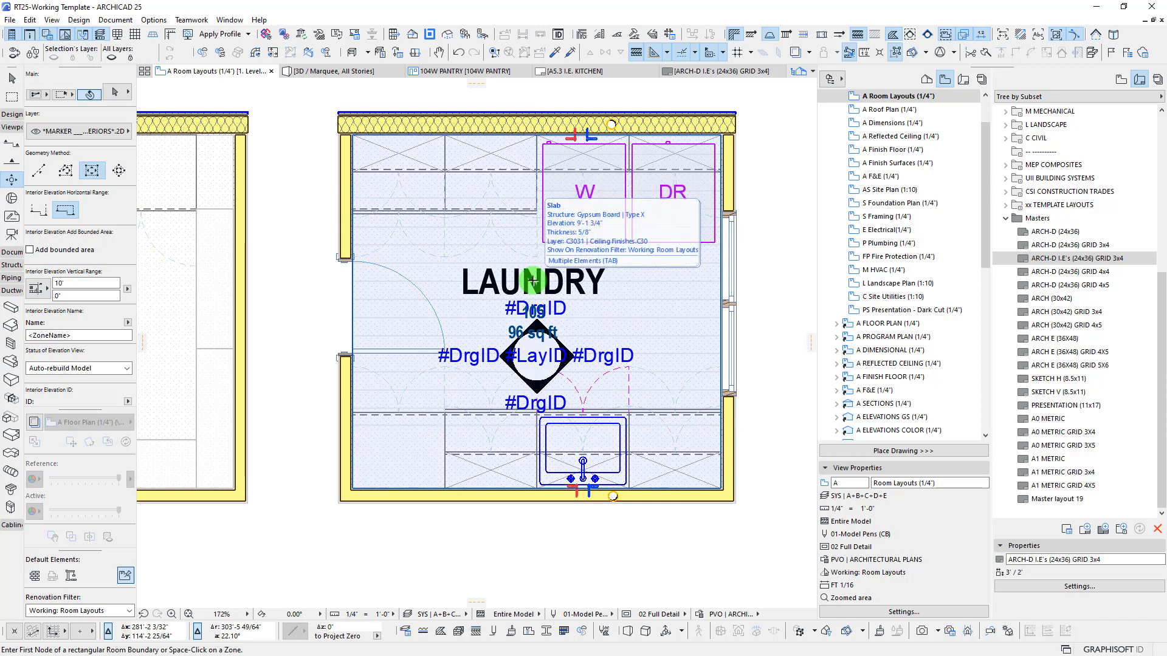
Move the LAUNDRY zone stamp up about 1'-3" so it sits above the elevation marker, and leave the Interior Elevation tool
{"action": "left_click", "coordinate": [533, 282]}
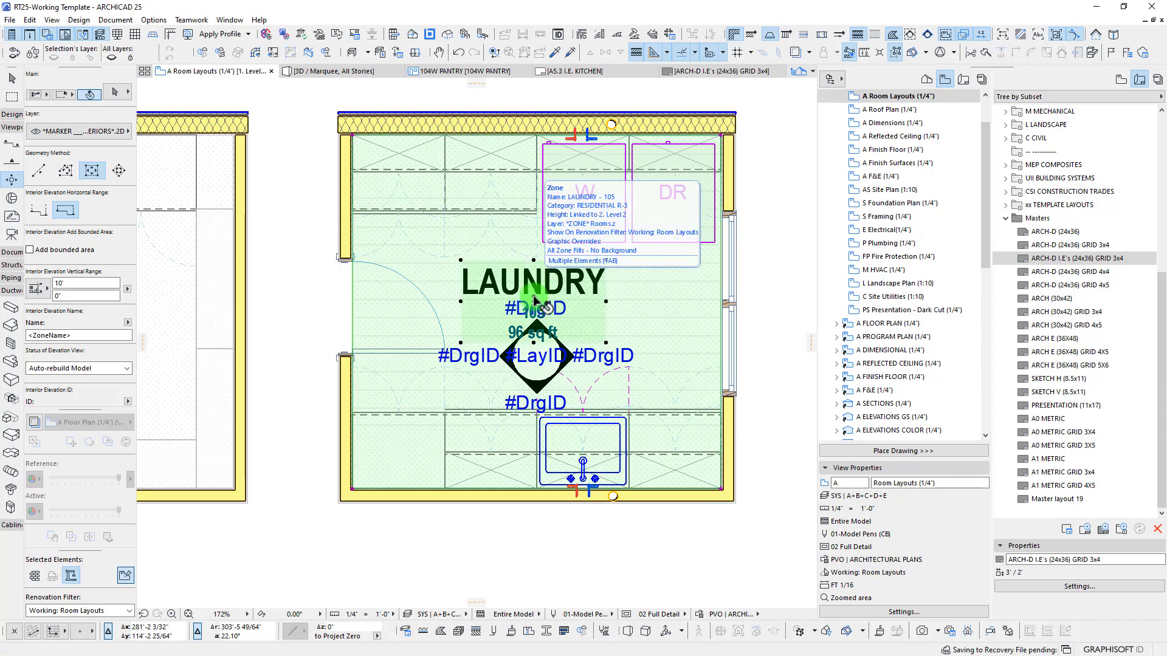
{"action": "left_click", "coordinate": [534, 296]}
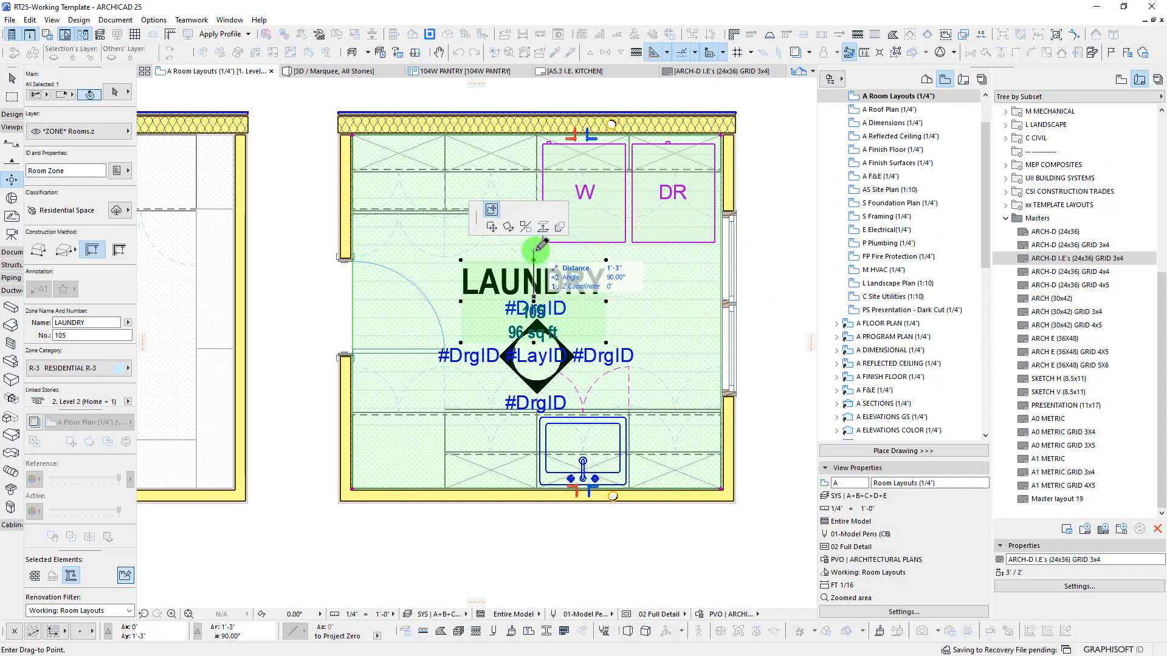
{"action": "left_click", "coordinate": [534, 245]}
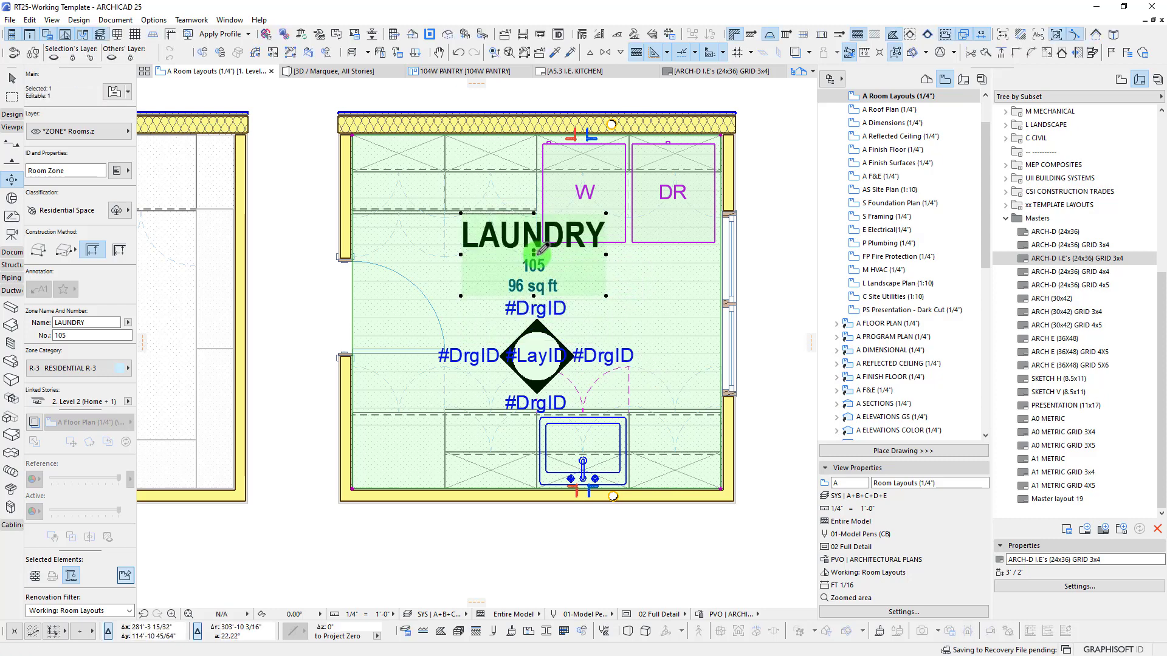
{"action": "middle_click_drag", "start_coordinate": [543, 264], "coordinate": [595, 263]}
{"action": "scroll", "coordinate": [518, 268], "scroll_direction": "down", "scroll_amount": 2}
{"action": "scroll", "coordinate": [518, 279], "scroll_direction": "up", "scroll_amount": 2}
{"action": "scroll", "coordinate": [511, 283], "scroll_direction": "down", "scroll_amount": 2}
{"action": "middle_click_drag", "start_coordinate": [511, 283], "coordinate": [577, 284]}
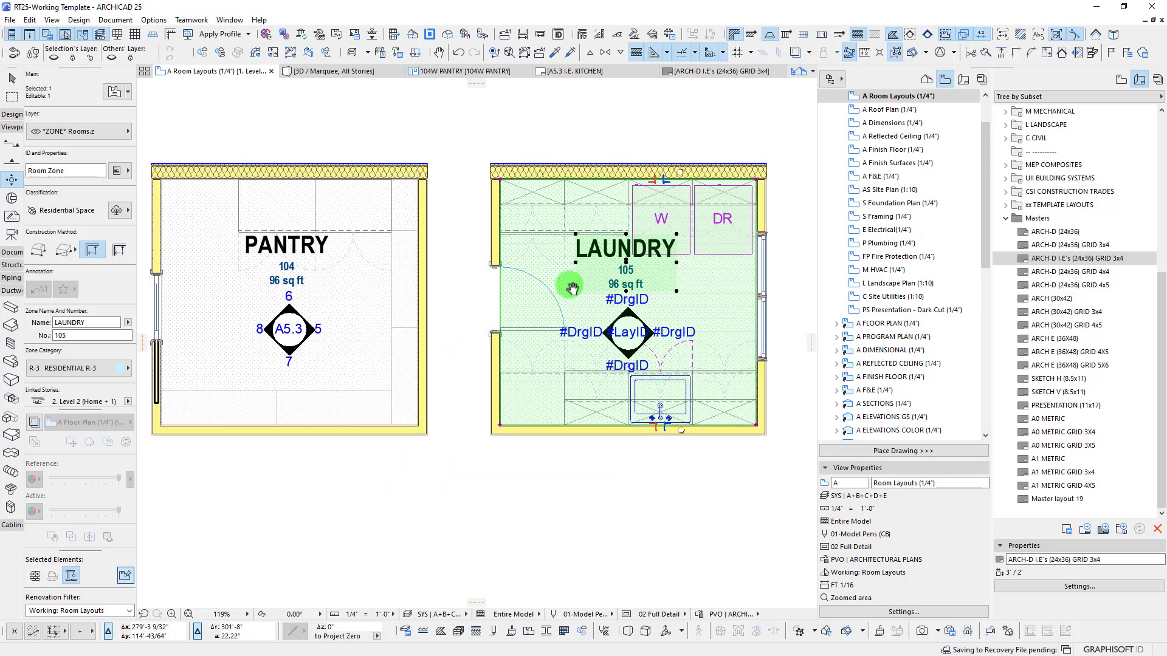
{"action": "key", "text": "Escape"}
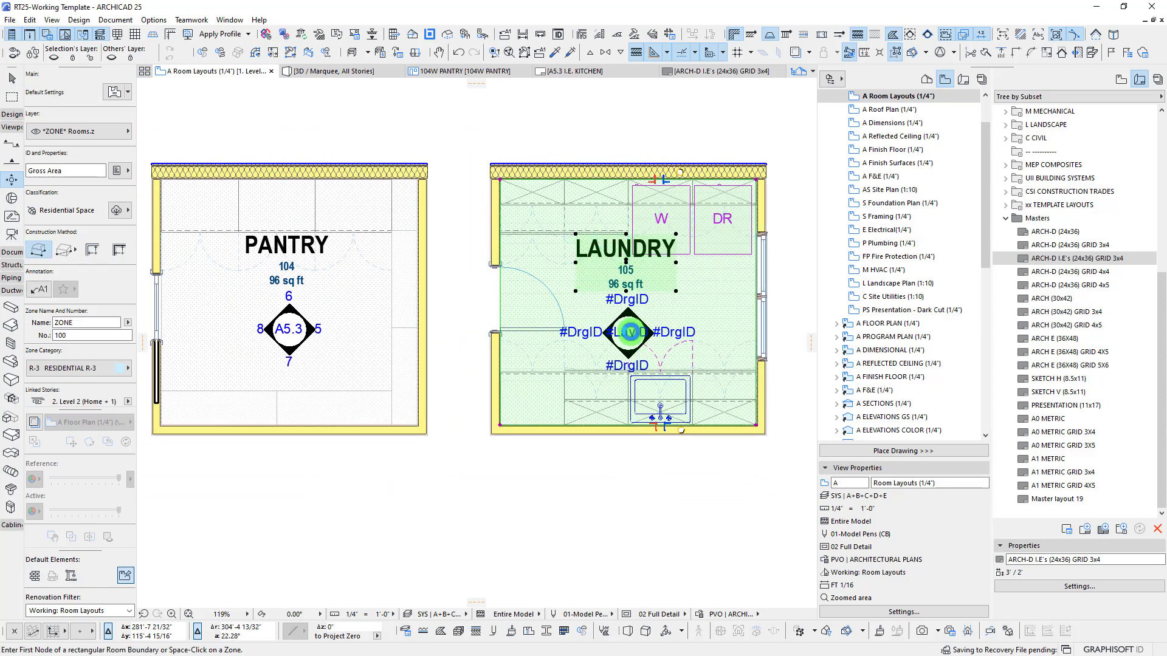
{"action": "key", "text": "Escape"}
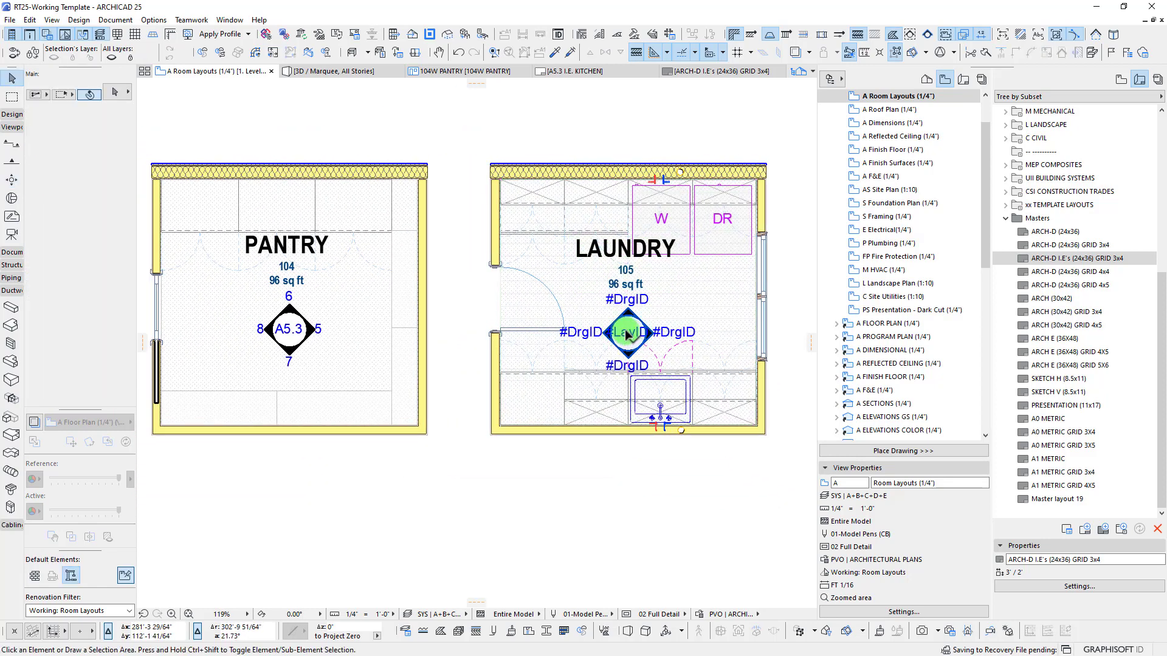
Shift the laundry elevation line that faces the sink wall away from the cabinets, toward the middle of the room
{"action": "left_click", "coordinate": [515, 250]}
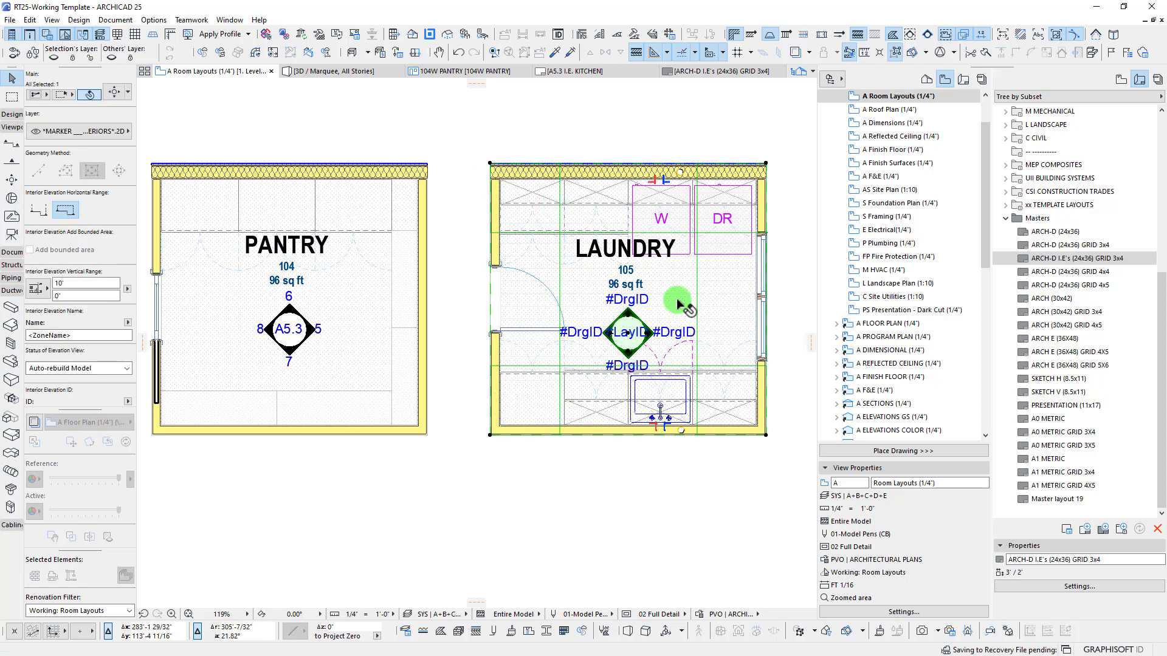
{"action": "scroll", "coordinate": [642, 241], "scroll_direction": "up", "scroll_amount": 2}
{"action": "middle_click_drag", "start_coordinate": [699, 286], "coordinate": [552, 290]}
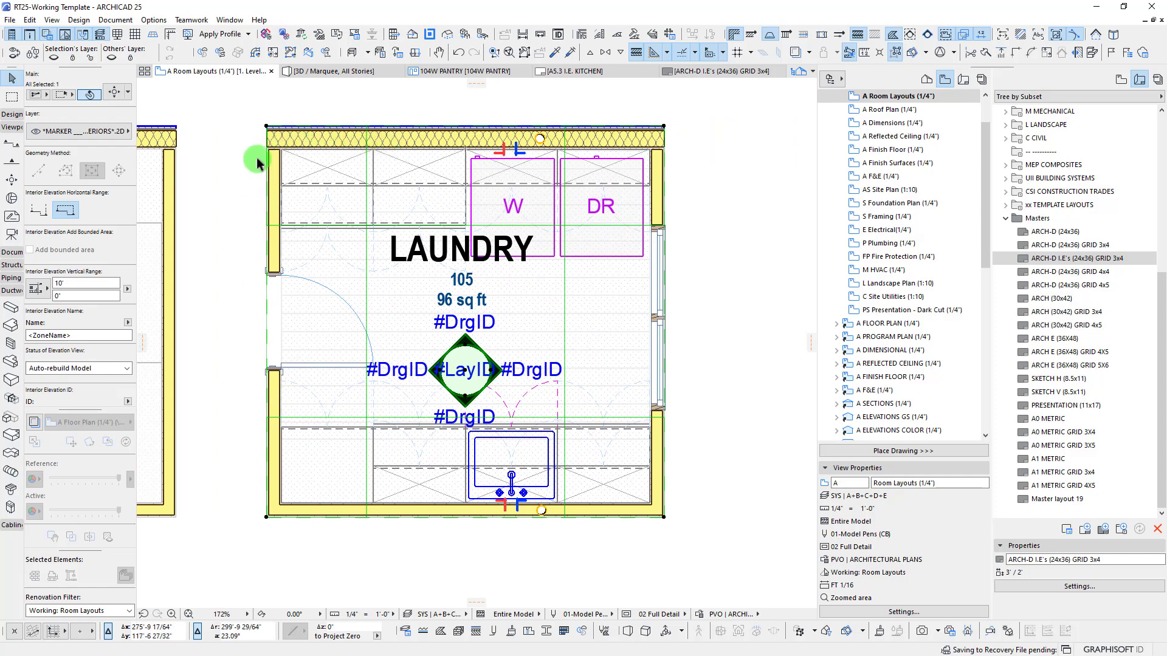
{"action": "middle_click_drag", "start_coordinate": [463, 356], "coordinate": [471, 369]}
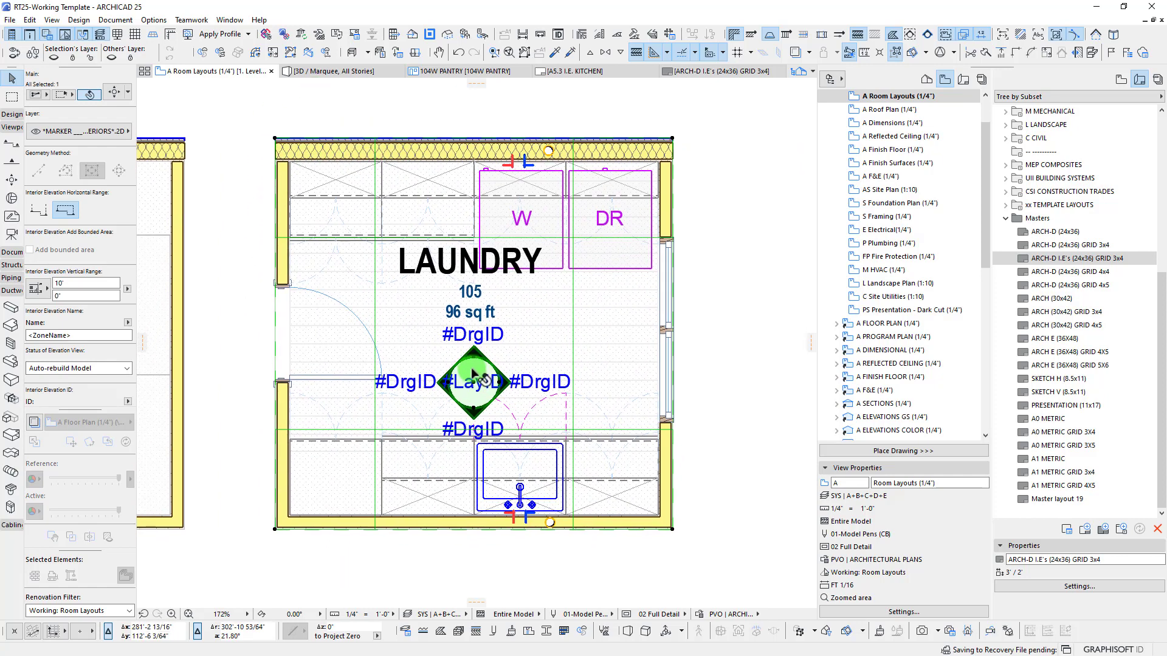
{"action": "left_click", "coordinate": [541, 427]}
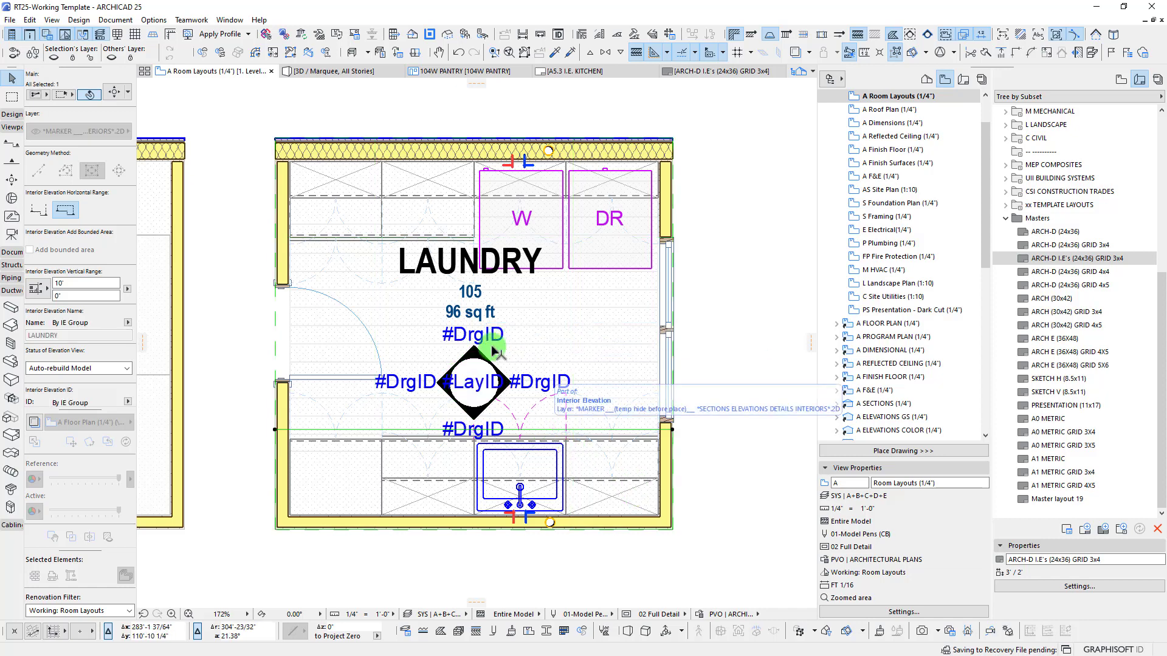
{"action": "left_click", "coordinate": [473, 382]}
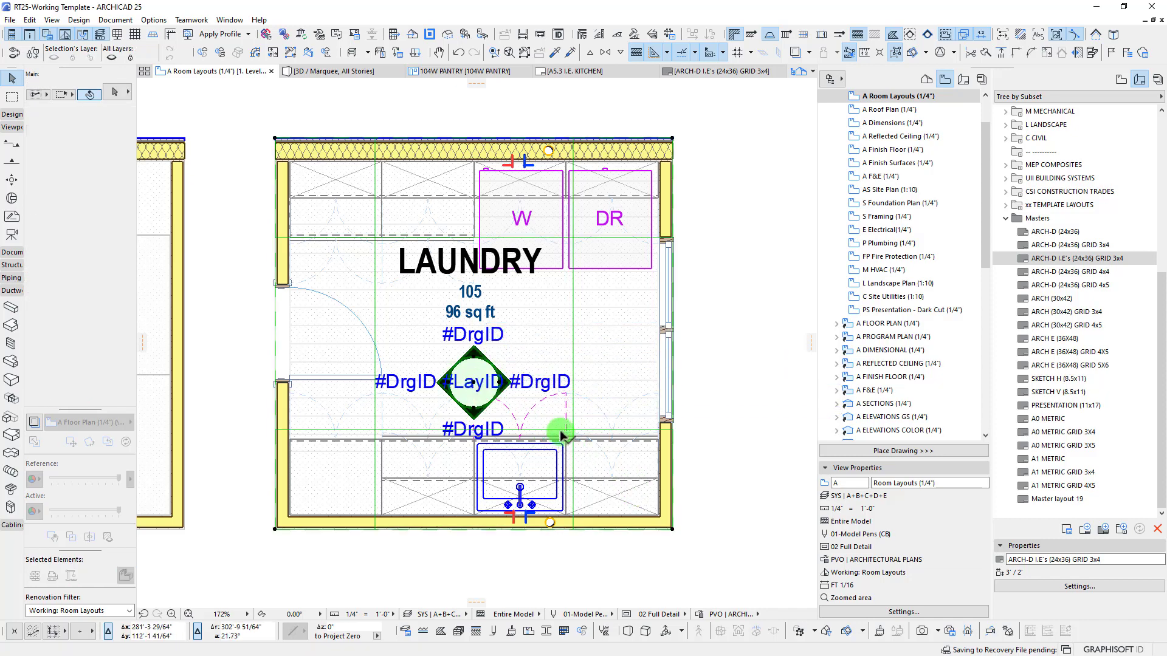
{"action": "left_click", "coordinate": [577, 428]}
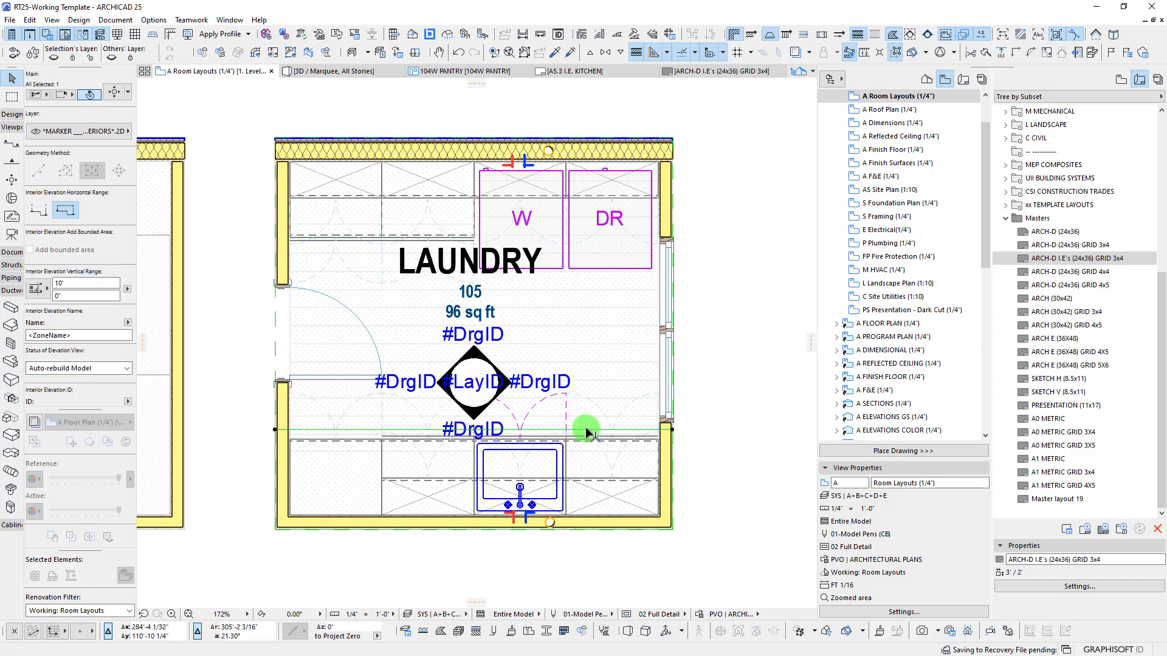
{"action": "left_click", "coordinate": [585, 428]}
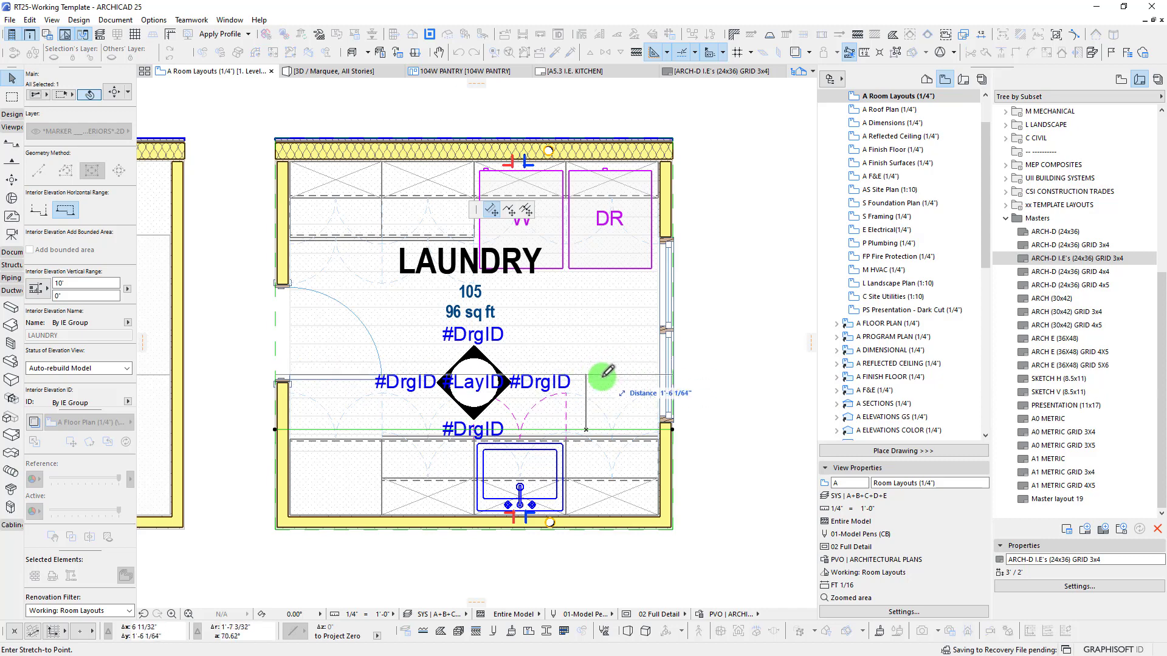
{"action": "left_click", "coordinate": [587, 366]}
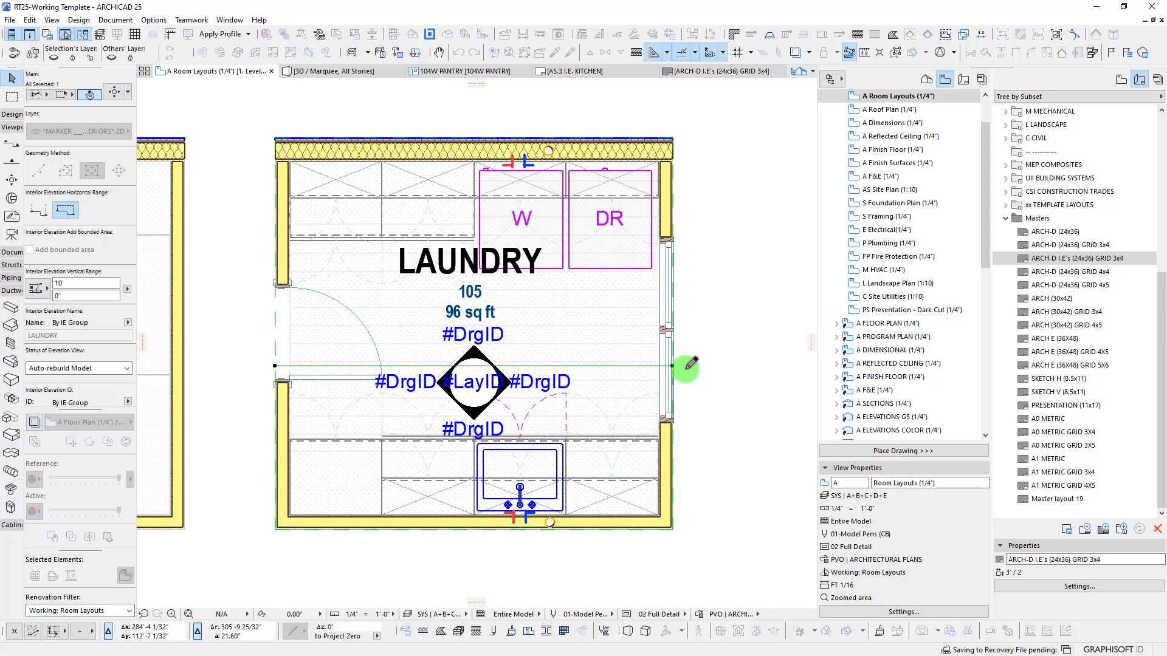
Shift the laundry elevation line that faces the window wall inward to the centre of the sink
{"action": "left_click", "coordinate": [475, 386]}
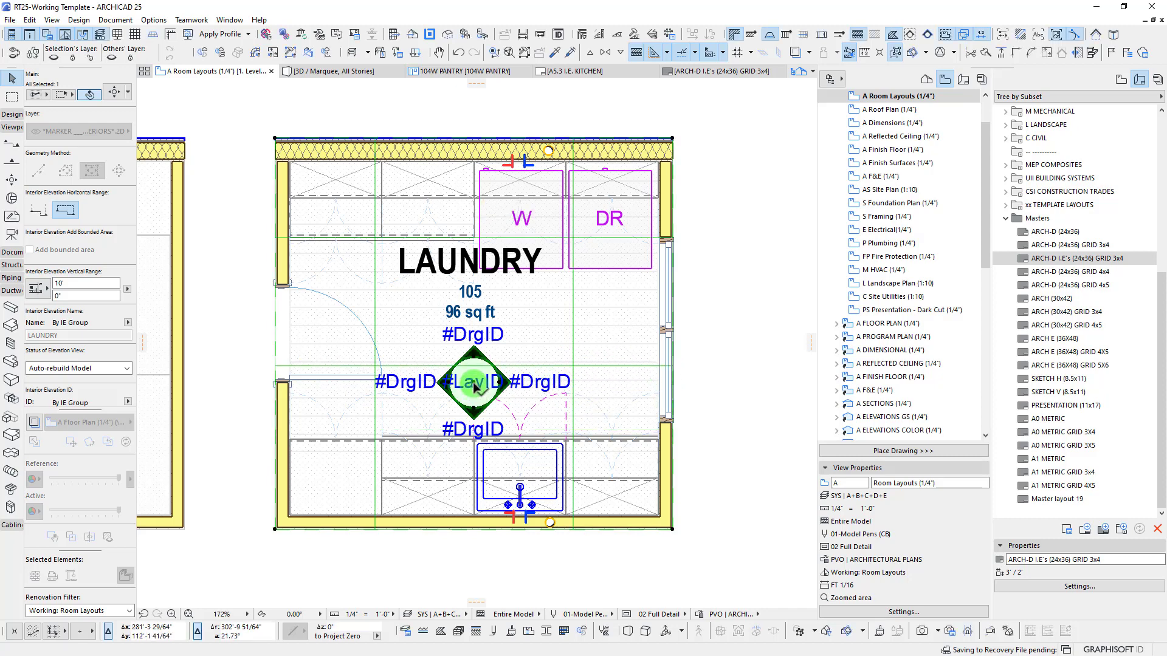
{"action": "left_click", "coordinate": [573, 326]}
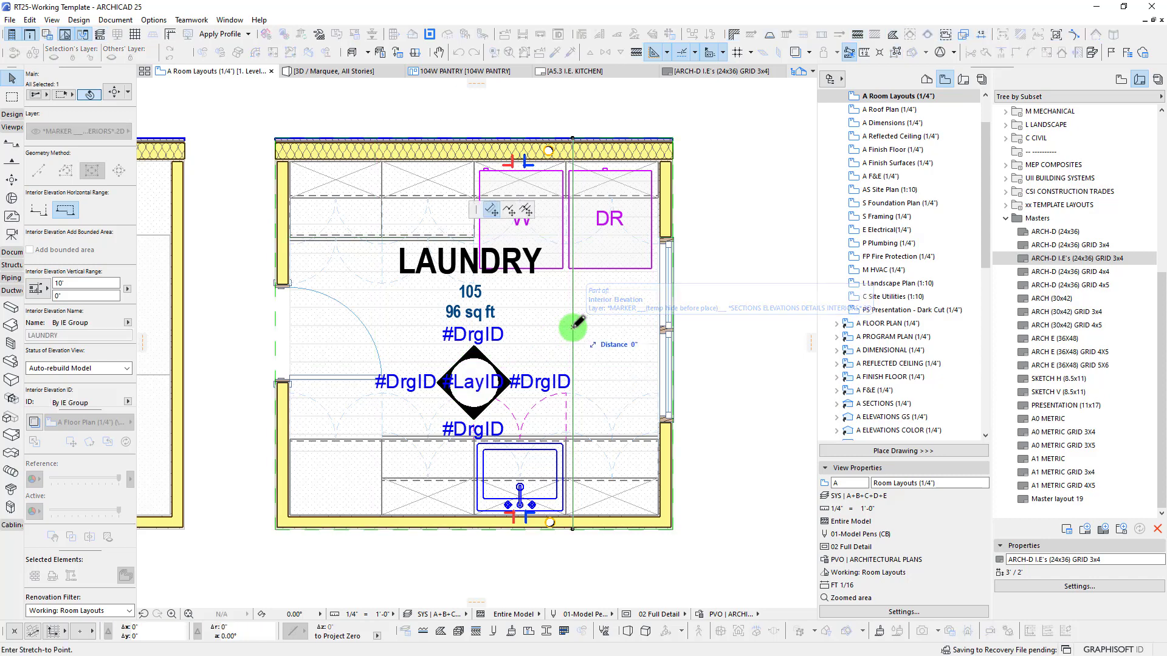
{"action": "left_click", "coordinate": [520, 487]}
Shift the laundry elevation line that faces the washer and dryer wall toward the middle of the room, clear of the appliances
{"action": "left_click", "coordinate": [471, 382]}
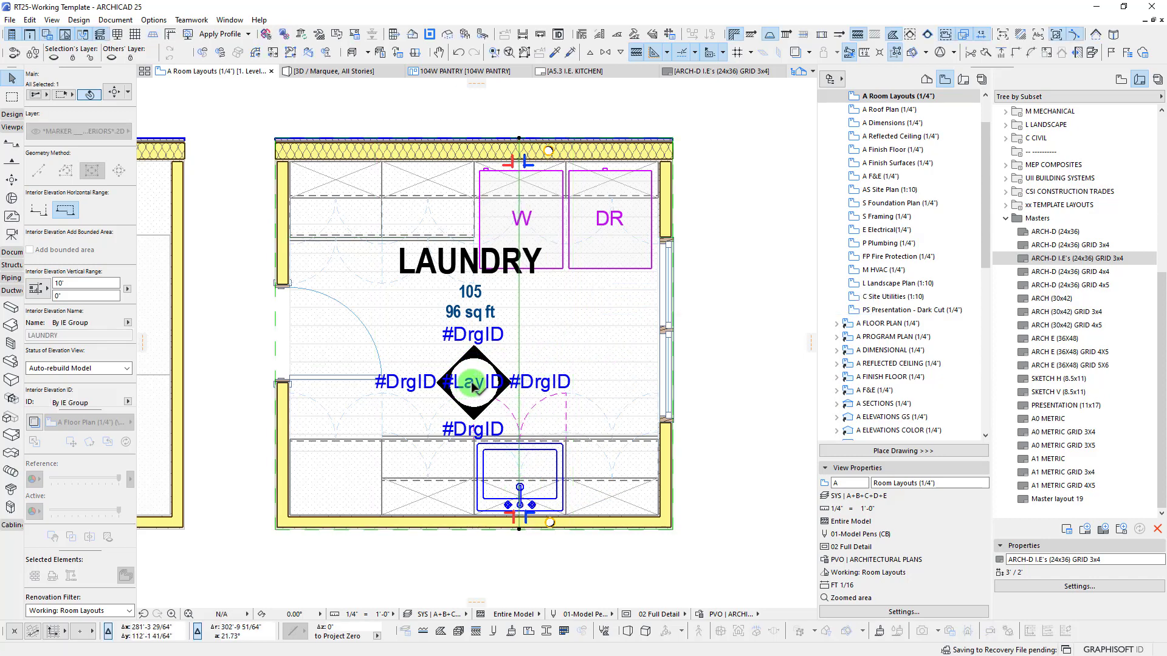
{"action": "left_click", "coordinate": [495, 243]}
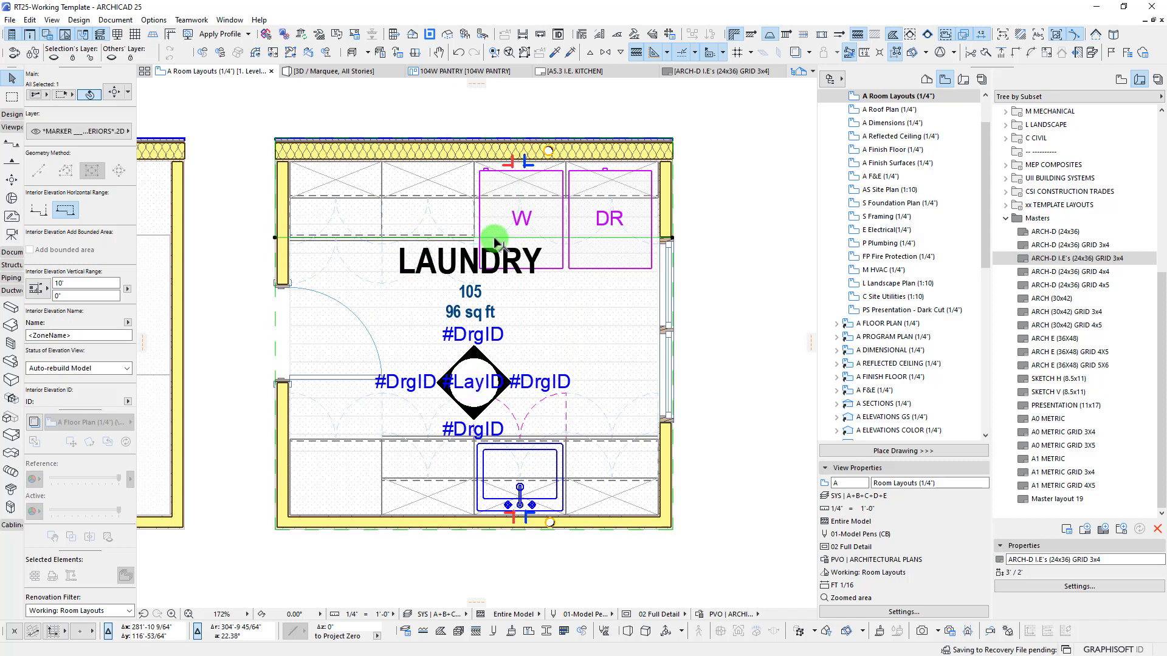
{"action": "left_click", "coordinate": [524, 244]}
{"action": "left_click", "coordinate": [519, 239]}
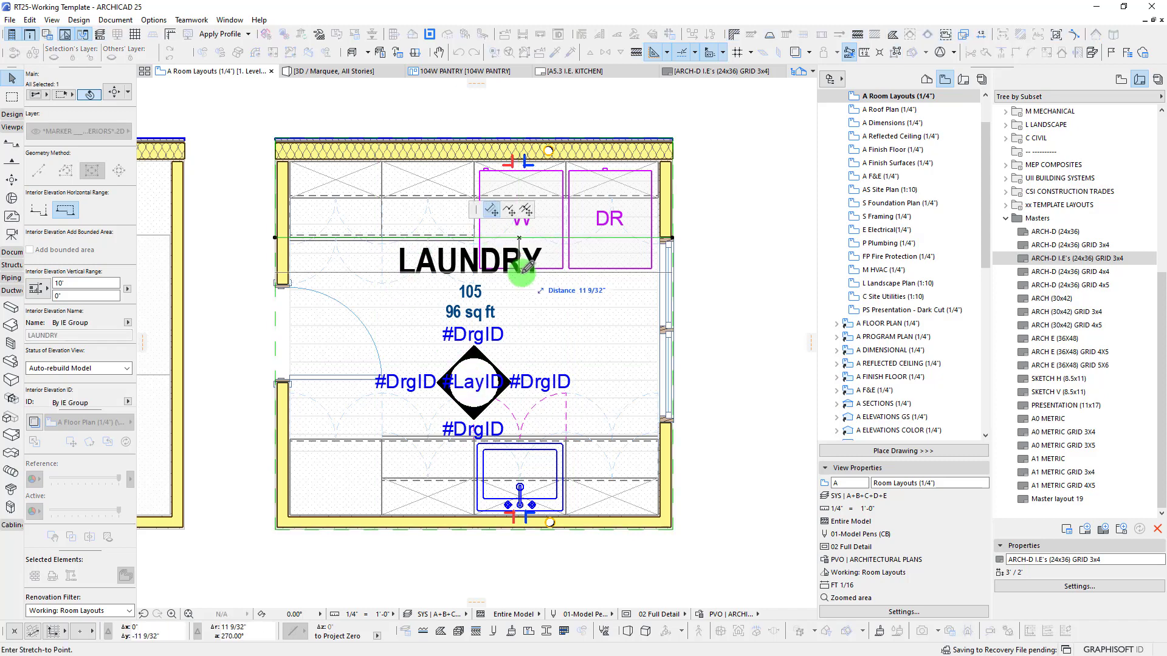
{"action": "left_click", "coordinate": [294, 310]}
Shift the laundry elevation line that faces the door wall across the room to the centre of the sink
{"action": "left_click", "coordinate": [495, 373]}
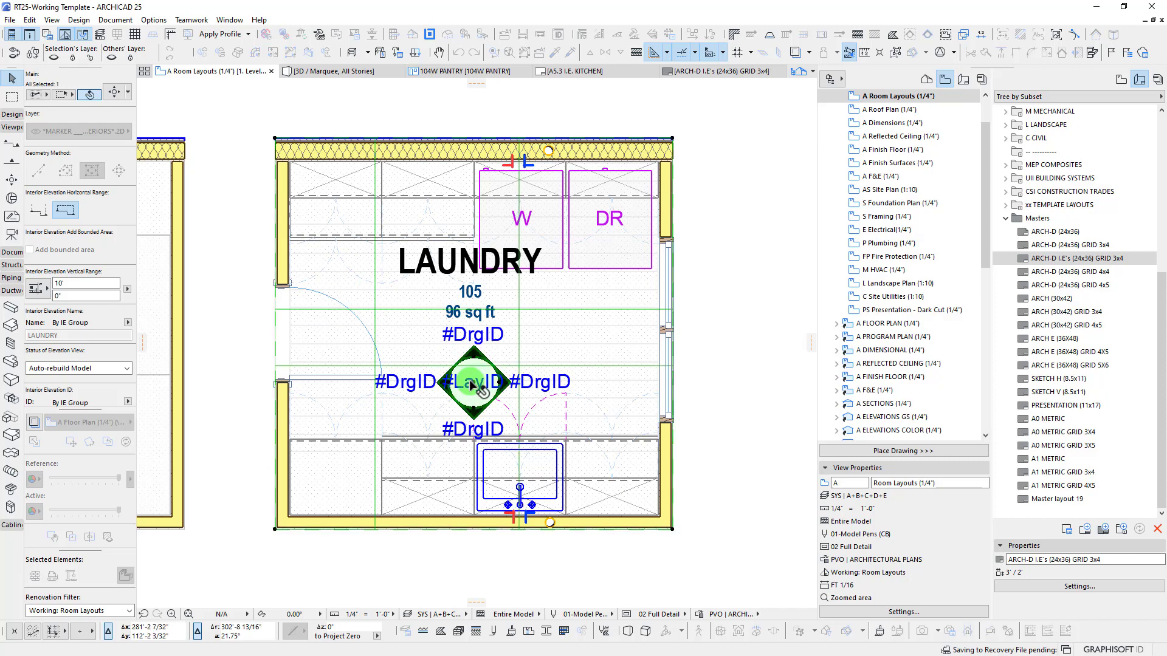
{"action": "left_click", "coordinate": [373, 299]}
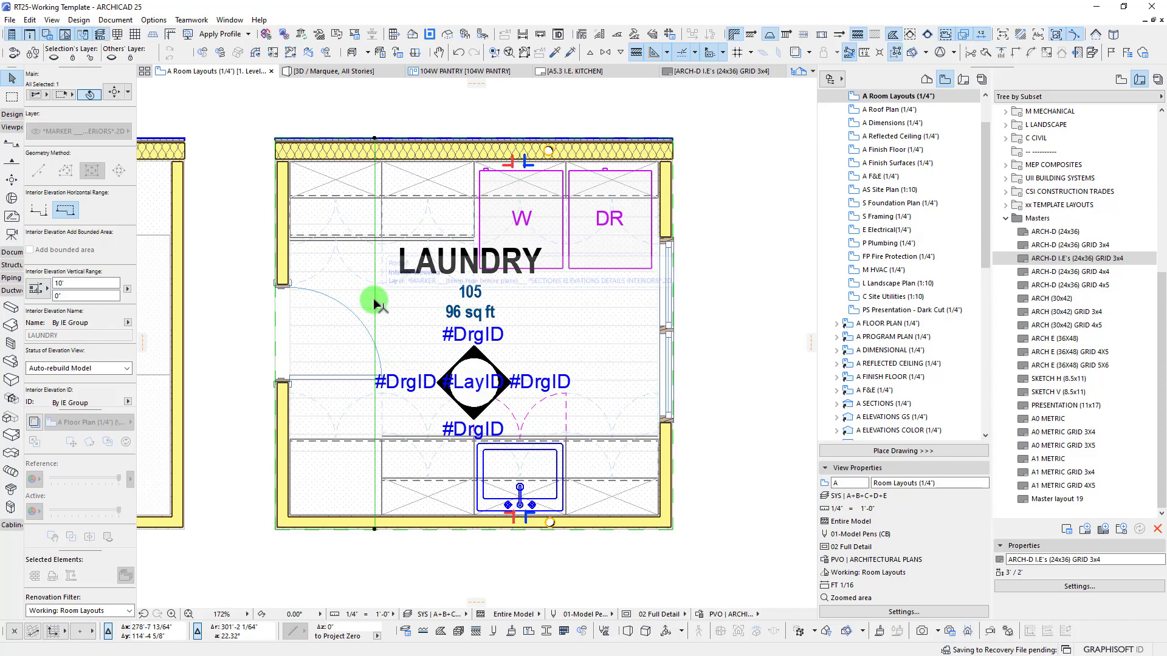
{"action": "left_click_drag", "start_coordinate": [373, 299], "coordinate": [480, 289]}
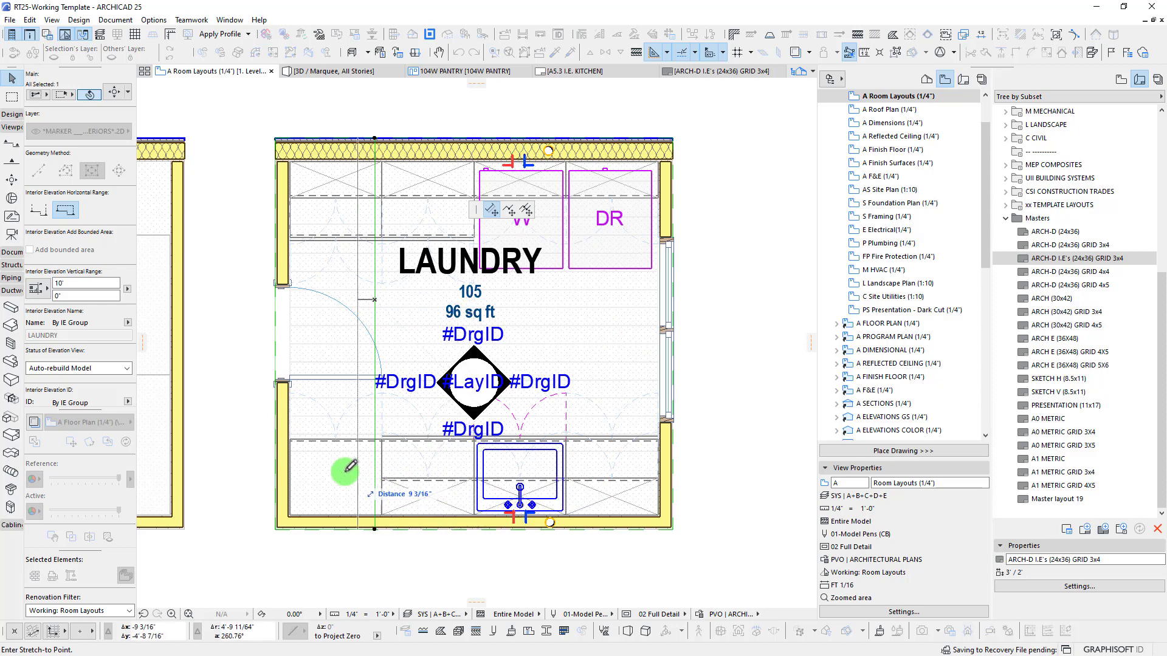
{"action": "left_click", "coordinate": [519, 468]}
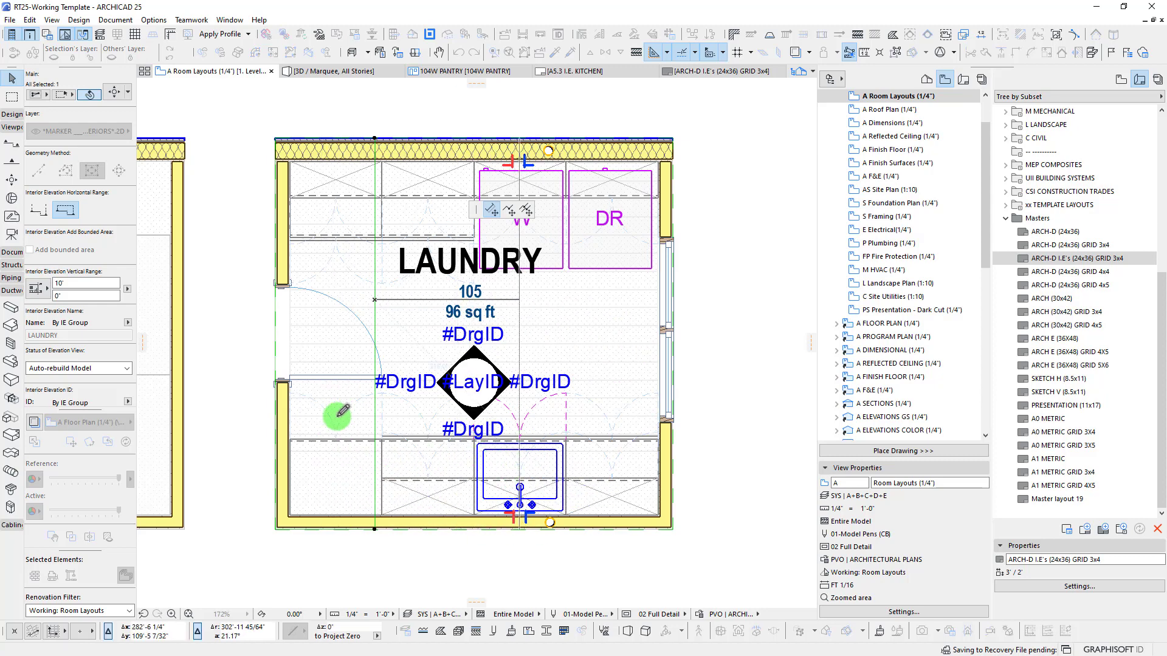
Finish repositioning the laundry elevation line that faces the door wall at the sink's centre and clear the selection
{"action": "left_click", "coordinate": [365, 435]}
{"action": "middle_click_drag", "start_coordinate": [478, 331], "coordinate": [462, 322]}
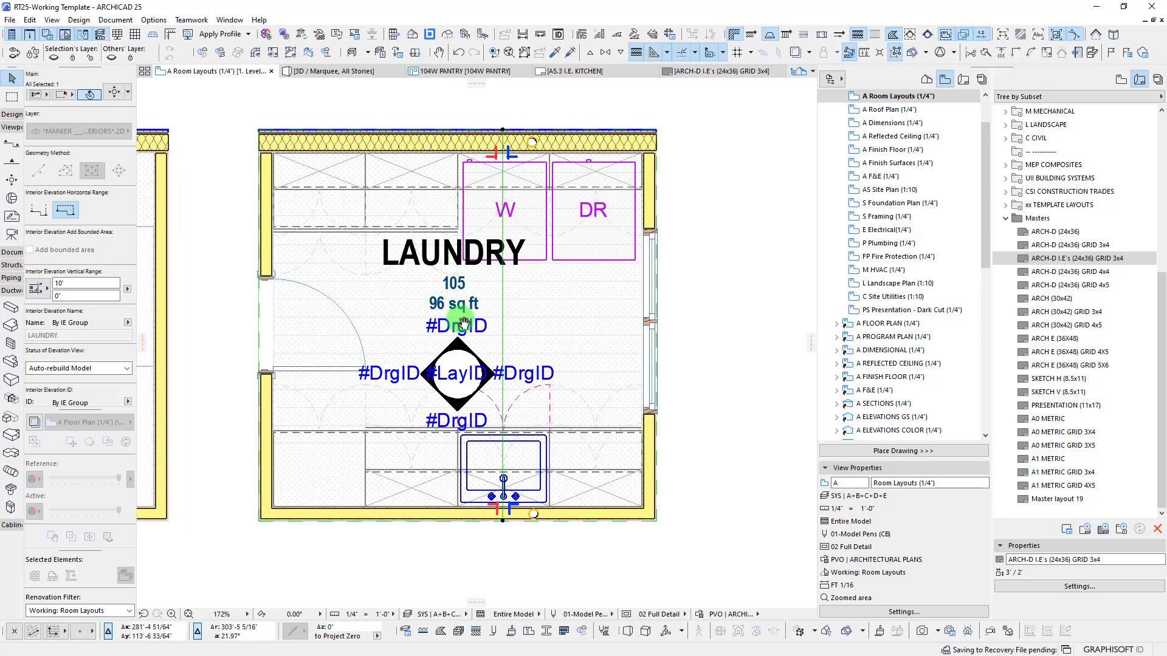
{"action": "key", "text": "Escape"}
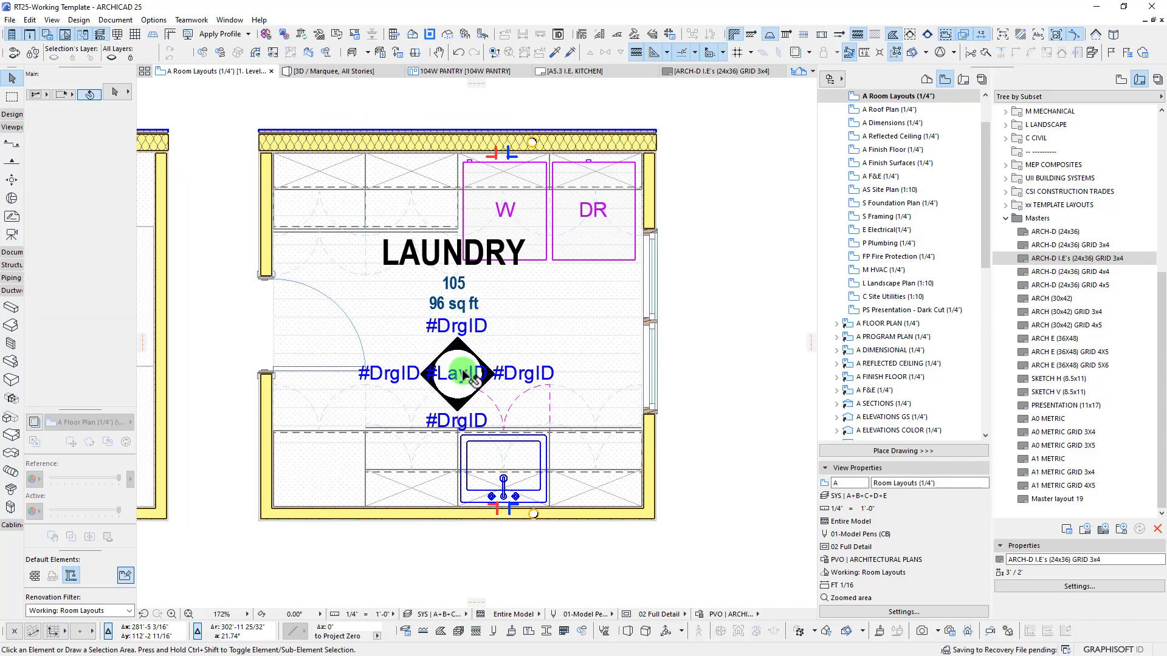
{"action": "scroll", "coordinate": [467, 368], "scroll_direction": "down", "scroll_amount": 2}
{"action": "scroll", "coordinate": [468, 365], "scroll_direction": "up", "scroll_amount": 2}
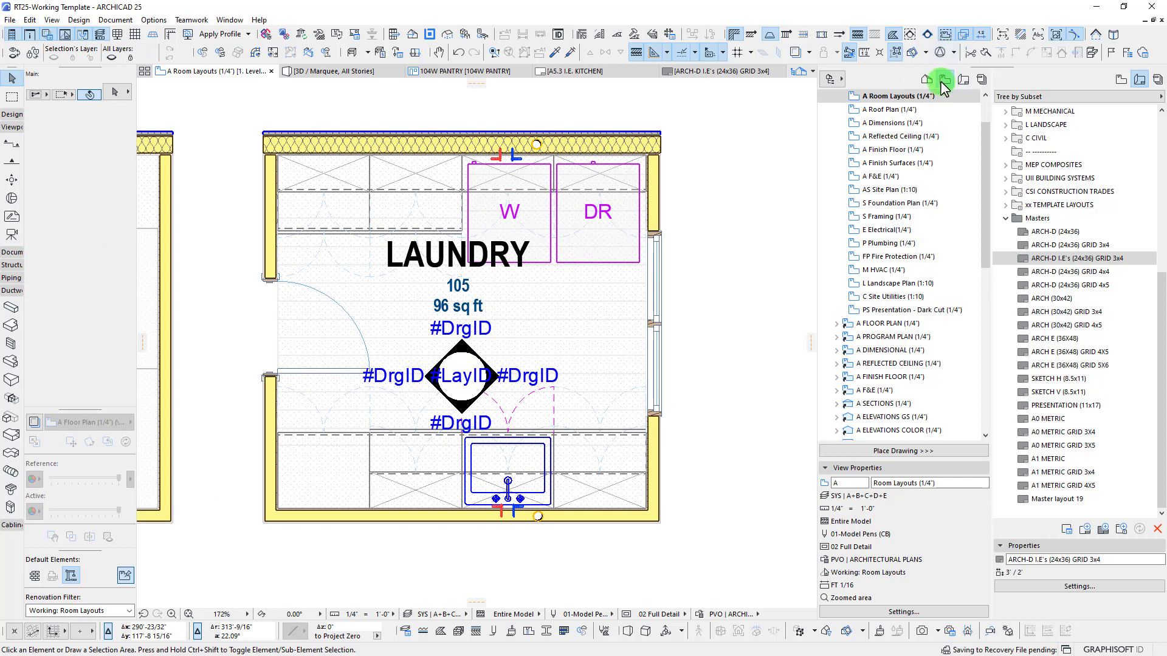
Look through the A INTERIOR ELEVATIONS view folder and check the four laundry views under the #Zone number #Zone name group
{"action": "scroll", "coordinate": [920, 158], "scroll_direction": "up", "scroll_amount": 2}
{"action": "left_click", "coordinate": [837, 122]}
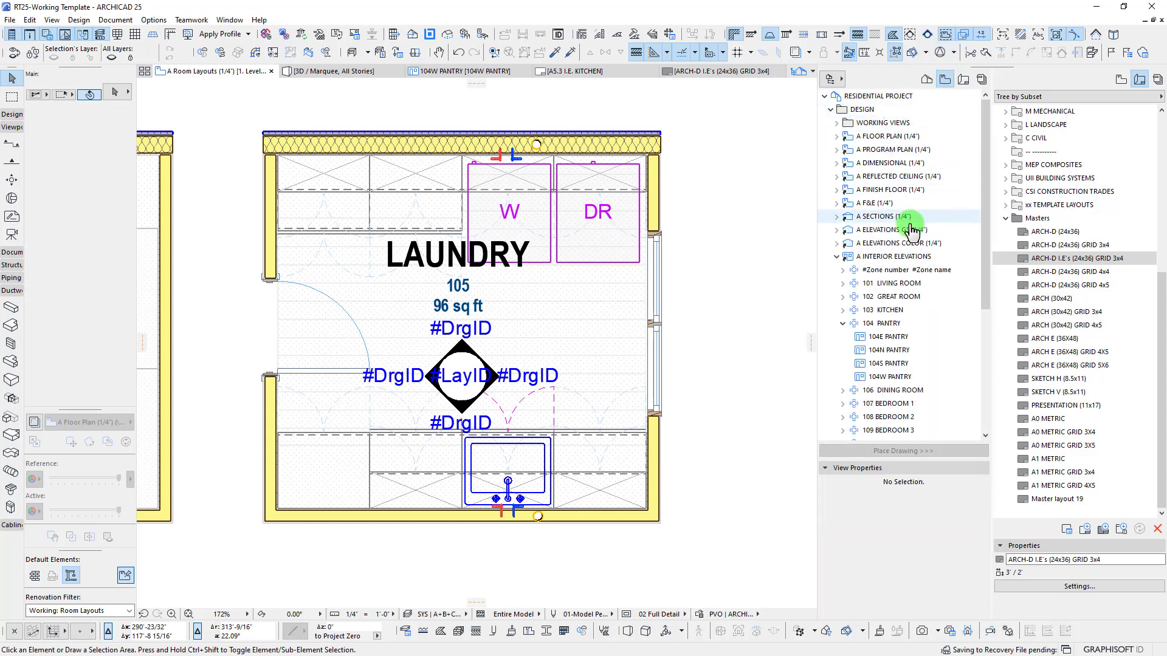
{"action": "left_click", "coordinate": [844, 327]}
{"action": "left_click", "coordinate": [875, 256]}
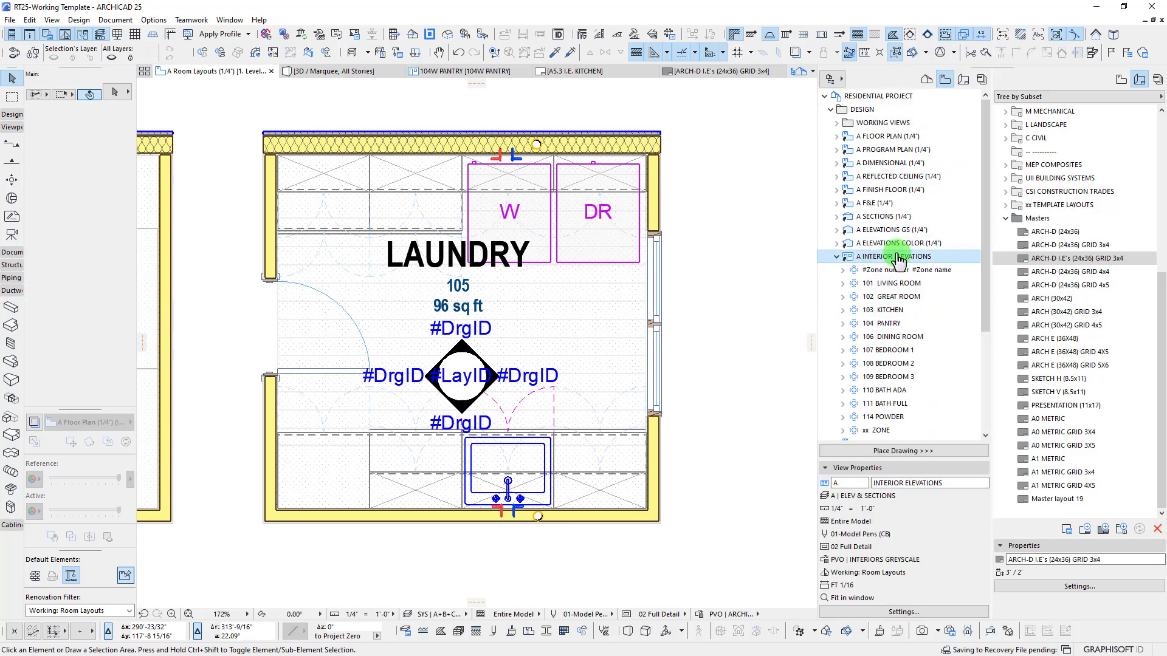
{"action": "middle_click_drag", "start_coordinate": [621, 296], "coordinate": [629, 269]}
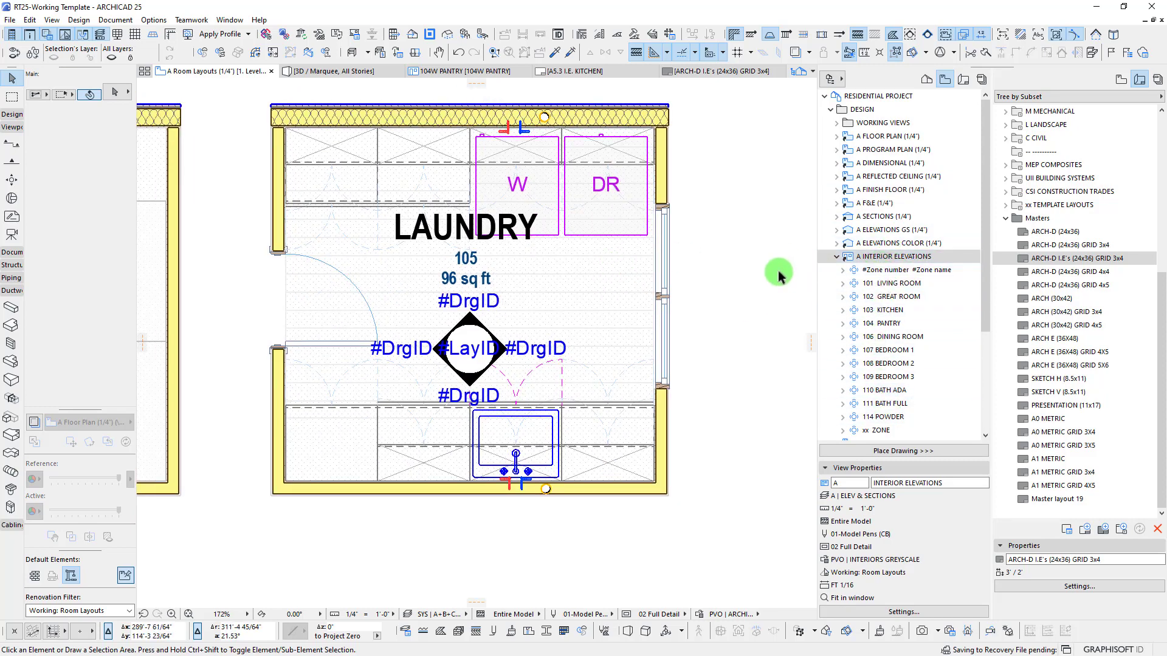
{"action": "left_click", "coordinate": [842, 270]}
{"action": "left_click", "coordinate": [889, 296]}
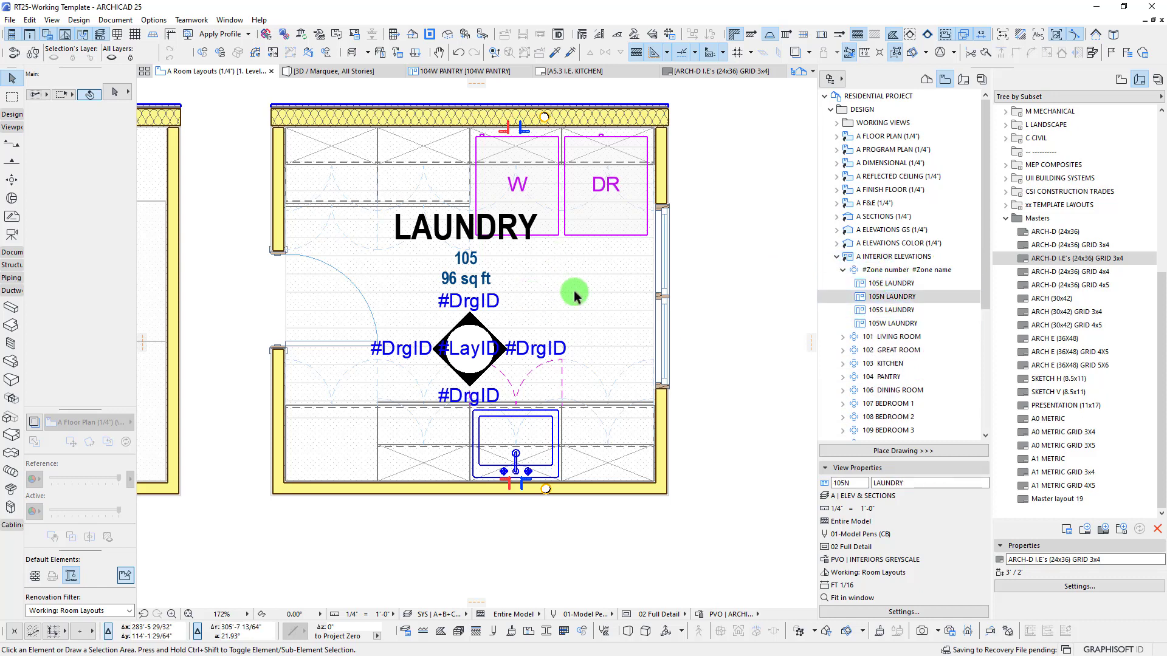
{"action": "left_click", "coordinate": [887, 283]}
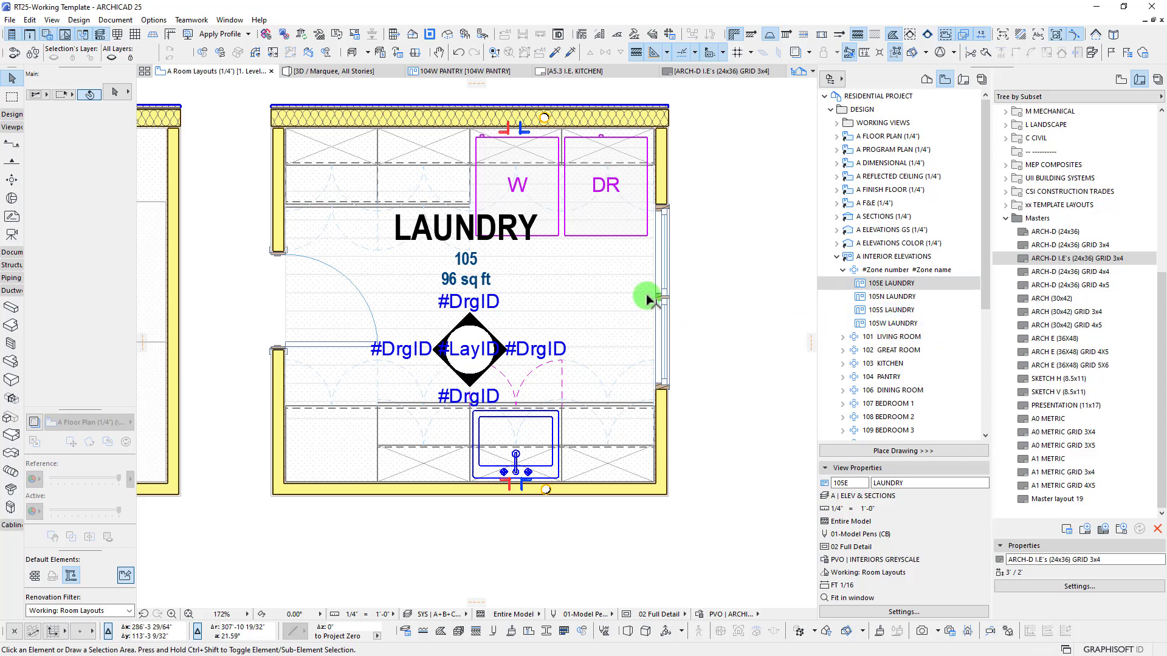
Select the laundry interior elevation marker and open its Interior Elevation settings to inspect the Reference ID
{"action": "scroll", "coordinate": [532, 315], "scroll_direction": "down", "scroll_amount": 2}
{"action": "left_click", "coordinate": [506, 339]}
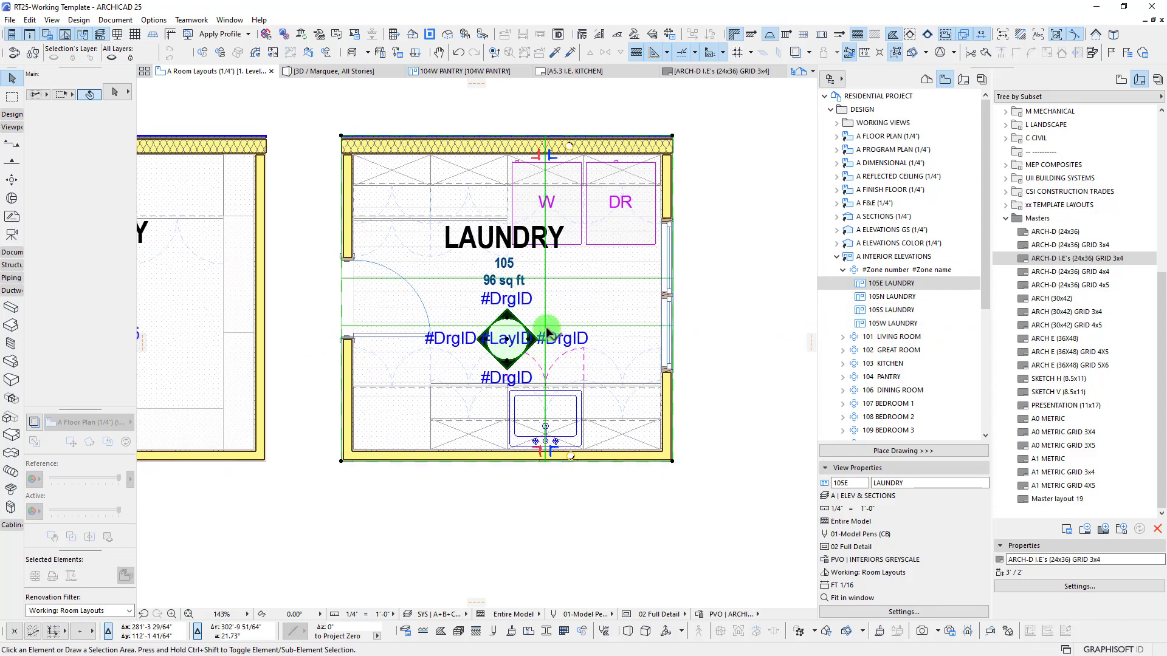
{"action": "left_click", "coordinate": [502, 339]}
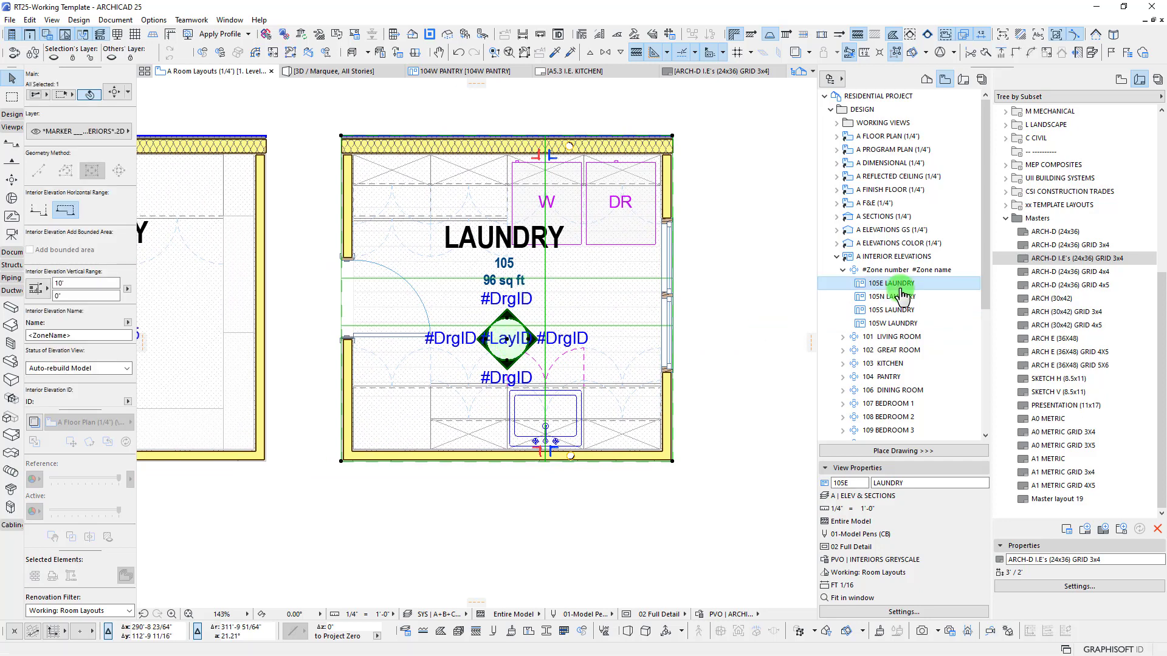
{"action": "right_click", "coordinate": [880, 272]}
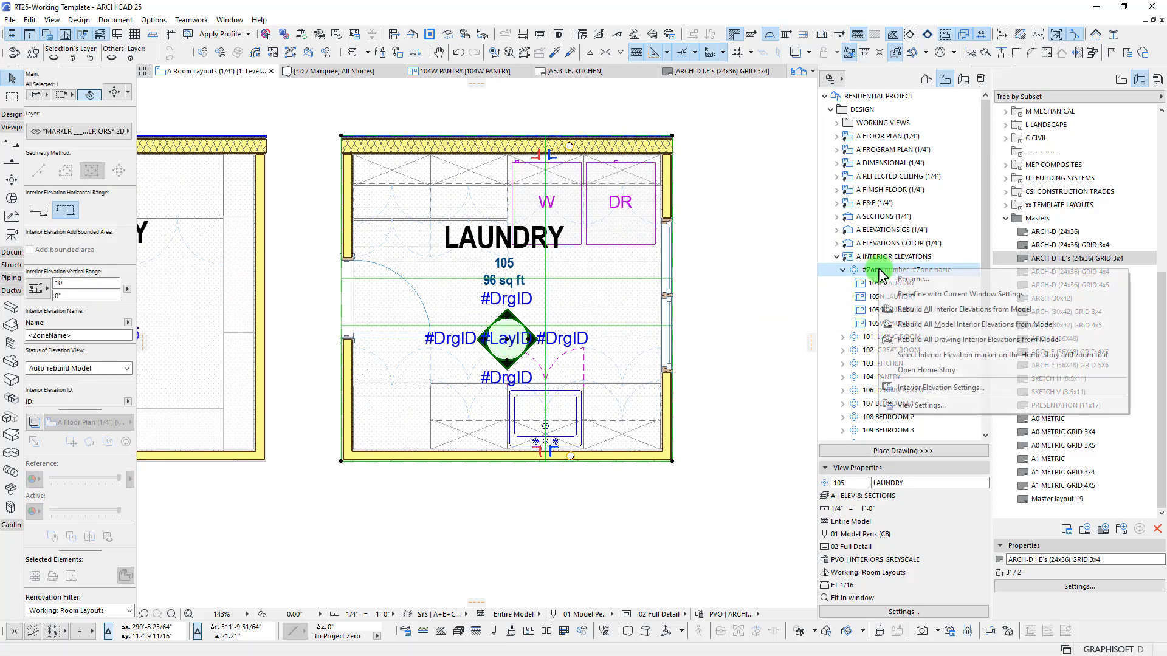
{"action": "left_click", "coordinate": [941, 388]}
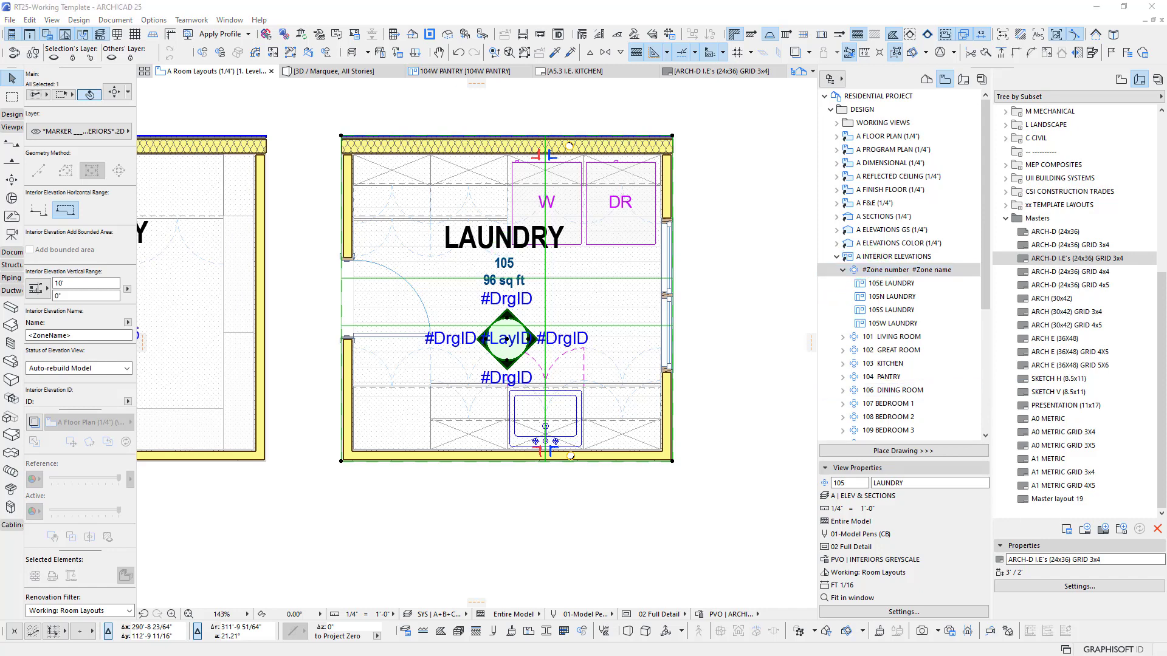
{"action": "left_click", "coordinate": [297, 189]}
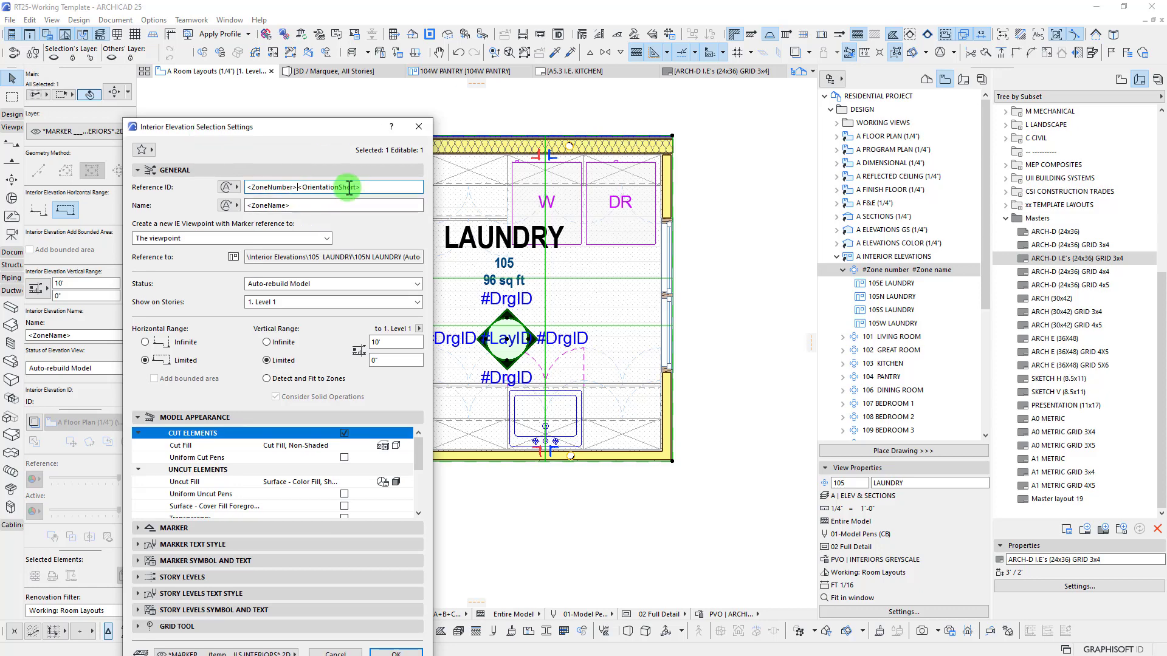
{"action": "left_click_drag", "start_coordinate": [371, 188], "coordinate": [299, 185]}
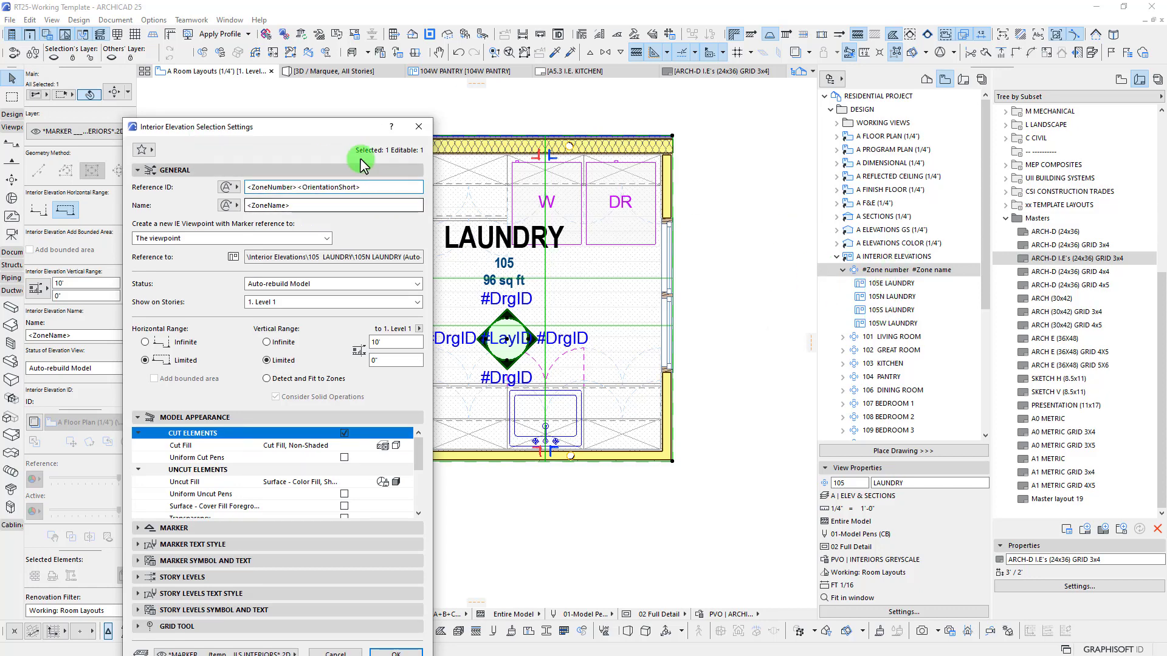
{"action": "left_click_drag", "start_coordinate": [360, 127], "coordinate": [290, 108]}
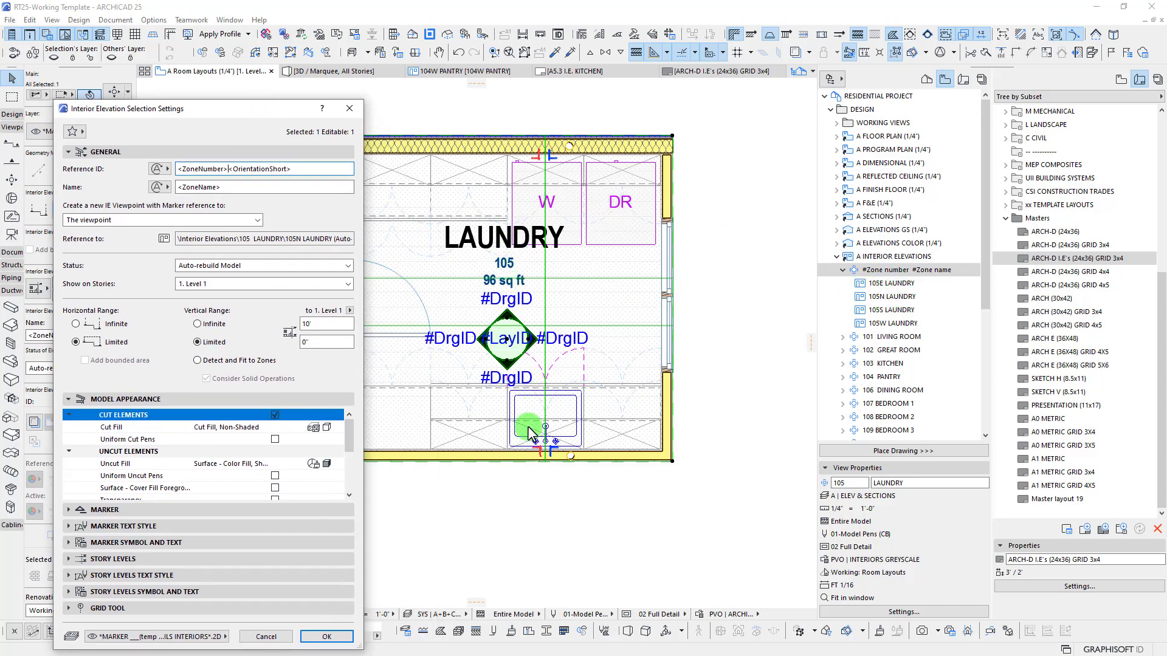
{"action": "left_click", "coordinate": [223, 113]}
{"action": "left_click_drag", "start_coordinate": [245, 98], "coordinate": [247, 99]}
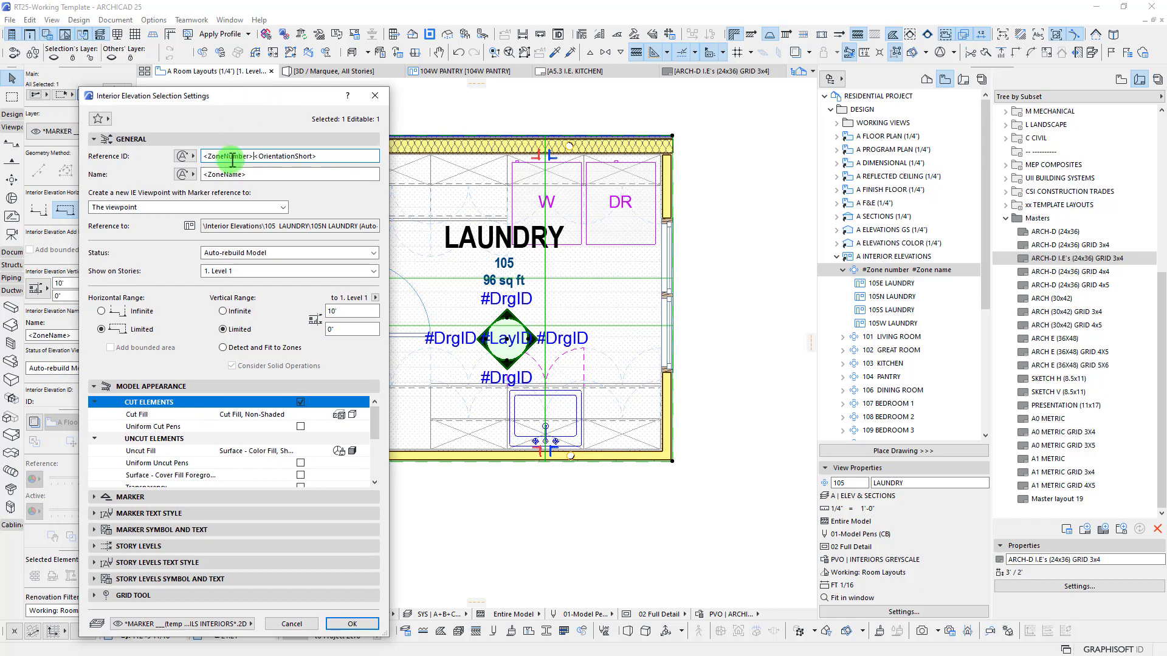
Clear the laundry elevation's Reference ID and rebuild it from the Zone number and Short orientation autotexts
{"action": "left_click_drag", "start_coordinate": [317, 157], "coordinate": [198, 160]}
{"action": "key", "text": "Delete"}
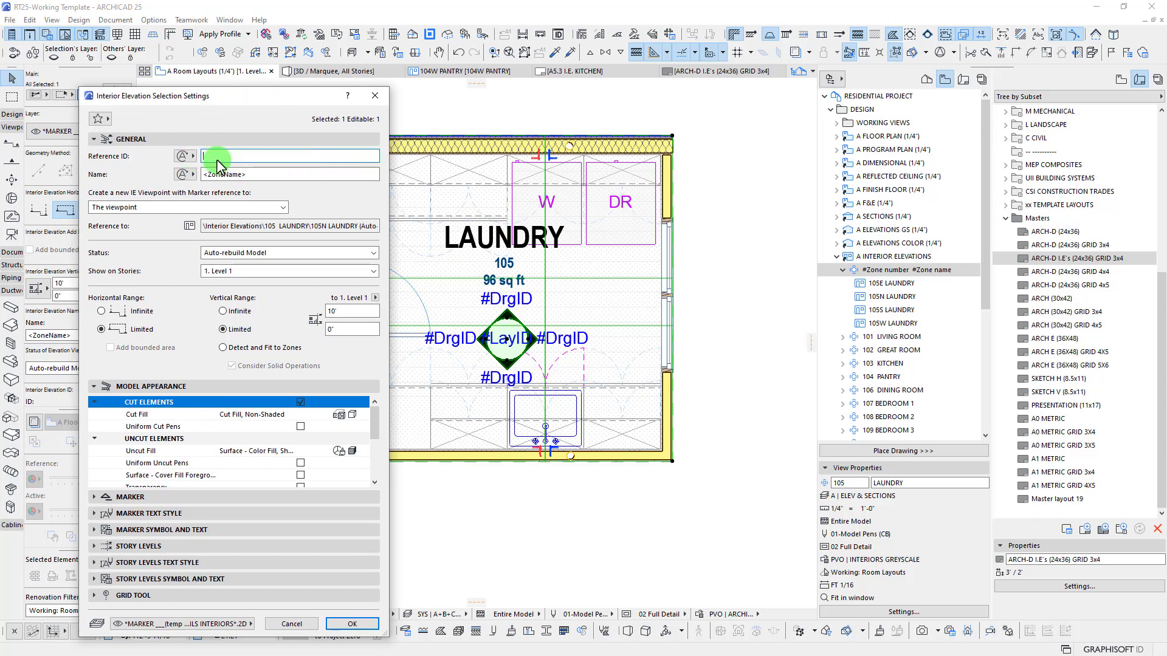
{"action": "left_click", "coordinate": [186, 157]}
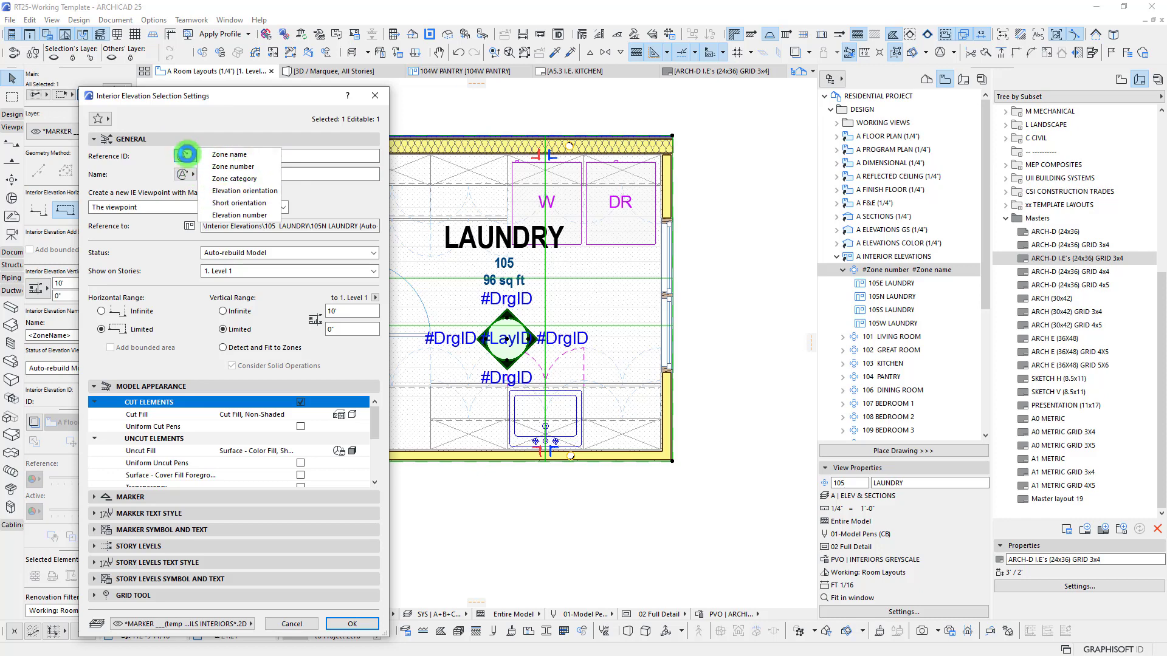
{"action": "left_click", "coordinate": [233, 166]}
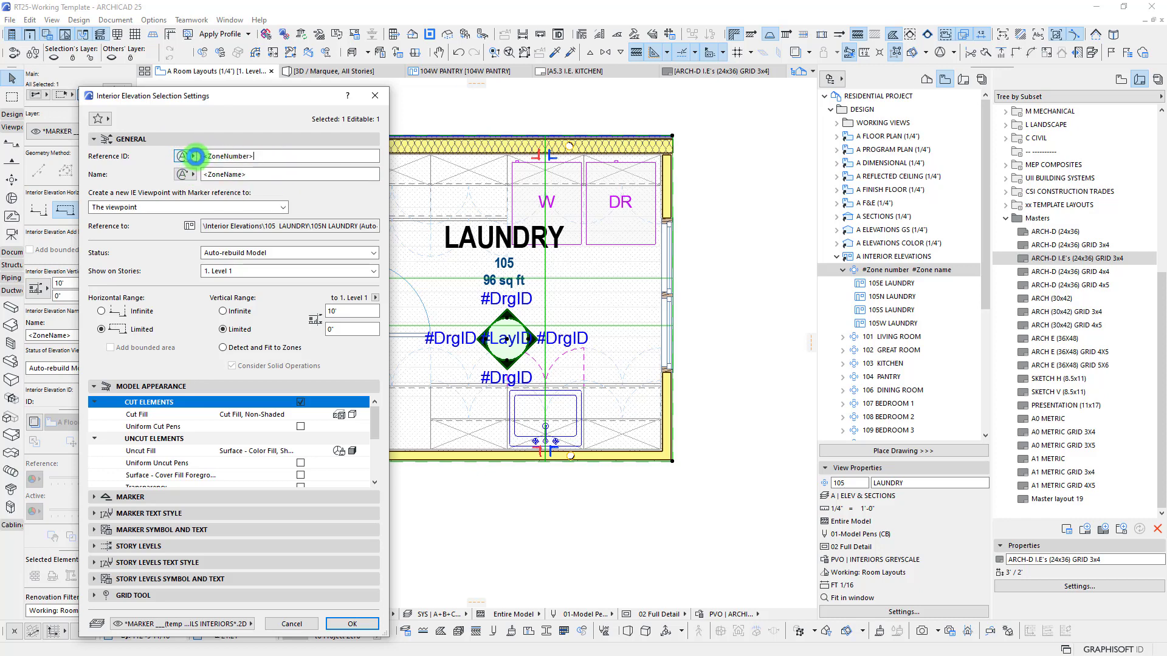
{"action": "left_click", "coordinate": [195, 156]}
{"action": "left_click", "coordinate": [255, 207]}
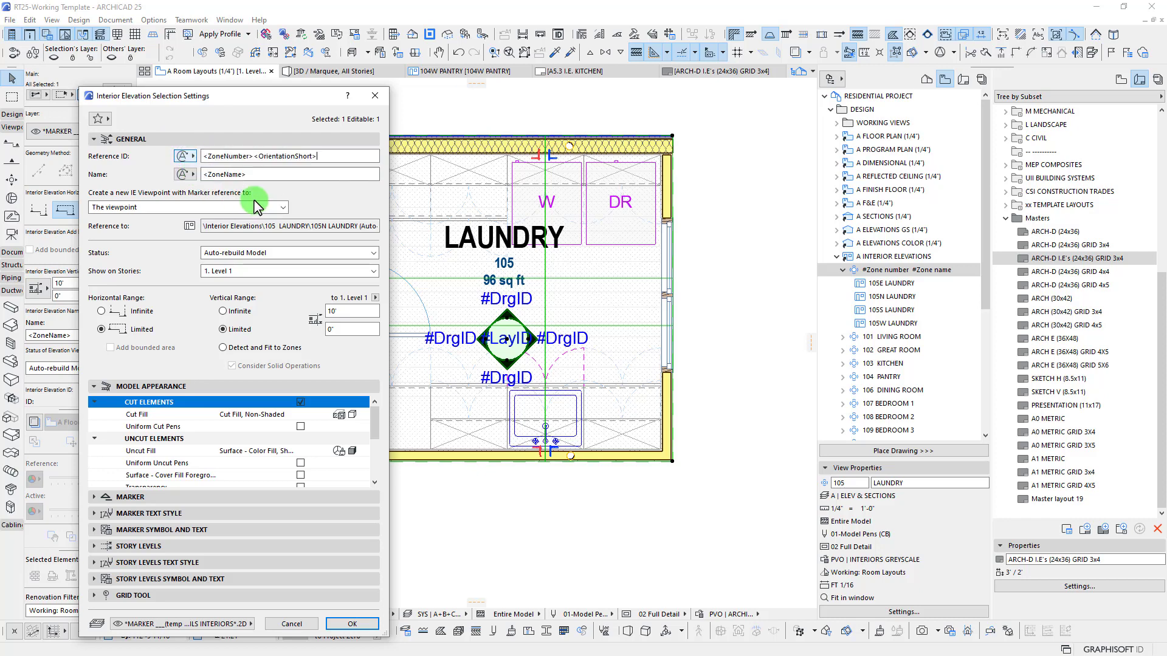
Check the <ZoneName> autotext in the laundry elevation's Name field and apply the settings
{"action": "left_click_drag", "start_coordinate": [281, 96], "coordinate": [319, 71]}
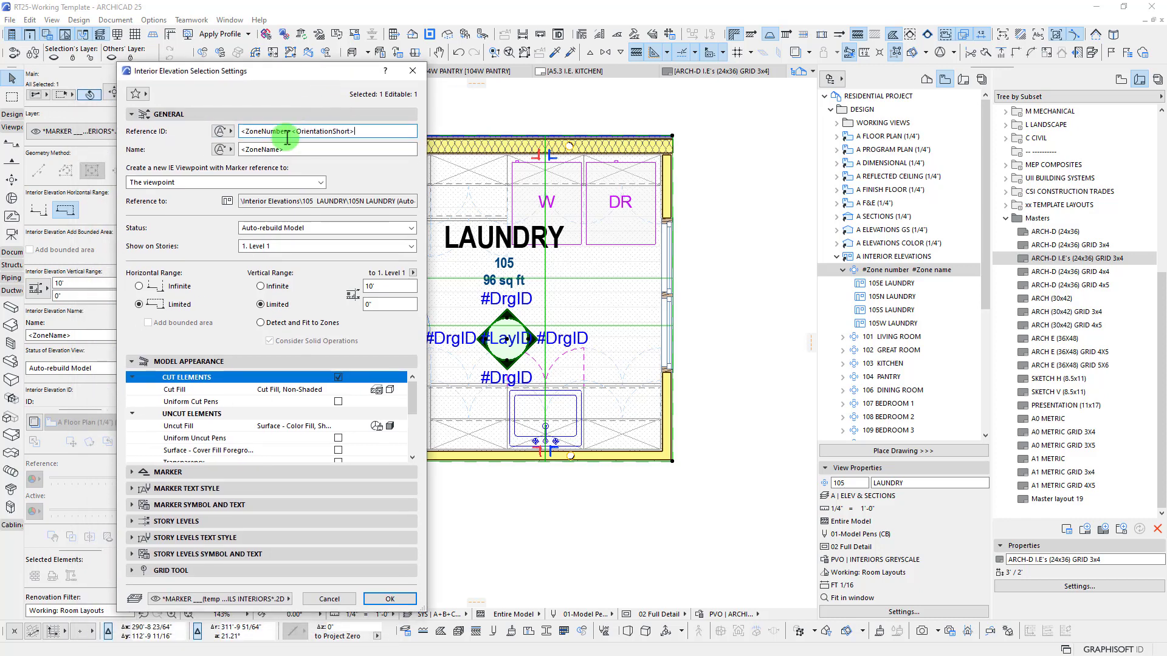
{"action": "left_click", "coordinate": [315, 150]}
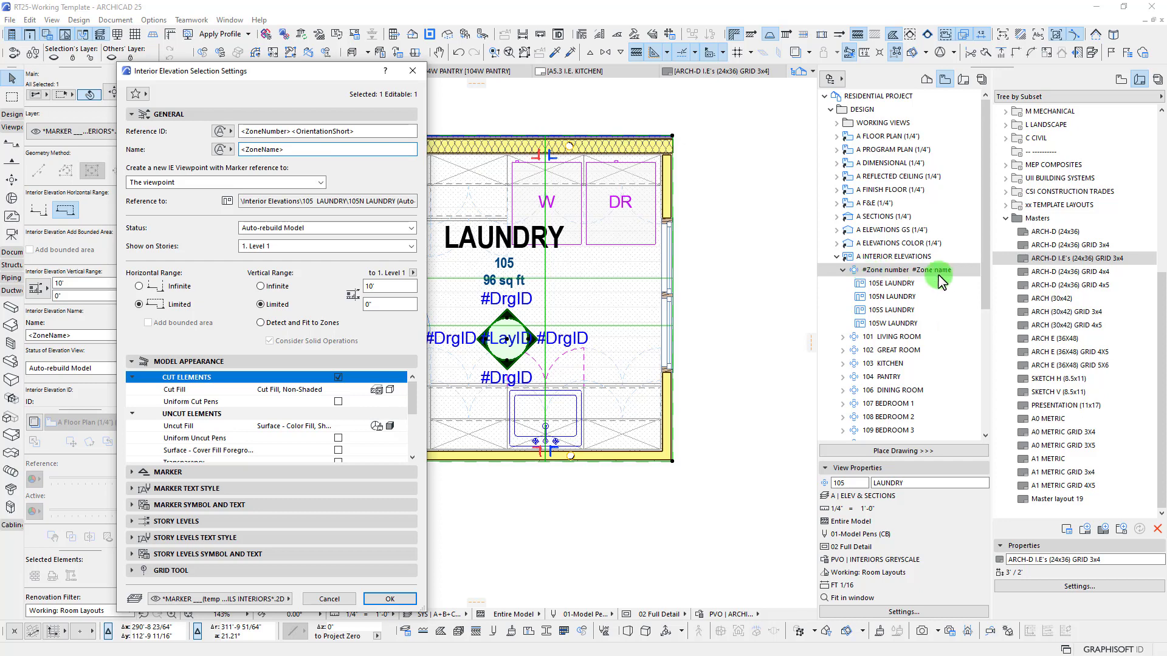
{"action": "left_click_drag", "start_coordinate": [348, 77], "coordinate": [362, 74]}
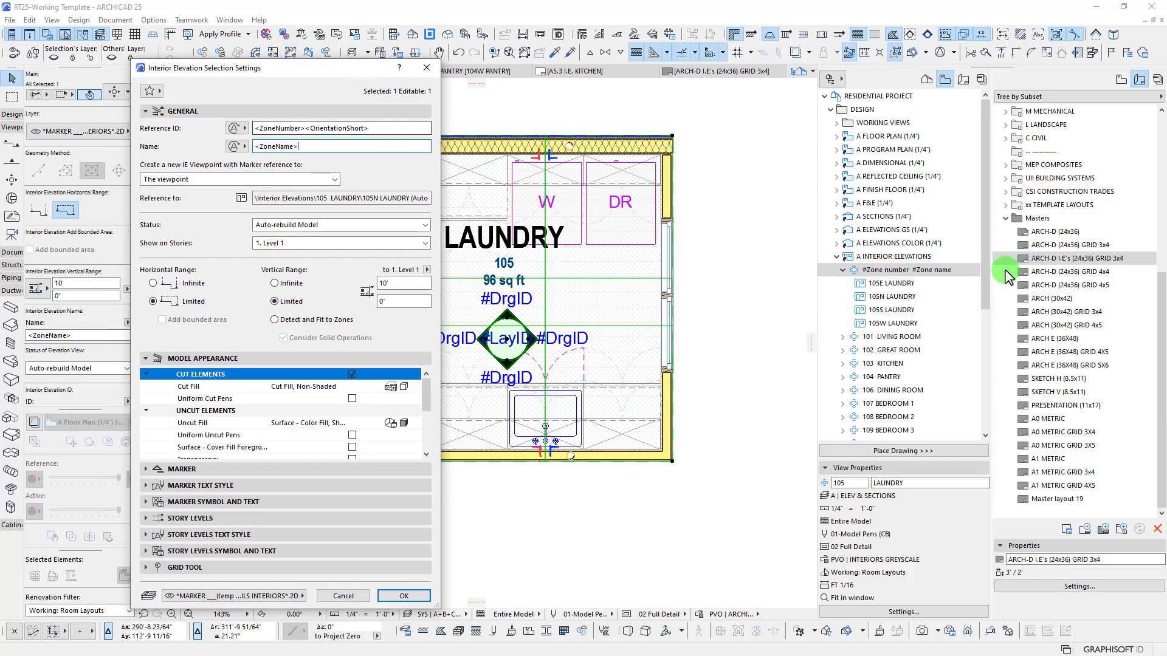
{"action": "mouse_move", "coordinate": [298, 71]}
{"action": "left_mouse_down"}
{"action": "mouse_move", "coordinate": [294, 92]}
{"action": "mouse_move", "coordinate": [302, 64]}
{"action": "left_mouse_up"}
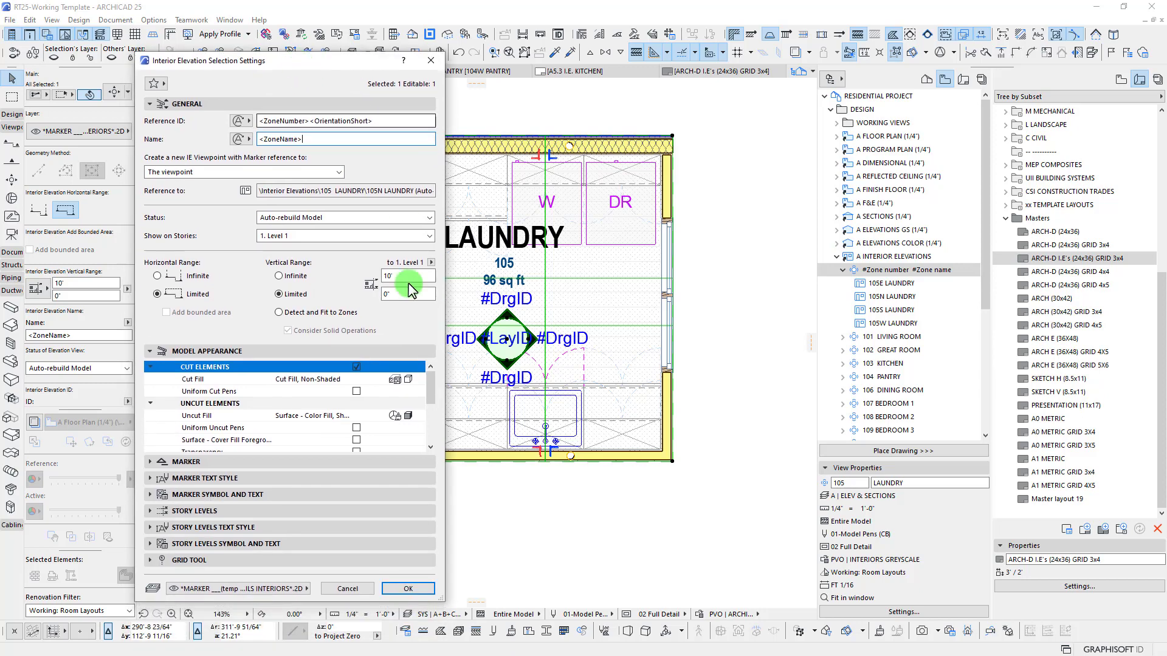
{"action": "left_click", "coordinate": [421, 589]}
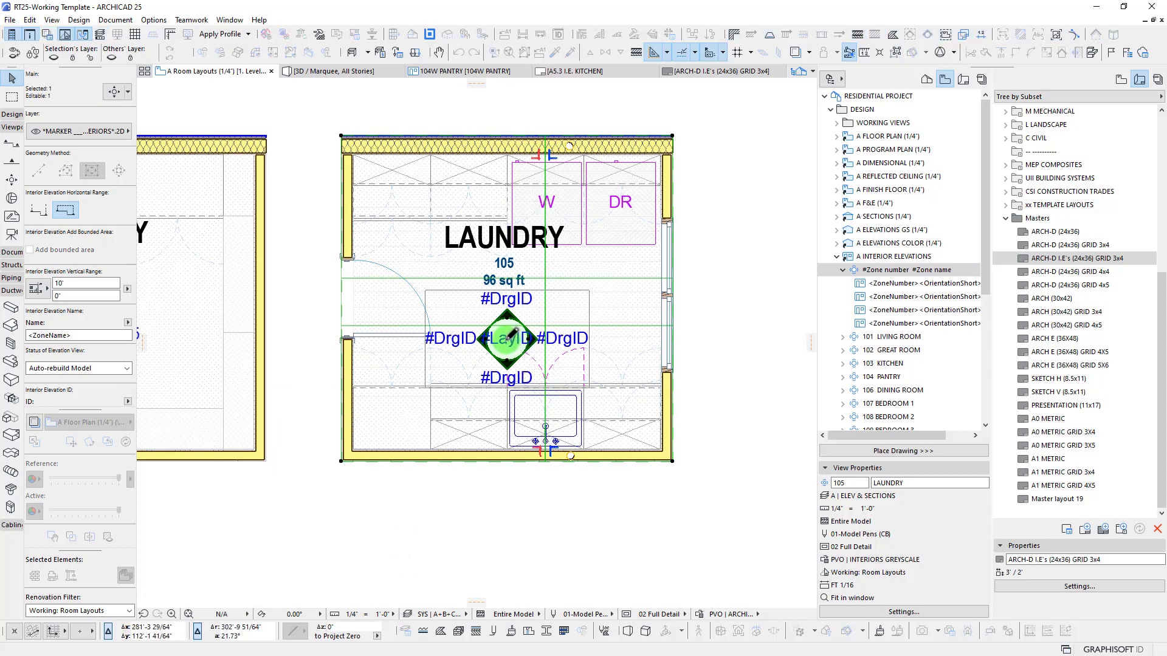
Move the whole laundry interior elevation set out of the room into the empty area beyond the window wall
{"action": "key", "text": "Escape"}
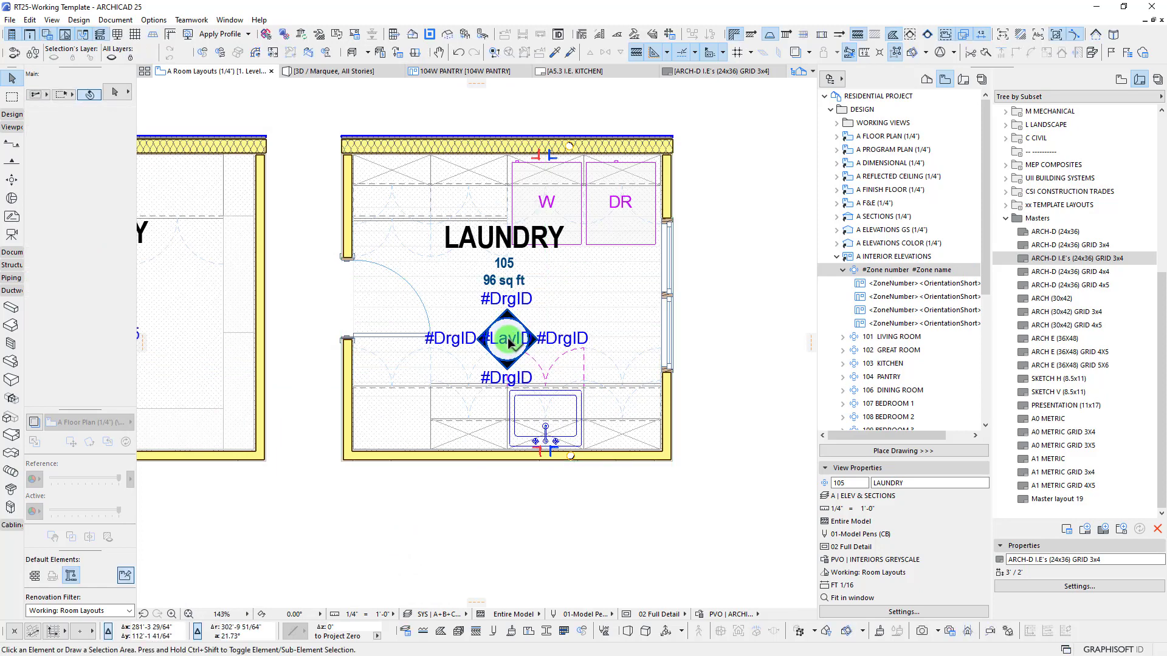
{"action": "left_click", "coordinate": [509, 338]}
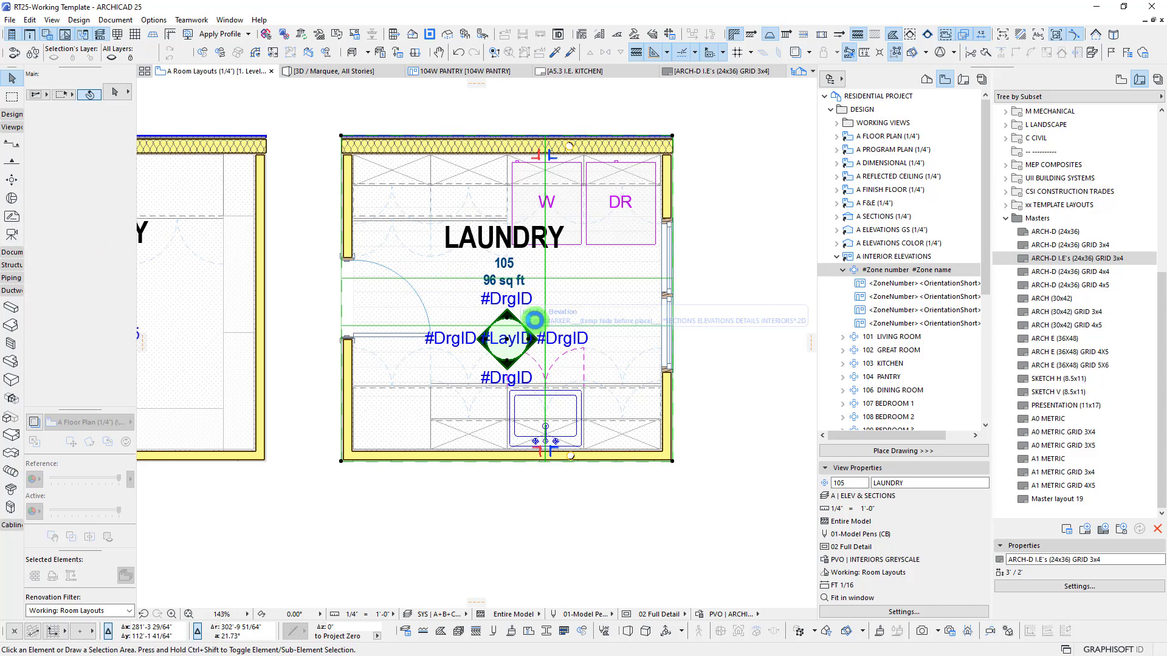
{"action": "left_click", "coordinate": [524, 351]}
{"action": "scroll", "coordinate": [508, 352], "scroll_direction": "down", "scroll_amount": 2}
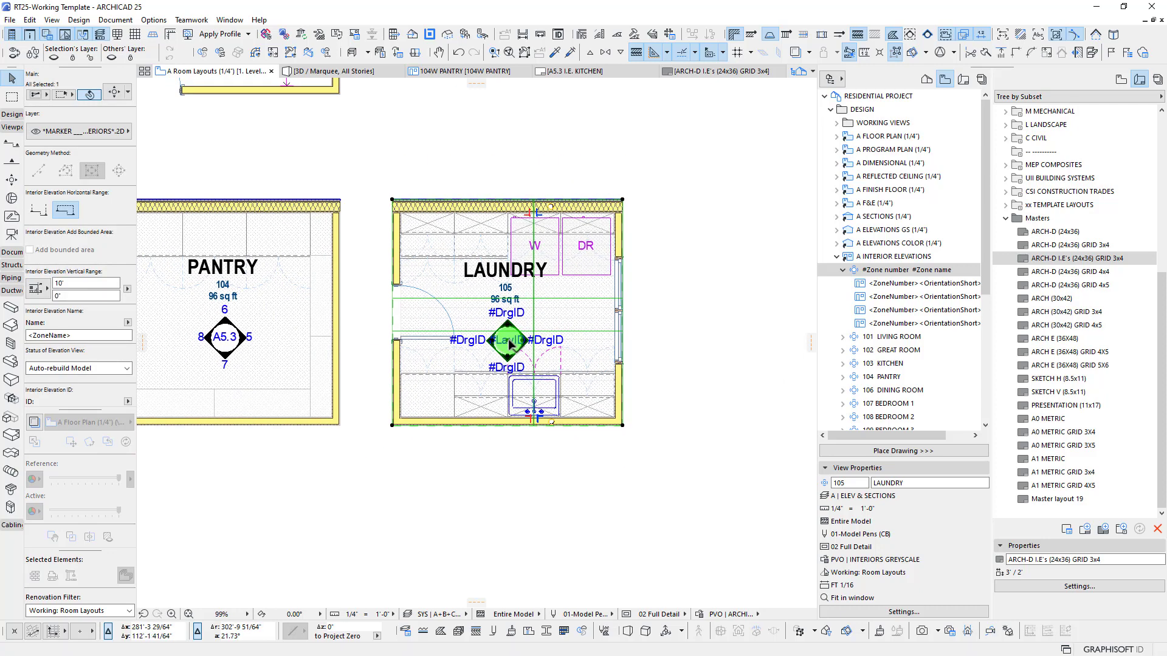
{"action": "key", "text": "ctrl+d"}
{"action": "left_click", "coordinate": [508, 340]}
{"action": "middle_click_drag", "start_coordinate": [657, 343], "coordinate": [352, 334]}
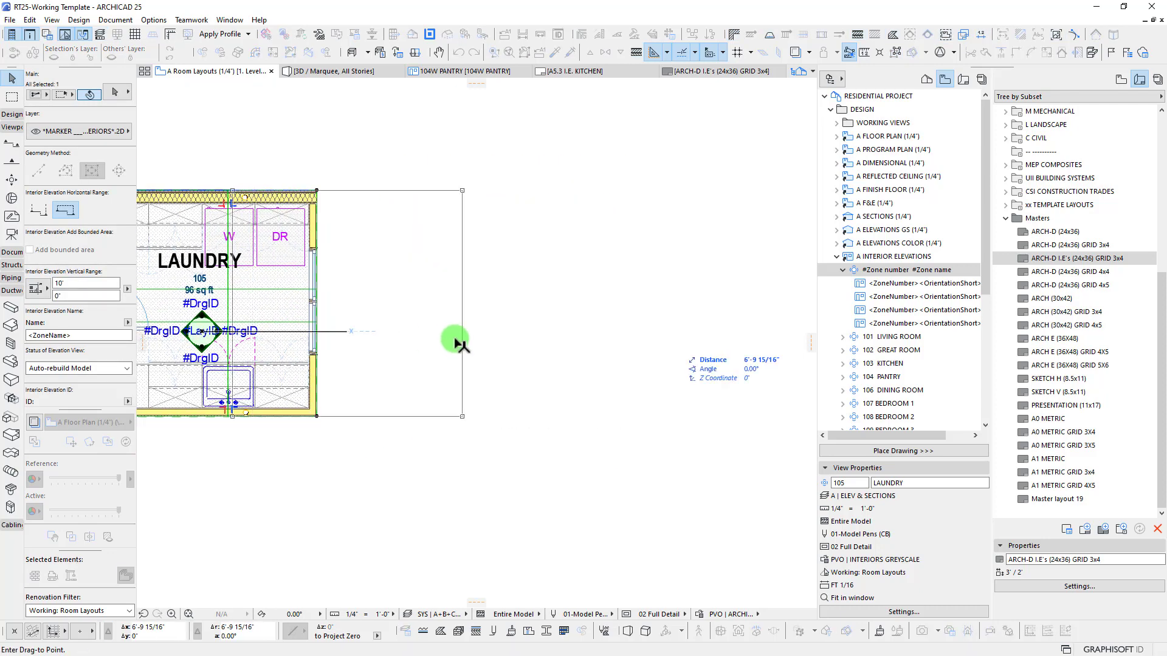
{"action": "left_click", "coordinate": [481, 333]}
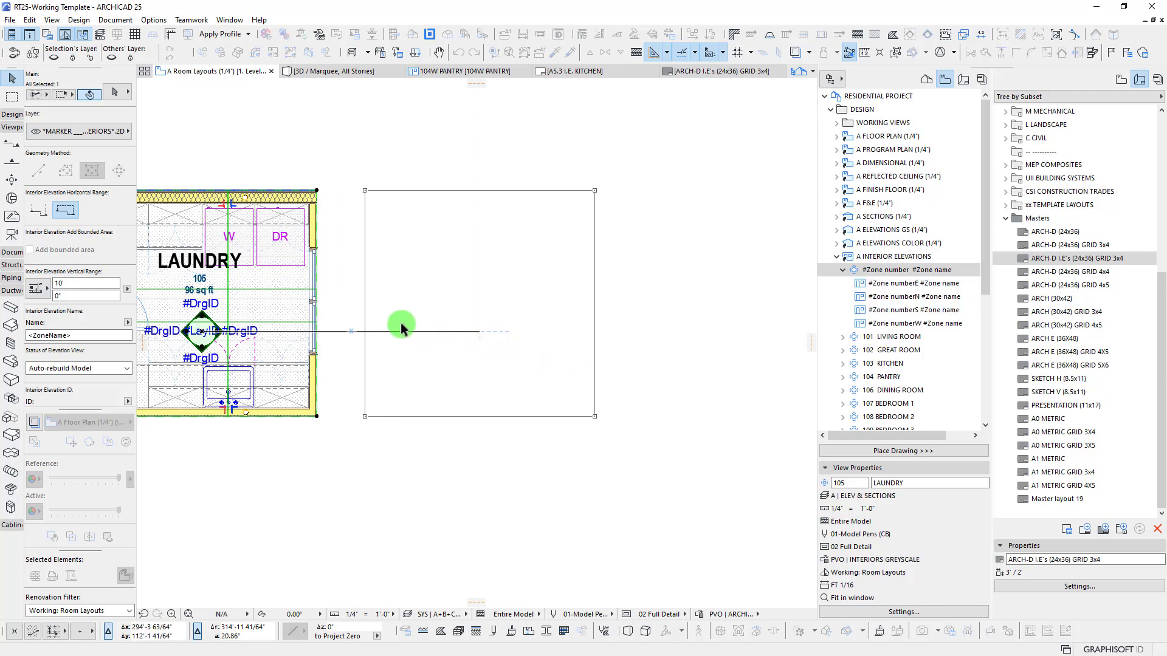
Move the interior elevation set back onto the laundry room, aligning its upper corner with the outer corner above the dryer
{"action": "middle_click_drag", "start_coordinate": [399, 311], "coordinate": [543, 324]}
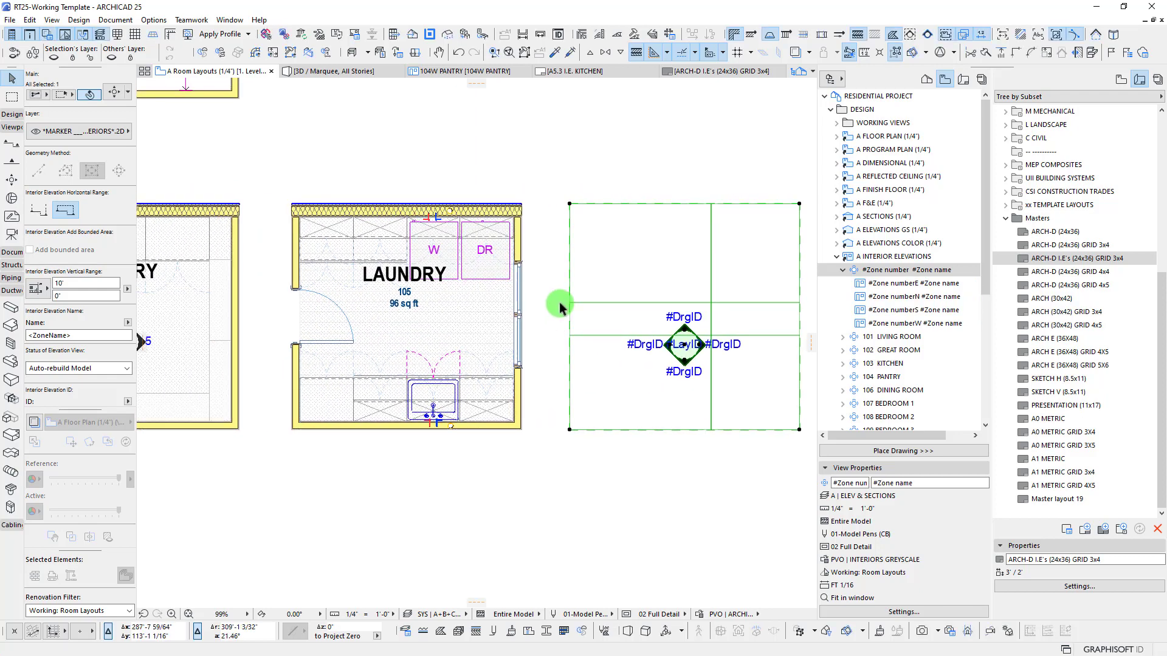
{"action": "left_click", "coordinate": [800, 205]}
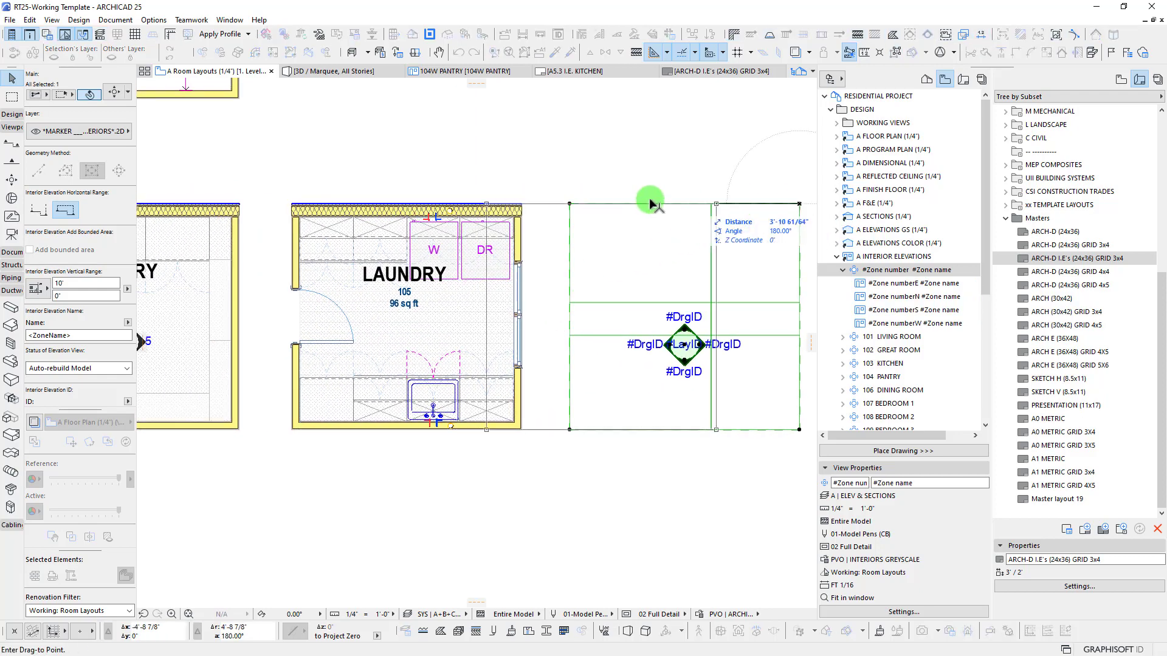
{"action": "left_click", "coordinate": [525, 206]}
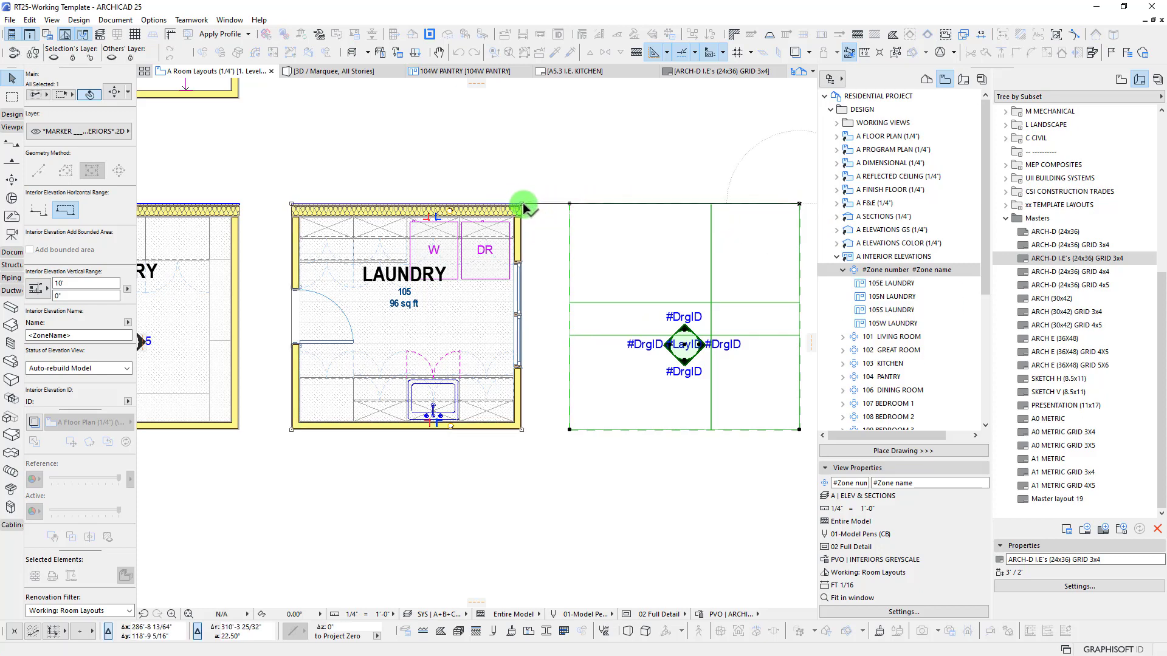
{"action": "left_click", "coordinate": [888, 284]}
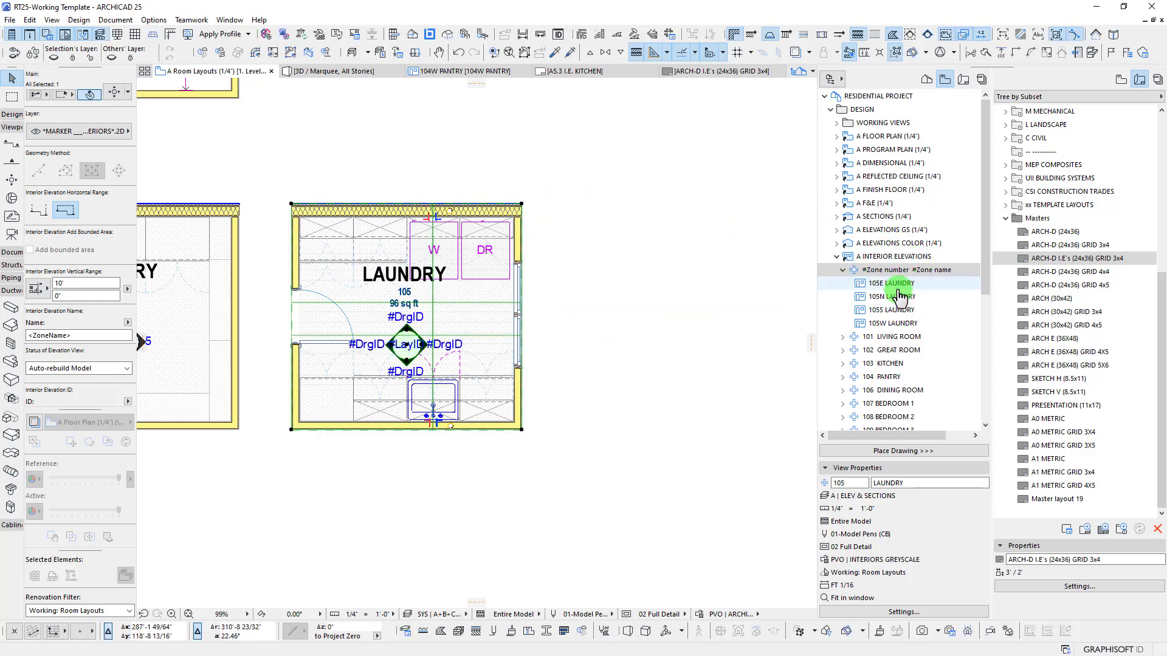
{"action": "scroll", "coordinate": [425, 338], "scroll_direction": "up", "scroll_amount": 2}
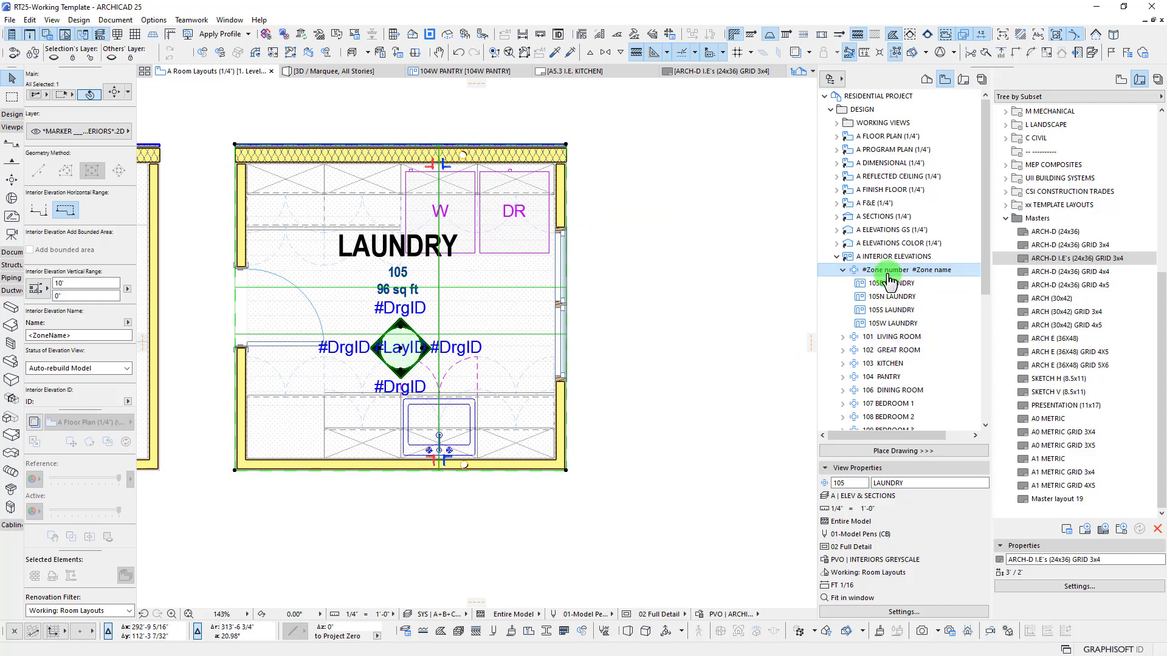
Move the laundry interior elevation set horizontally about 13'-1 3/8" out of the room, past the window wall
{"action": "middle_click_drag", "start_coordinate": [572, 315], "coordinate": [503, 288]}
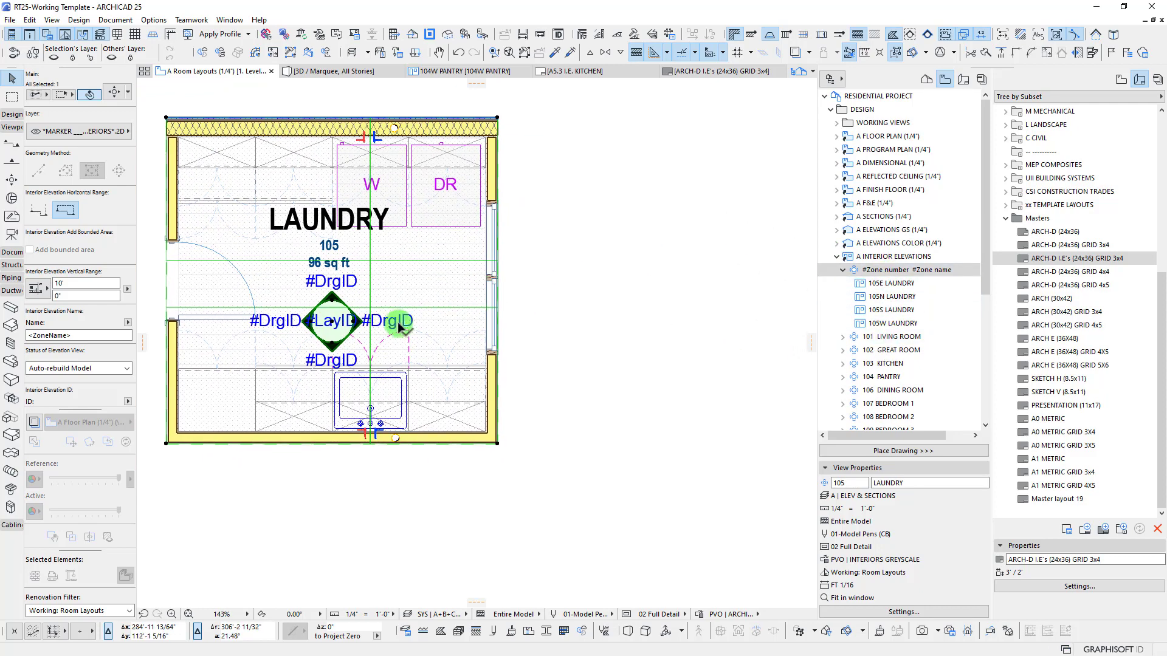
{"action": "left_click", "coordinate": [334, 322]}
{"action": "key", "text": "Escape"}
{"action": "key", "text": "Escape"}
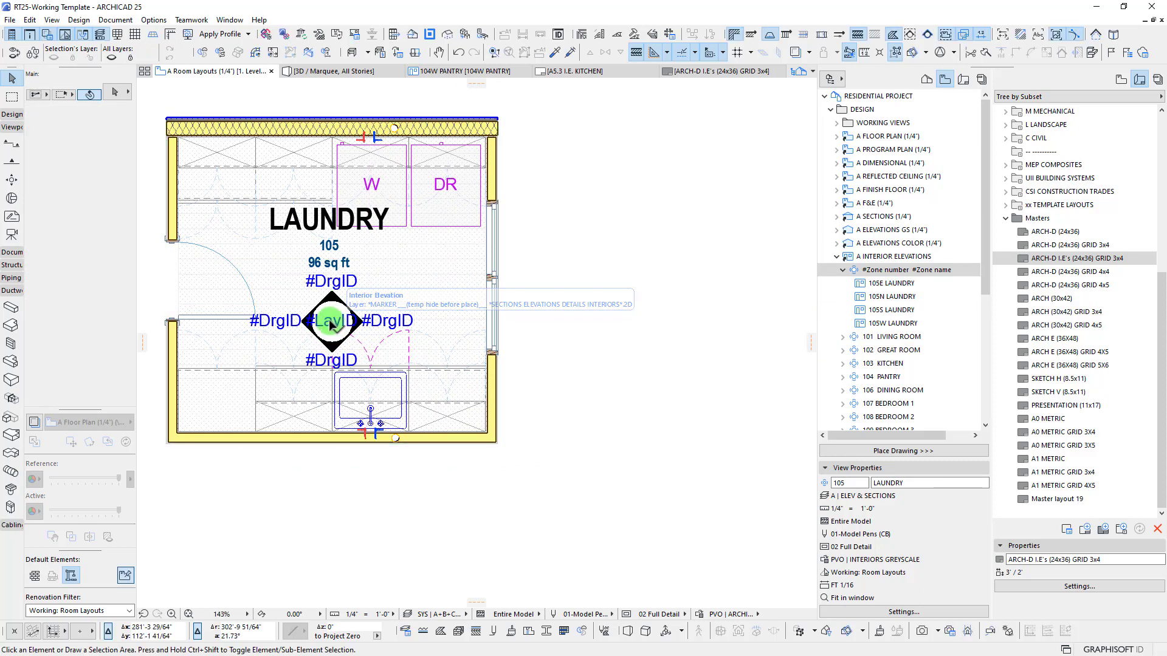
{"action": "left_click", "coordinate": [334, 322]}
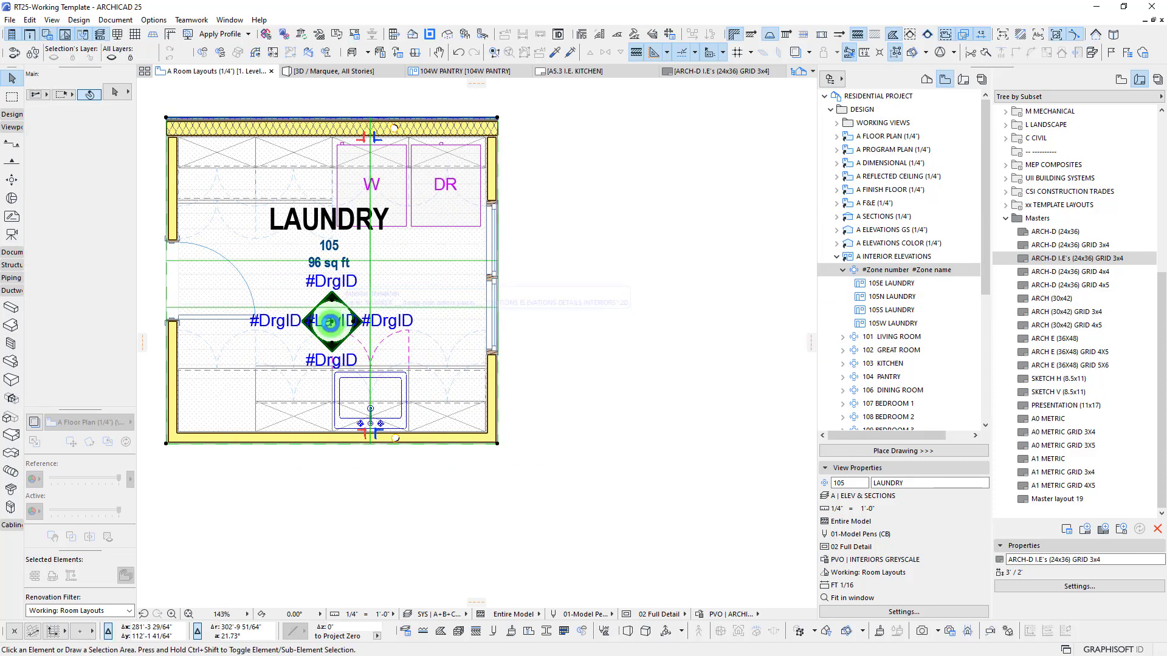
{"action": "left_click", "coordinate": [333, 322]}
{"action": "scroll", "coordinate": [335, 312], "scroll_direction": "down", "scroll_amount": 3}
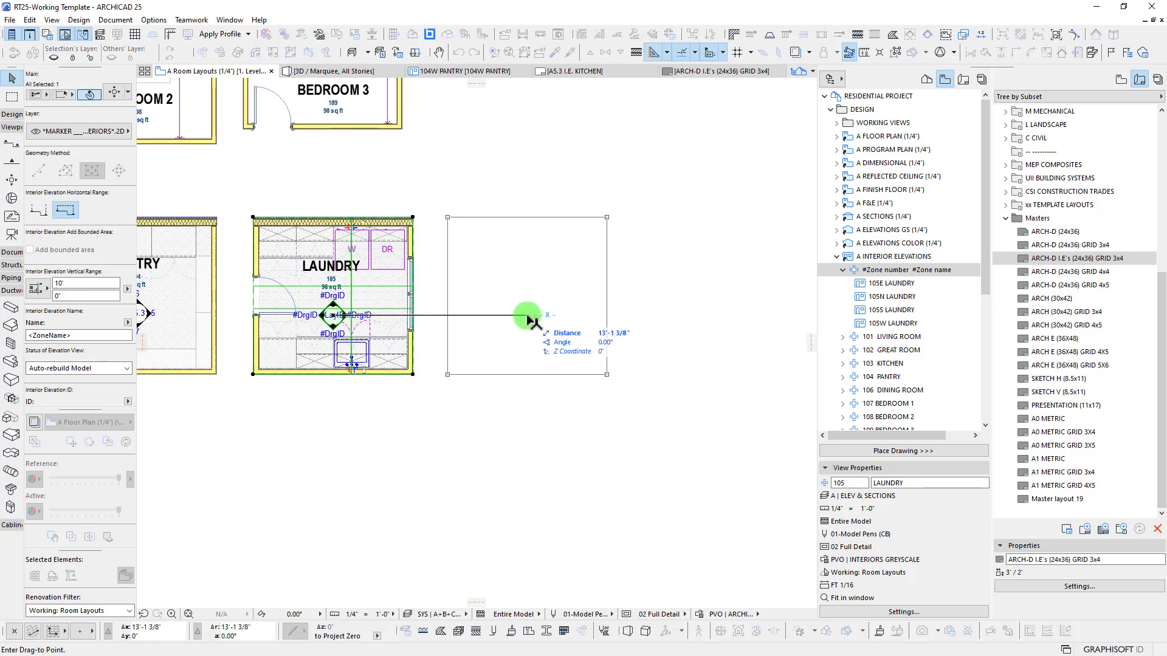
{"action": "left_click", "coordinate": [529, 317]}
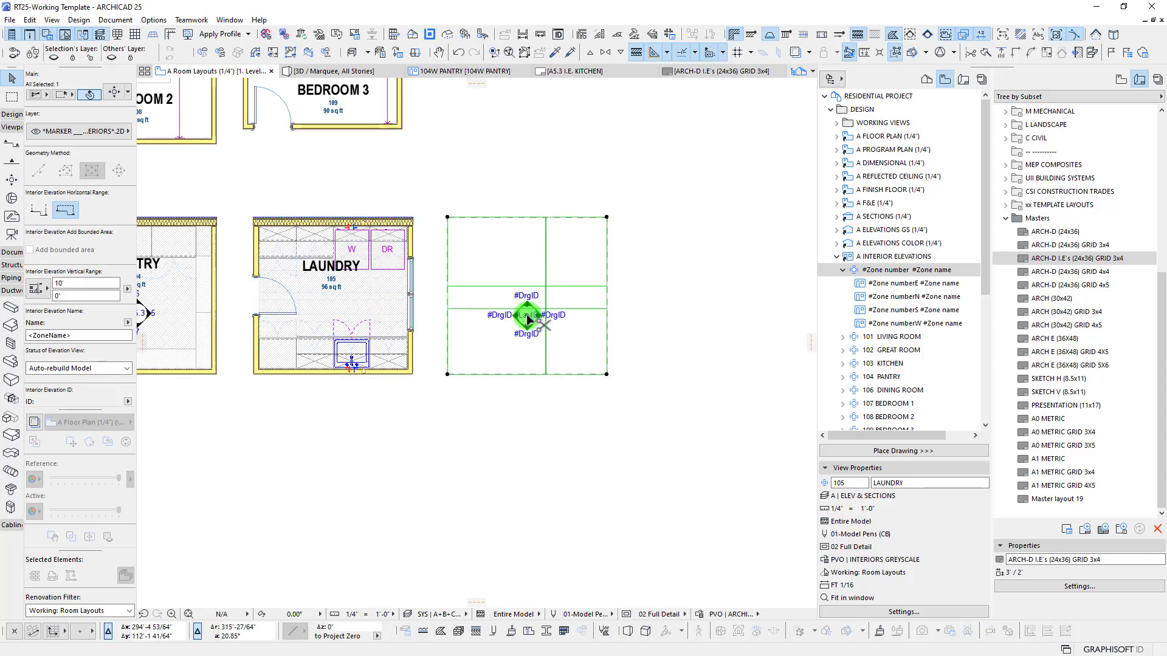
Return the interior elevation set to its place in the laundry room and expand the 105 LAUNDRY group in the view map
{"action": "left_click", "coordinate": [526, 316]}
{"action": "left_click", "coordinate": [343, 311]}
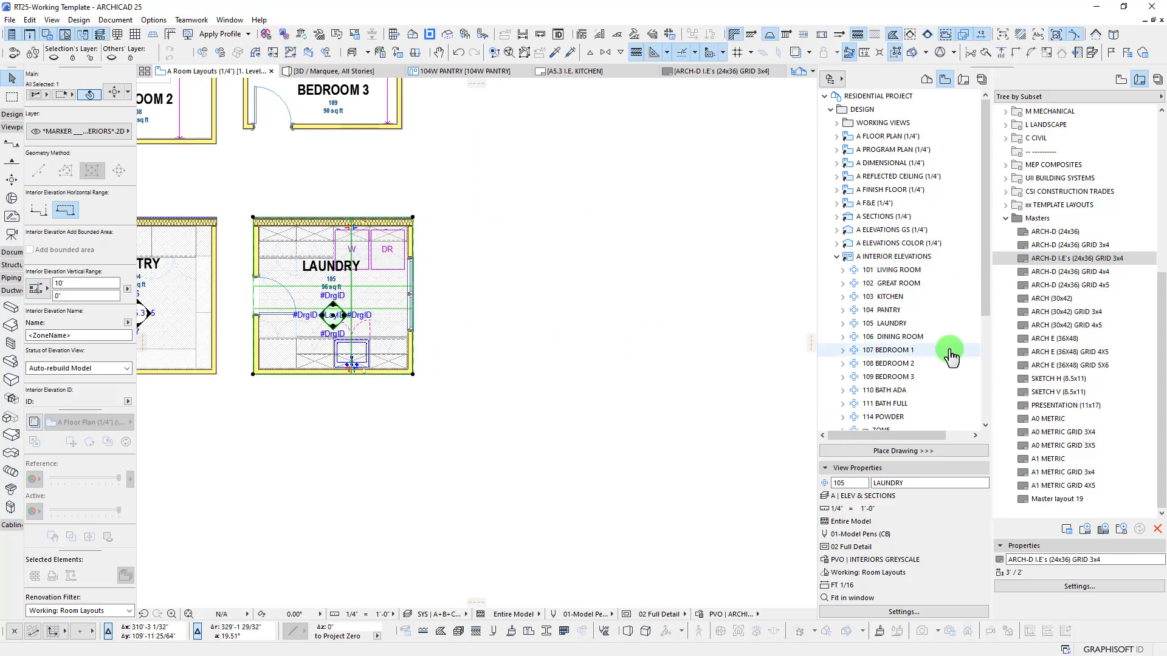
{"action": "scroll", "coordinate": [891, 376], "scroll_direction": "down", "scroll_amount": 1}
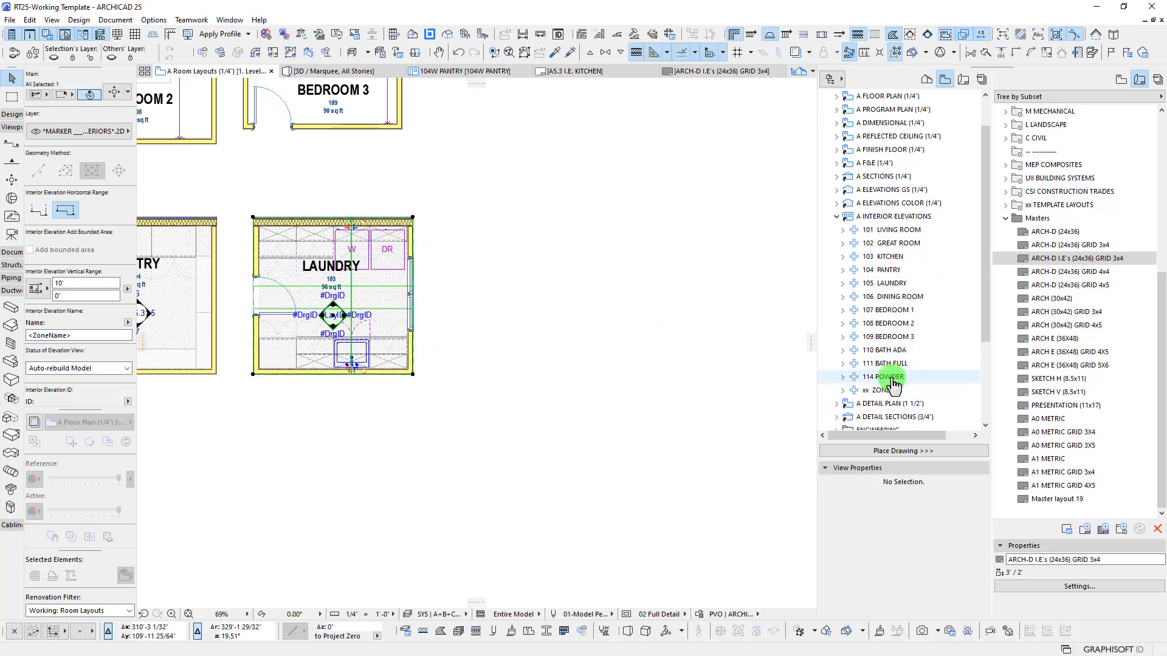
{"action": "left_click", "coordinate": [888, 283]}
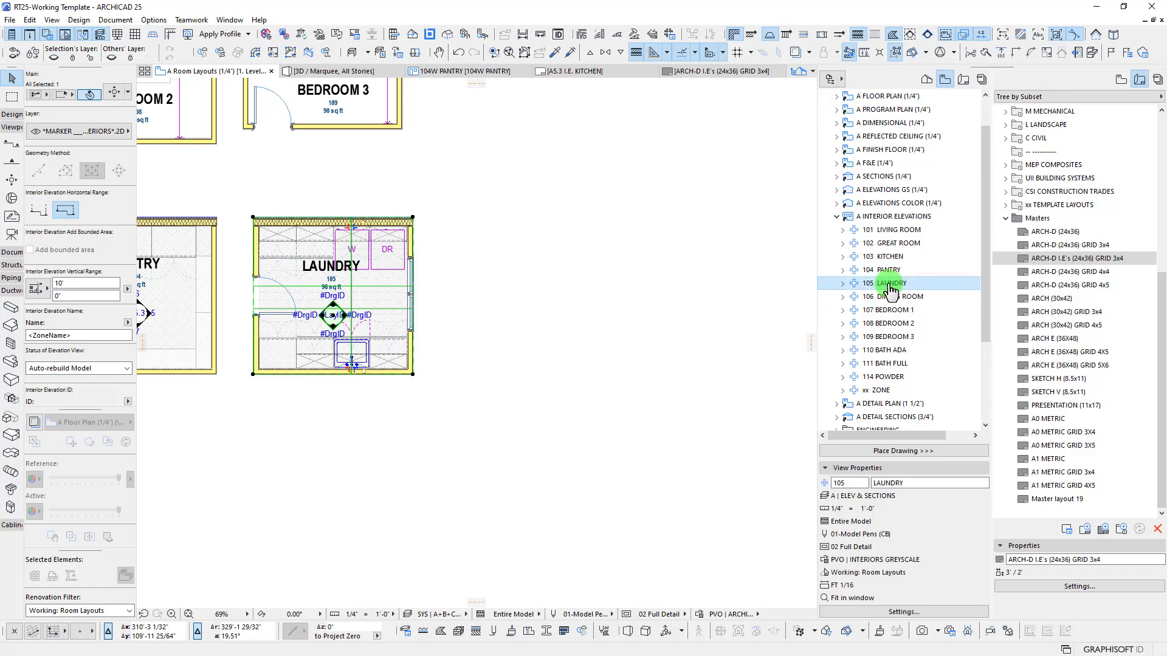
{"action": "left_click", "coordinate": [843, 284]}
{"action": "scroll", "coordinate": [292, 294], "scroll_direction": "up", "scroll_amount": 4}
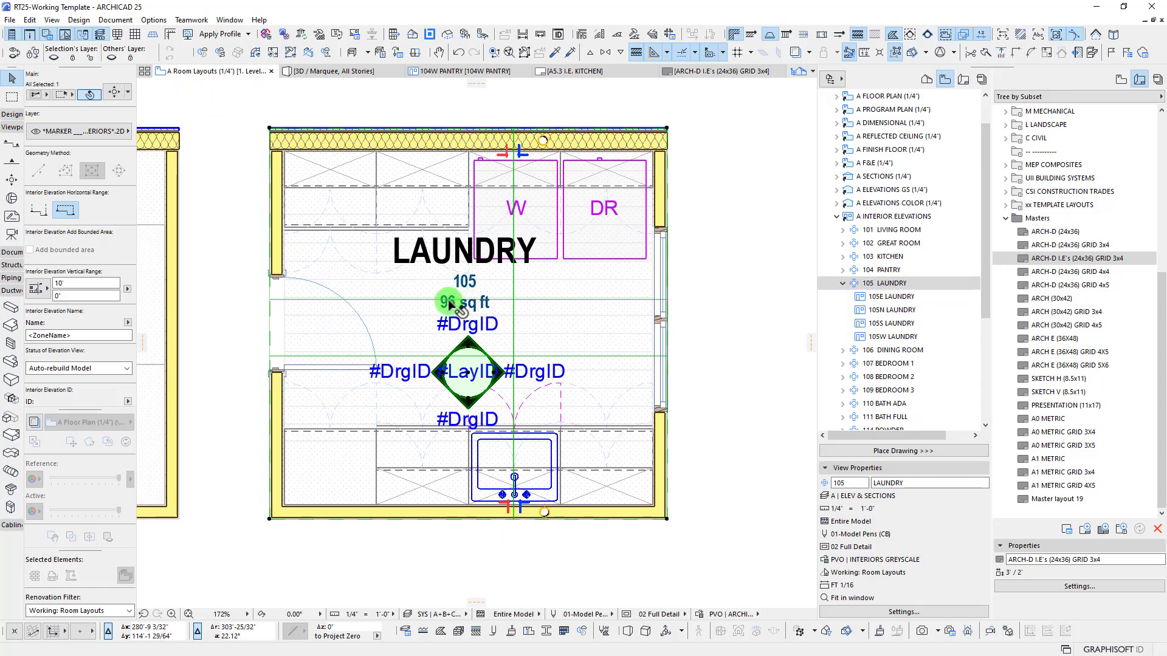
{"action": "key", "text": "Escape"}
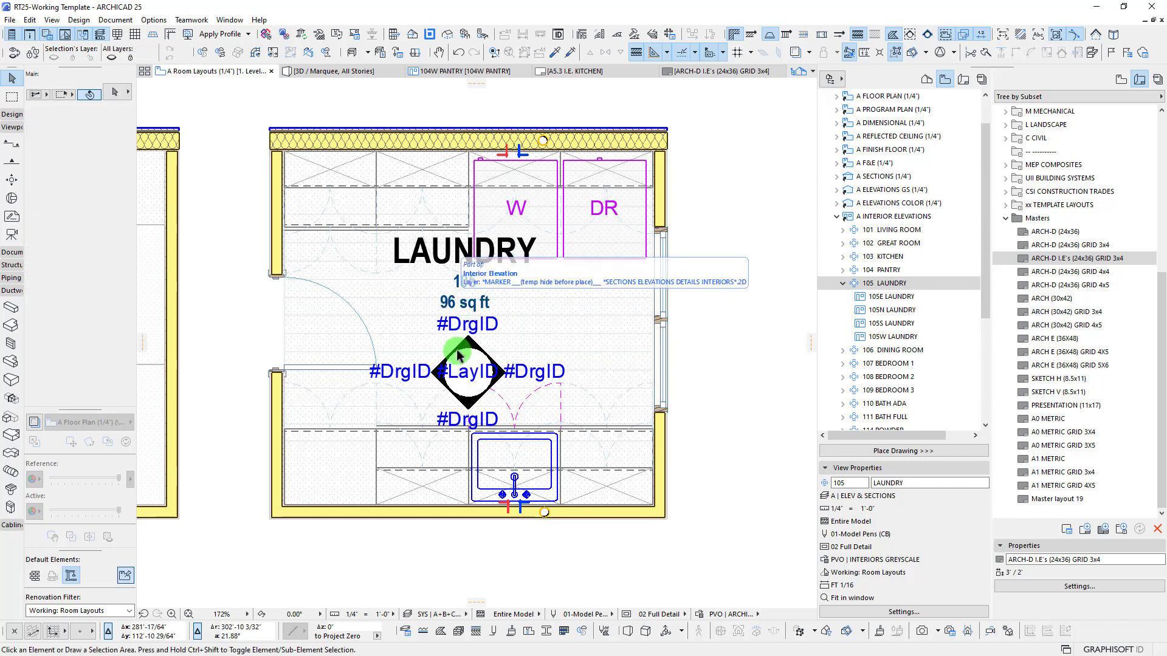
Examine the laundry's interior elevation marker on the plan against the 105 LAUNDRY group in the view map
{"action": "scroll", "coordinate": [435, 383], "scroll_direction": "down", "scroll_amount": 2}
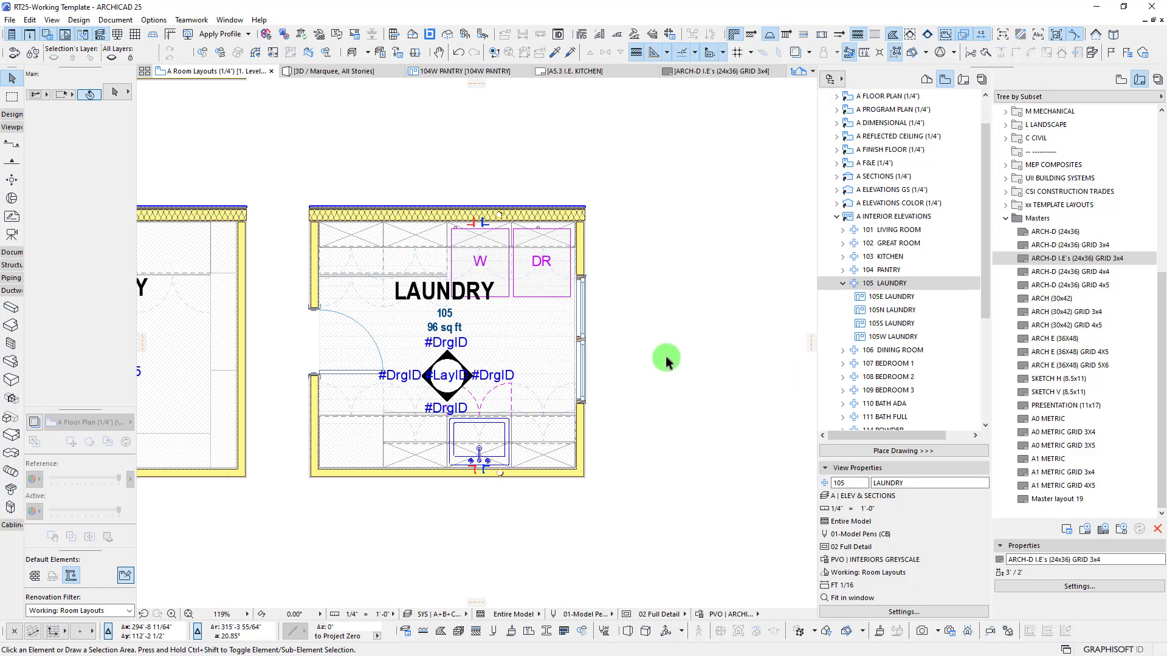
{"action": "scroll", "coordinate": [430, 366], "scroll_direction": "up", "scroll_amount": 1}
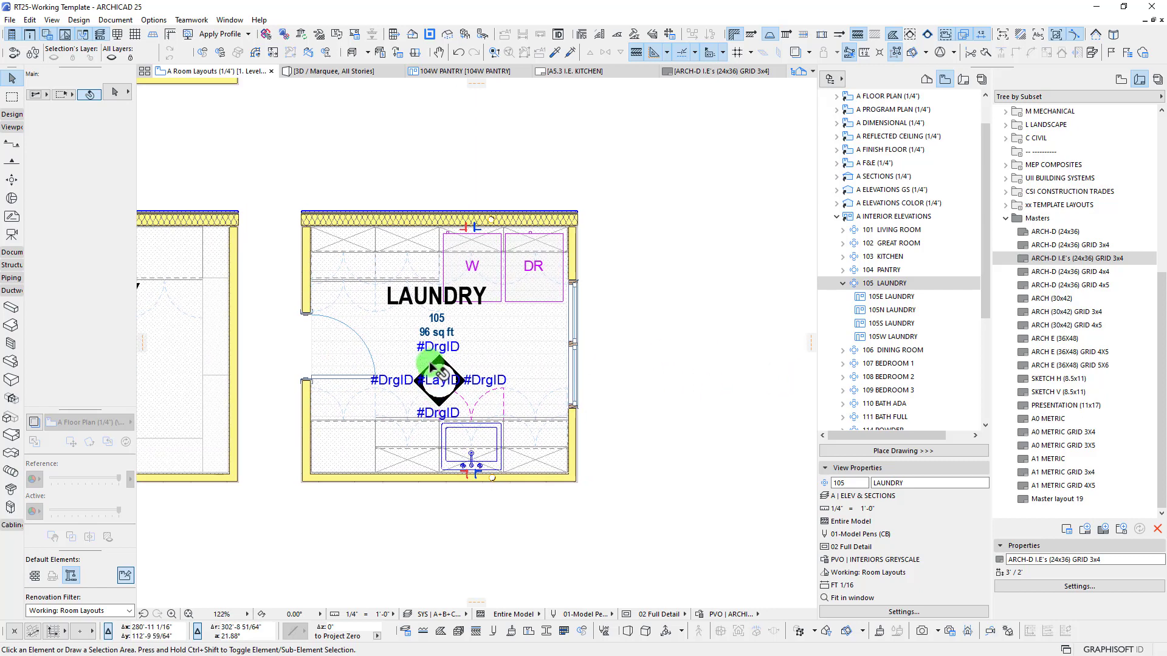
{"action": "scroll", "coordinate": [429, 366], "scroll_direction": "up", "scroll_amount": 2}
{"action": "left_click", "coordinate": [880, 284]}
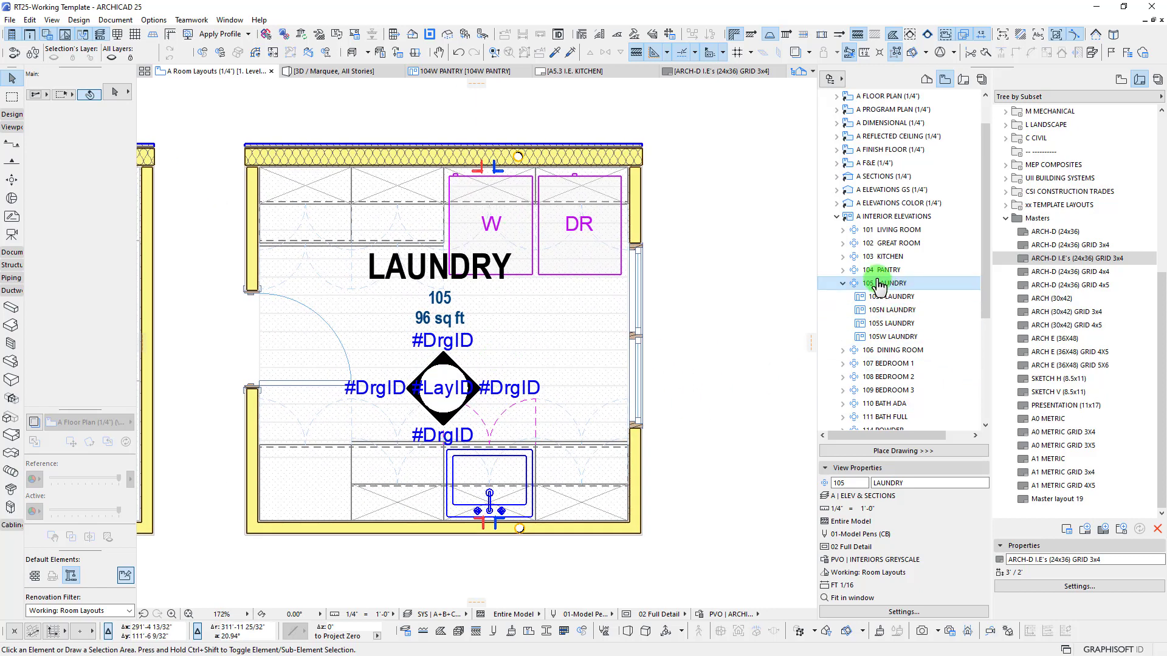
{"action": "scroll", "coordinate": [464, 324], "scroll_direction": "up", "scroll_amount": 1}
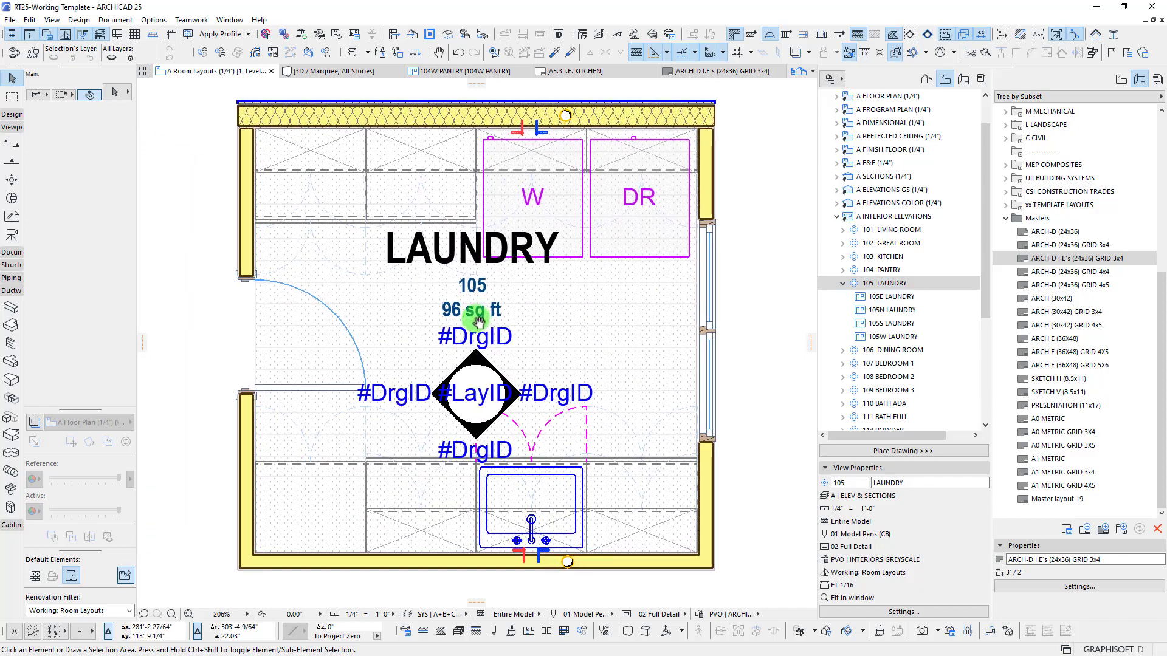
{"action": "scroll", "coordinate": [479, 348], "scroll_direction": "down", "scroll_amount": 2}
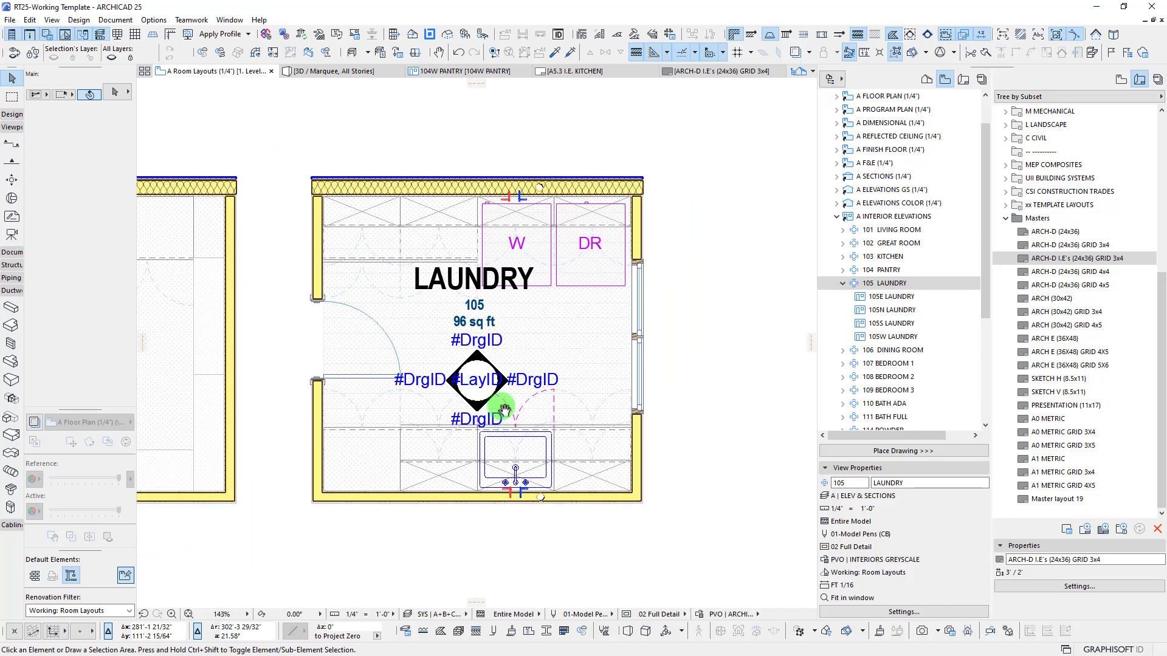
{"action": "left_click", "coordinate": [888, 285]}
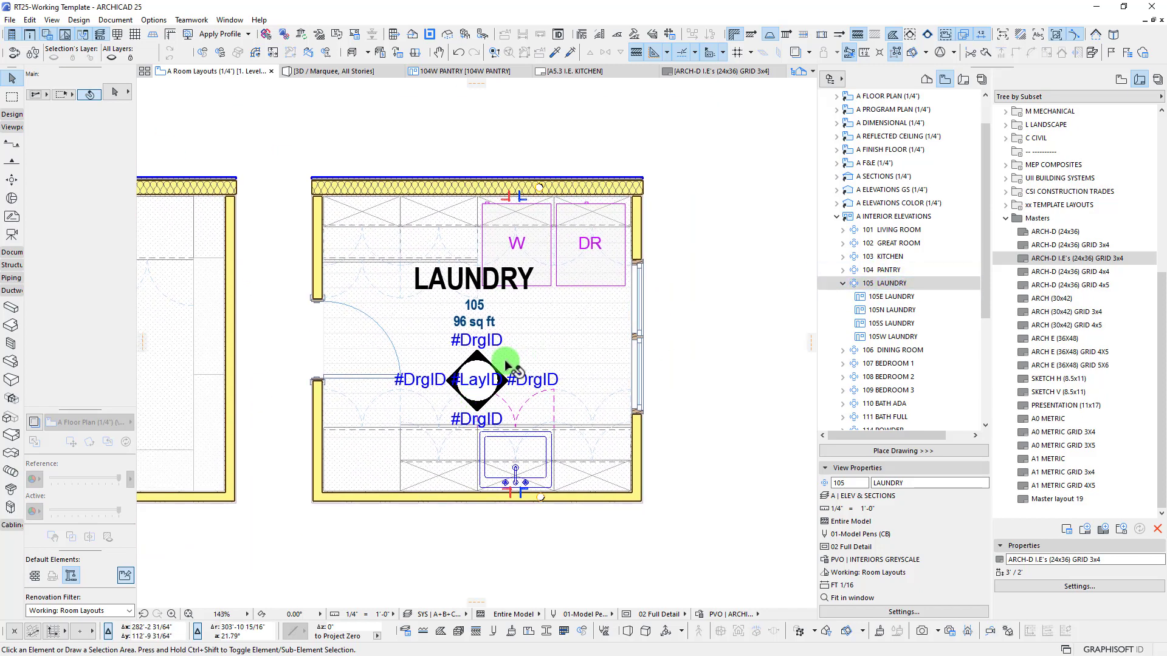
{"action": "left_click", "coordinate": [476, 379]}
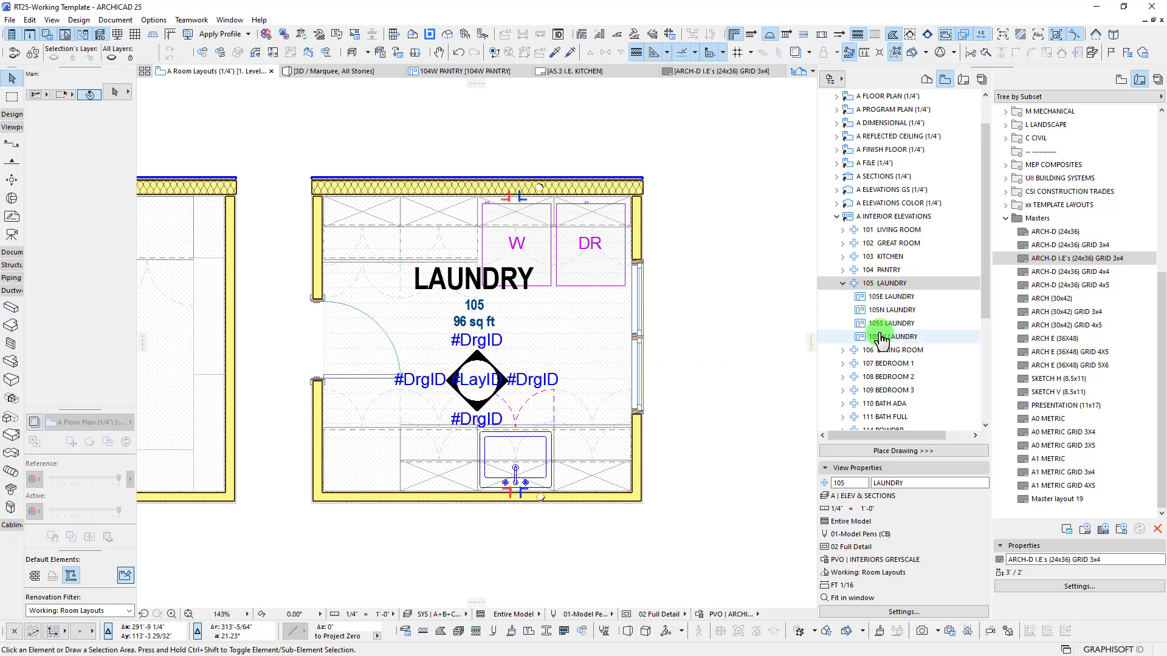
Check the elevation grid on the A5.3 I.E. KITCHEN layout and return to the A Room Layouts plan
{"action": "scroll", "coordinate": [1094, 243], "scroll_direction": "up", "scroll_amount": 7}
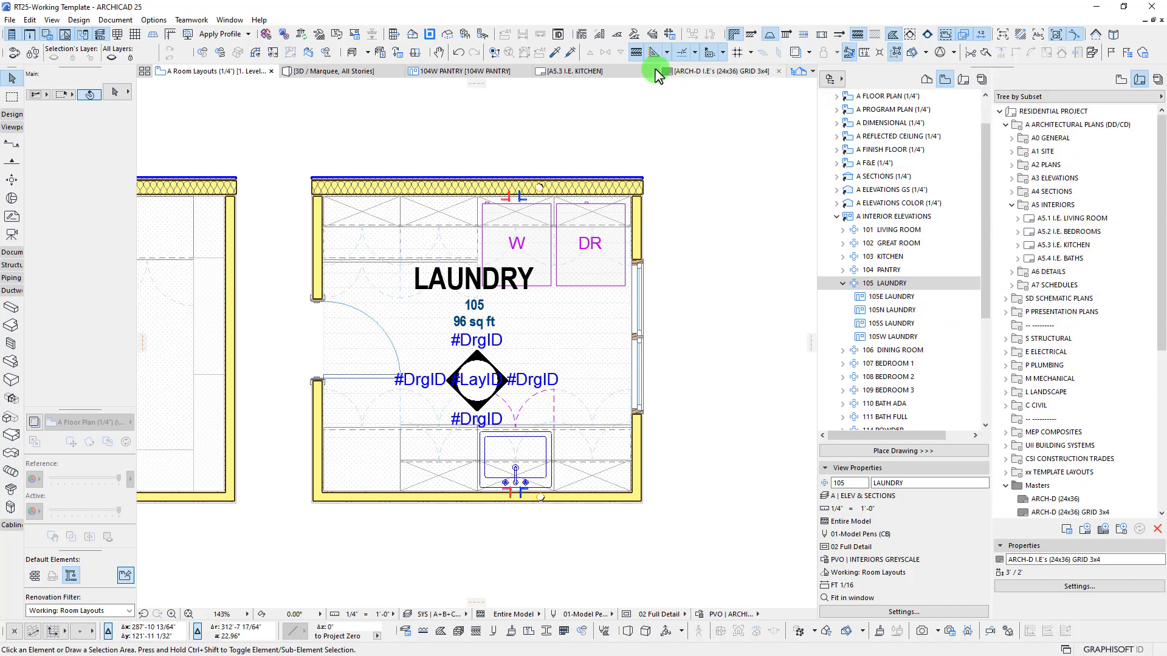
{"action": "left_click", "coordinate": [580, 72]}
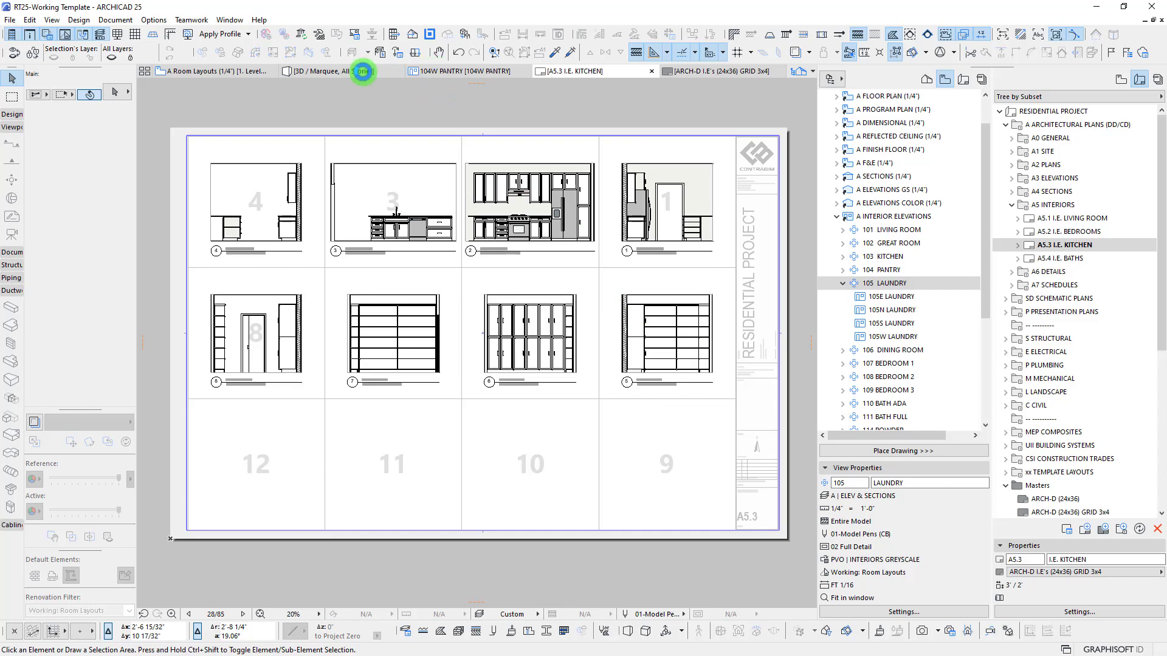
{"action": "left_click", "coordinate": [230, 71]}
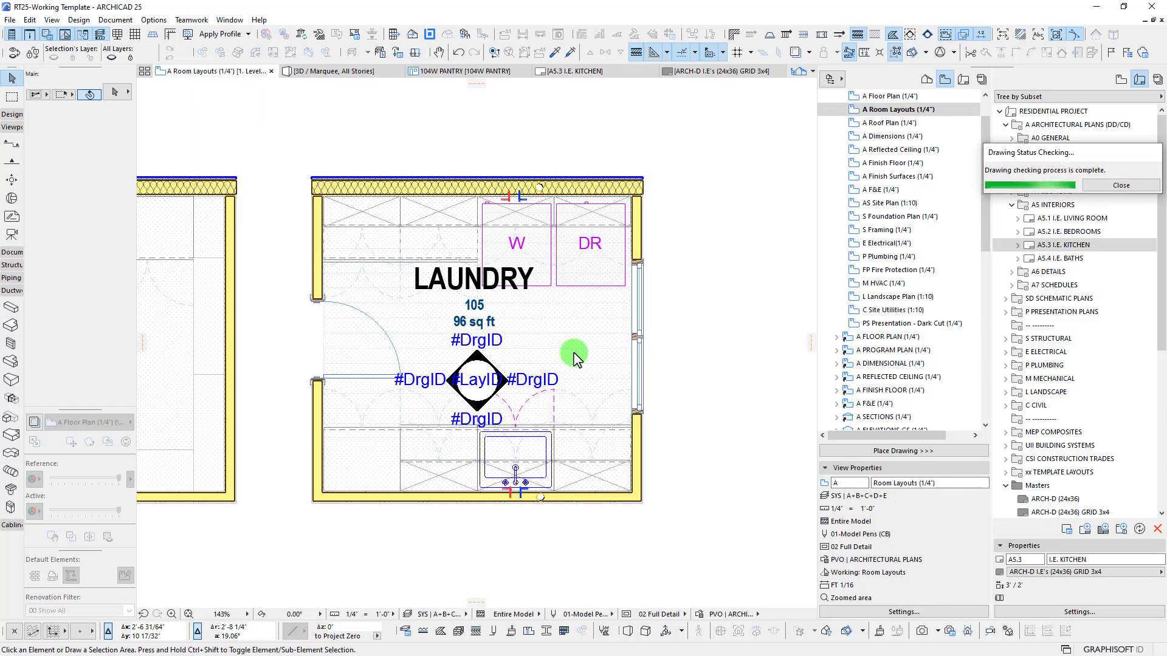
Select the A INTERIOR ELEVATIONS folder in the view map and collapse its 105 LAUNDRY group
{"action": "scroll", "coordinate": [881, 341], "scroll_direction": "down", "scroll_amount": 7}
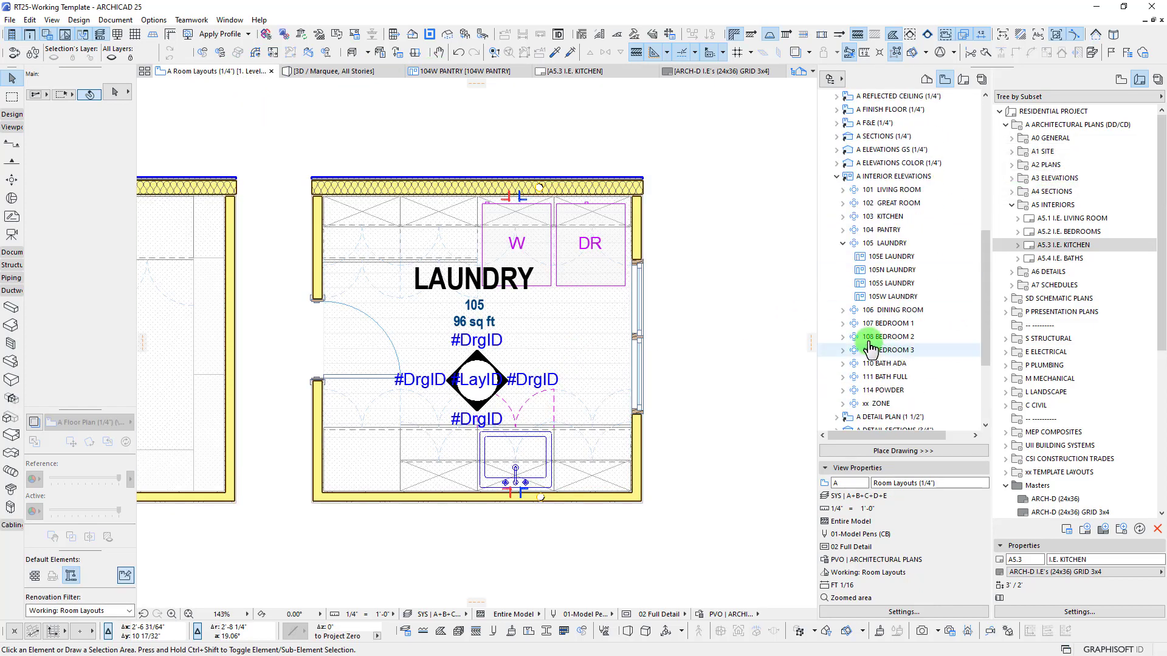
{"action": "left_click", "coordinate": [885, 243]}
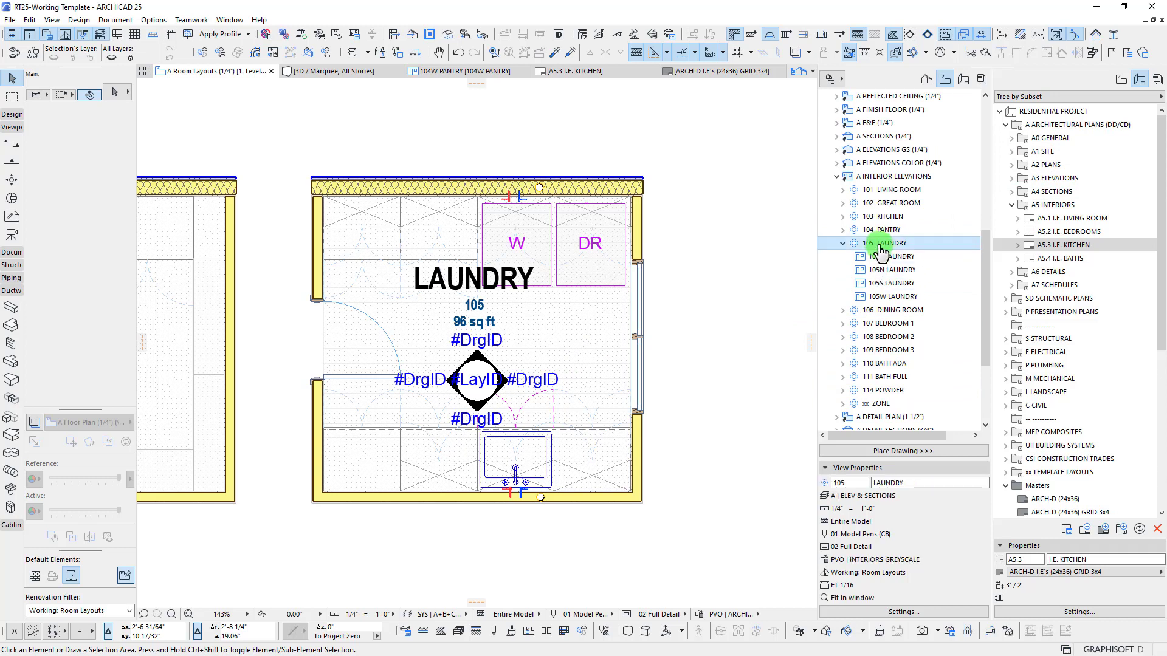
{"action": "left_click", "coordinate": [884, 178]}
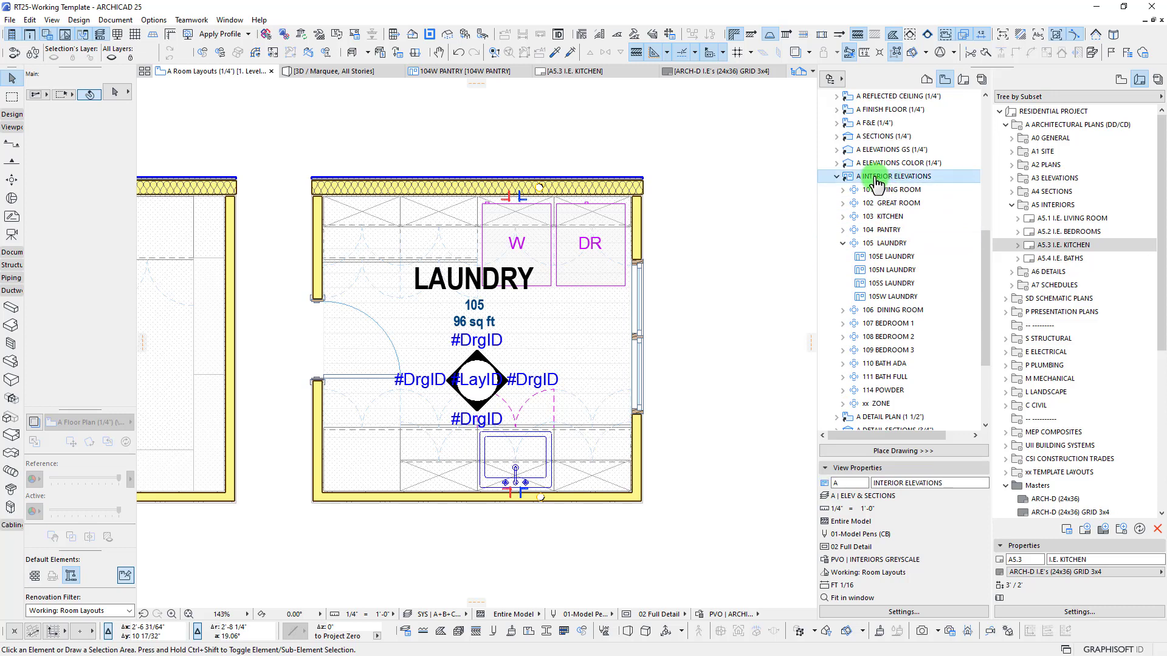
{"action": "left_click", "coordinate": [843, 243]}
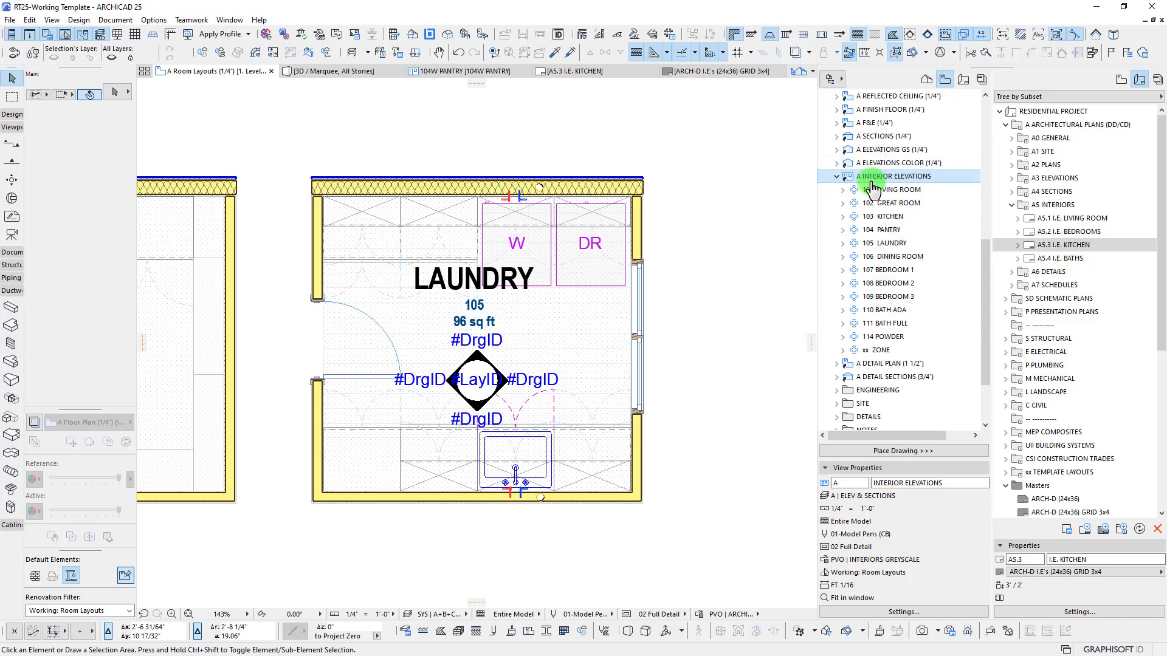
{"action": "right_click", "coordinate": [877, 179]}
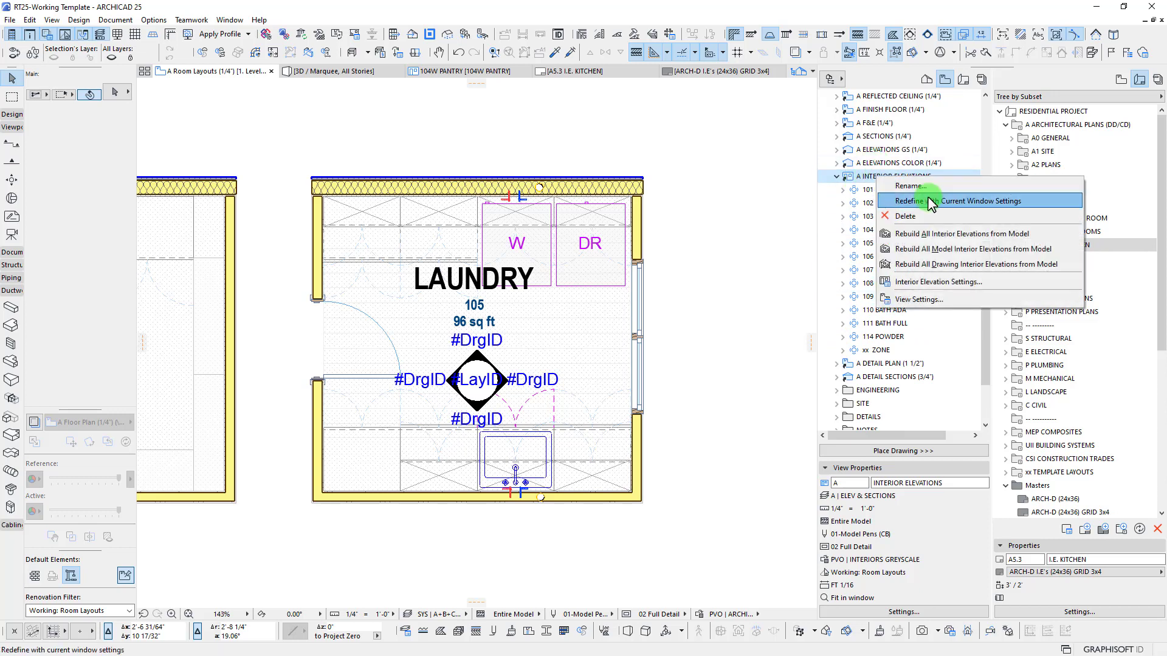
{"action": "left_click", "coordinate": [861, 178]}
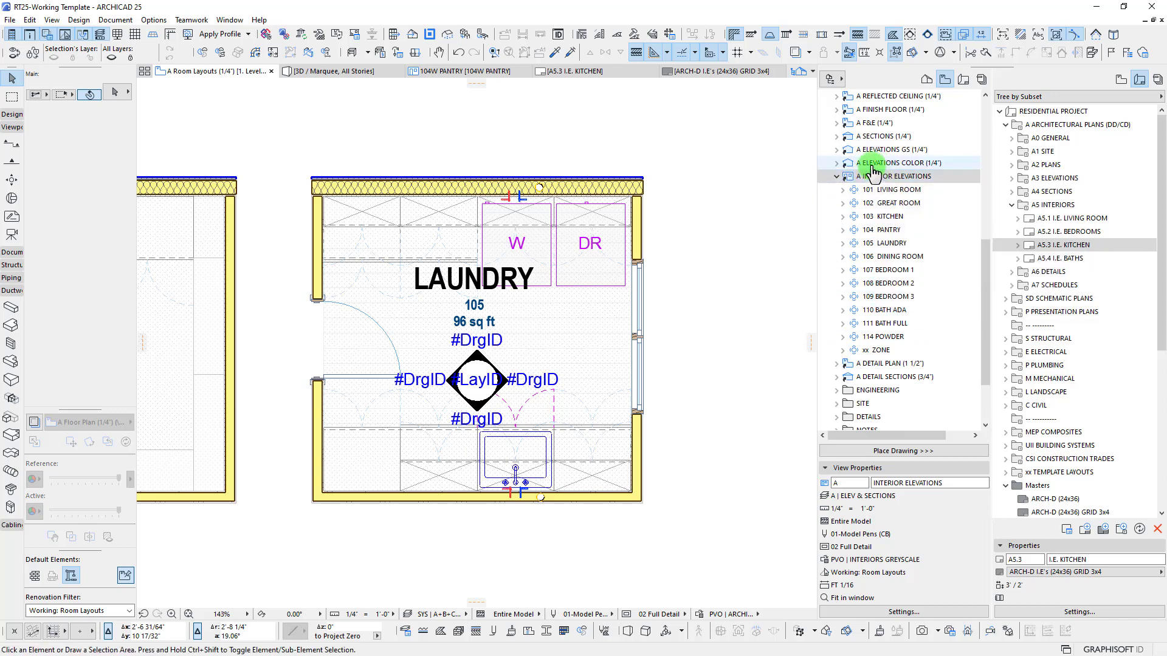
{"action": "right_click", "coordinate": [876, 179]}
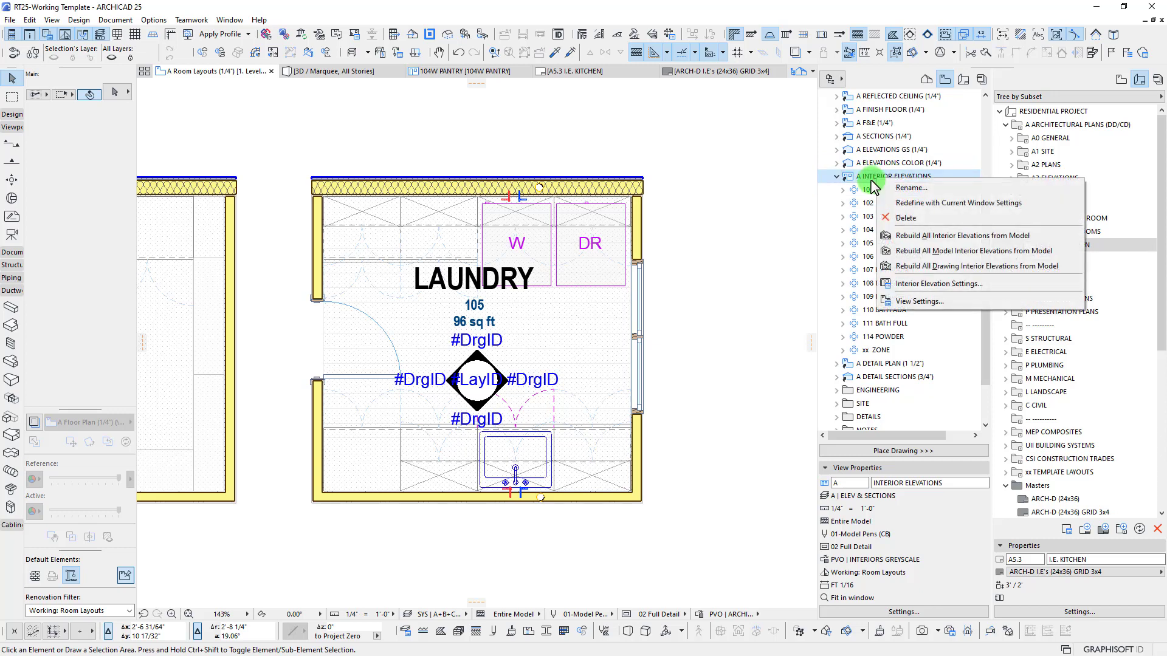
{"action": "left_click", "coordinate": [869, 179]}
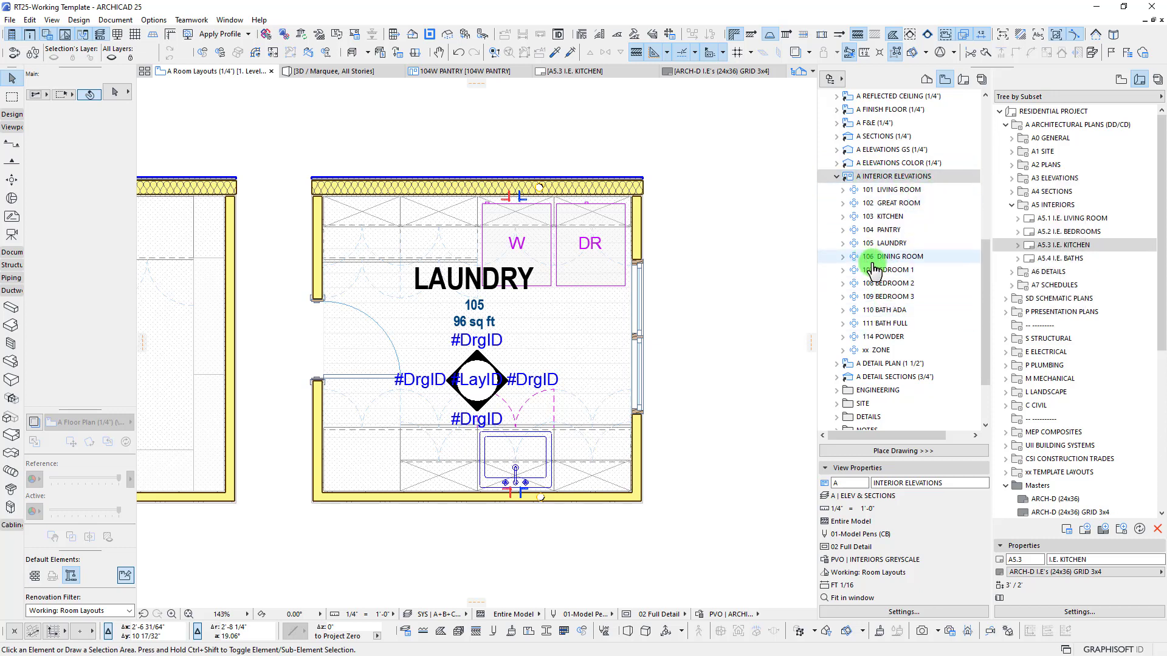
Open the view settings of the A INTERIOR ELEVATIONS folder and review its Scale and Graphic Override options
{"action": "left_click", "coordinate": [876, 180]}
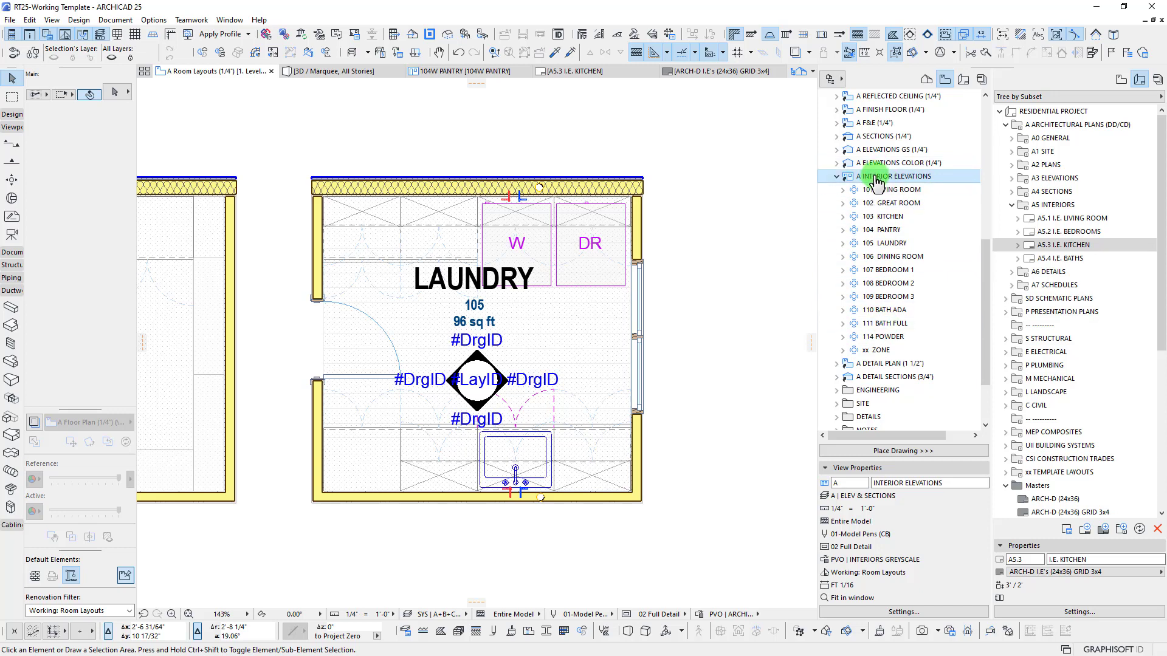
{"action": "right_click", "coordinate": [875, 180]}
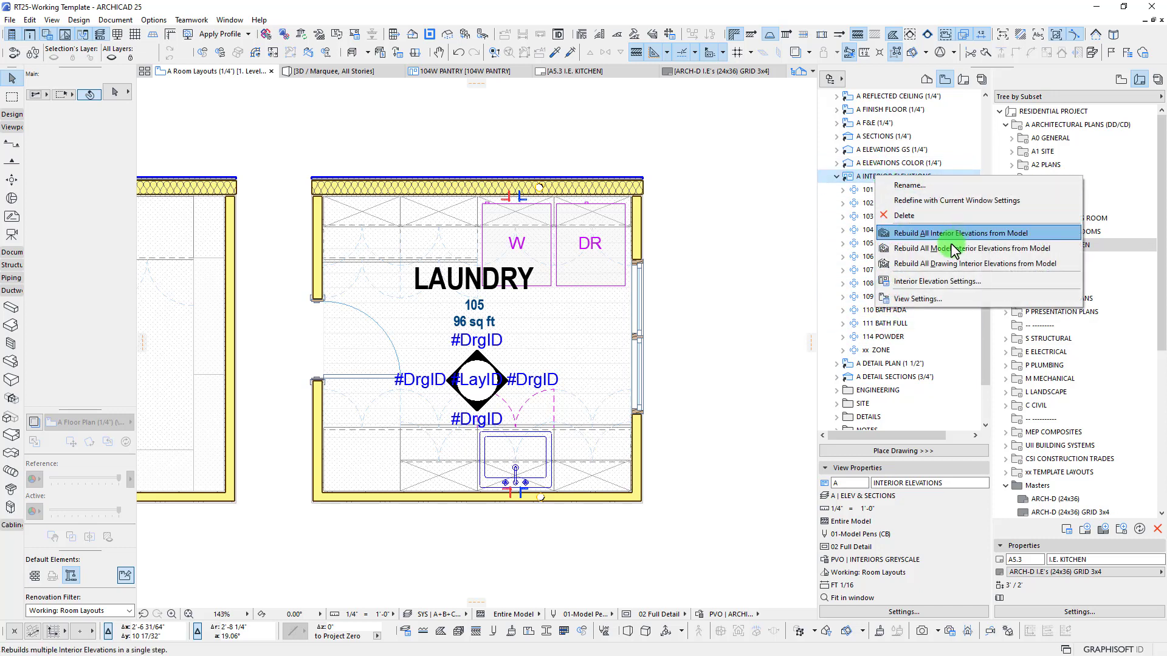
{"action": "left_click", "coordinate": [928, 299]}
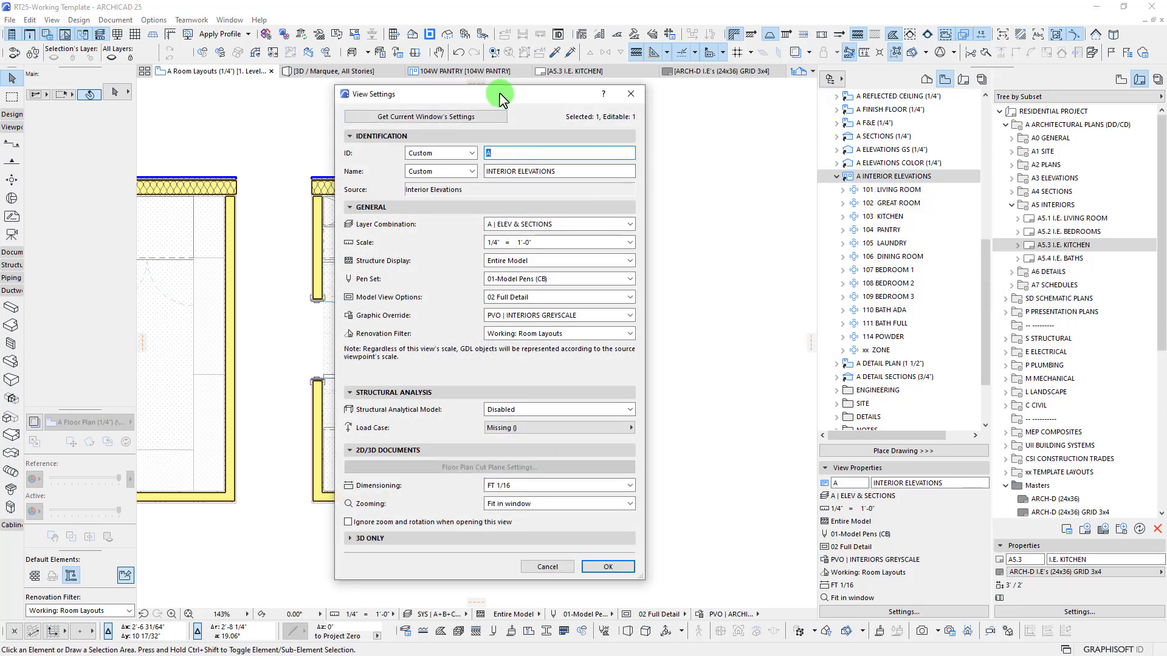
{"action": "left_click", "coordinate": [526, 243]}
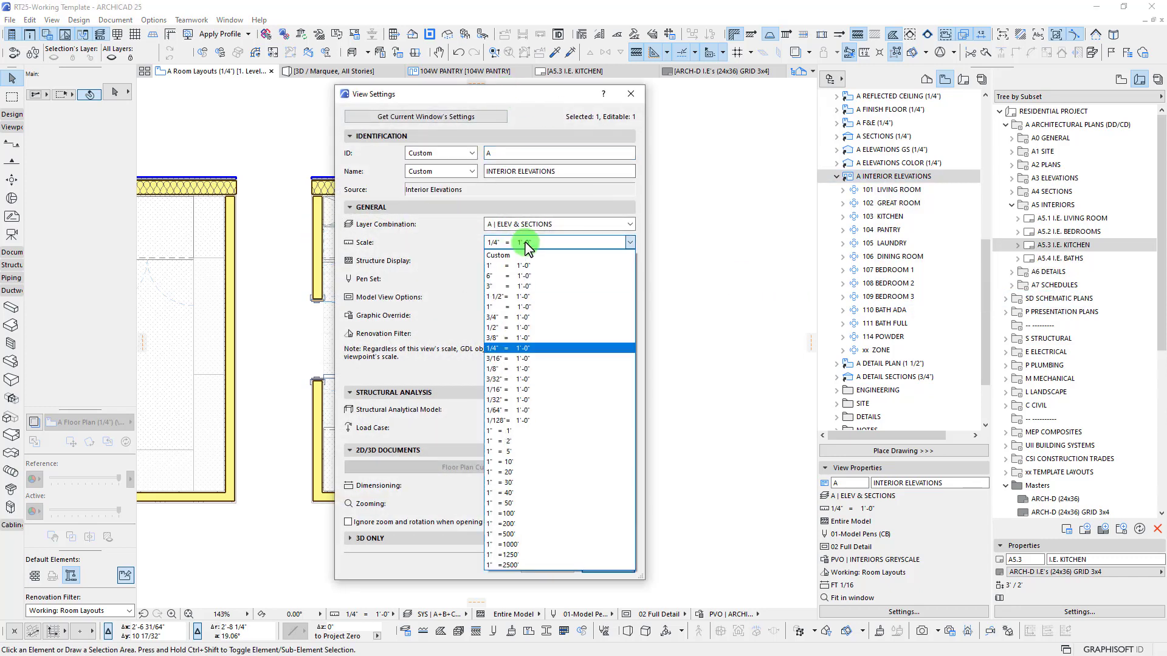
{"action": "left_click", "coordinate": [525, 243]}
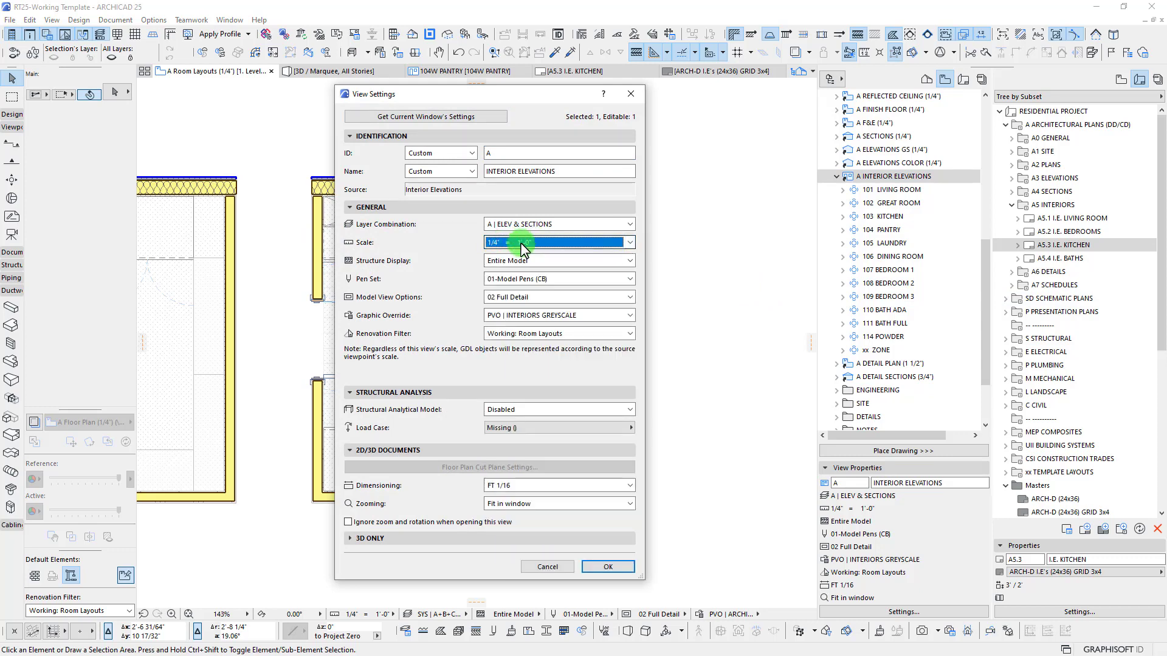
{"action": "left_click", "coordinate": [511, 316]}
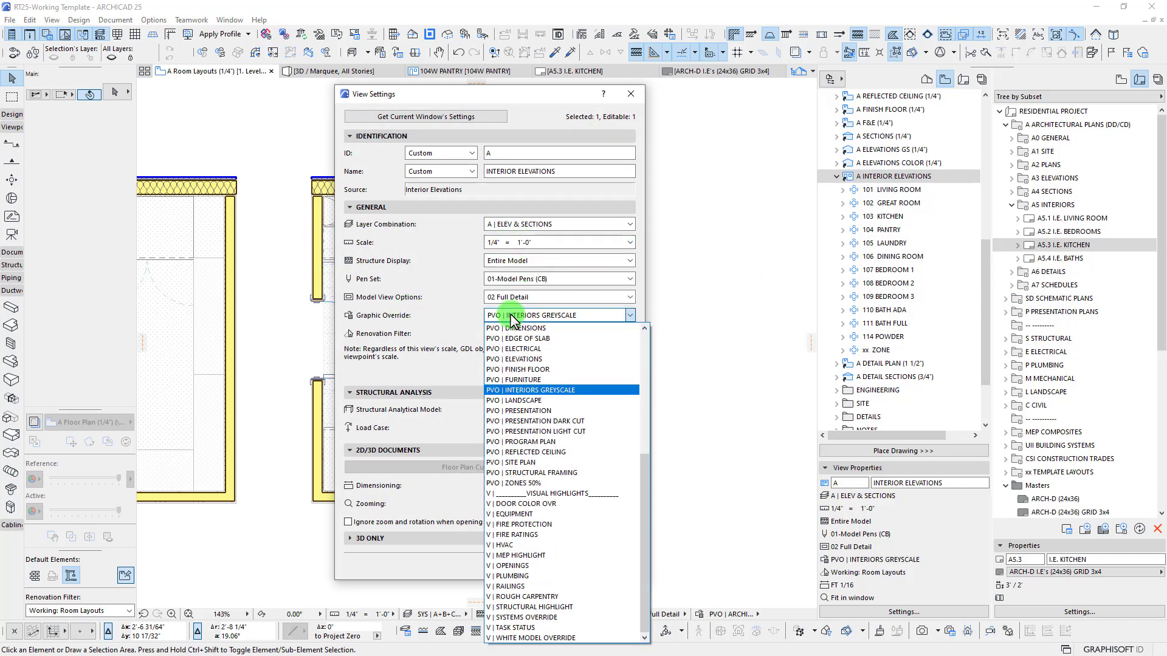
{"action": "left_click", "coordinate": [511, 317]}
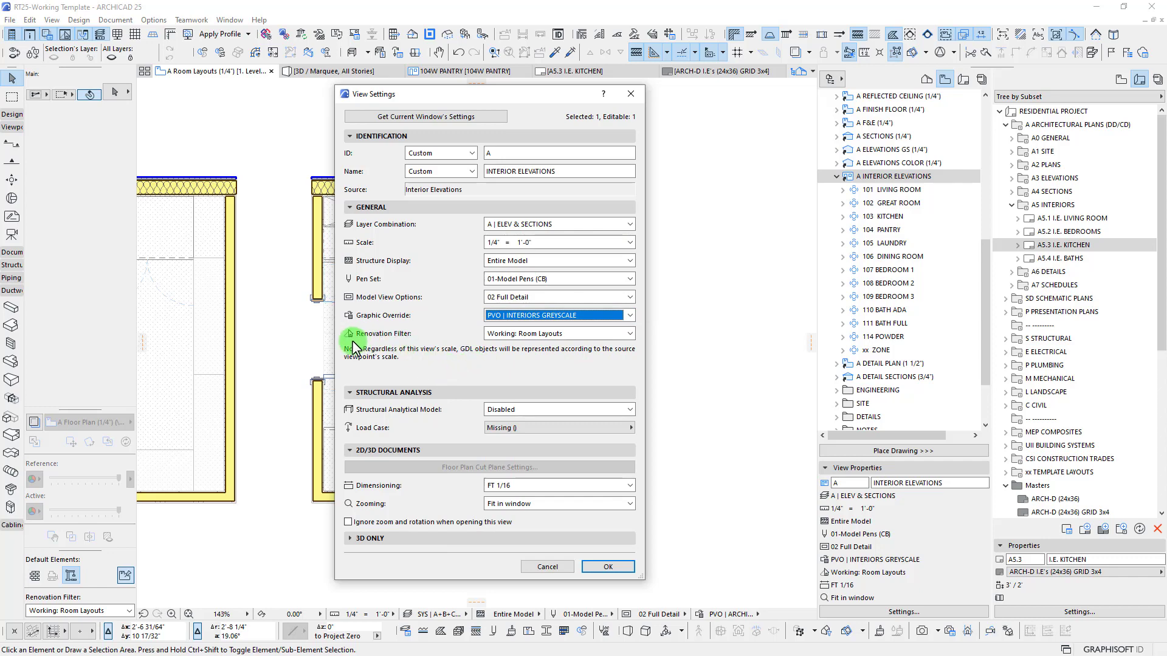
Review the folder's Renovation Filter and set its structural Load Case to Hide All
{"action": "left_click", "coordinate": [550, 333]}
{"action": "left_click", "coordinate": [557, 335]}
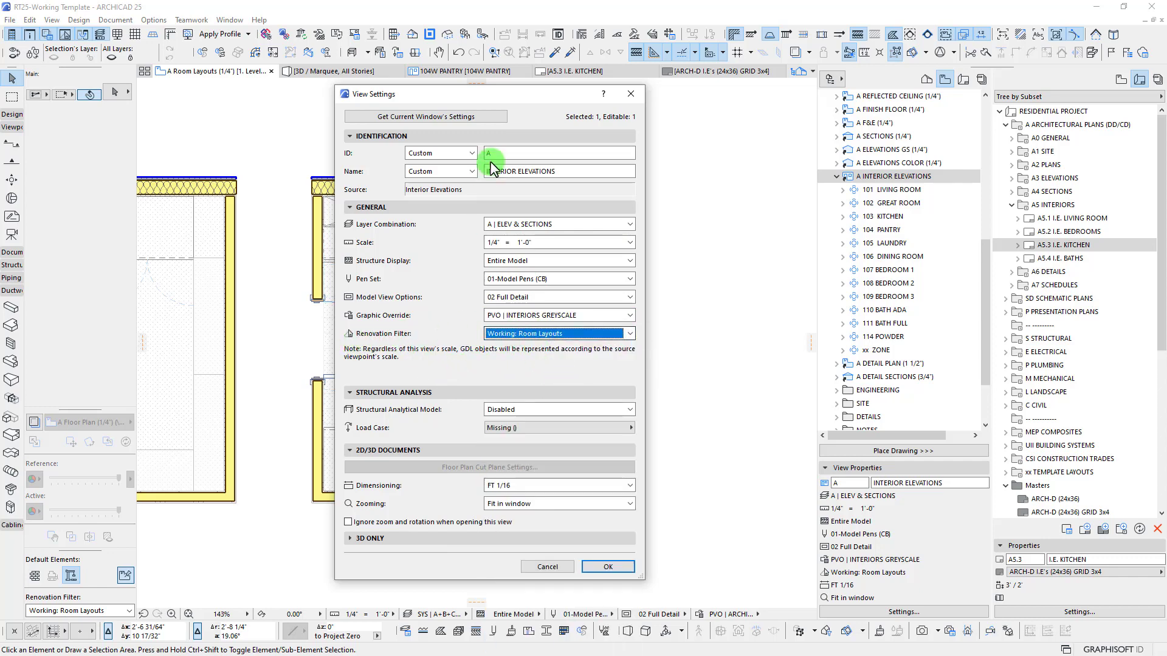
{"action": "left_click_drag", "start_coordinate": [493, 94], "coordinate": [448, 89]}
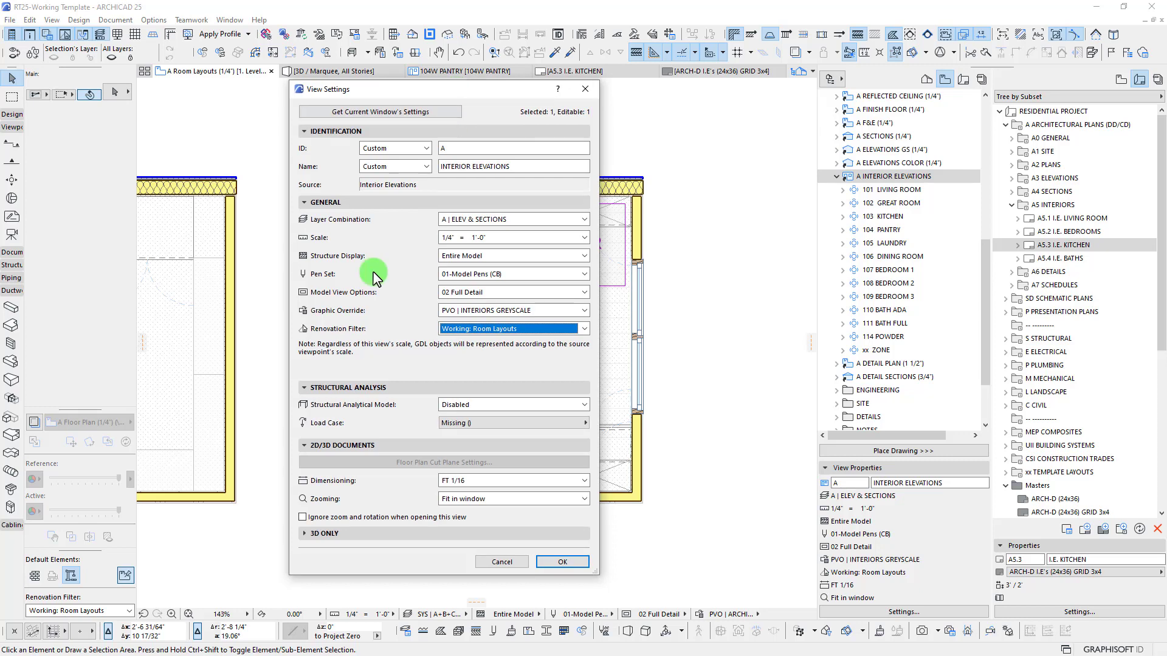
{"action": "left_click", "coordinate": [469, 422]}
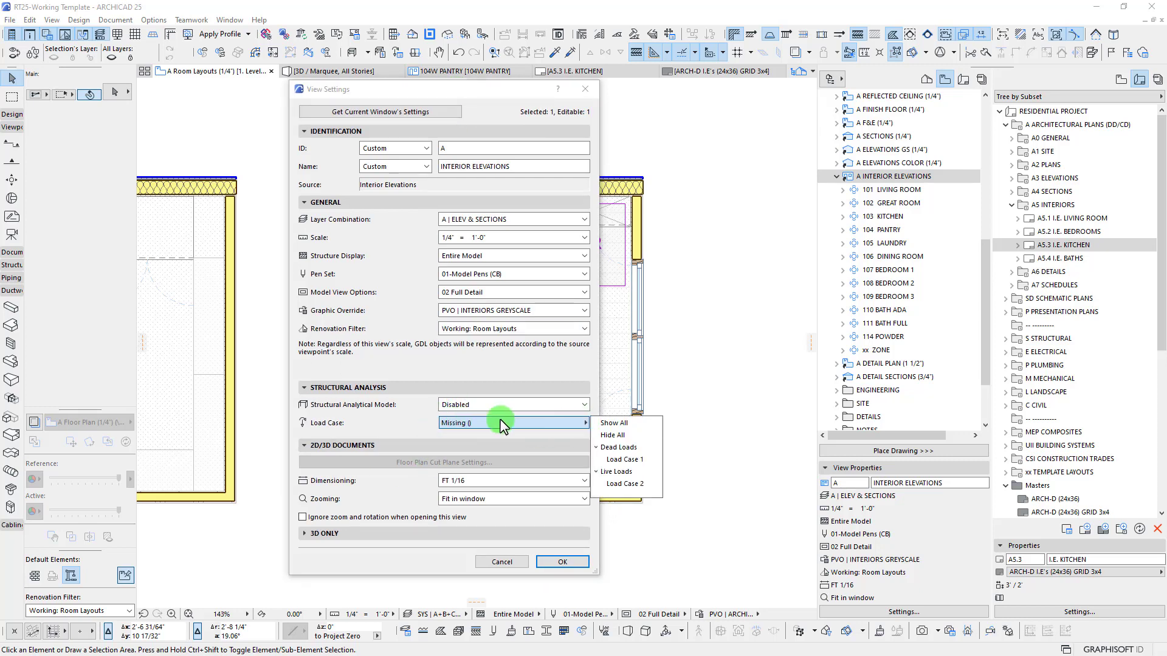
{"action": "left_click", "coordinate": [630, 436]}
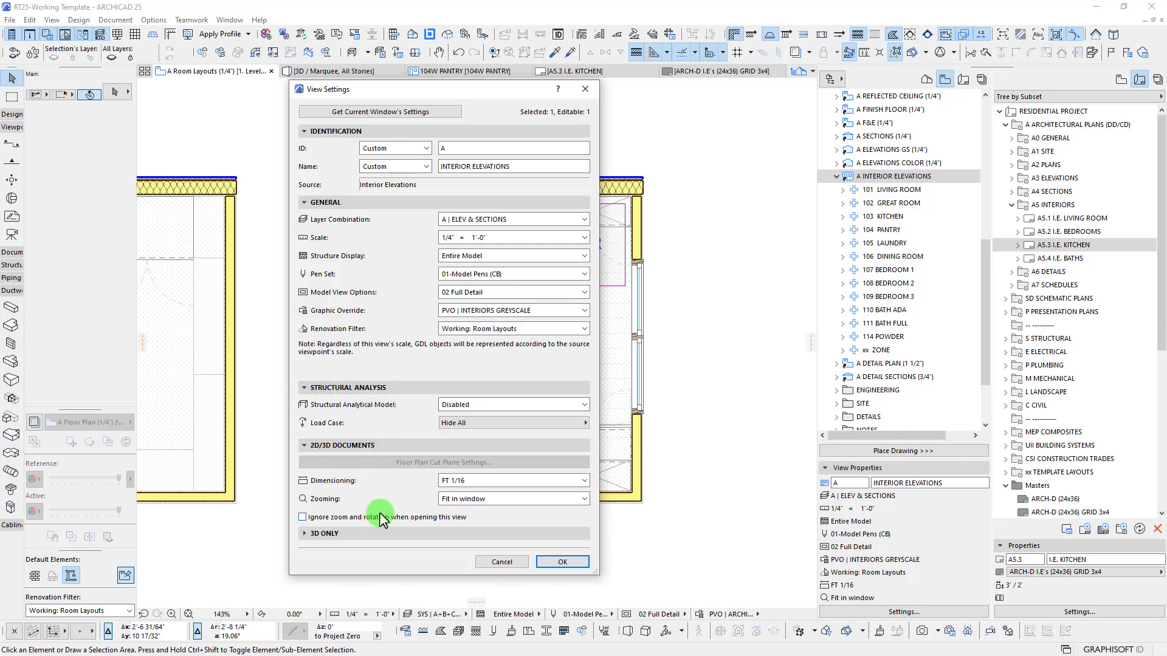
Check the Zooming options, keep Fit in window, and apply the folder's view settings
{"action": "left_click_drag", "start_coordinate": [466, 91], "coordinate": [470, 104]}
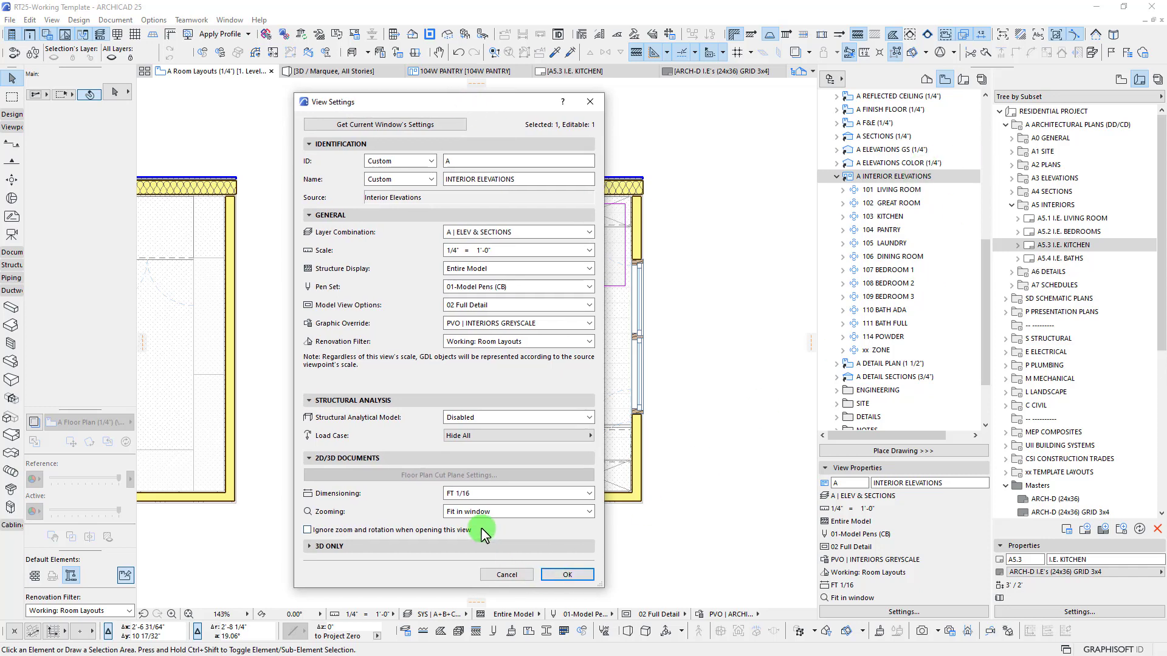
{"action": "left_click", "coordinate": [465, 513]}
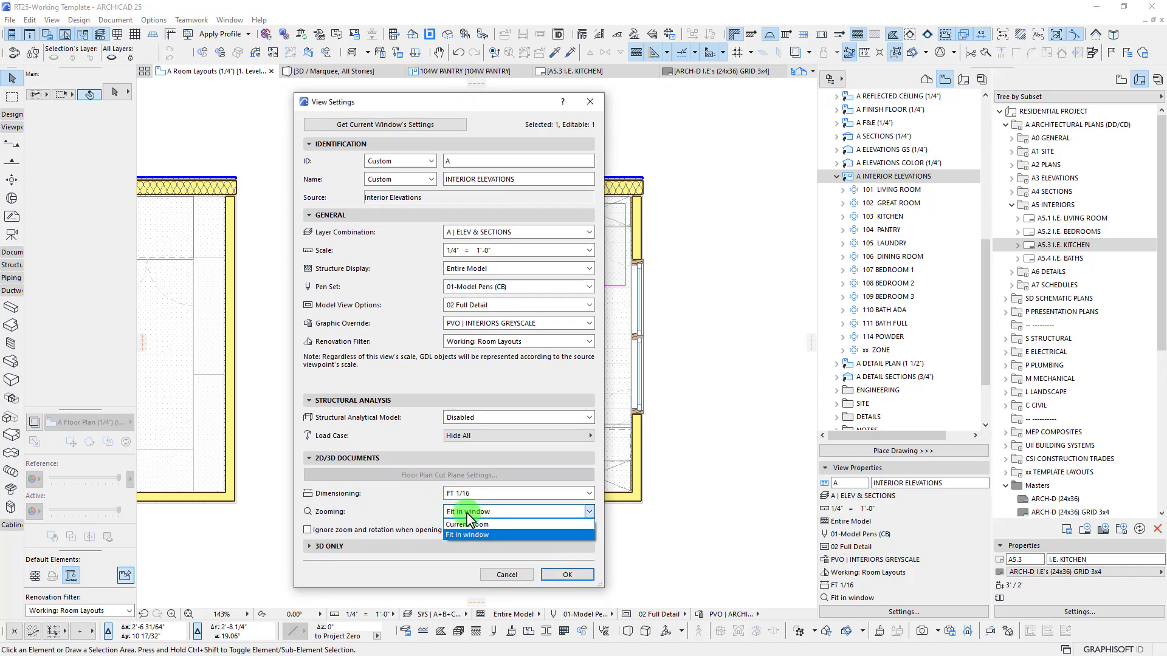
{"action": "left_click", "coordinate": [469, 514]}
{"action": "left_click", "coordinate": [479, 517]}
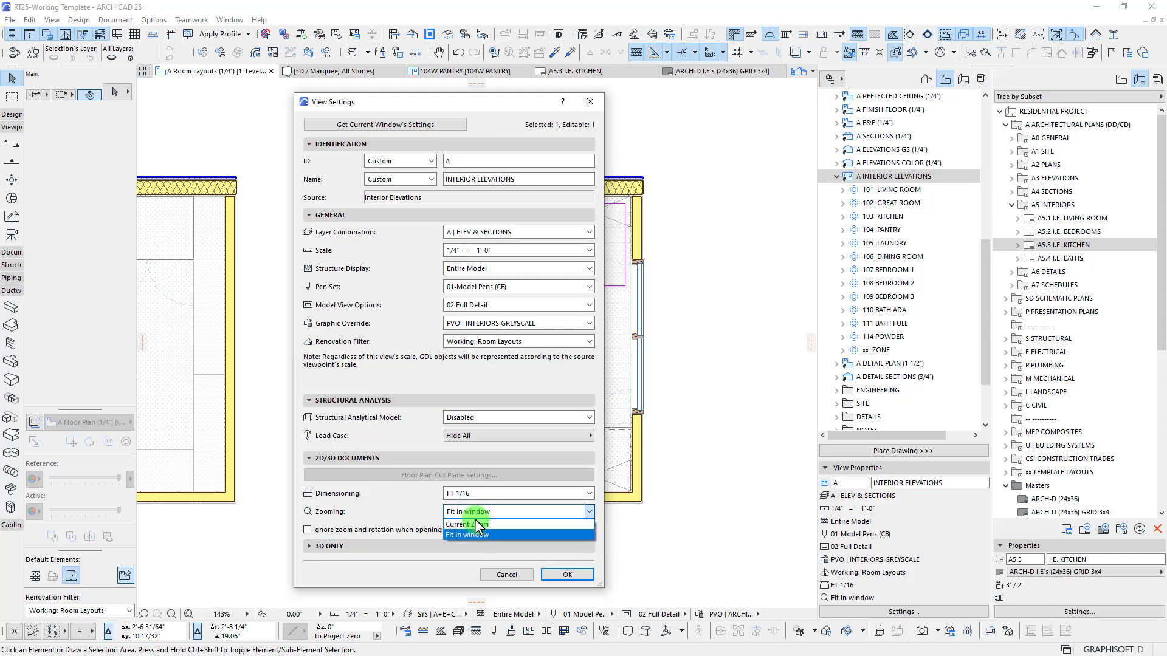
{"action": "left_click", "coordinate": [466, 535]}
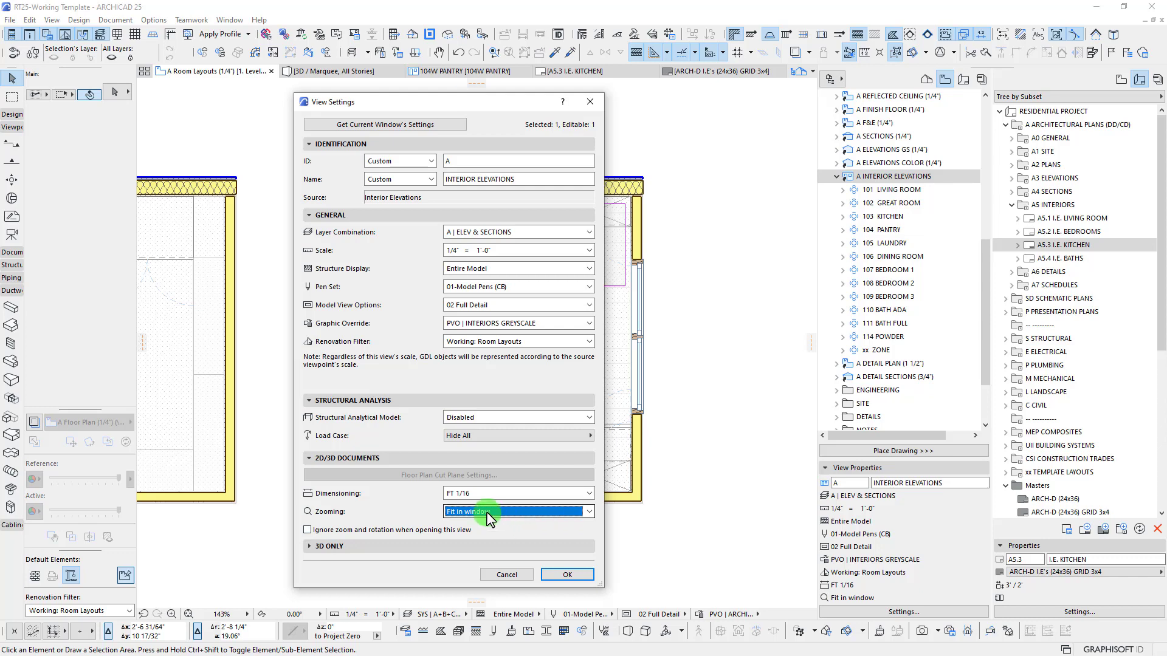
{"action": "left_click", "coordinate": [486, 512]}
{"action": "left_click", "coordinate": [457, 514]}
{"action": "left_click", "coordinate": [567, 574]}
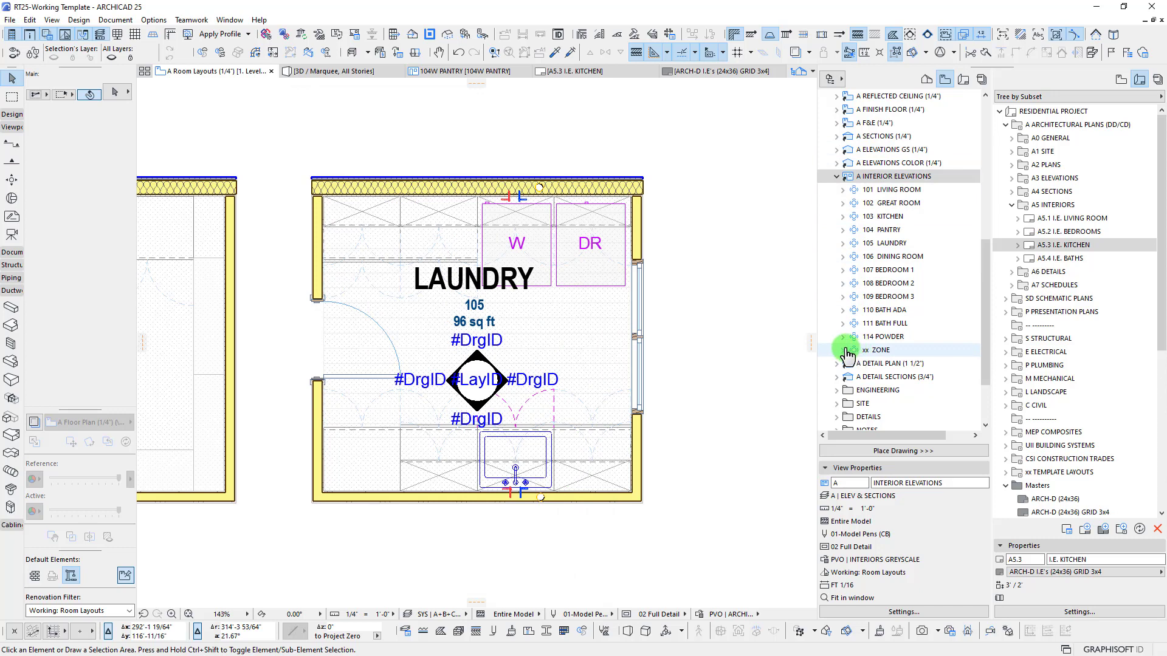
Expand the 105 LAUNDRY group and open its 105E, 105N, 105S and 105W elevations in turn to examine them
{"action": "left_click", "coordinate": [842, 244]}
{"action": "double_click", "coordinate": [885, 258]}
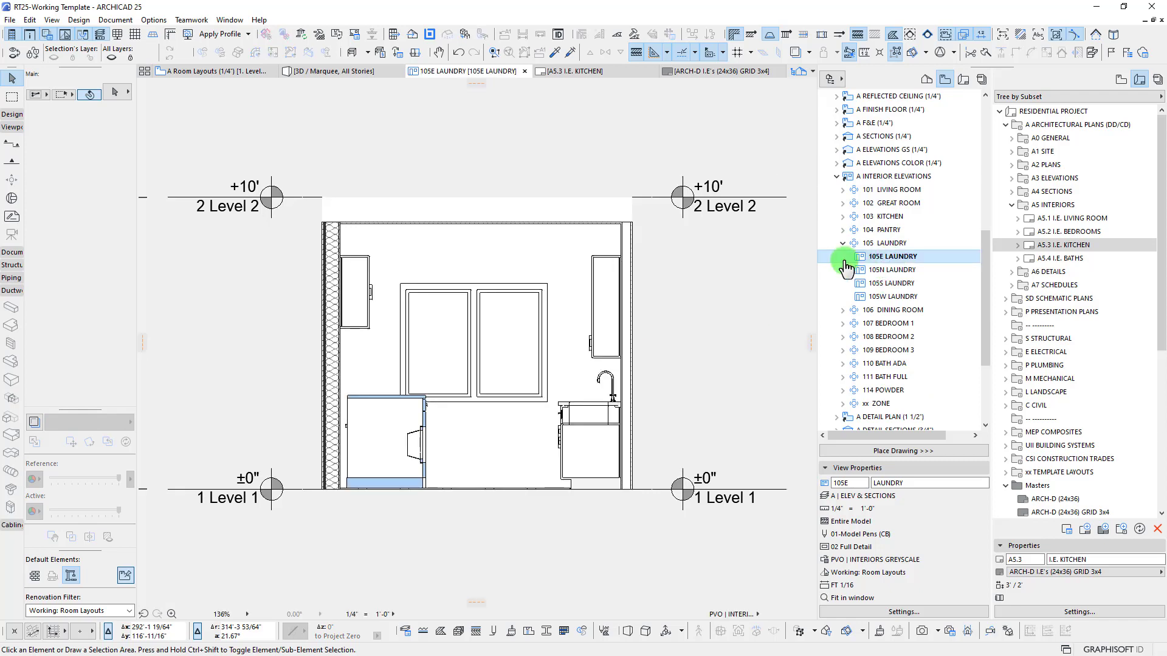
{"action": "scroll", "coordinate": [522, 334], "scroll_direction": "up", "scroll_amount": 3}
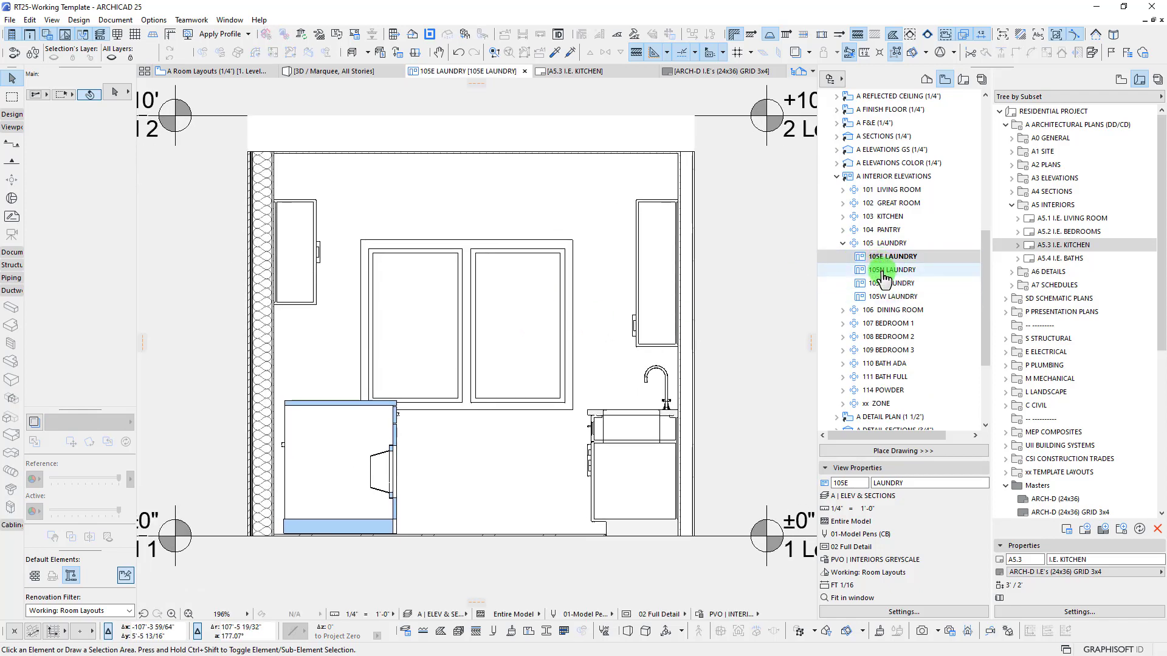
{"action": "double_click", "coordinate": [882, 271]}
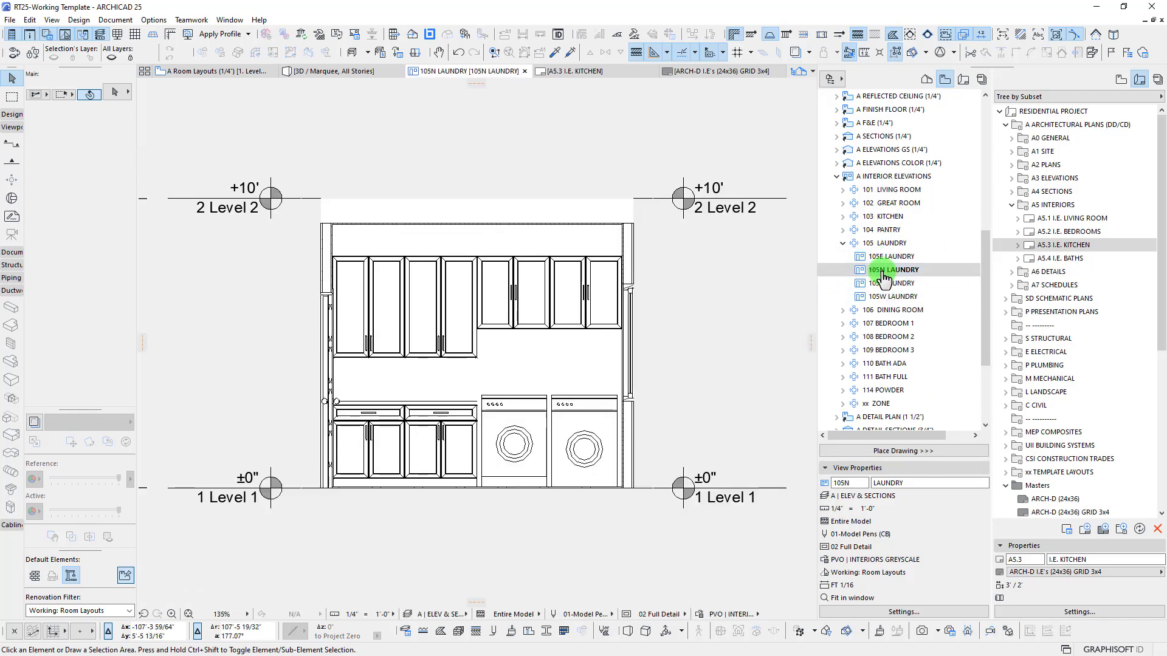
{"action": "left_click", "coordinate": [887, 284]}
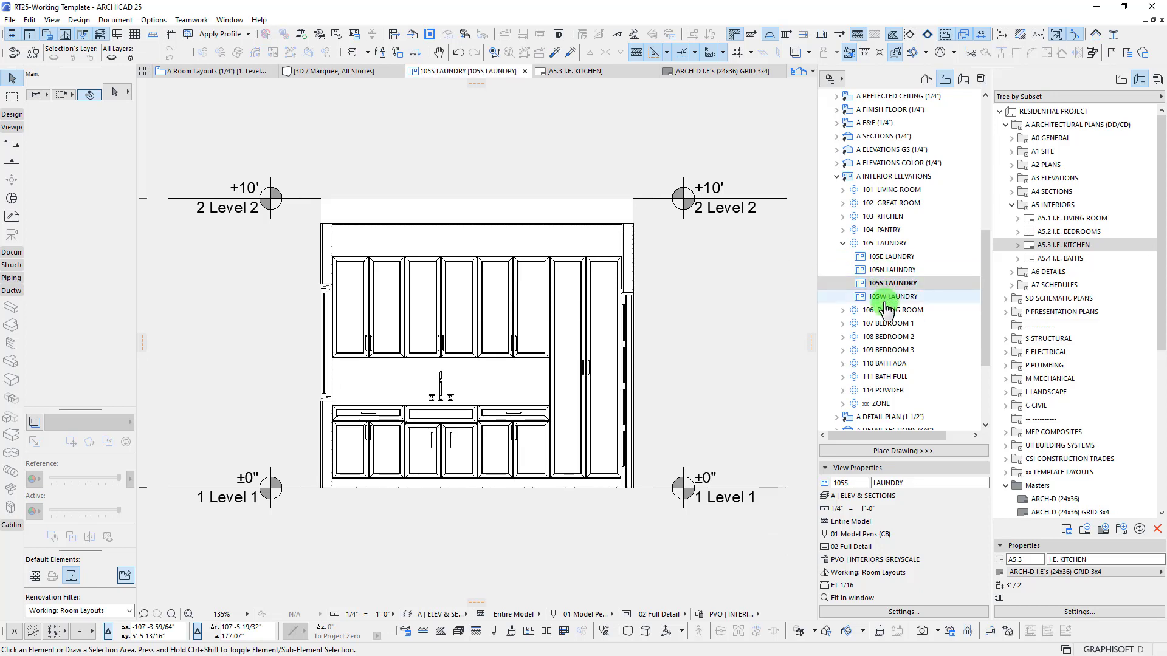
{"action": "double_click", "coordinate": [888, 298]}
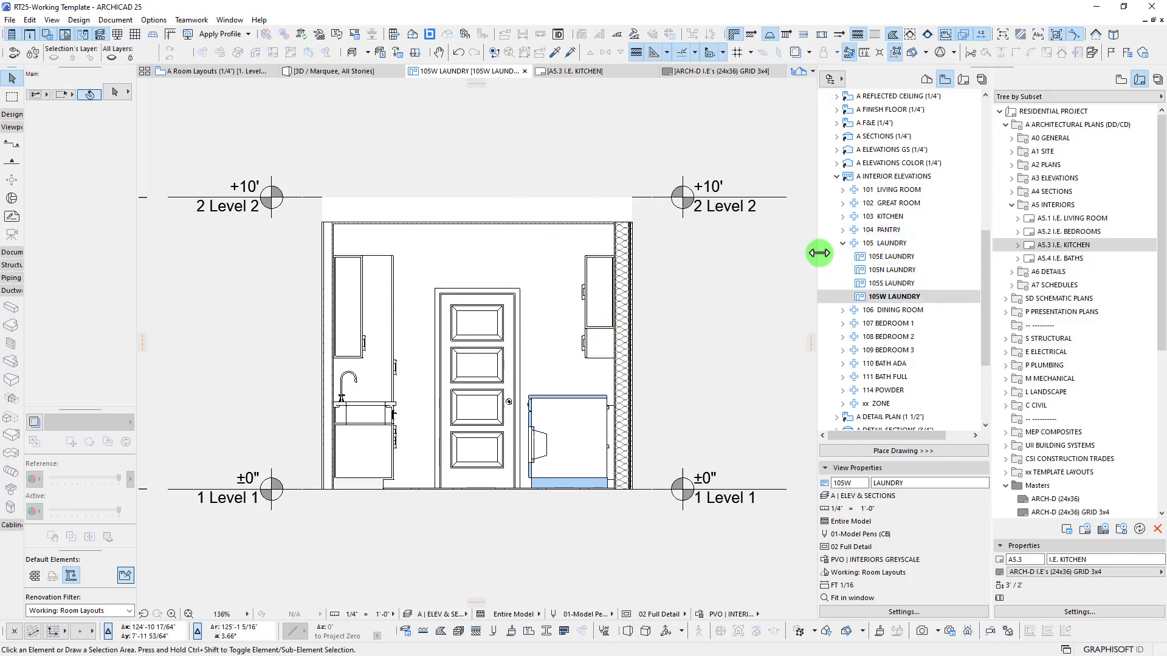
Select the 105E LAUNDRY view and switch to the A5.3 I.E. KITCHEN layout
{"action": "left_click", "coordinate": [887, 258]}
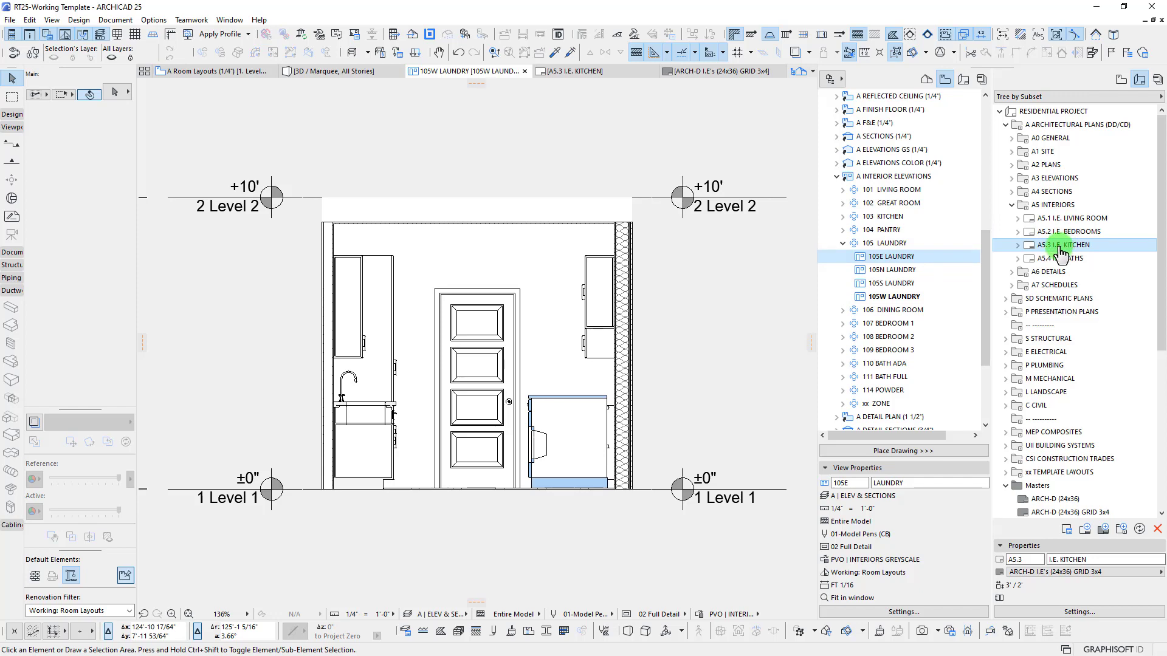
{"action": "left_click", "coordinate": [582, 71]}
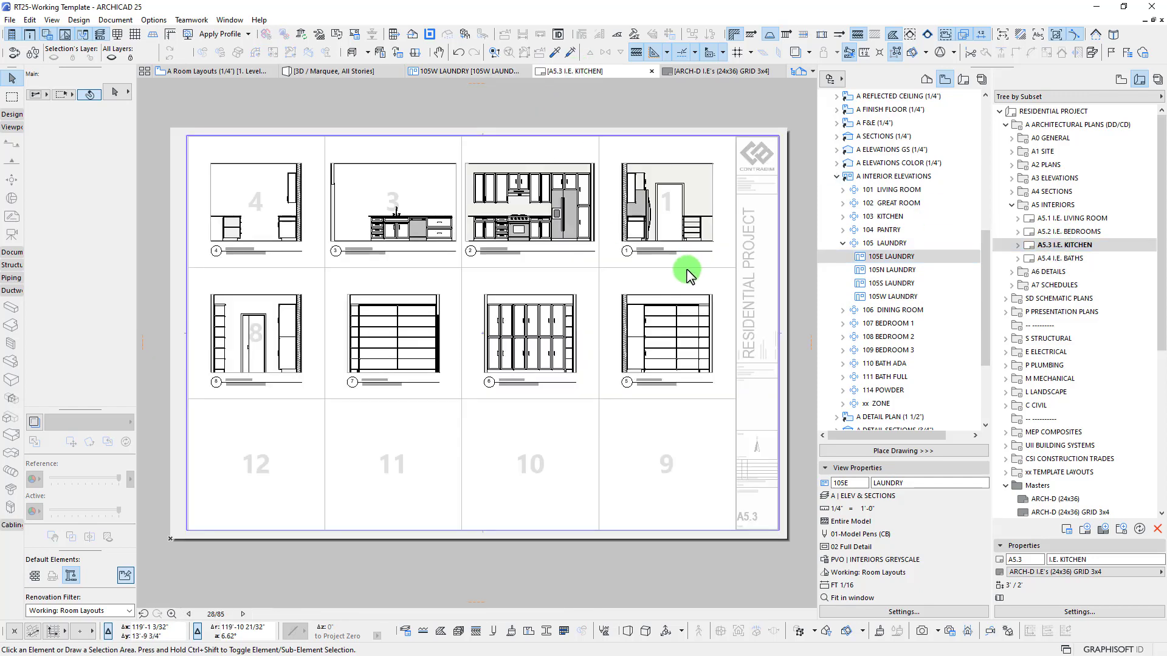
{"action": "scroll", "coordinate": [633, 320], "scroll_direction": "up", "scroll_amount": 2}
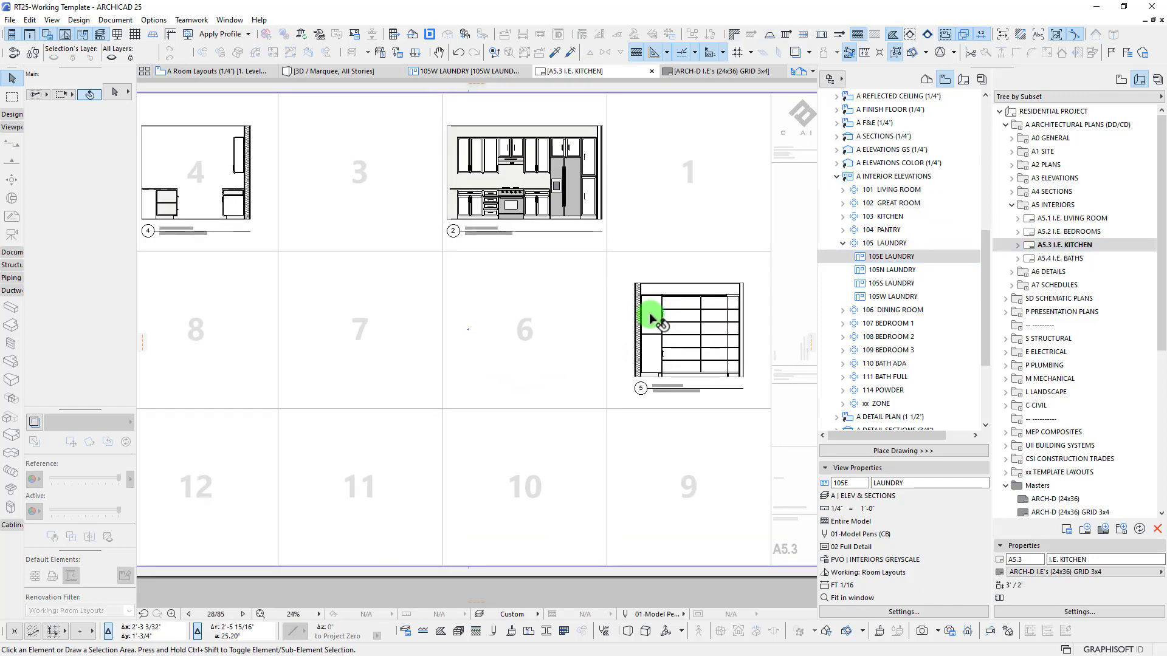
{"action": "scroll", "coordinate": [649, 312], "scroll_direction": "down", "scroll_amount": 2}
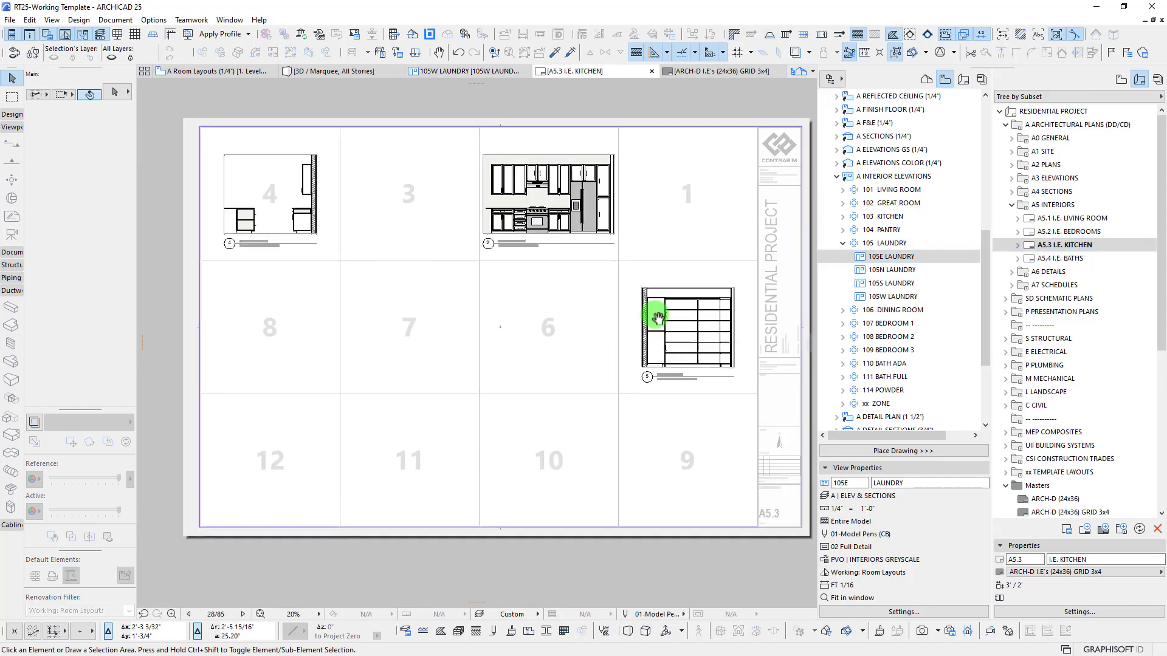
Select the placed 104E PANTRY drawing in grid cell 5 and check its frame fitting options
{"action": "left_click", "coordinate": [690, 319]}
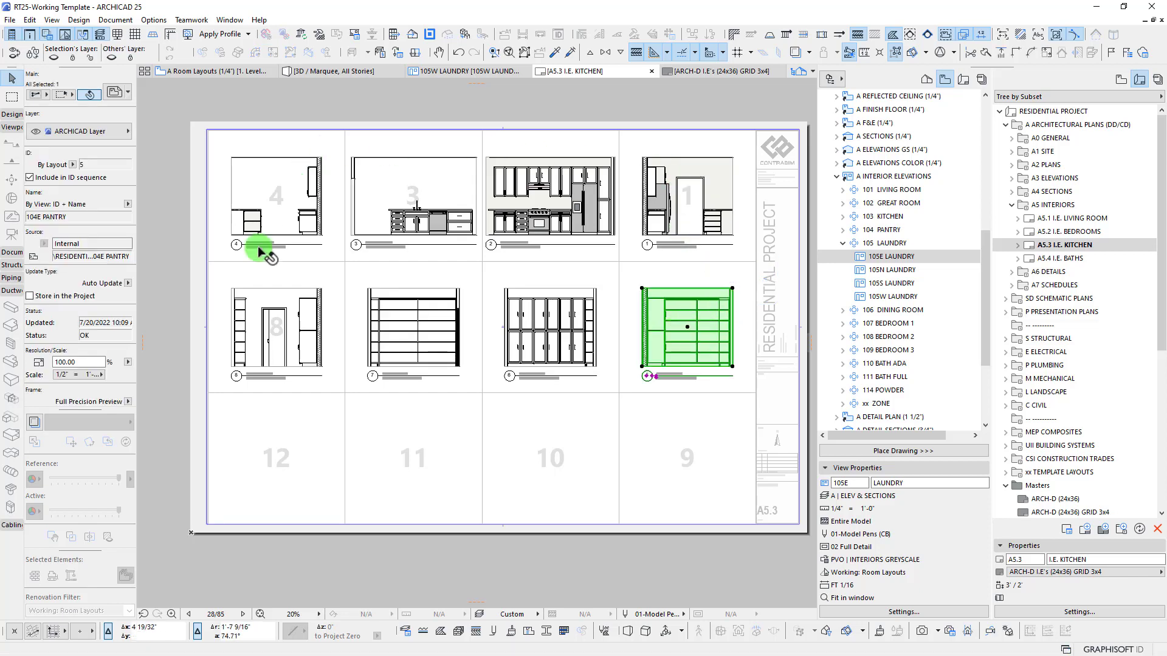
{"action": "scroll", "coordinate": [82, 237], "scroll_direction": "down", "scroll_amount": 5}
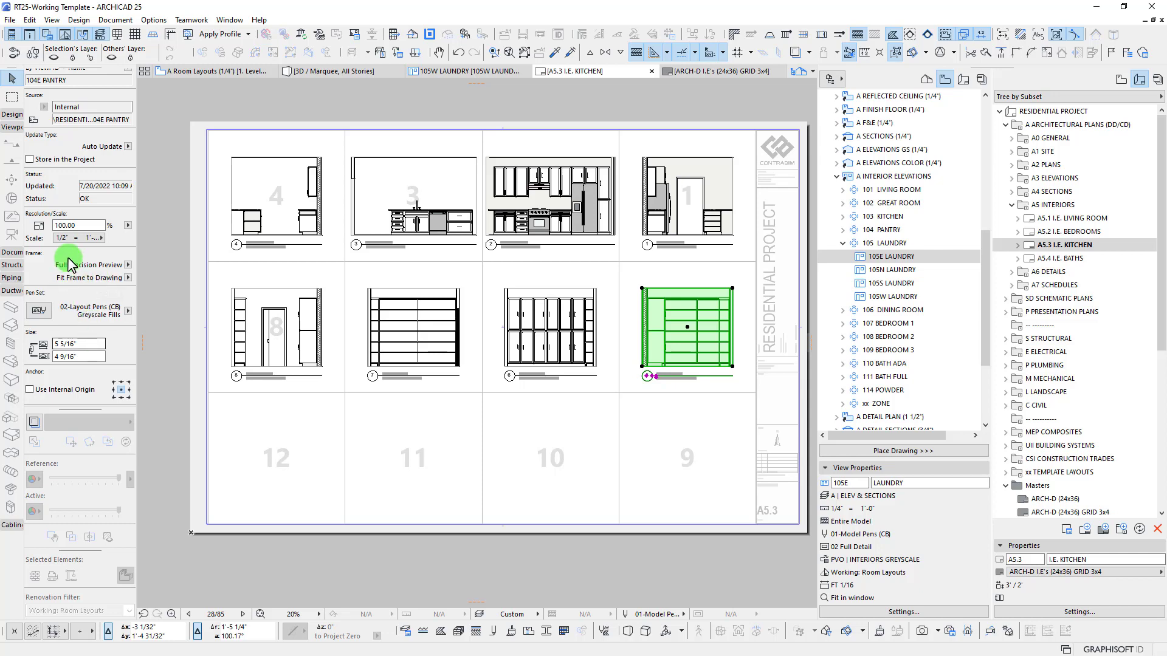
{"action": "left_click", "coordinate": [128, 278]}
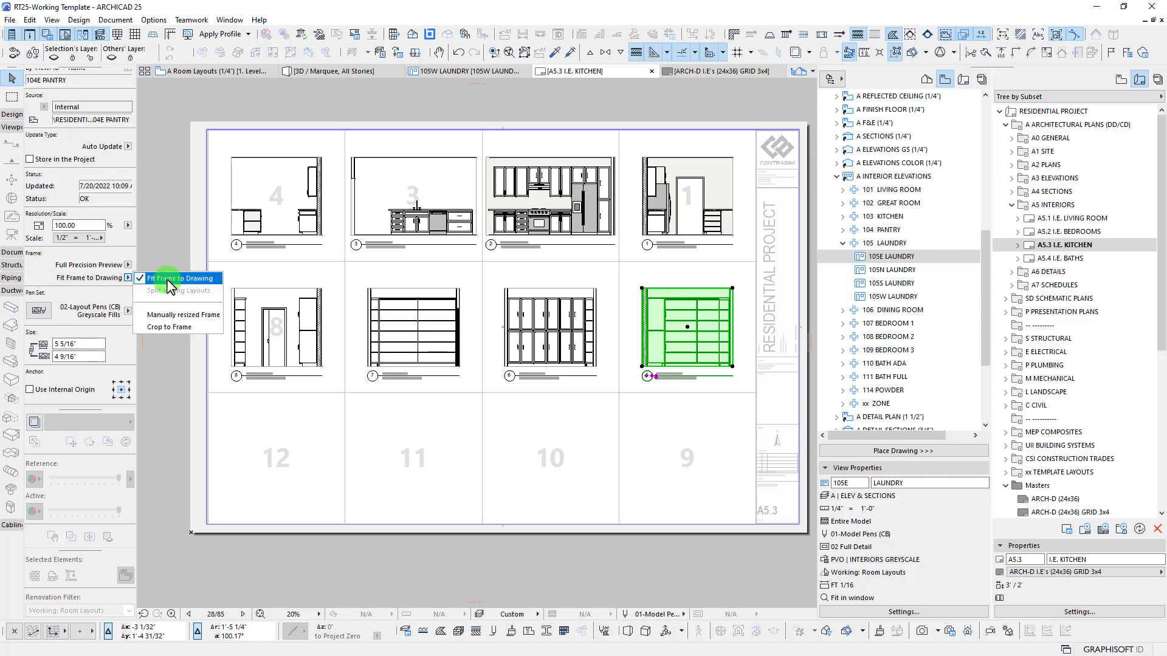
{"action": "left_click", "coordinate": [886, 259]}
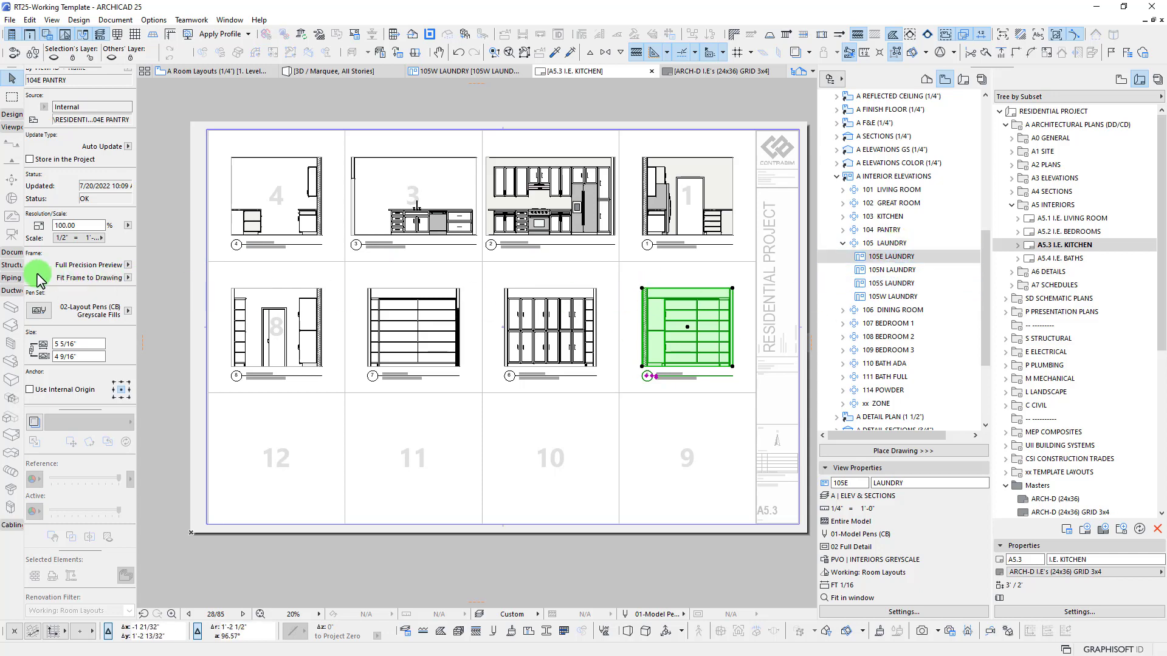
Examine the pantry drawings' titles and frames and their positions in the layout grid
{"action": "scroll", "coordinate": [669, 328], "scroll_direction": "up", "scroll_amount": 5}
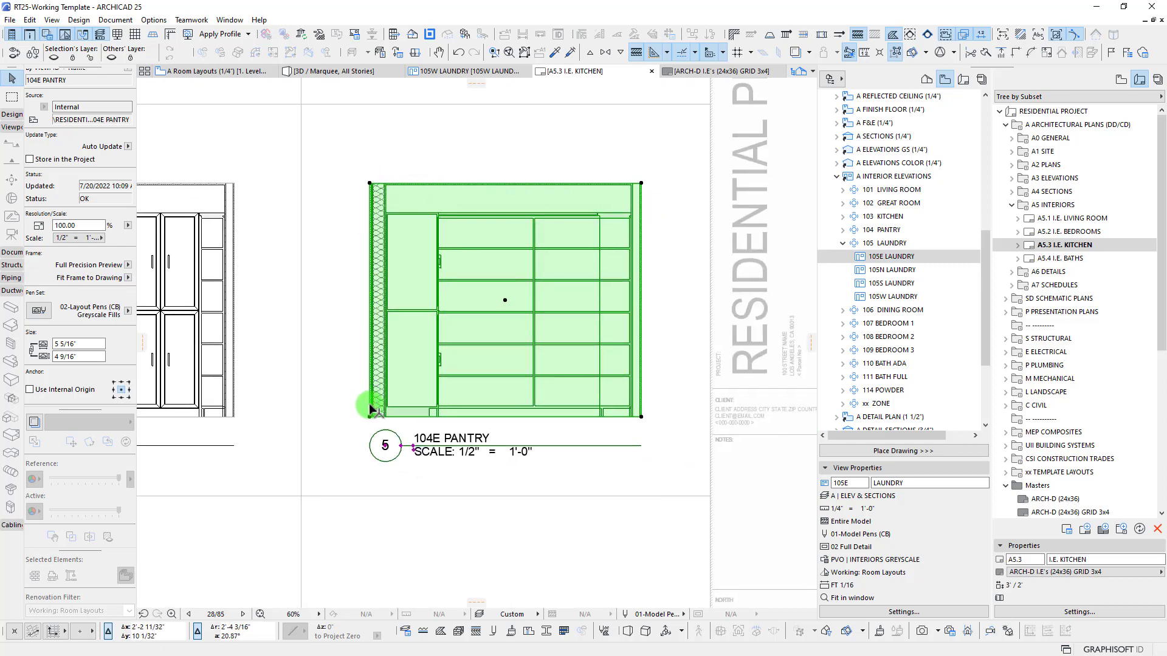
{"action": "scroll", "coordinate": [574, 281], "scroll_direction": "down", "scroll_amount": 2}
{"action": "middle_click_drag", "start_coordinate": [576, 281], "coordinate": [805, 256]}
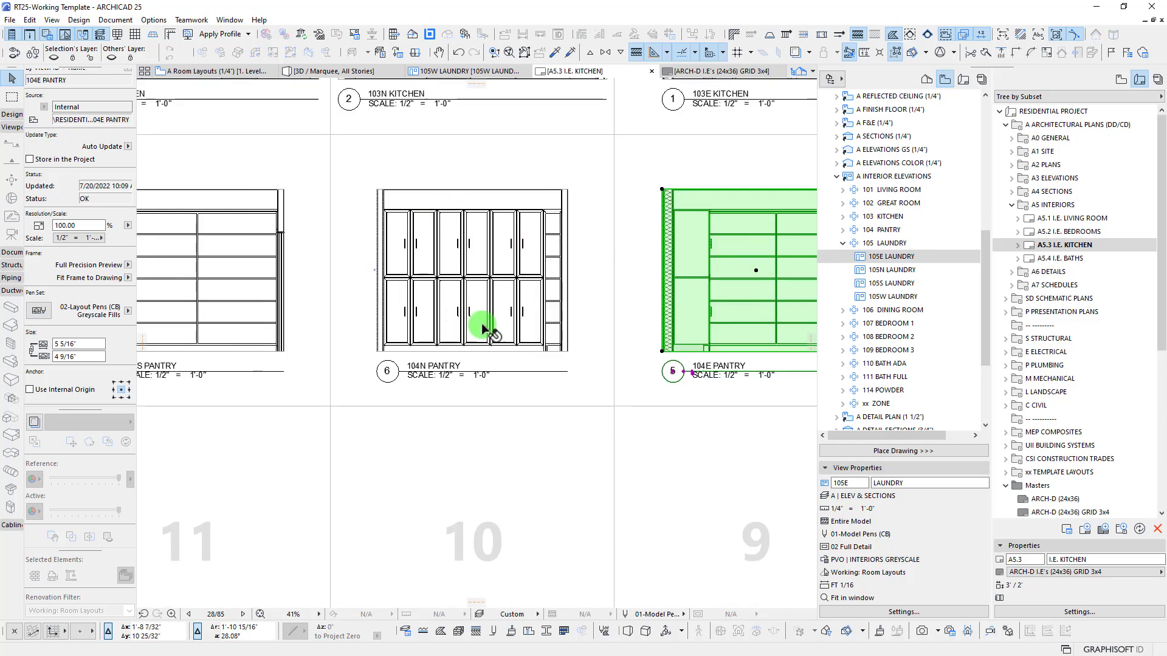
{"action": "scroll", "coordinate": [457, 264], "scroll_direction": "down", "scroll_amount": 3}
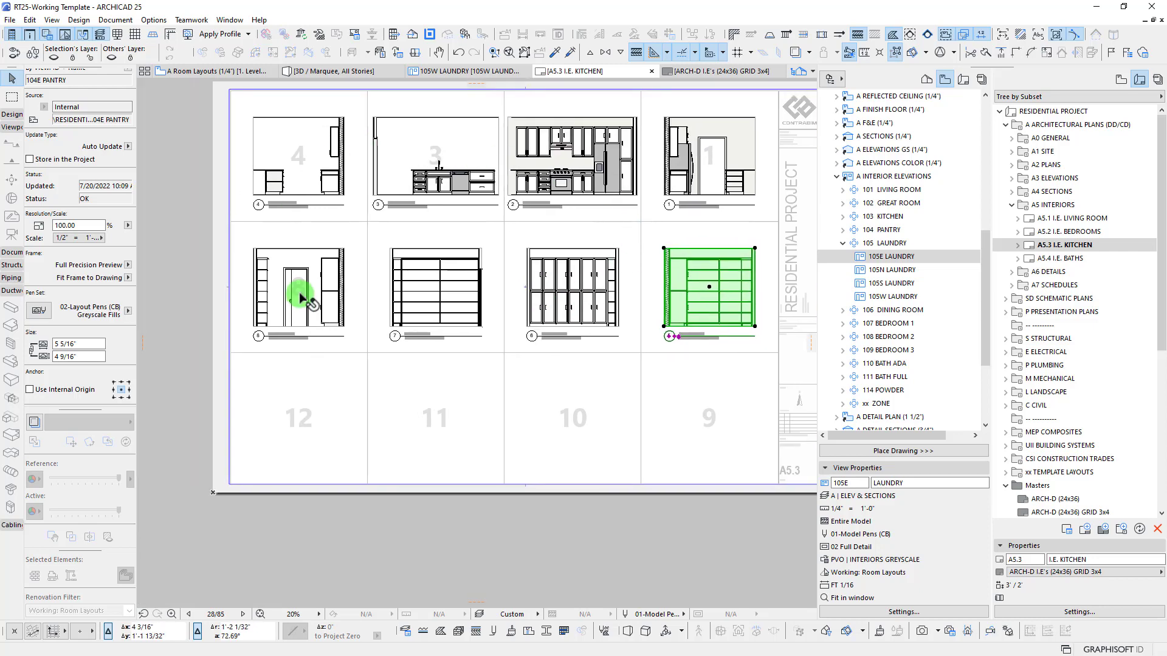
{"action": "middle_click_drag", "start_coordinate": [498, 210], "coordinate": [473, 230]}
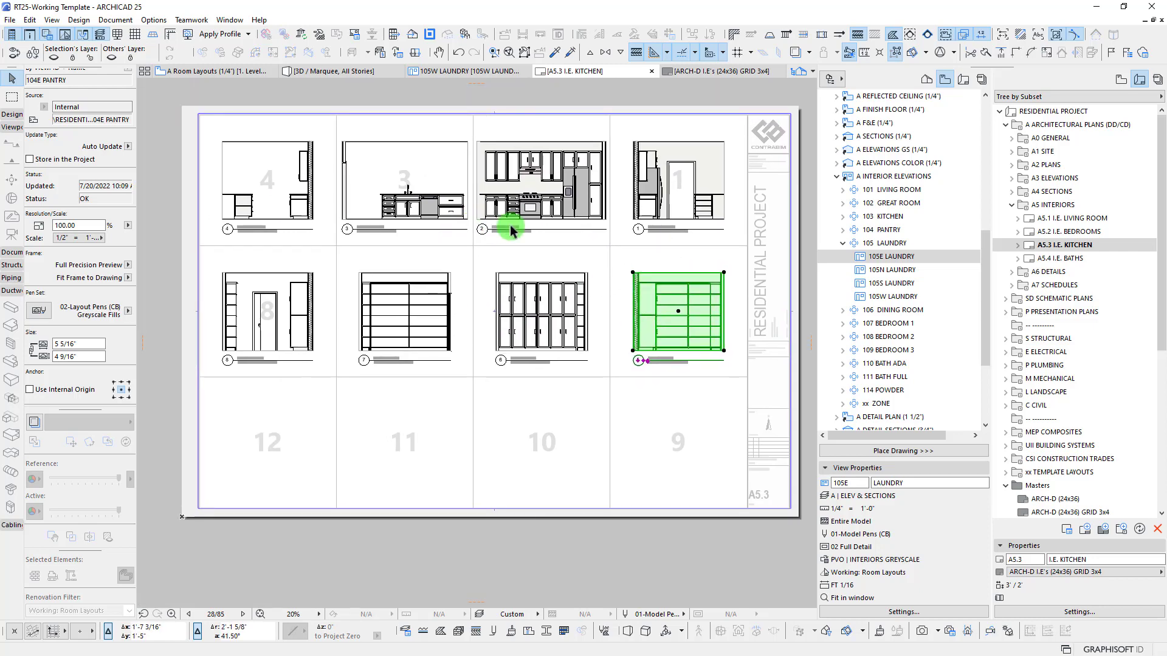
{"action": "middle_click_drag", "start_coordinate": [545, 278], "coordinate": [545, 288]}
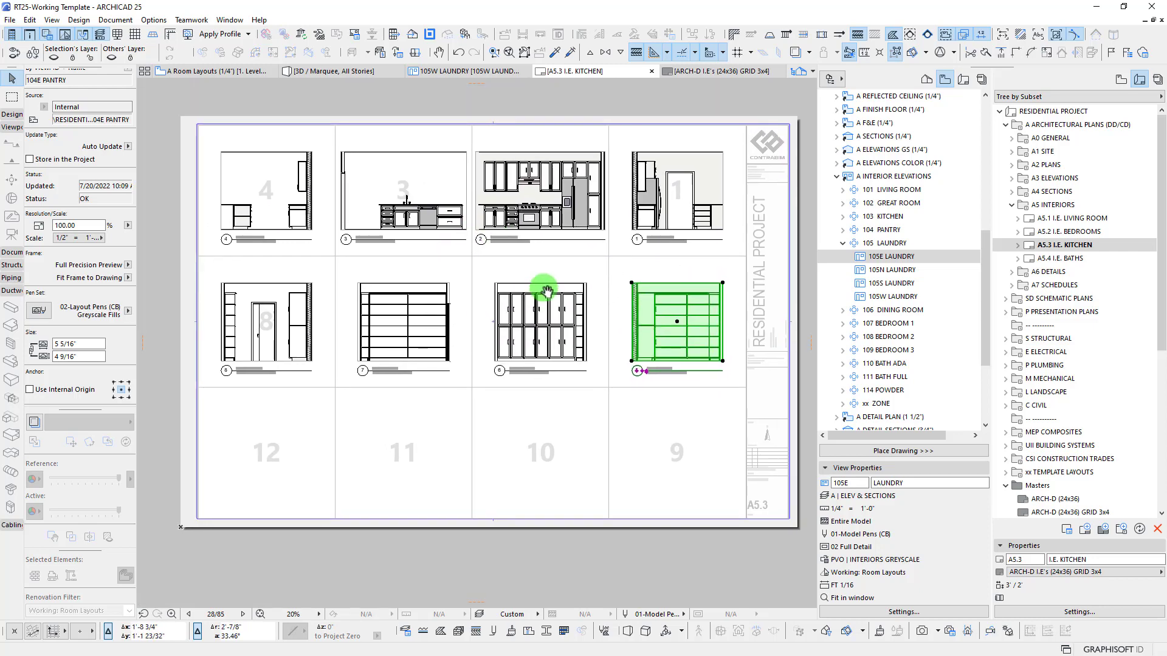
Reselect the 104E PANTRY drawing and check its pen set, size and anchor settings
{"action": "left_click", "coordinate": [606, 103]}
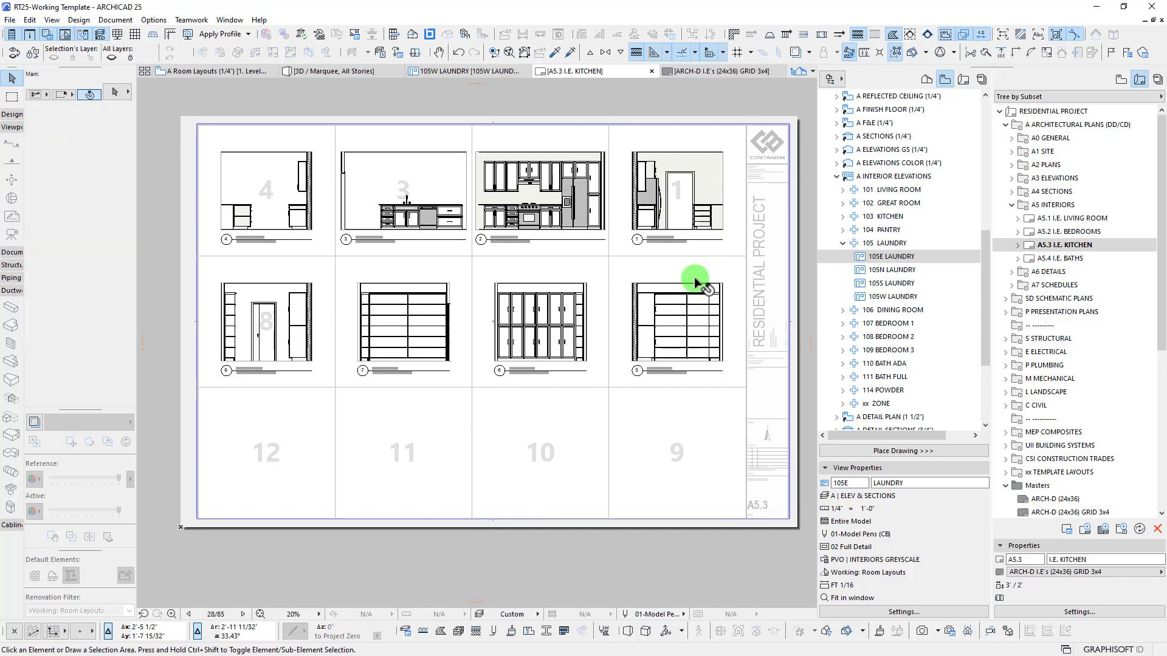
{"action": "left_click", "coordinate": [678, 321]}
{"action": "scroll", "coordinate": [97, 244], "scroll_direction": "down", "scroll_amount": 5}
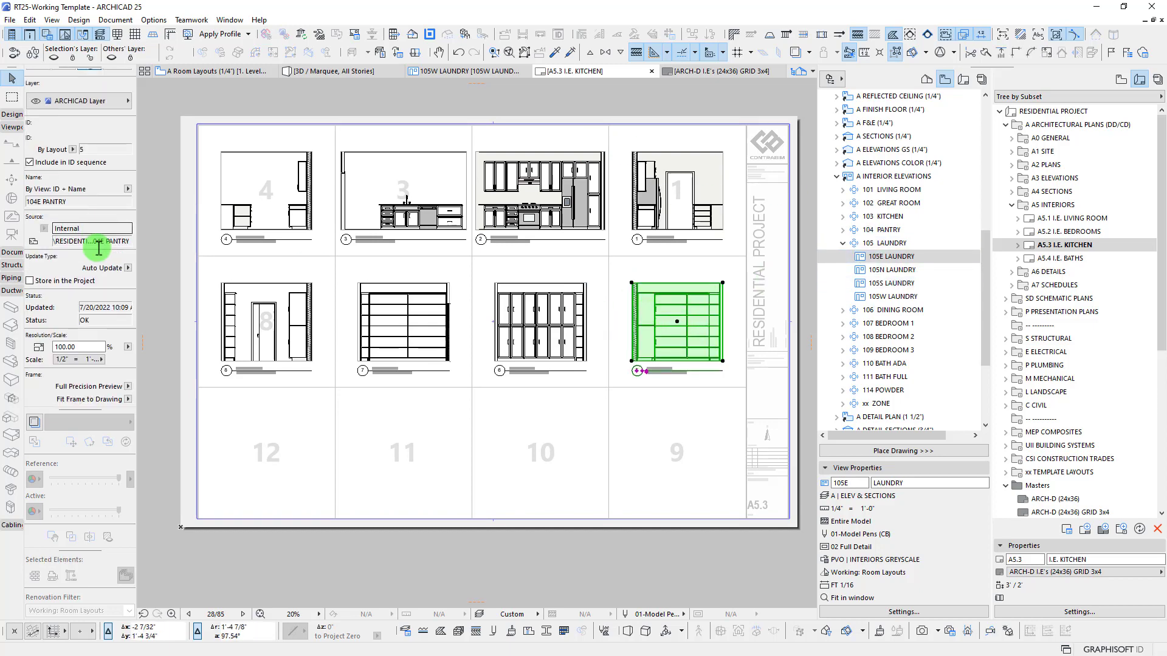
{"action": "scroll", "coordinate": [98, 246], "scroll_direction": "down", "scroll_amount": 3}
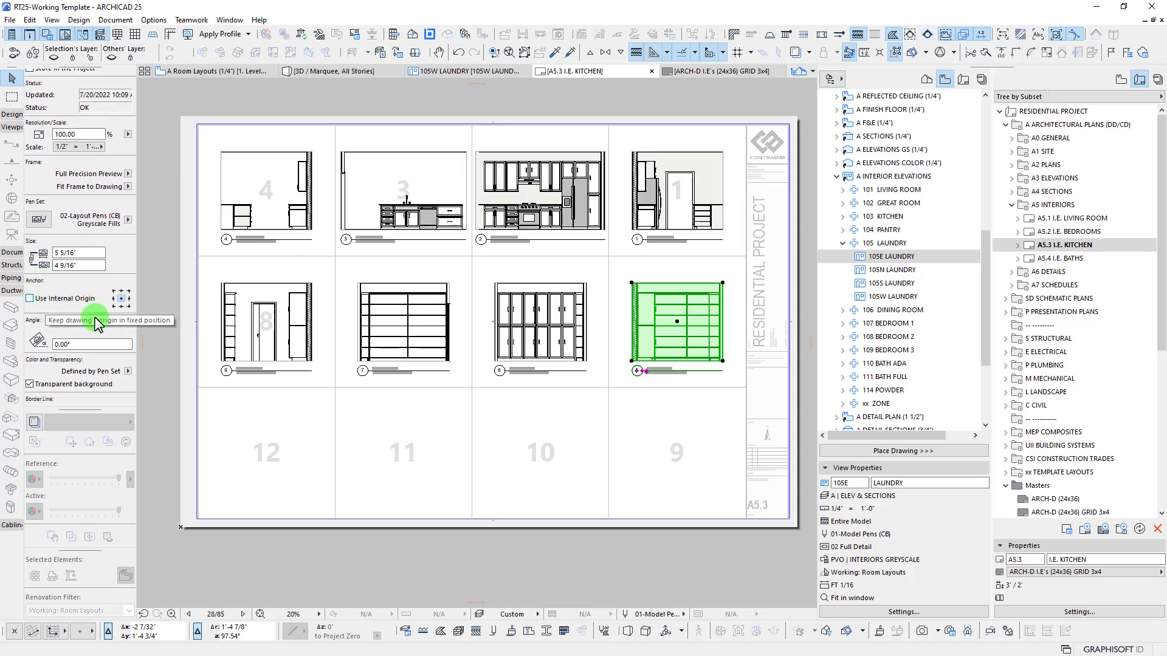
{"action": "left_click", "coordinate": [679, 320]}
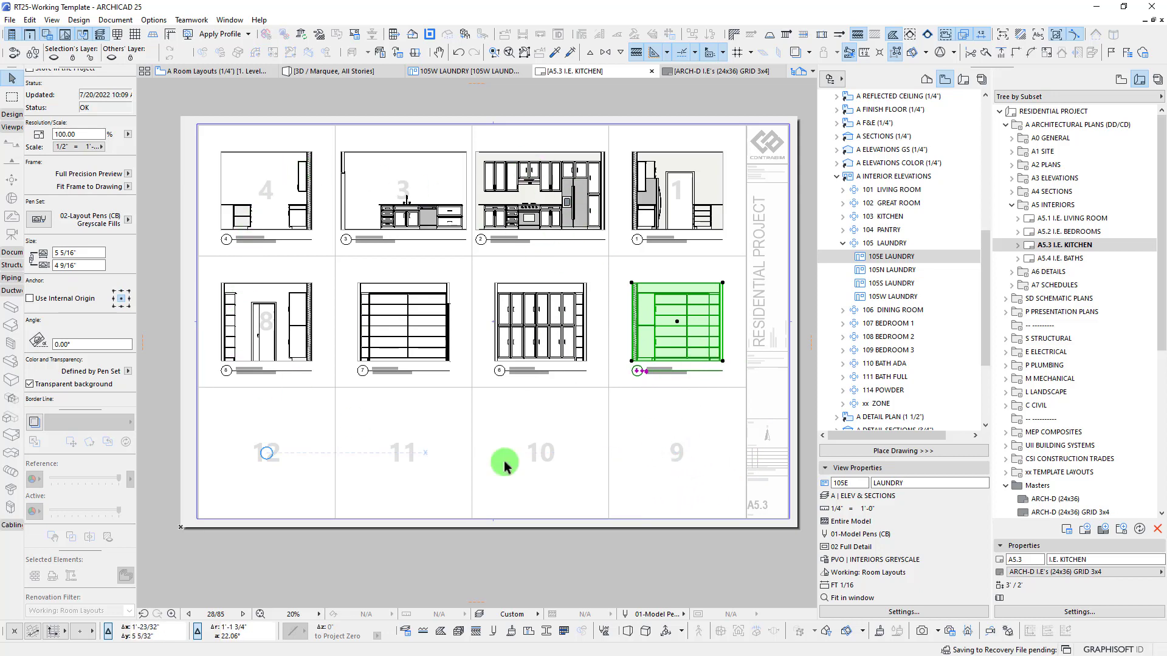
Deselect the 104E PANTRY drawing and pick up its settings as the Drawing tool's defaults
{"action": "middle_click_drag", "start_coordinate": [626, 451], "coordinate": [619, 460]}
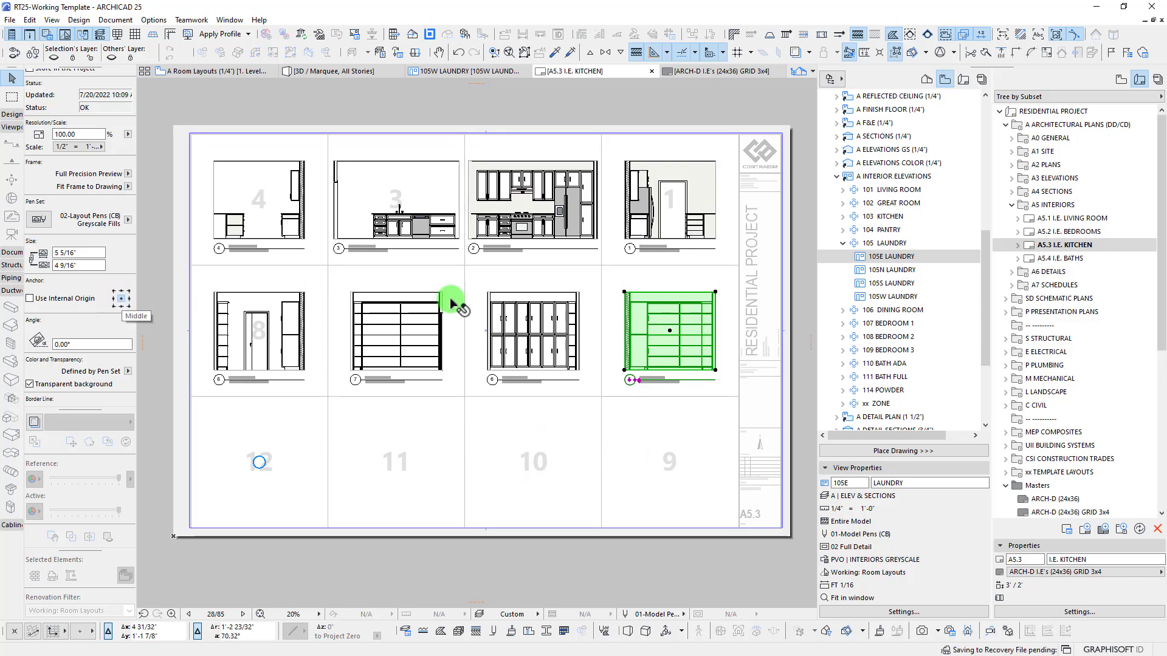
{"action": "scroll", "coordinate": [243, 220], "scroll_direction": "down", "scroll_amount": 3}
{"action": "middle_click_drag", "start_coordinate": [356, 238], "coordinate": [428, 311]}
{"action": "scroll", "coordinate": [425, 308], "scroll_direction": "up", "scroll_amount": 3}
{"action": "middle_click_drag", "start_coordinate": [503, 278], "coordinate": [503, 255]}
{"action": "middle_click_drag", "start_coordinate": [599, 351], "coordinate": [594, 350]}
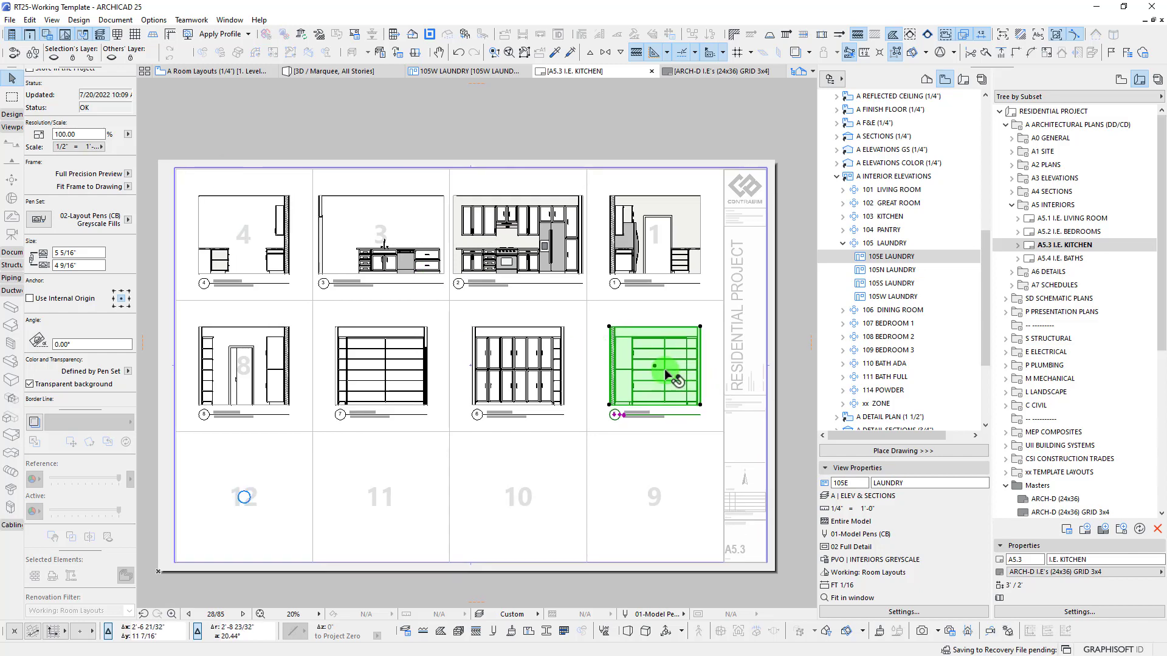
{"action": "left_click", "coordinate": [663, 364]}
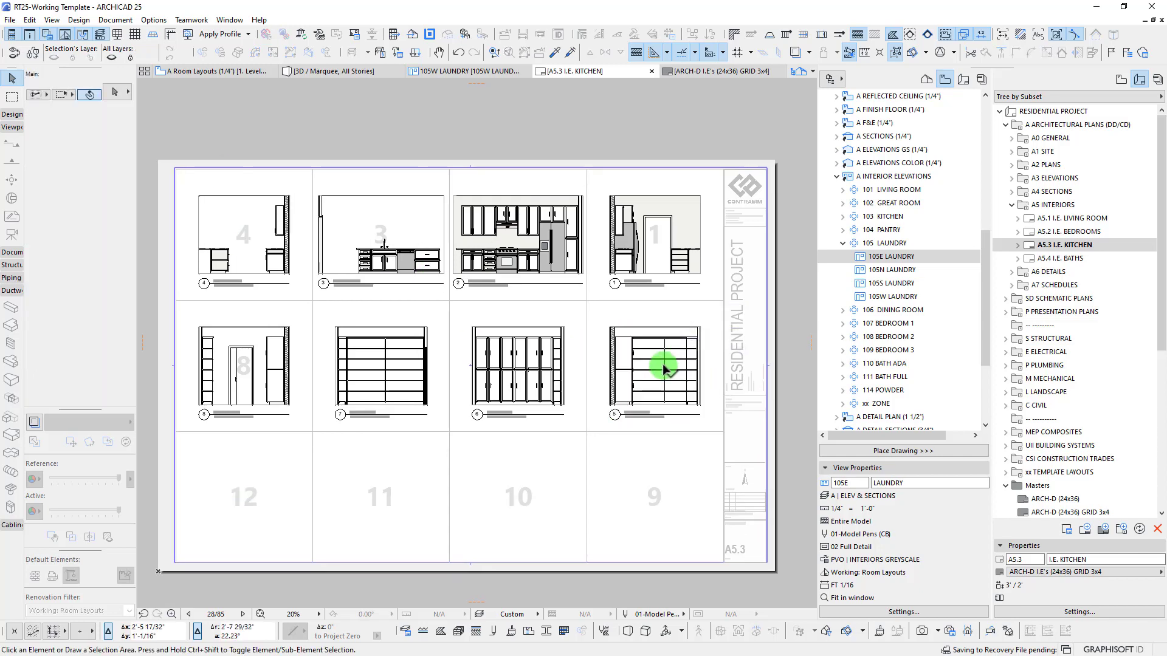
{"action": "left_click", "coordinate": [663, 366]}
{"action": "left_click", "coordinate": [648, 377], "text": "alt"}
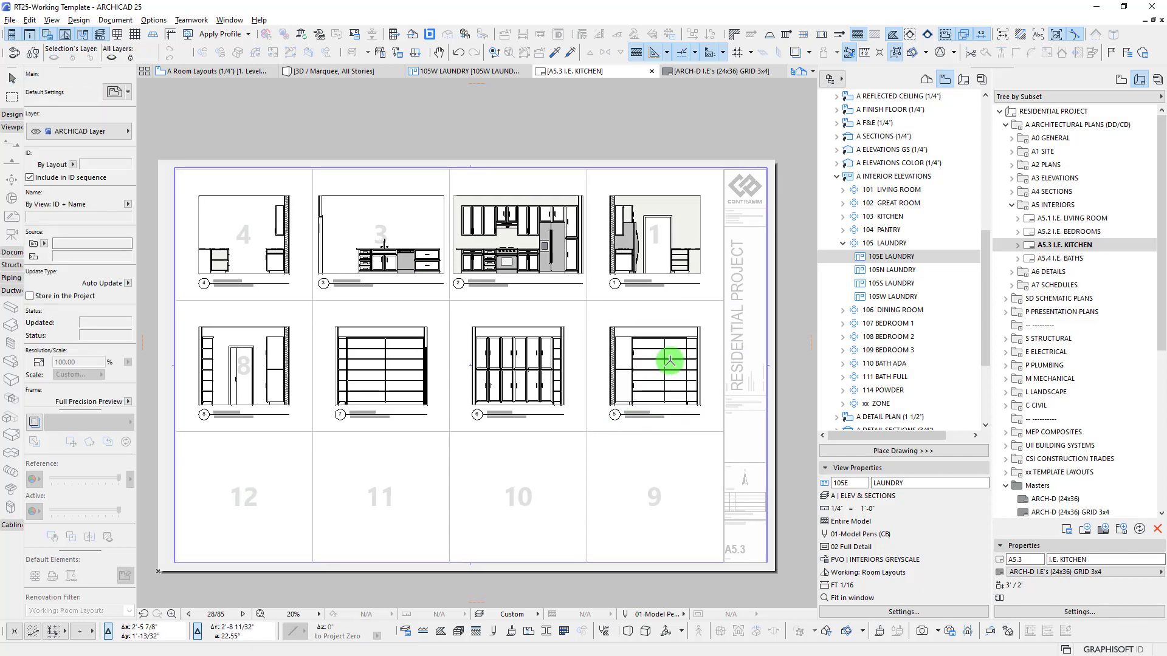
Check the Drawing tool's default frame, pen set, anchor and angle settings, keeping 02-Layout Pens (CB) Greyscale Fills
{"action": "key", "text": "alt+v"}
{"action": "left_click", "coordinate": [493, 150]}
{"action": "scroll", "coordinate": [104, 291], "scroll_direction": "down", "scroll_amount": 3}
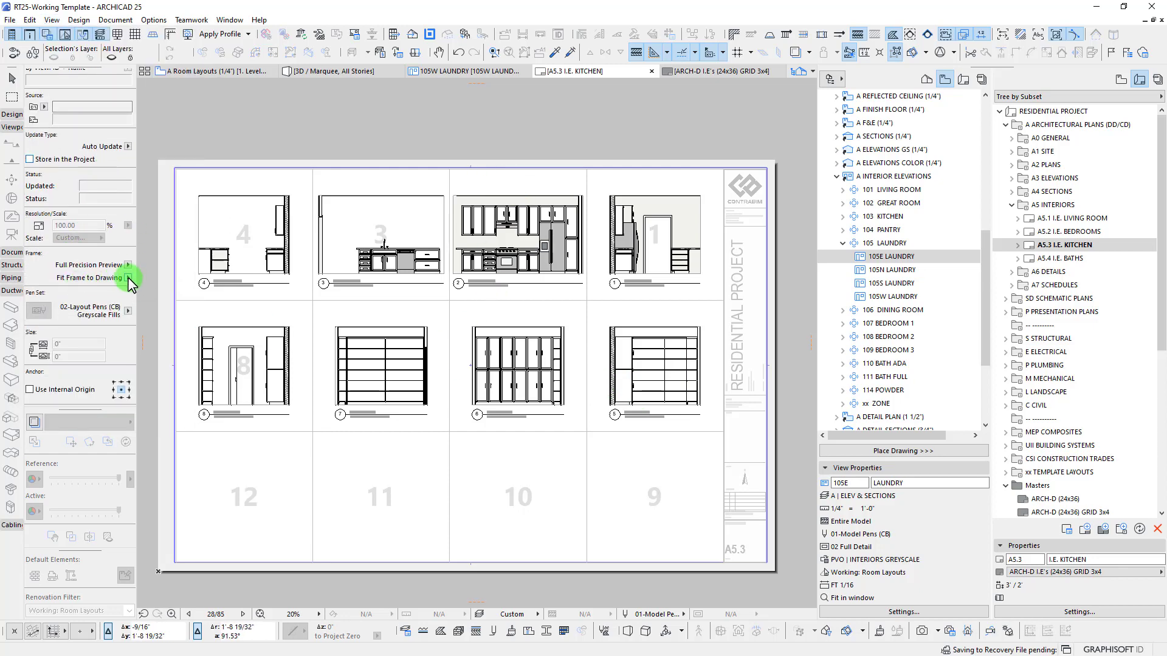
{"action": "left_click", "coordinate": [129, 311]}
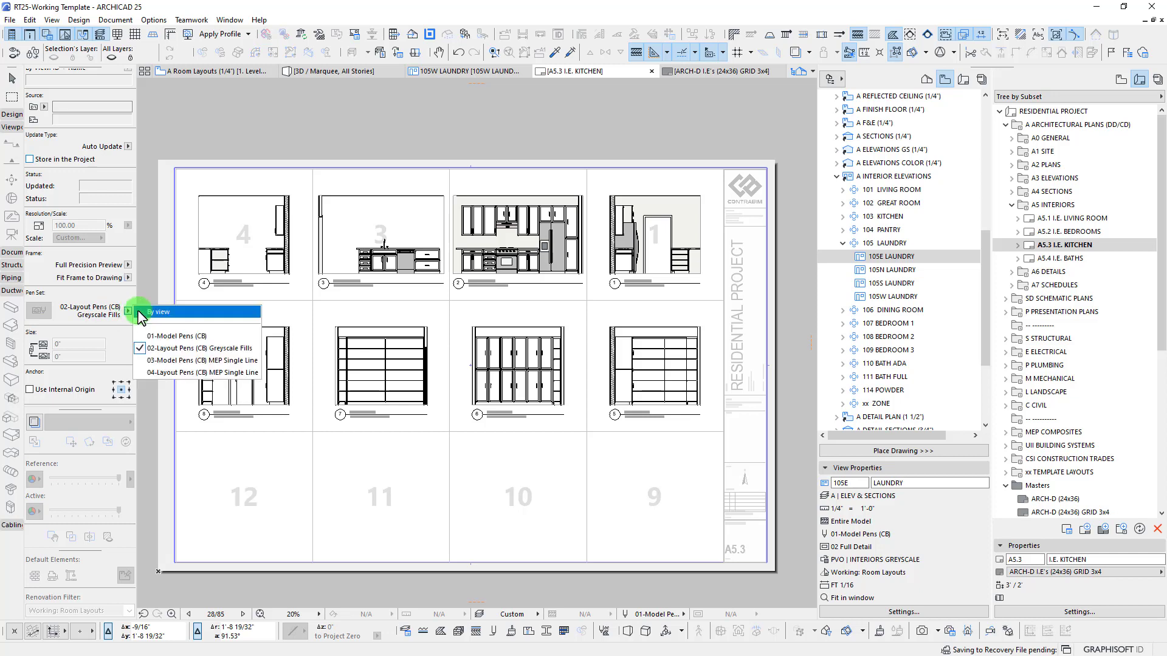
{"action": "left_click", "coordinate": [171, 349]}
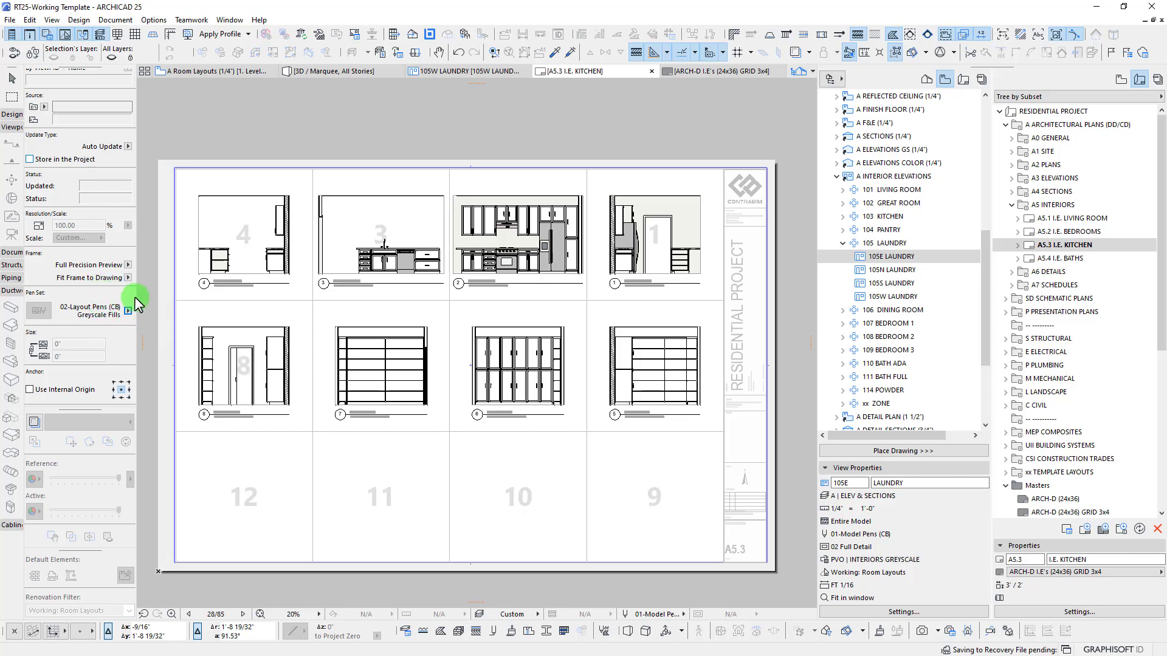
{"action": "scroll", "coordinate": [89, 308], "scroll_direction": "down", "scroll_amount": 3}
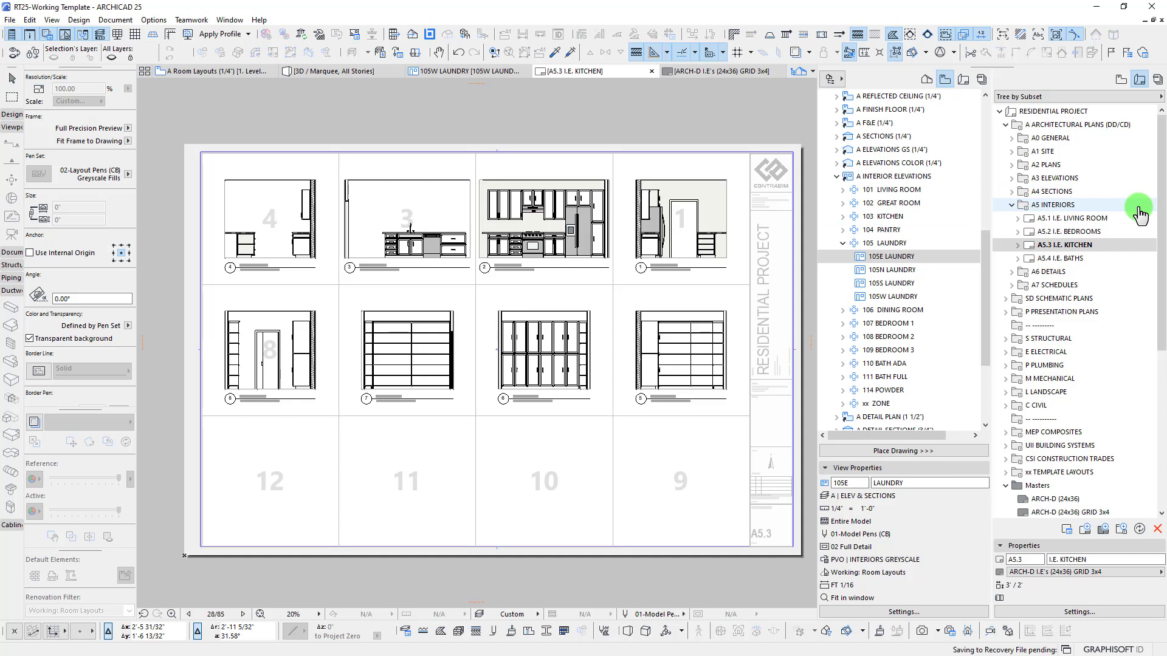
Try to place the 105E, 105N, 105S and 105W LAUNDRY views together on the A5.3 I.E. KITCHEN layout
{"action": "left_click", "coordinate": [893, 257]}
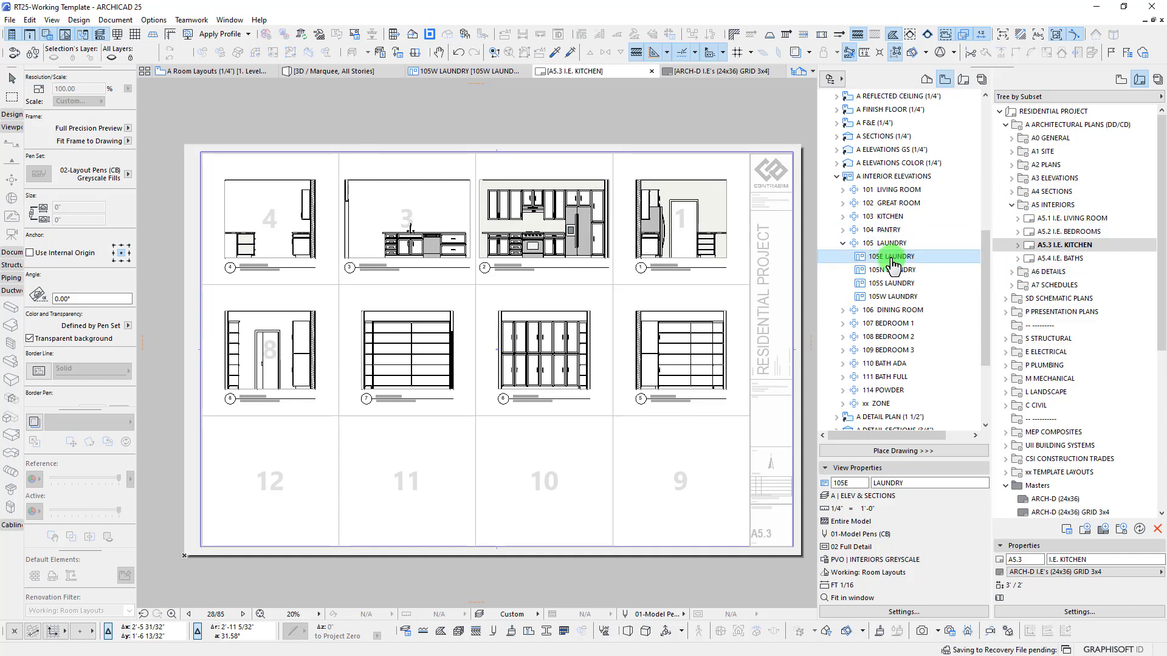
{"action": "left_click", "coordinate": [892, 272], "text": "ctrl"}
{"action": "left_click", "coordinate": [893, 285], "text": "ctrl"}
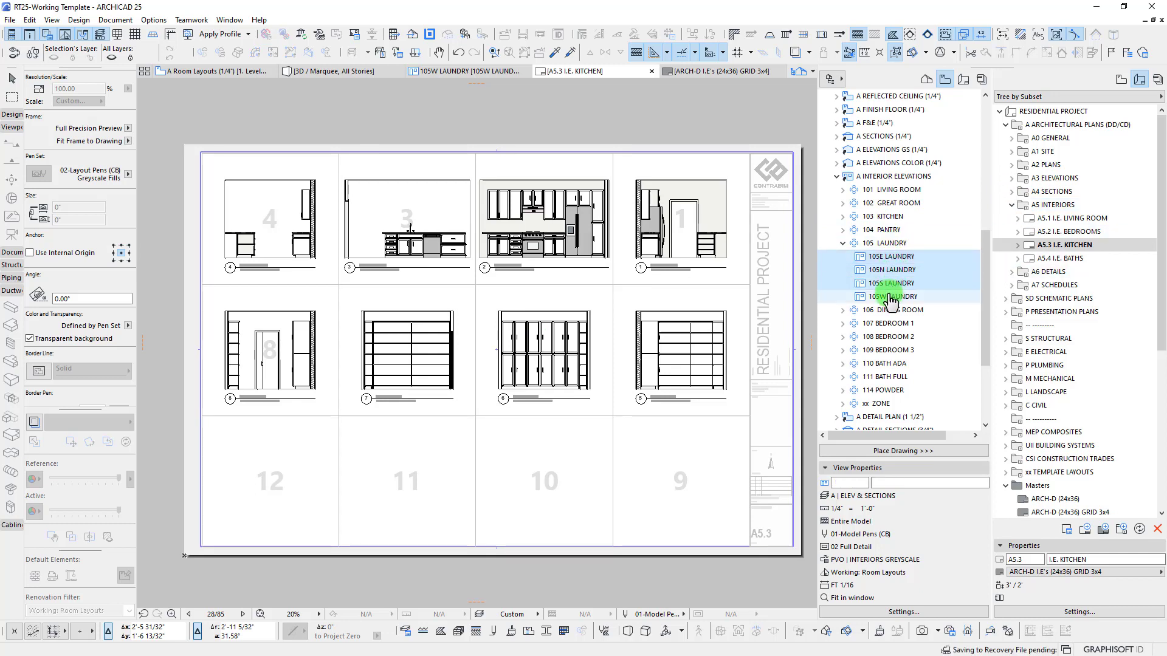
{"action": "left_click", "coordinate": [889, 298], "text": "ctrl"}
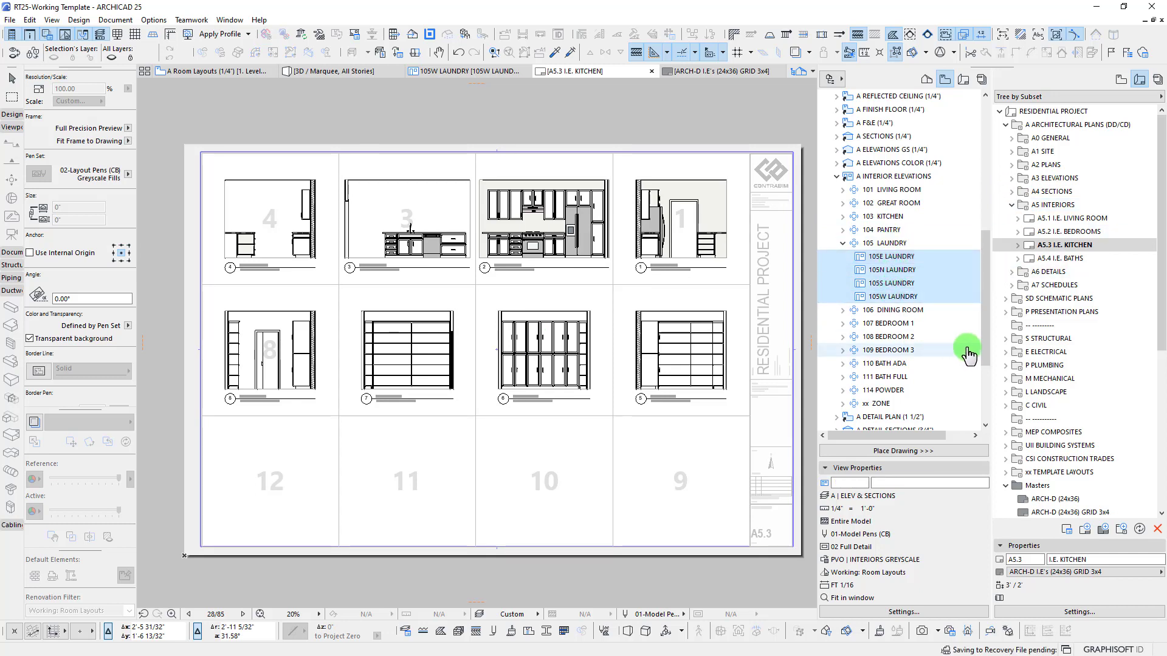
{"action": "mouse_move", "coordinate": [885, 267]}
{"action": "left_mouse_down"}
{"action": "mouse_move", "coordinate": [889, 302]}
{"action": "mouse_move", "coordinate": [672, 482]}
{"action": "mouse_move", "coordinate": [308, 465]}
{"action": "mouse_move", "coordinate": [849, 321]}
{"action": "mouse_move", "coordinate": [893, 254]}
{"action": "mouse_move", "coordinate": [716, 416]}
{"action": "mouse_move", "coordinate": [676, 480]}
{"action": "mouse_move", "coordinate": [945, 292]}
{"action": "mouse_move", "coordinate": [279, 465]}
{"action": "mouse_move", "coordinate": [853, 297]}
{"action": "mouse_move", "coordinate": [1051, 263]}
{"action": "mouse_move", "coordinate": [1053, 245]}
{"action": "left_mouse_up"}
{"action": "left_click", "coordinate": [888, 258]}
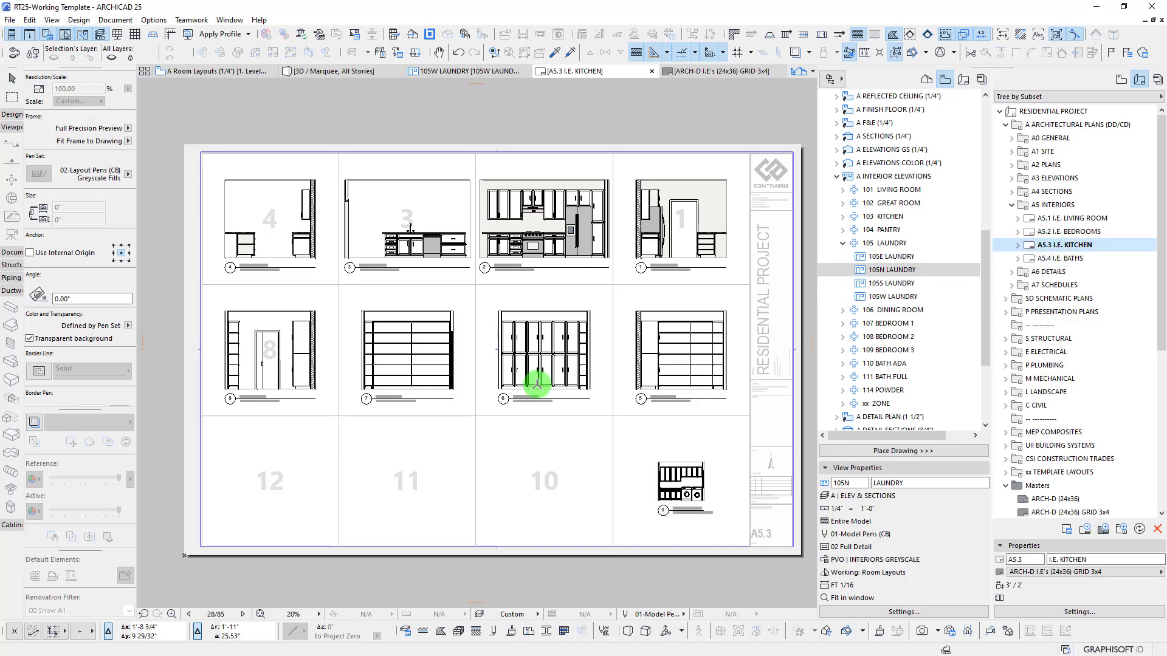
Delete the 105N LAUNDRY drawing from grid cell 9 of the layout
{"action": "scroll", "coordinate": [553, 385], "scroll_direction": "down", "scroll_amount": 2}
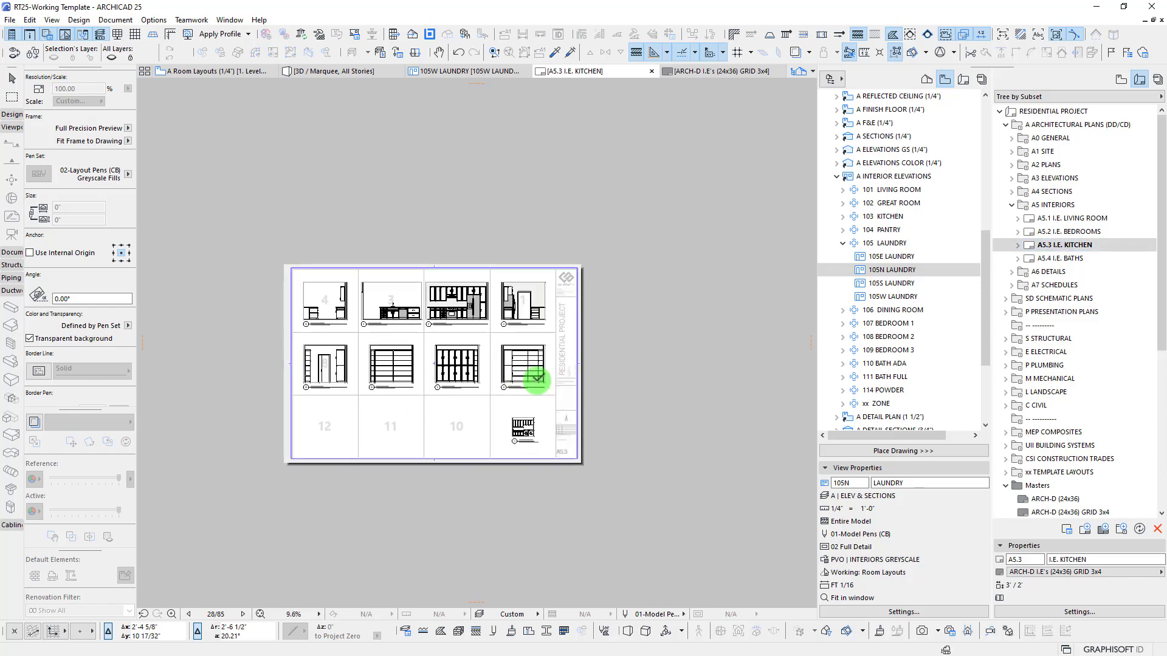
{"action": "scroll", "coordinate": [534, 380], "scroll_direction": "down", "scroll_amount": 2}
{"action": "scroll", "coordinate": [458, 383], "scroll_direction": "down", "scroll_amount": 2}
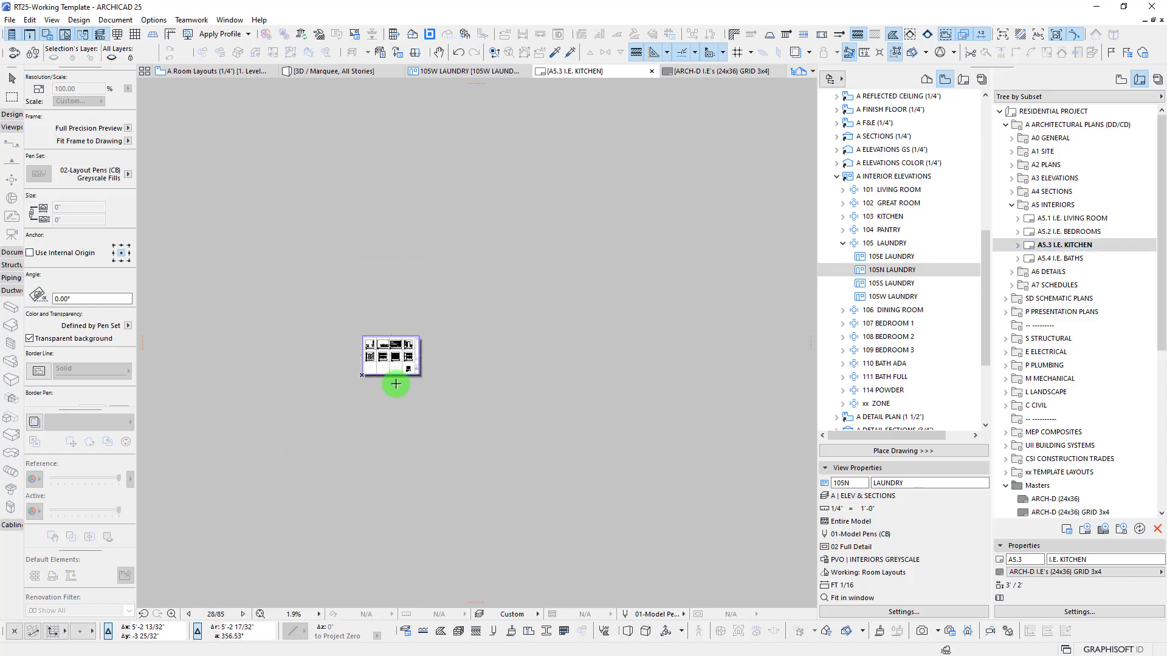
{"action": "scroll", "coordinate": [354, 370], "scroll_direction": "up", "scroll_amount": 2}
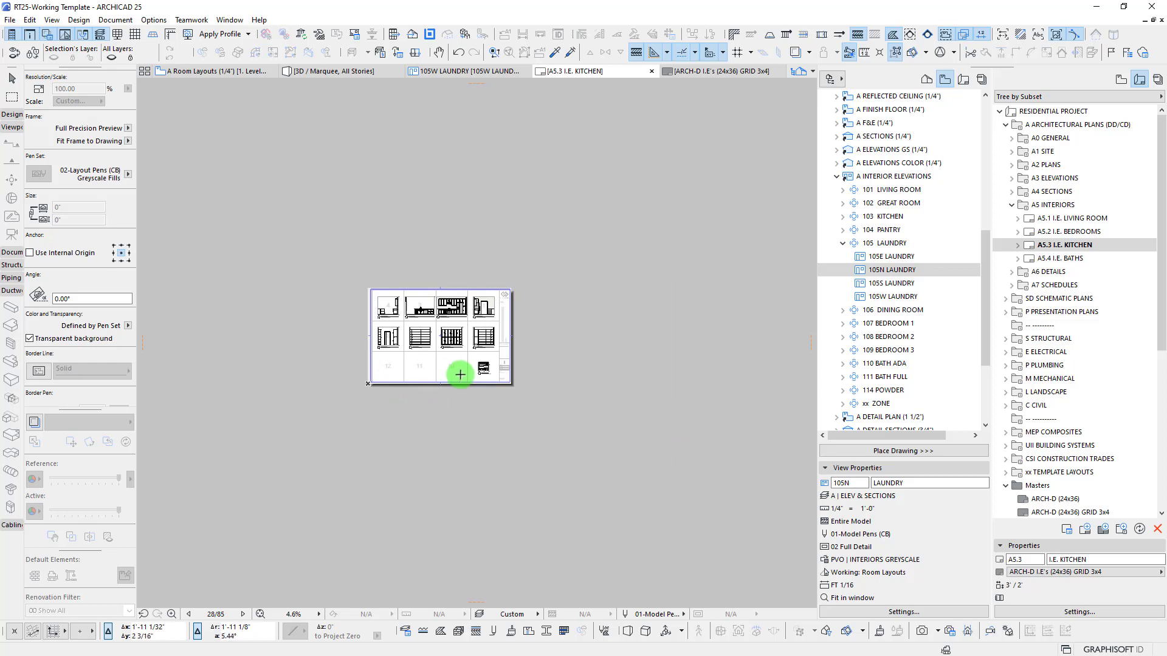
{"action": "middle_click", "coordinate": [460, 374]}
{"action": "left_click", "coordinate": [668, 471]}
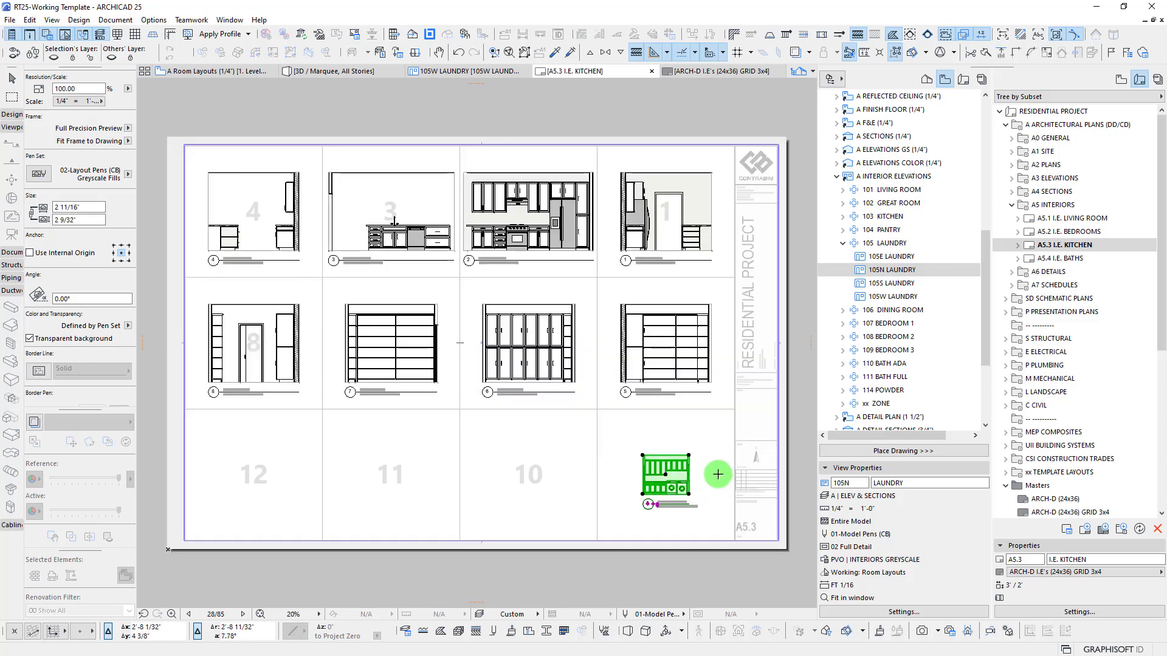
{"action": "key", "text": "Delete"}
Expand the A5.3 I.E. KITCHEN layout's drawing list and place the 105E, 105N, 105S and 105W LAUNDRY views on that layout
{"action": "double_click", "coordinate": [1068, 244]}
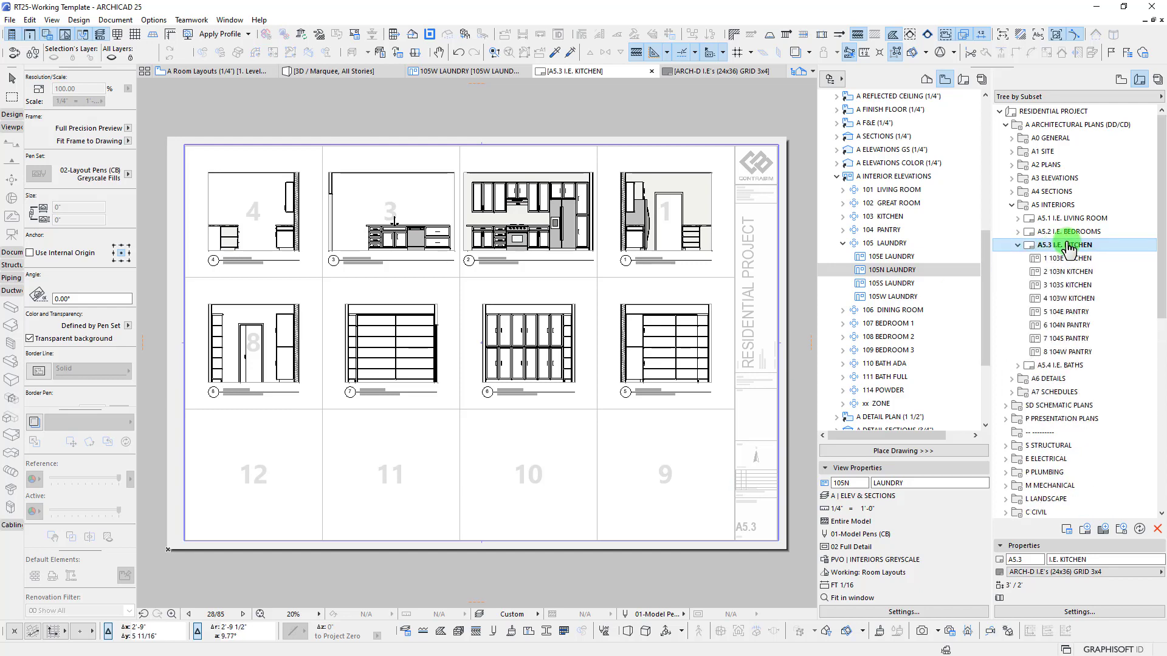
{"action": "left_click", "coordinate": [880, 256]}
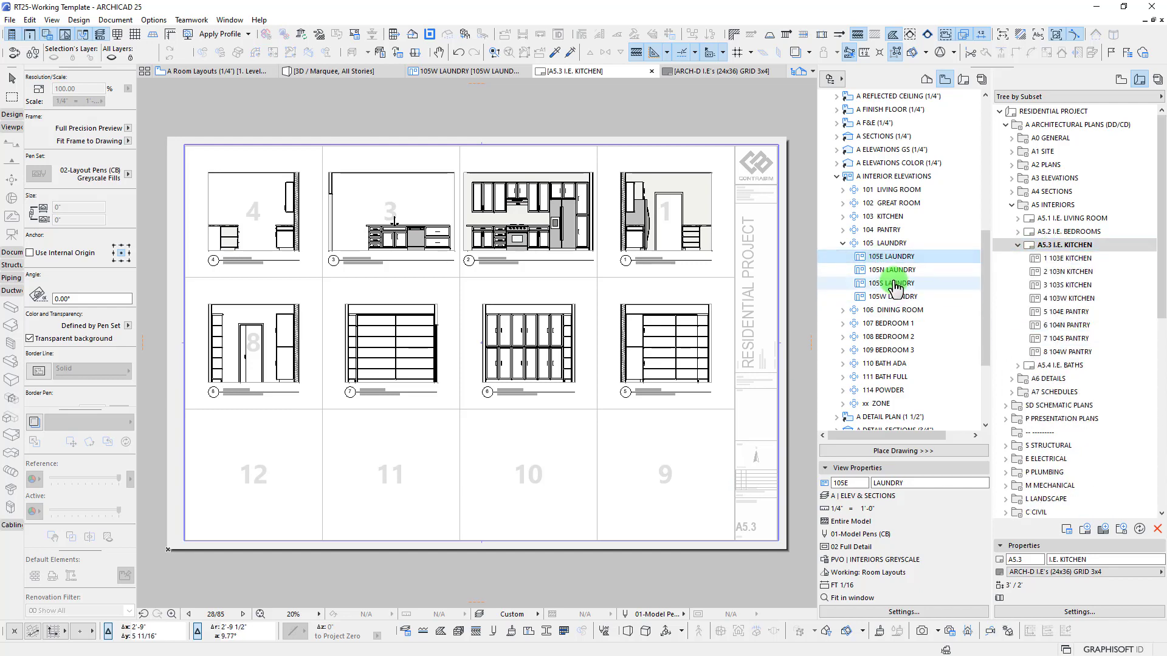
{"action": "left_click", "coordinate": [888, 297], "text": "shift"}
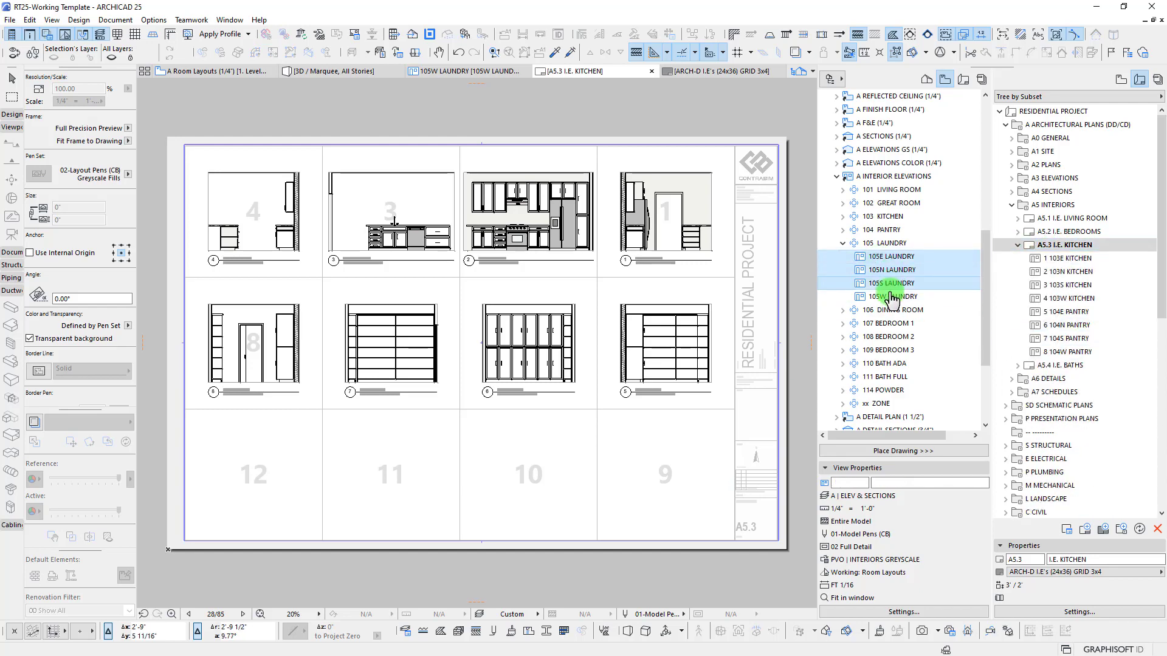
{"action": "left_click", "coordinate": [880, 268]}
{"action": "mouse_move", "coordinate": [868, 436]}
{"action": "left_mouse_down"}
{"action": "mouse_move", "coordinate": [892, 435]}
{"action": "mouse_move", "coordinate": [868, 435]}
{"action": "left_mouse_up"}
{"action": "left_click", "coordinate": [880, 257]}
{"action": "left_click", "coordinate": [884, 298], "text": "shift"}
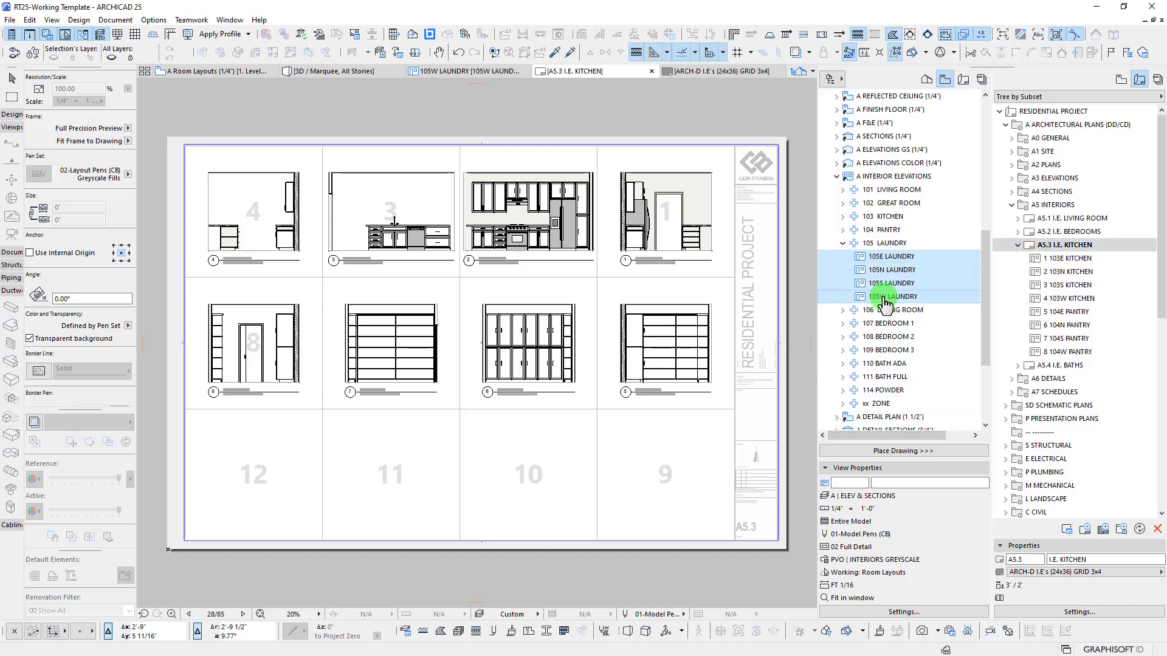
{"action": "left_click_drag", "start_coordinate": [884, 298], "coordinate": [973, 262]}
{"action": "mouse_move", "coordinate": [1049, 249]}
{"action": "left_mouse_down"}
{"action": "mouse_move", "coordinate": [686, 388]}
{"action": "mouse_move", "coordinate": [167, 495]}
{"action": "mouse_move", "coordinate": [239, 477]}
{"action": "left_mouse_up"}
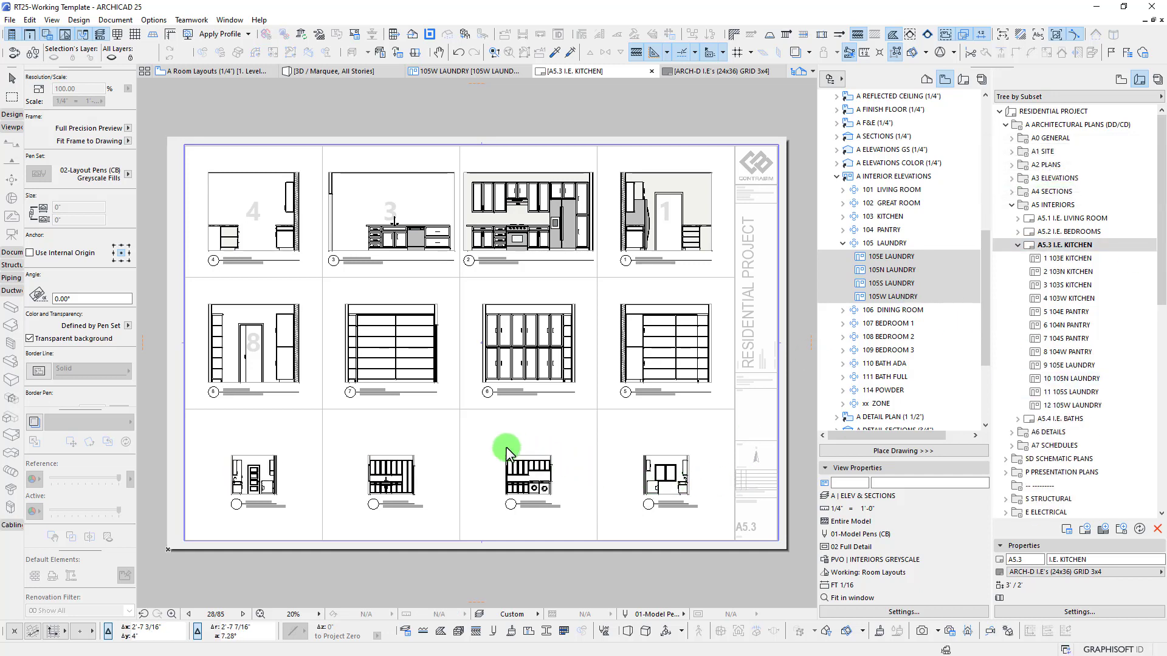
Examine the numbers, names and scales in the titles of the placed laundry drawings
{"action": "scroll", "coordinate": [553, 412], "scroll_direction": "down", "scroll_amount": 1}
{"action": "scroll", "coordinate": [550, 406], "scroll_direction": "up", "scroll_amount": 1}
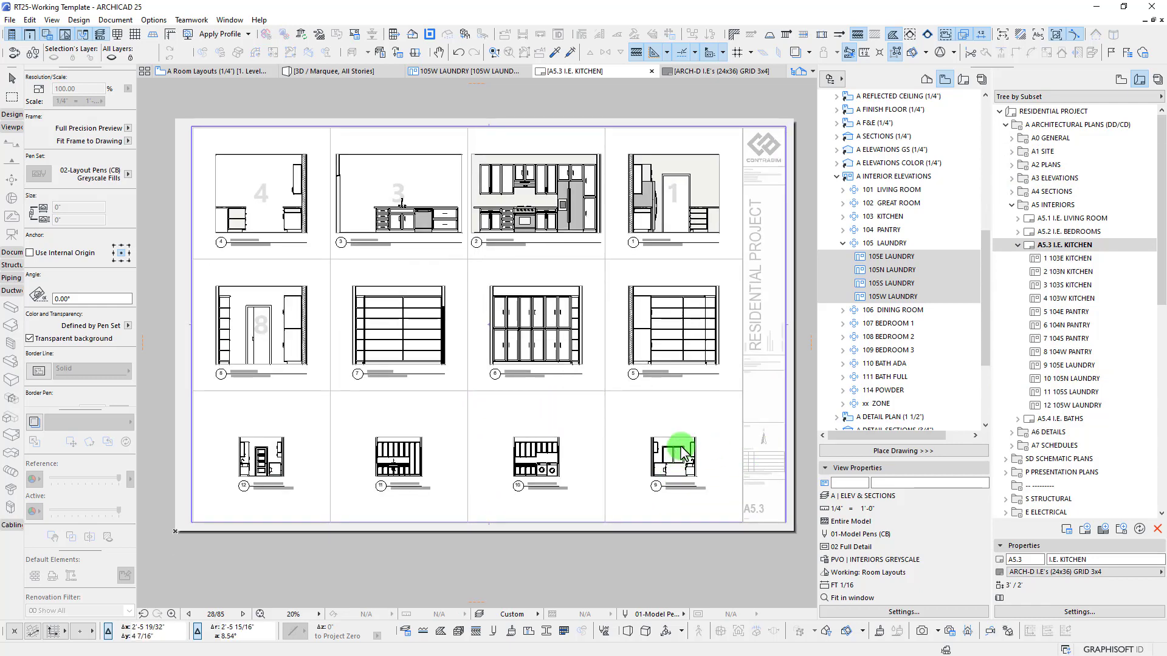
{"action": "scroll", "coordinate": [665, 475], "scroll_direction": "up", "scroll_amount": 6}
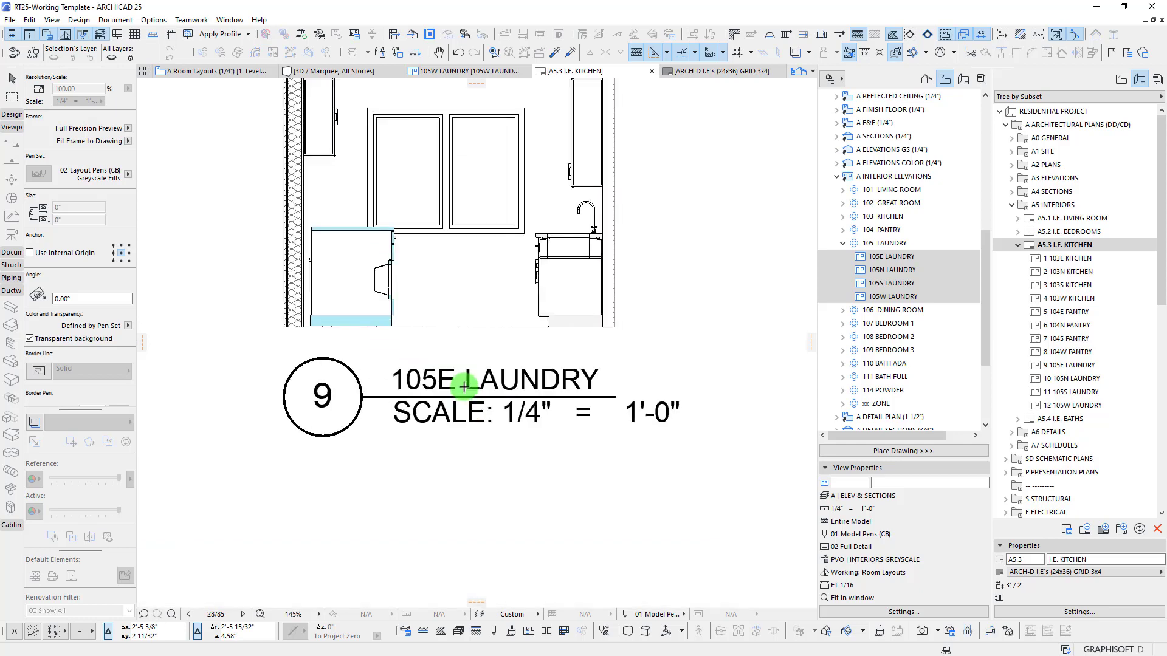
{"action": "scroll", "coordinate": [503, 419], "scroll_direction": "up", "scroll_amount": 1}
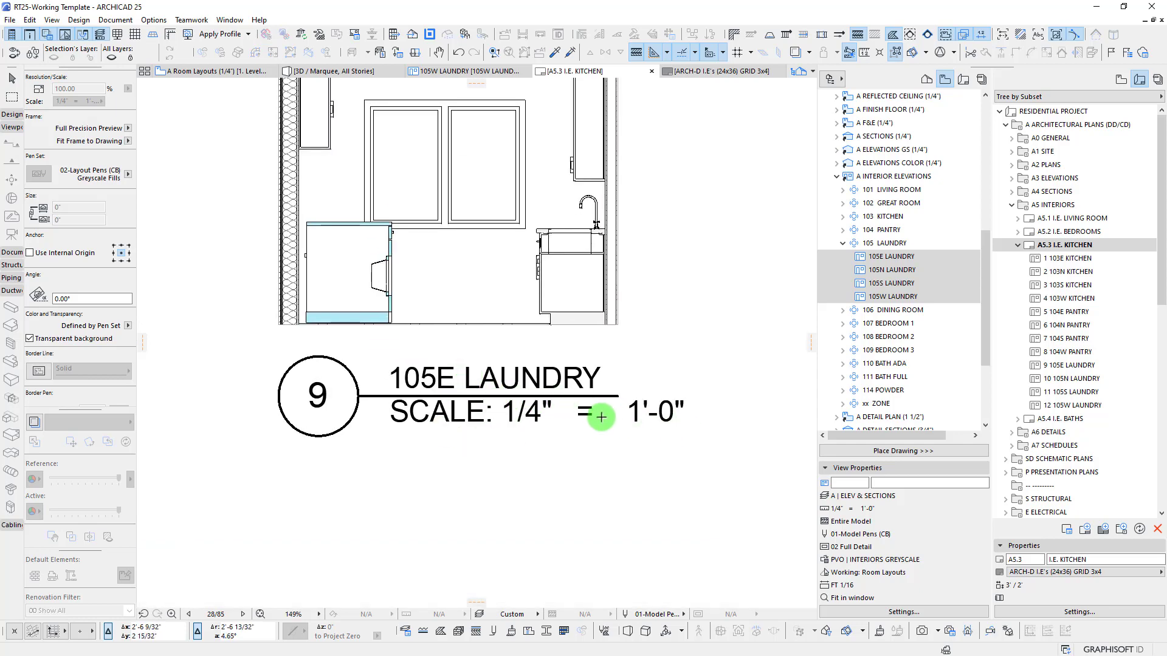
{"action": "scroll", "coordinate": [600, 419], "scroll_direction": "down", "scroll_amount": 3}
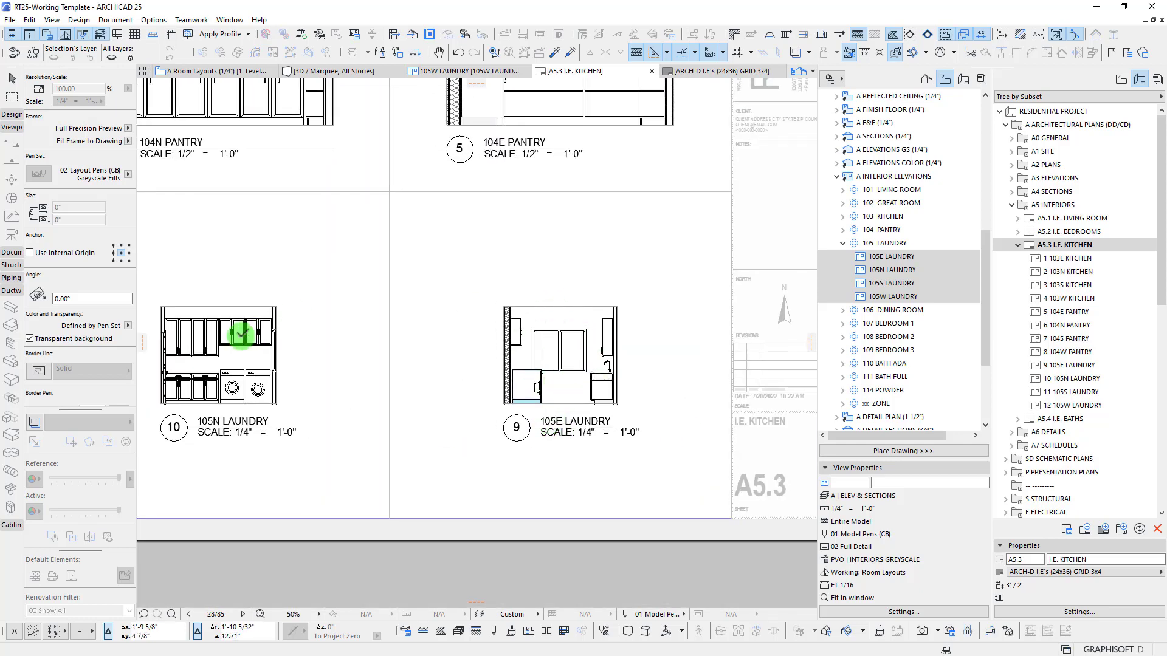
{"action": "scroll", "coordinate": [331, 383], "scroll_direction": "down", "scroll_amount": 1}
Compare the laundry drawings' scale with the scales in the pantry and kitchen drawing titles
{"action": "scroll", "coordinate": [417, 385], "scroll_direction": "up", "scroll_amount": 1}
{"action": "scroll", "coordinate": [534, 270], "scroll_direction": "up", "scroll_amount": 2}
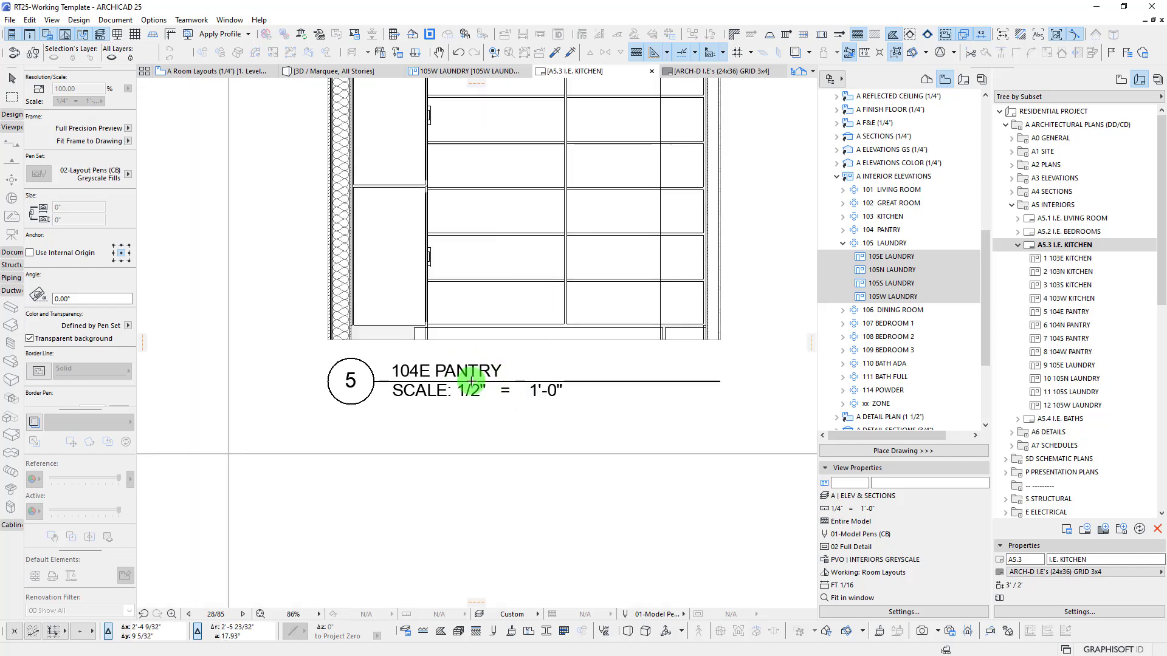
{"action": "scroll", "coordinate": [471, 381], "scroll_direction": "down", "scroll_amount": 3}
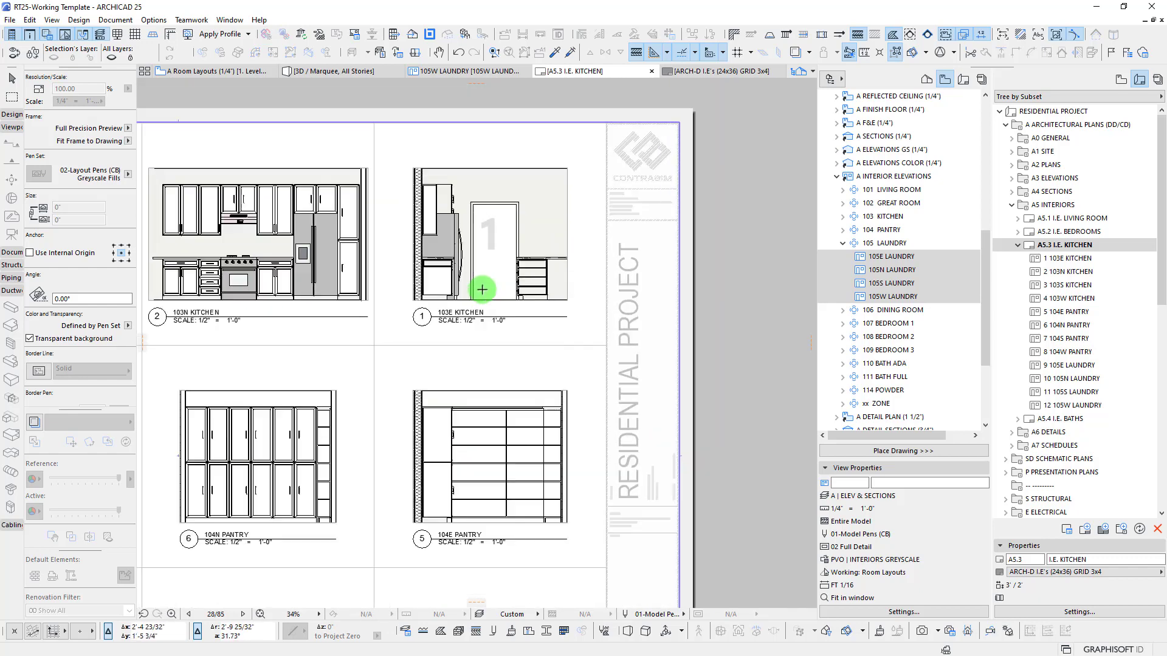
{"action": "scroll", "coordinate": [482, 289], "scroll_direction": "up", "scroll_amount": 2}
{"action": "scroll", "coordinate": [484, 302], "scroll_direction": "down", "scroll_amount": 2}
{"action": "scroll", "coordinate": [375, 288], "scroll_direction": "up", "scroll_amount": 1}
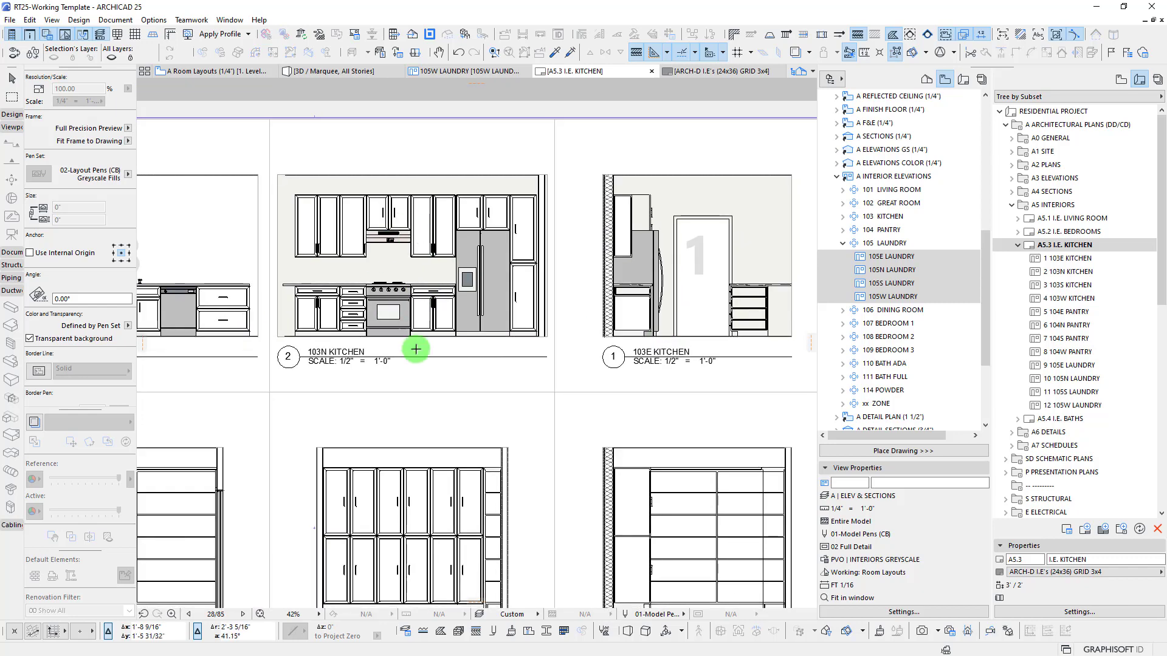
{"action": "scroll", "coordinate": [416, 350], "scroll_direction": "down", "scroll_amount": 3}
{"action": "middle_click_drag", "start_coordinate": [427, 376], "coordinate": [559, 249]}
{"action": "middle_click_drag", "start_coordinate": [645, 235], "coordinate": [622, 243]}
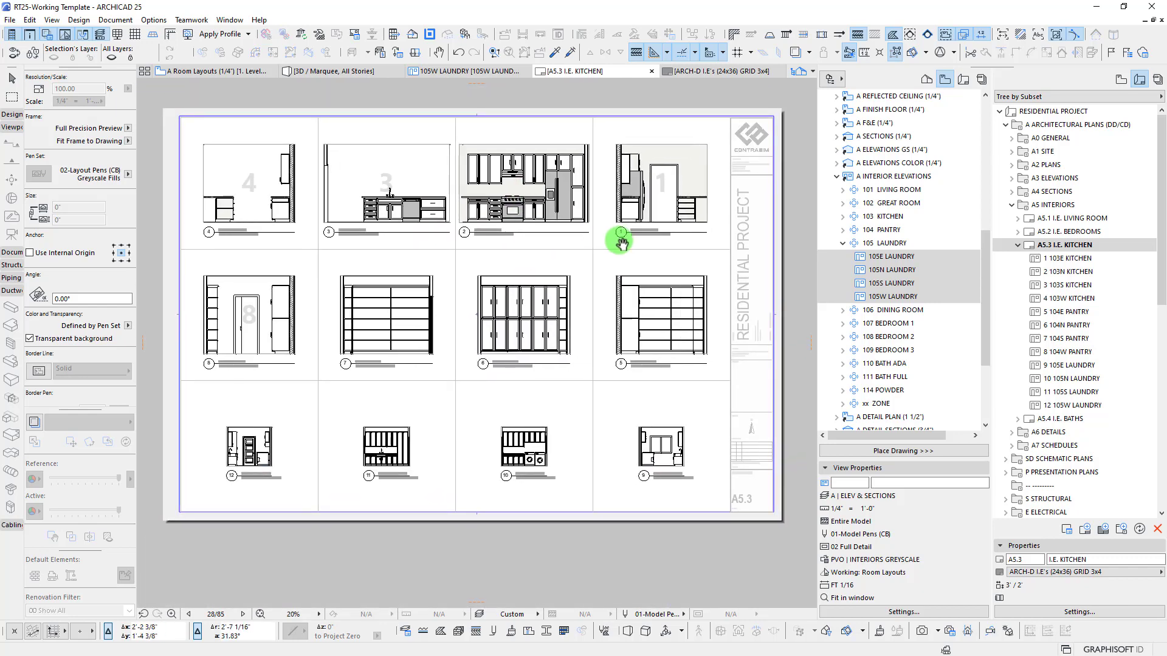
Set the scale of the 105 LAUNDRY interior elevation views to 1/2" = 1'-0" in their view settings
{"action": "left_click", "coordinate": [888, 243]}
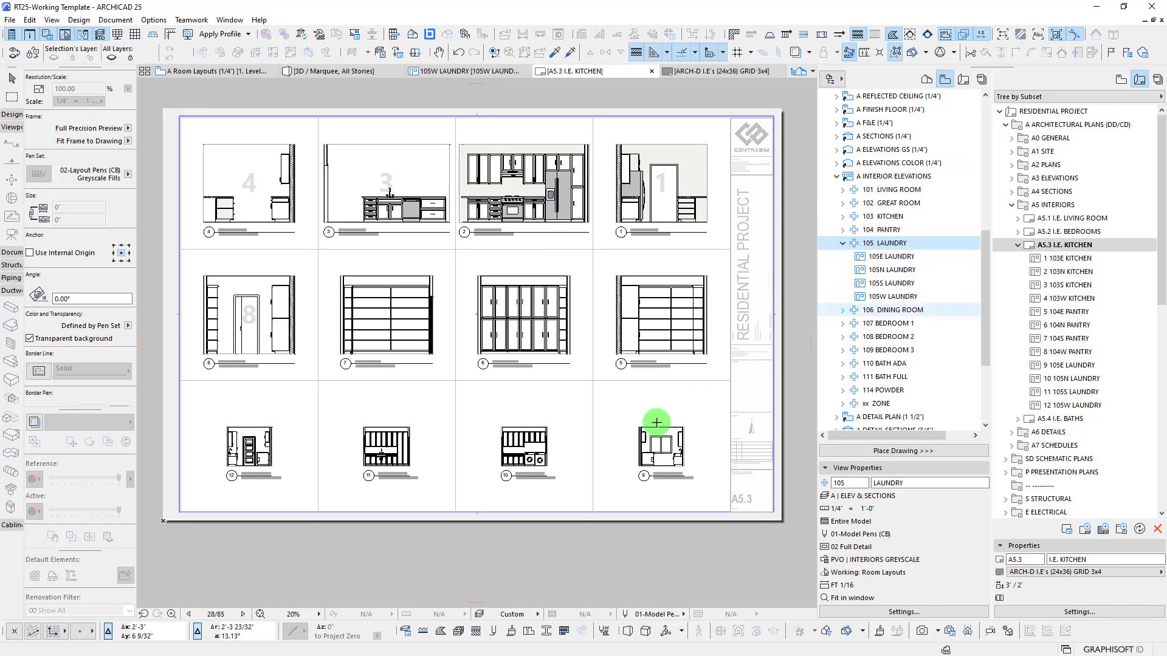
{"action": "left_click", "coordinate": [862, 177]}
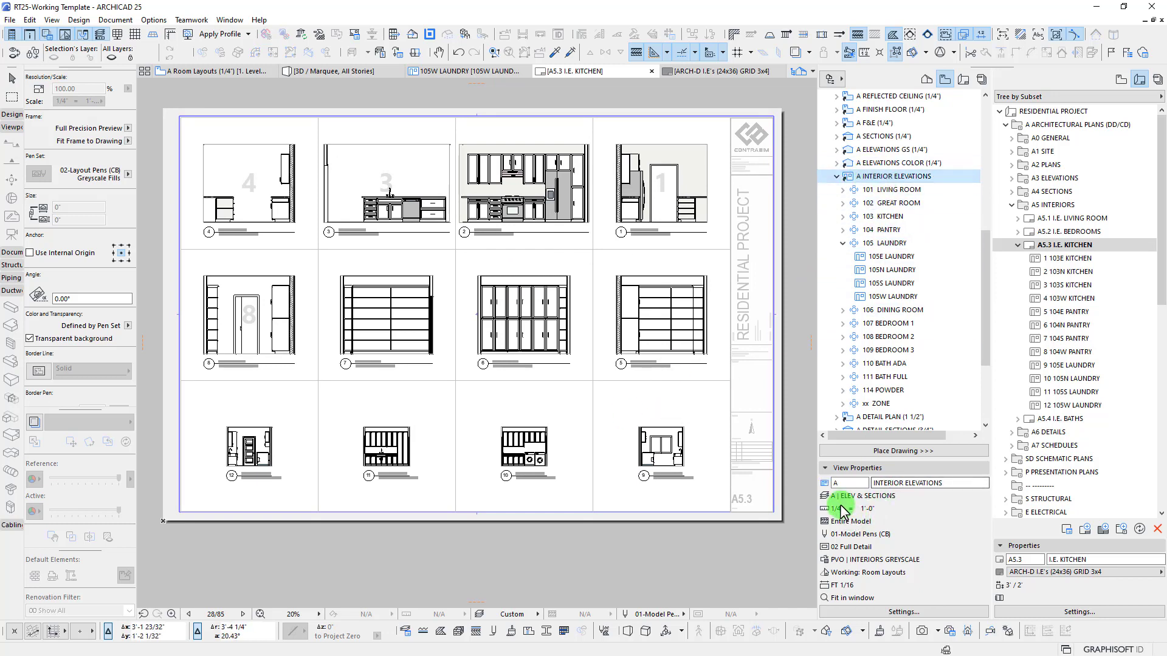
{"action": "left_click", "coordinate": [881, 243]}
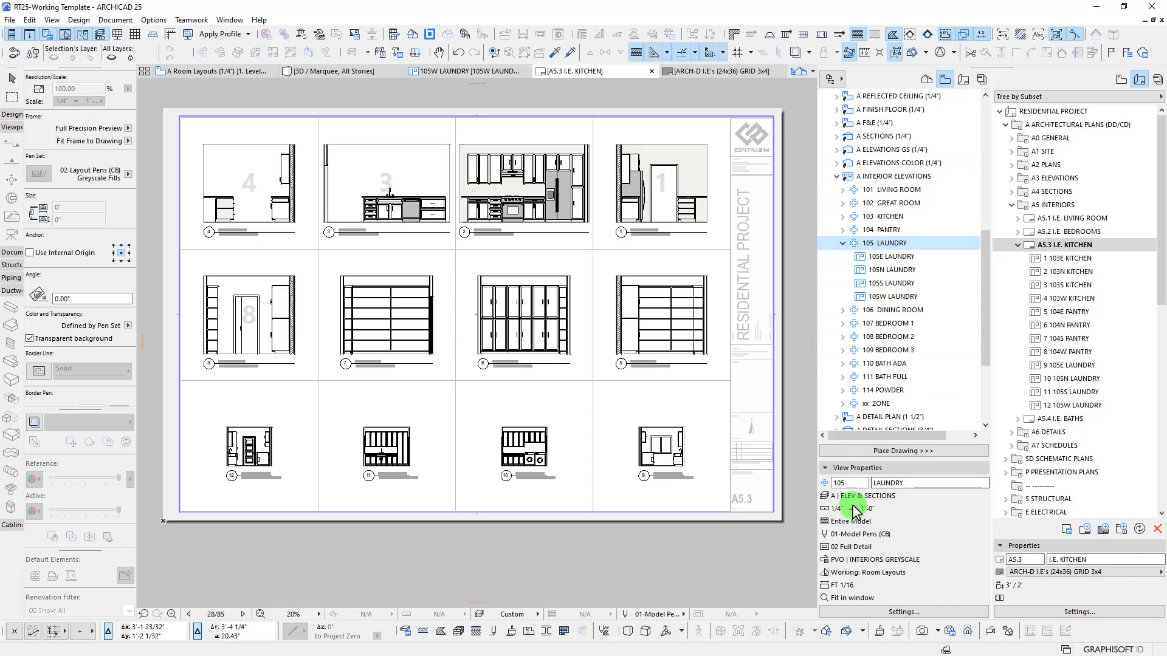
{"action": "right_click", "coordinate": [875, 244]}
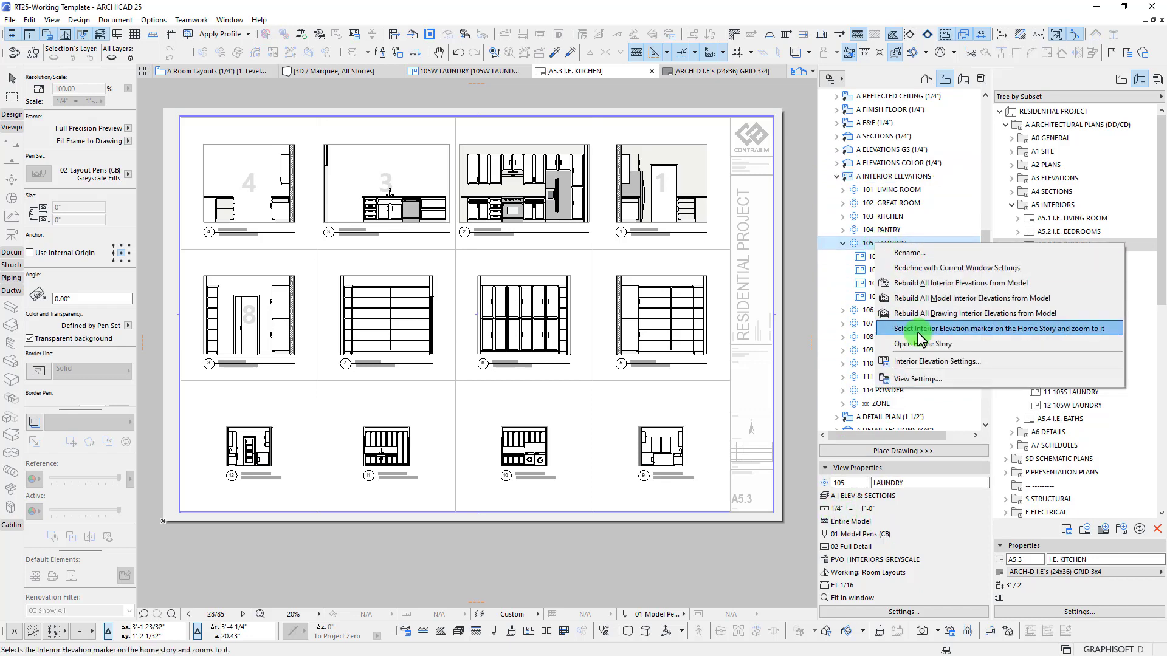
{"action": "left_click", "coordinate": [913, 380]}
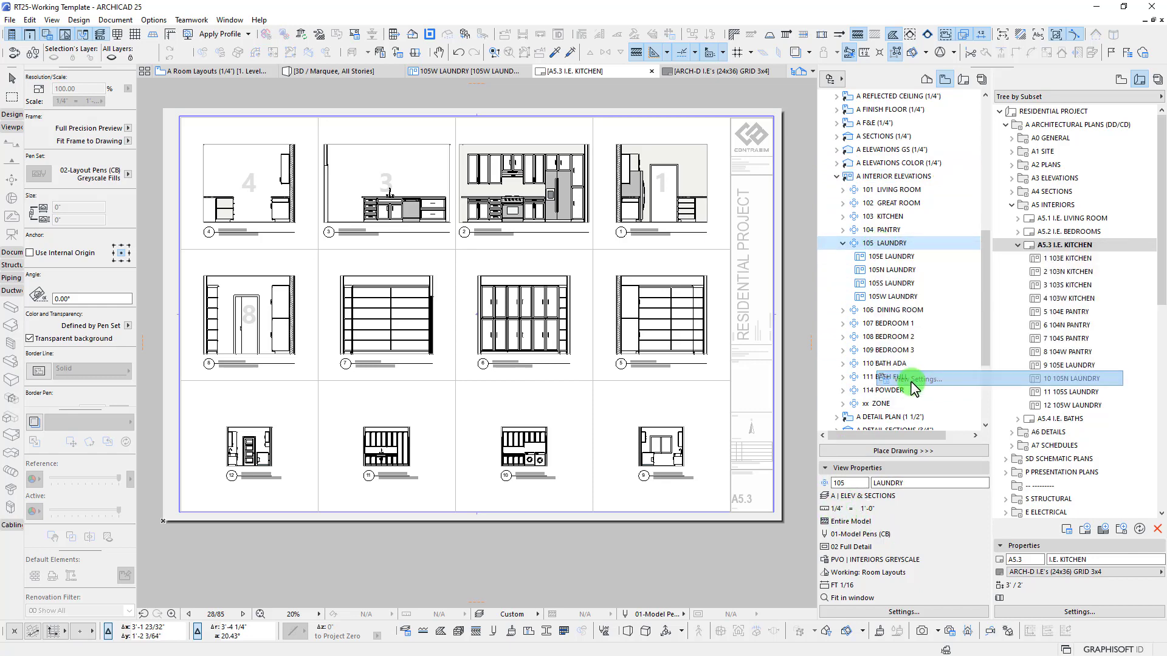
{"action": "left_click", "coordinate": [561, 253]}
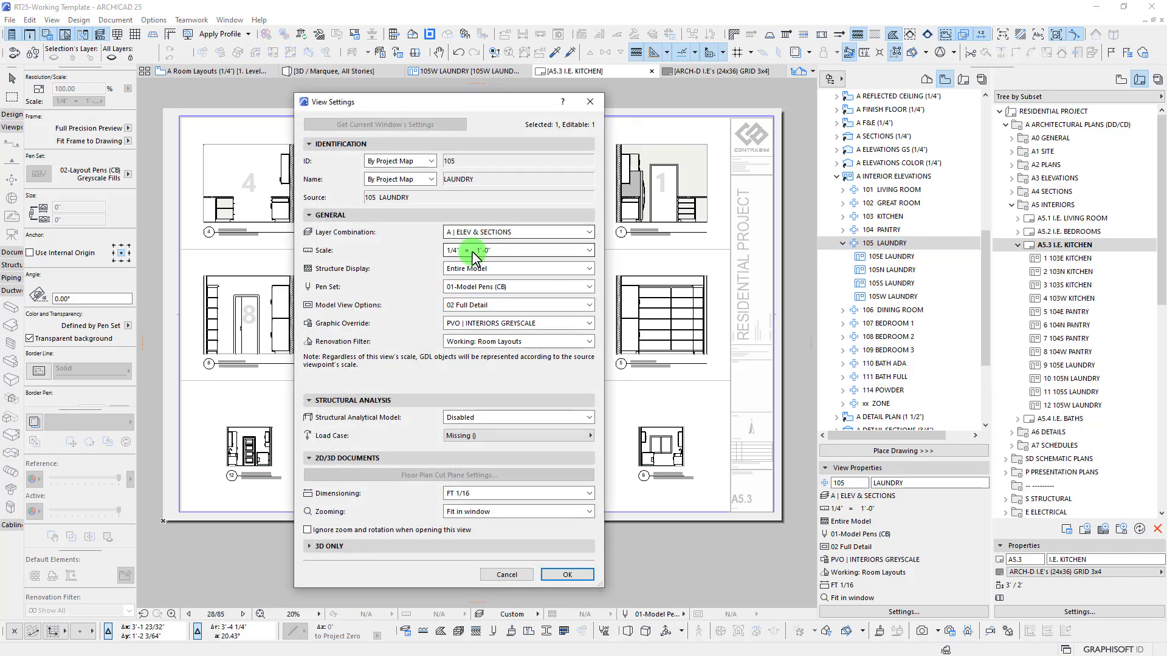
{"action": "left_click", "coordinate": [480, 336]}
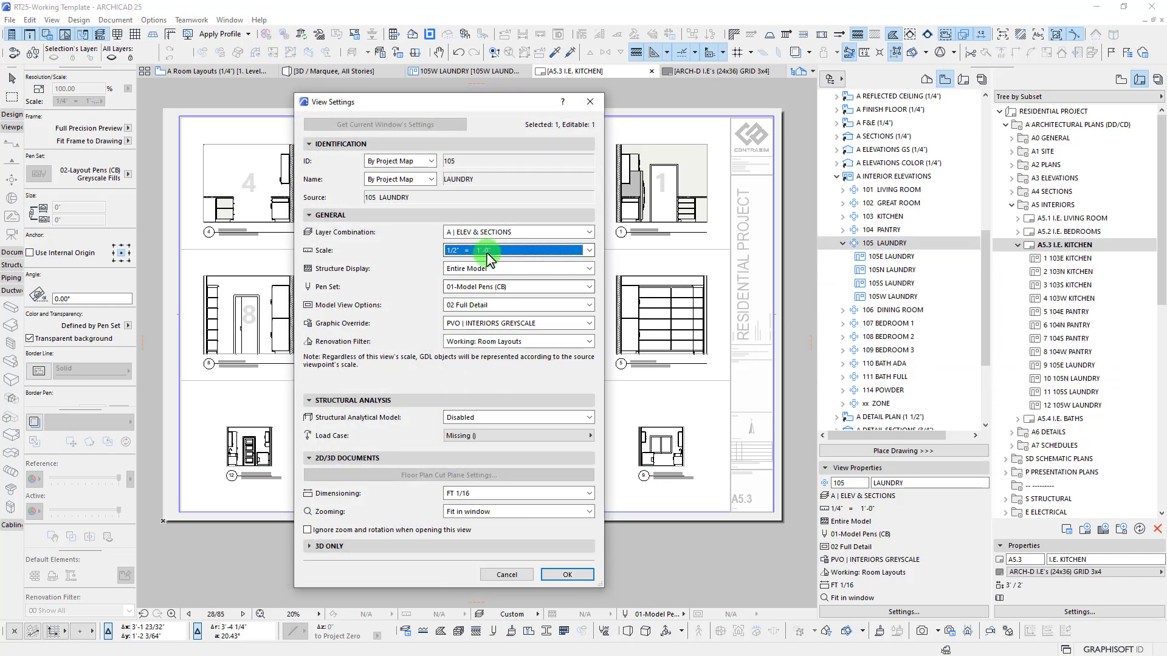
{"action": "left_click", "coordinate": [568, 575]}
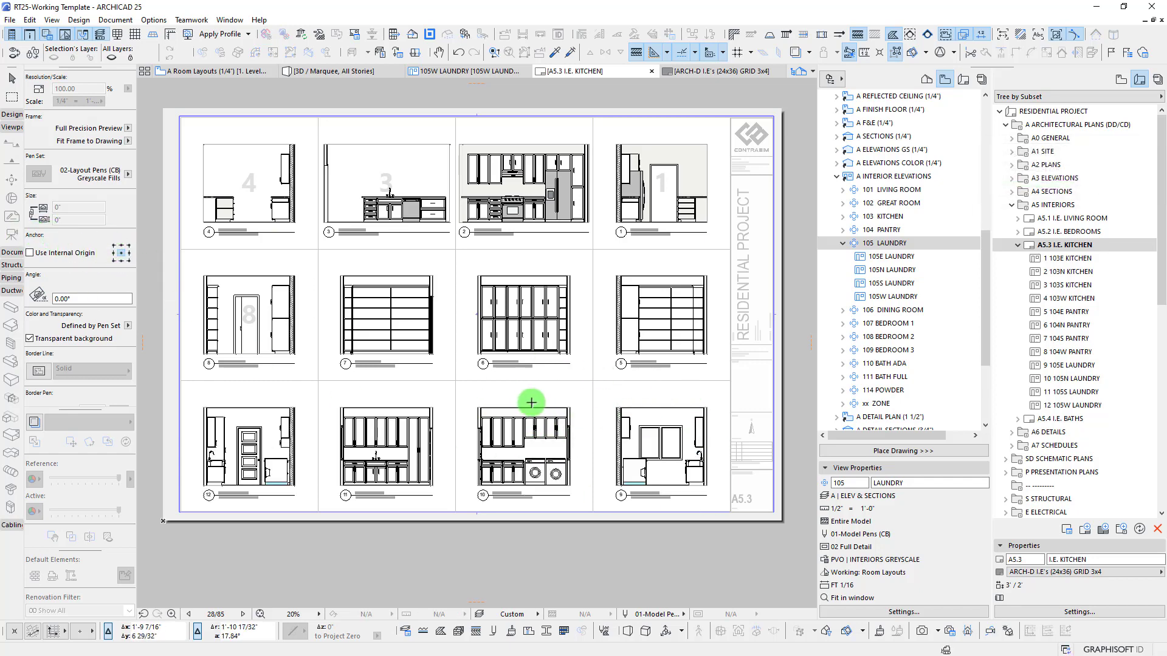
{"action": "middle_click_drag", "start_coordinate": [530, 401], "coordinate": [531, 432]}
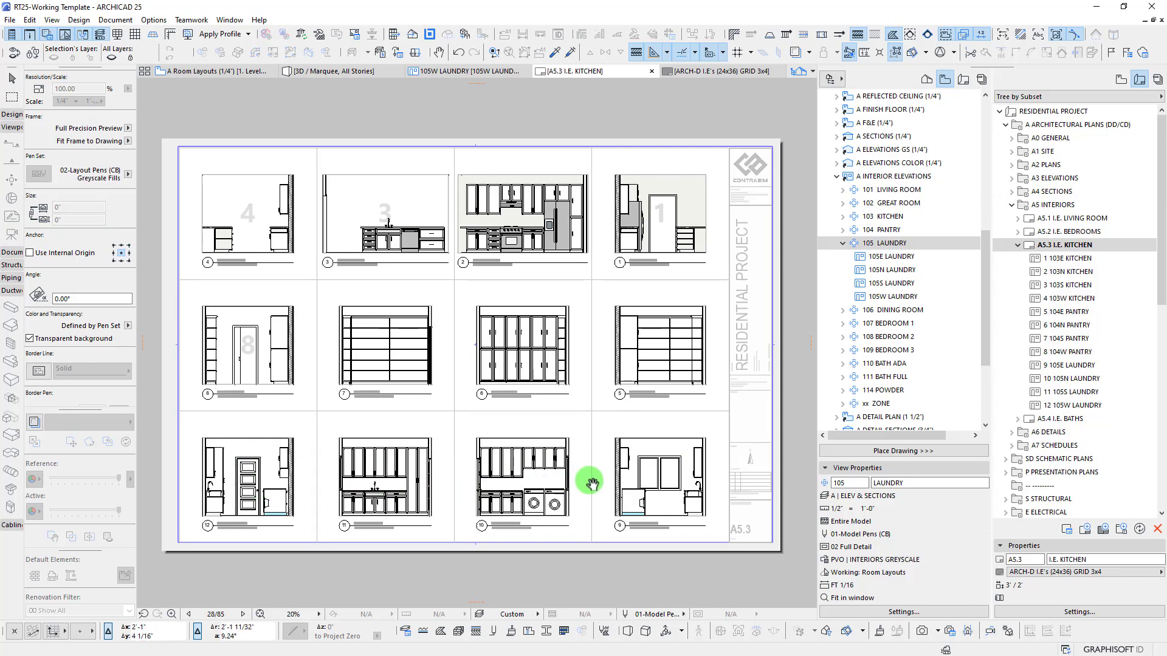
{"action": "middle_click_drag", "start_coordinate": [590, 484], "coordinate": [591, 479]}
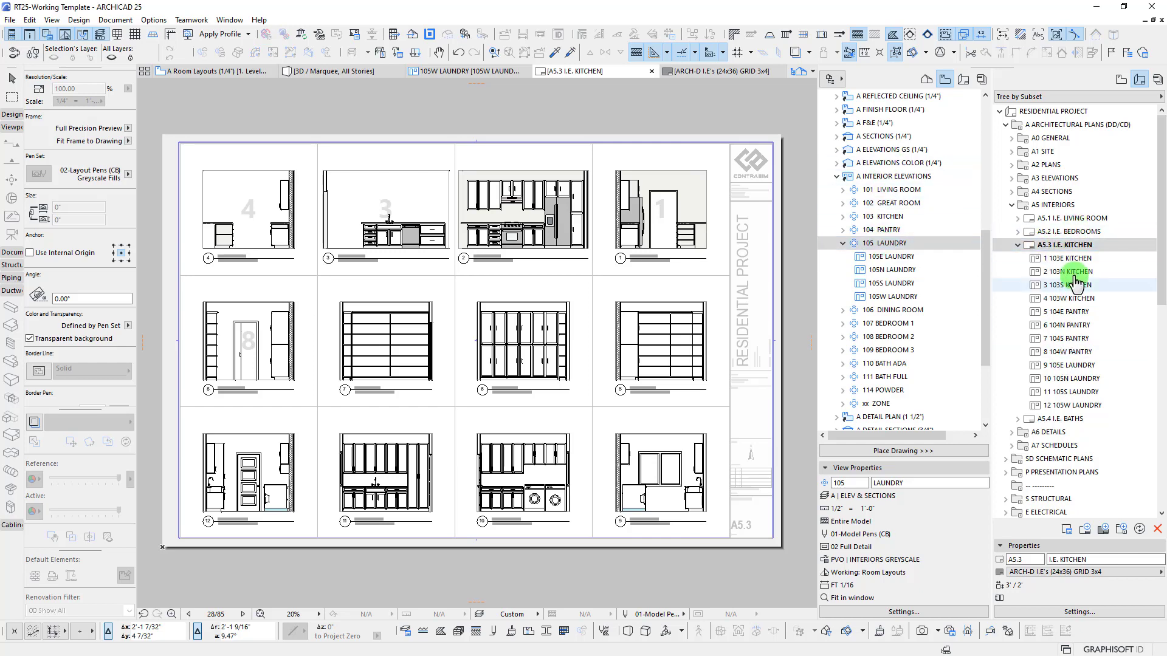
Open the A Room Layouts (1/4") plan and examine the interior elevation marker's drawing and sheet references in the laundry room
{"action": "left_click", "coordinate": [204, 71]}
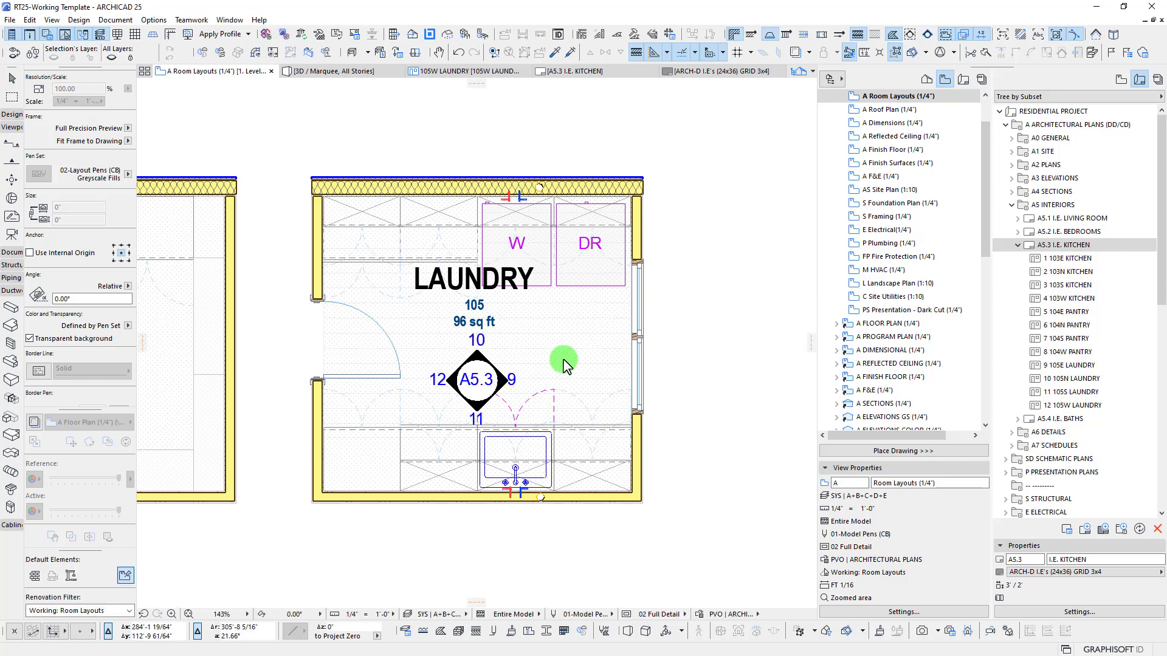
{"action": "middle_click_drag", "start_coordinate": [587, 325], "coordinate": [560, 328]}
{"action": "middle_click_drag", "start_coordinate": [439, 243], "coordinate": [493, 216]}
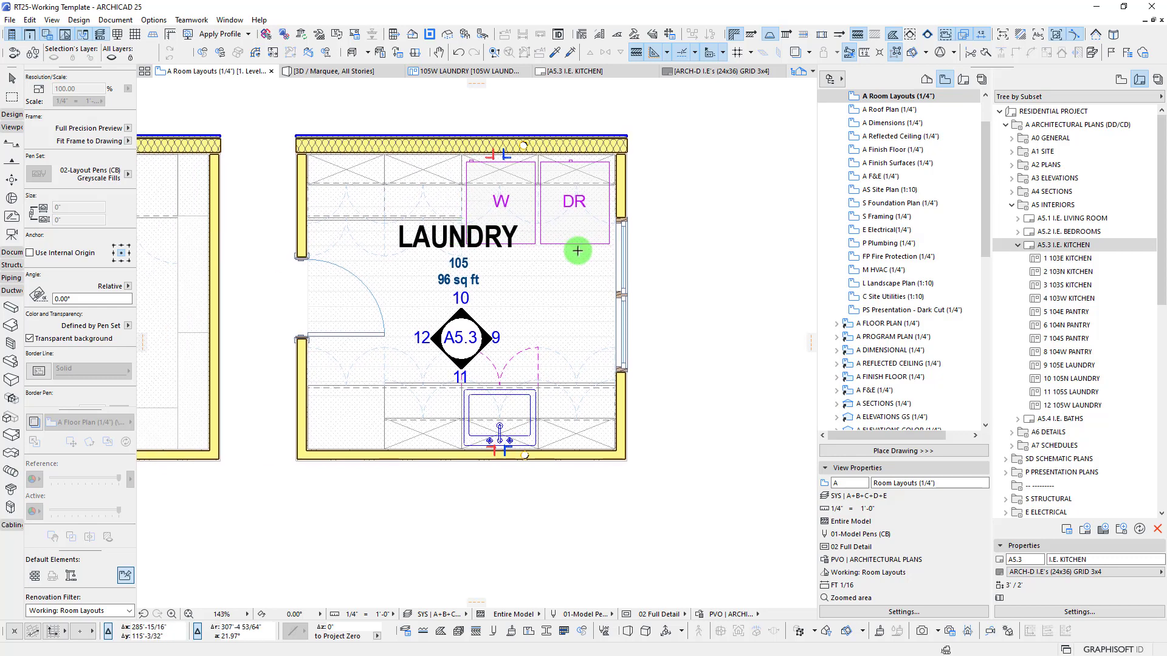
{"action": "scroll", "coordinate": [316, 195], "scroll_direction": "down", "scroll_amount": 2}
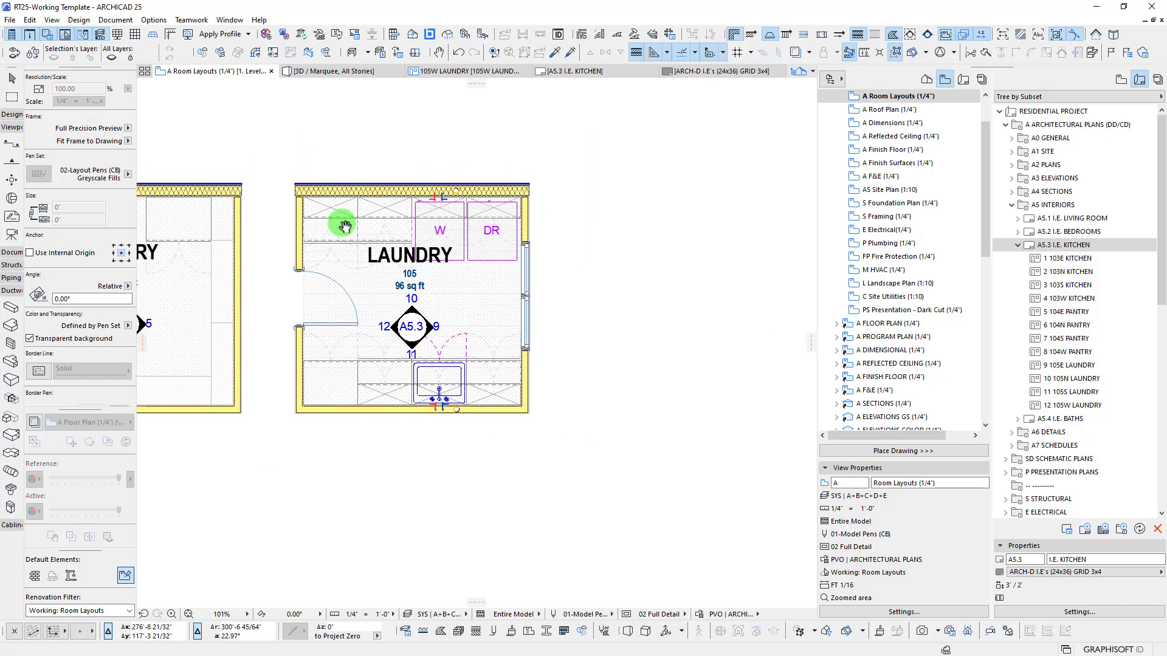
{"action": "scroll", "coordinate": [372, 209], "scroll_direction": "up", "scroll_amount": 3}
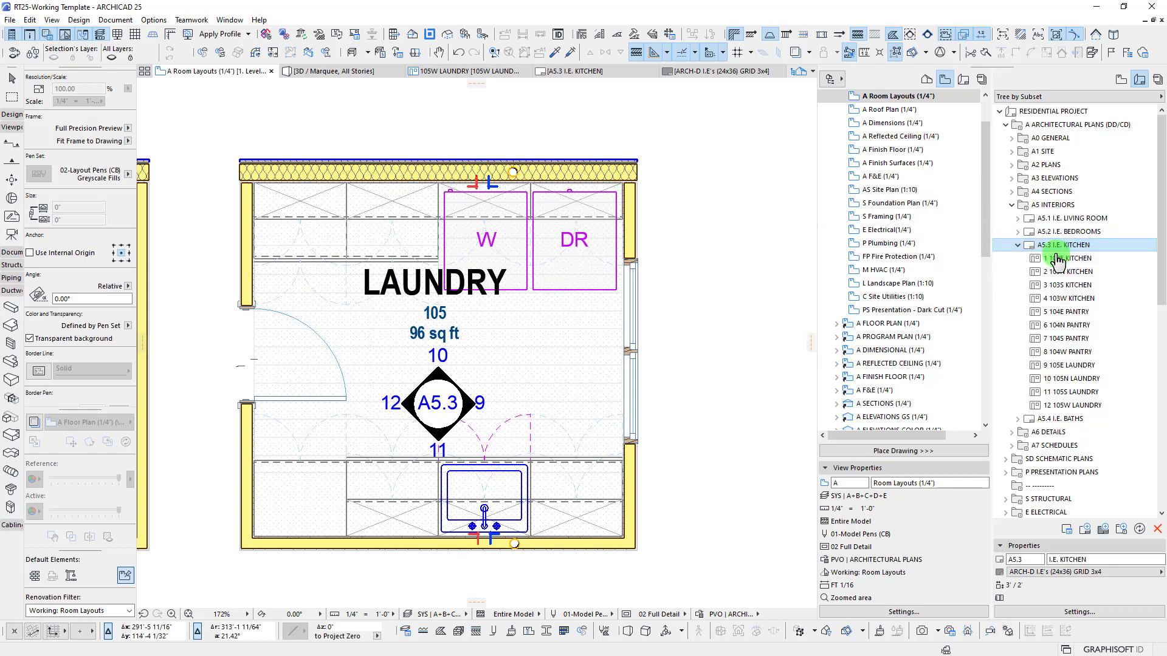
{"action": "middle_click_drag", "start_coordinate": [618, 318], "coordinate": [632, 294]}
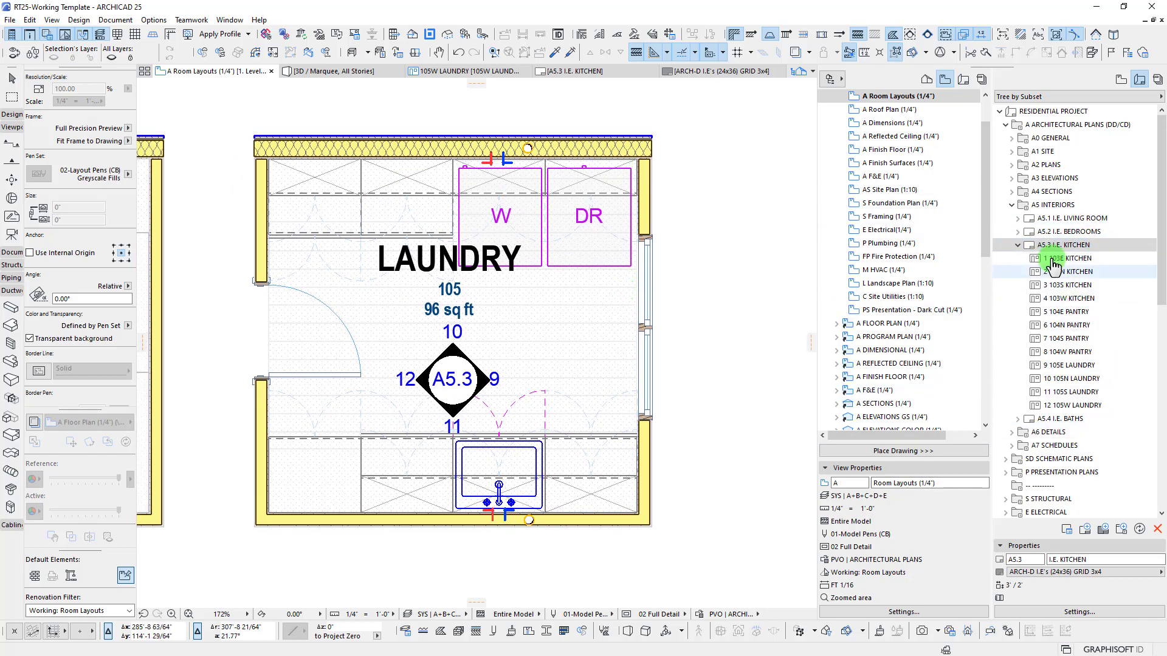
Draw a narrow rectangular marquee enclosing the full length of the laundry room's east window wall and its corners
{"action": "left_click", "coordinate": [11, 98]}
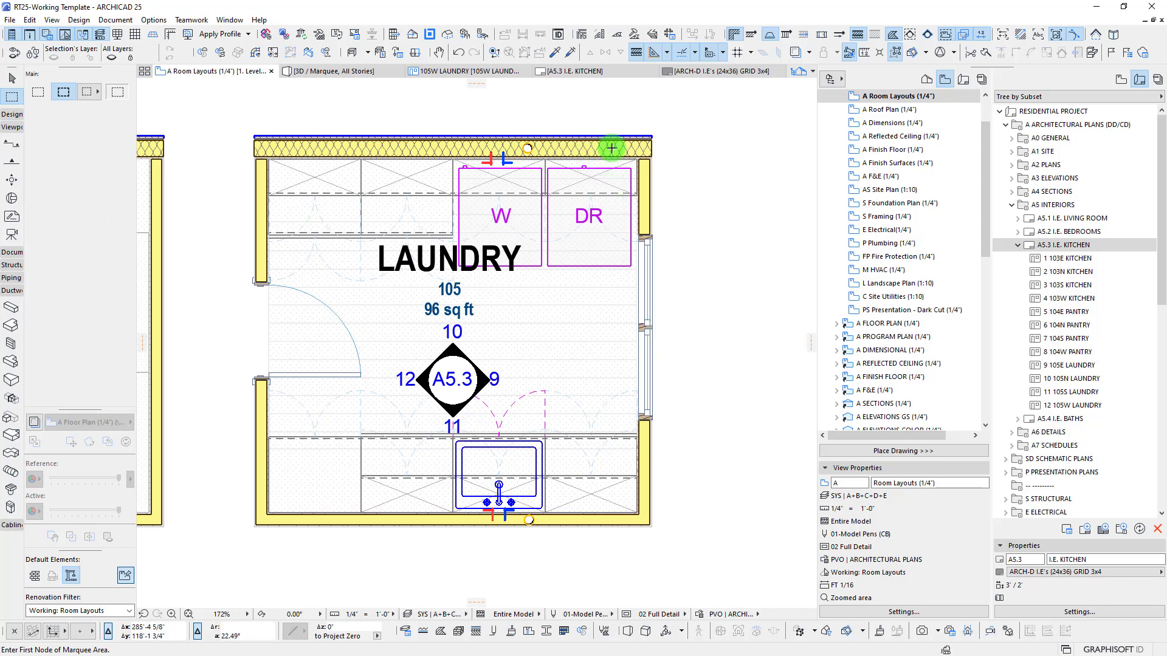
{"action": "scroll", "coordinate": [632, 120], "scroll_direction": "up", "scroll_amount": 5}
{"action": "middle_click_drag", "start_coordinate": [619, 159], "coordinate": [544, 144]}
{"action": "scroll", "coordinate": [560, 169], "scroll_direction": "down", "scroll_amount": 1}
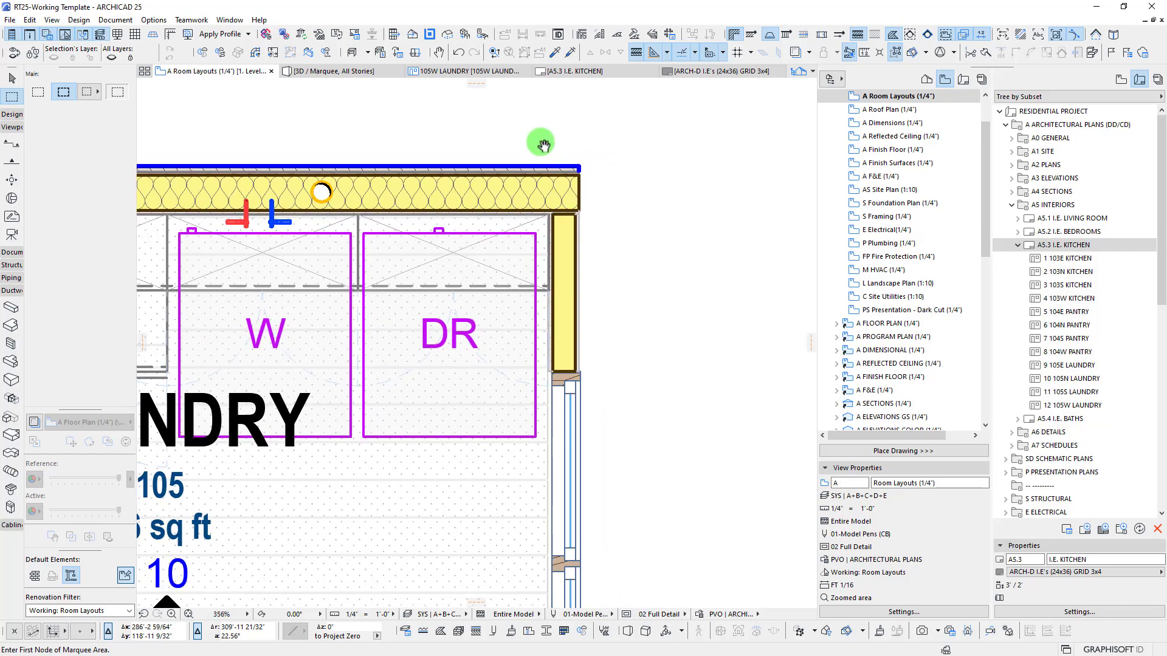
{"action": "left_click", "coordinate": [542, 147]}
{"action": "scroll", "coordinate": [574, 464], "scroll_direction": "down", "scroll_amount": 5}
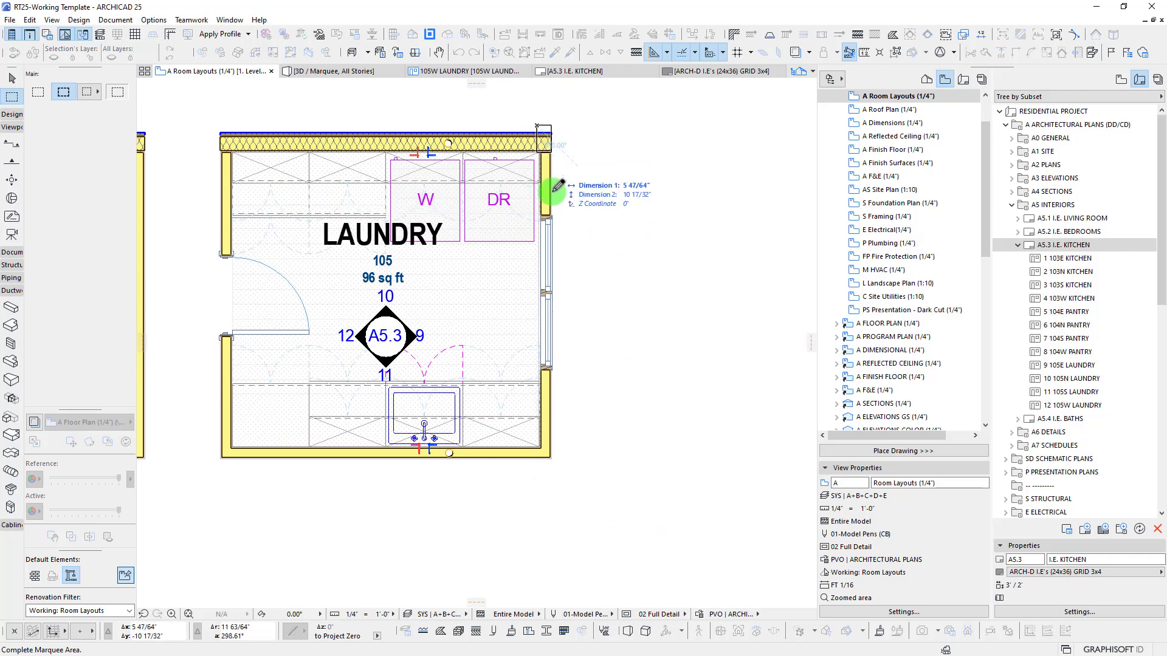
{"action": "left_click", "coordinate": [560, 473]}
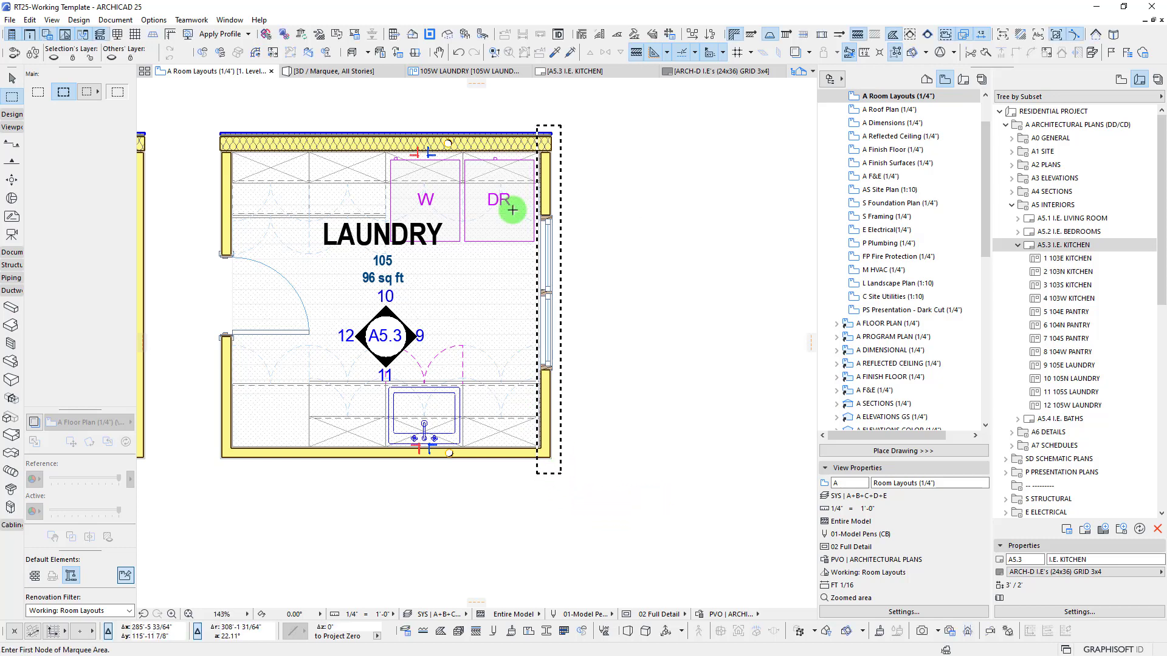
Stretch the marqueed east wall of the laundry room horizontally outward by 1'
{"action": "left_click", "coordinate": [29, 20]}
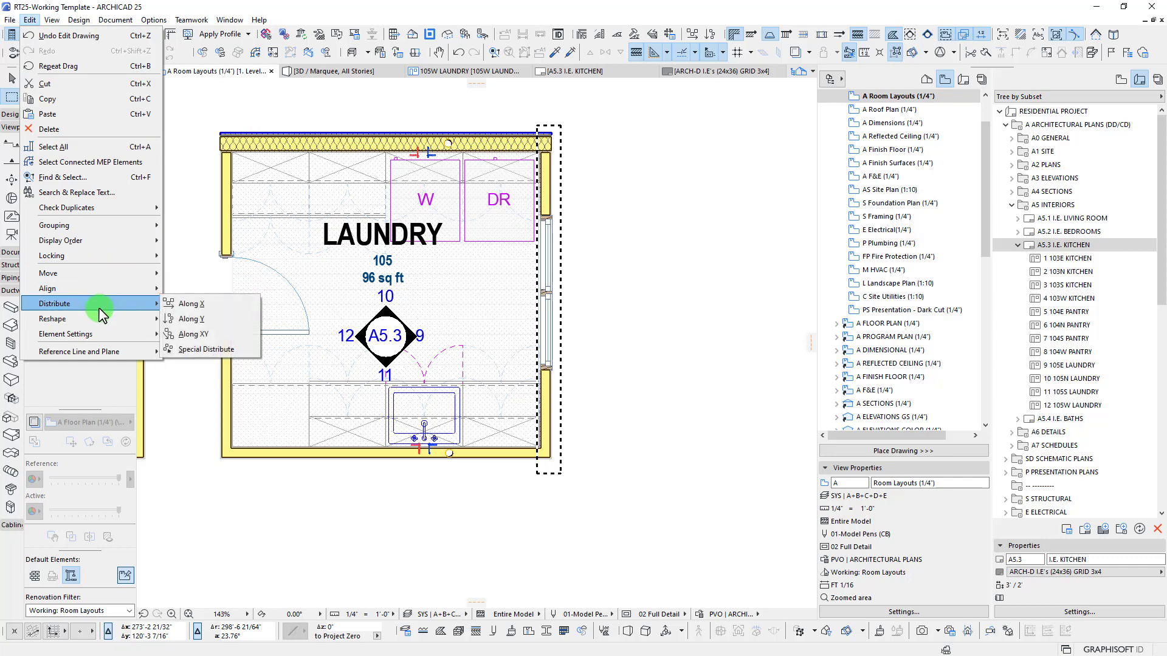
{"action": "mouse_move", "coordinate": [99, 321]}
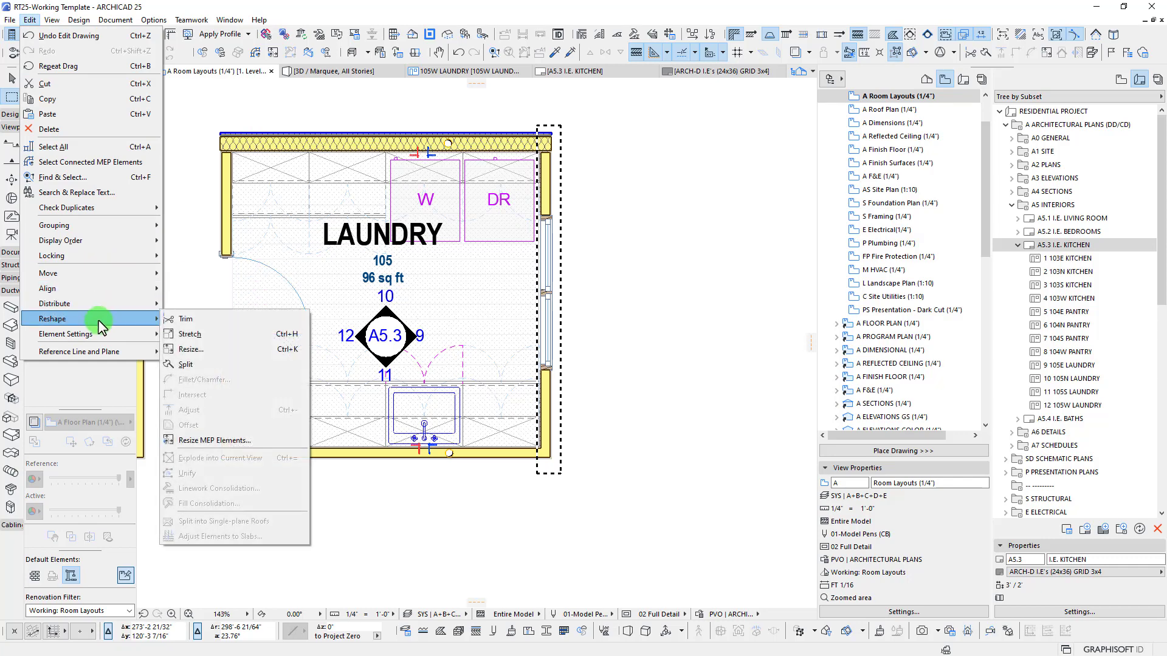
{"action": "left_click", "coordinate": [218, 334]}
{"action": "left_click", "coordinate": [551, 146]}
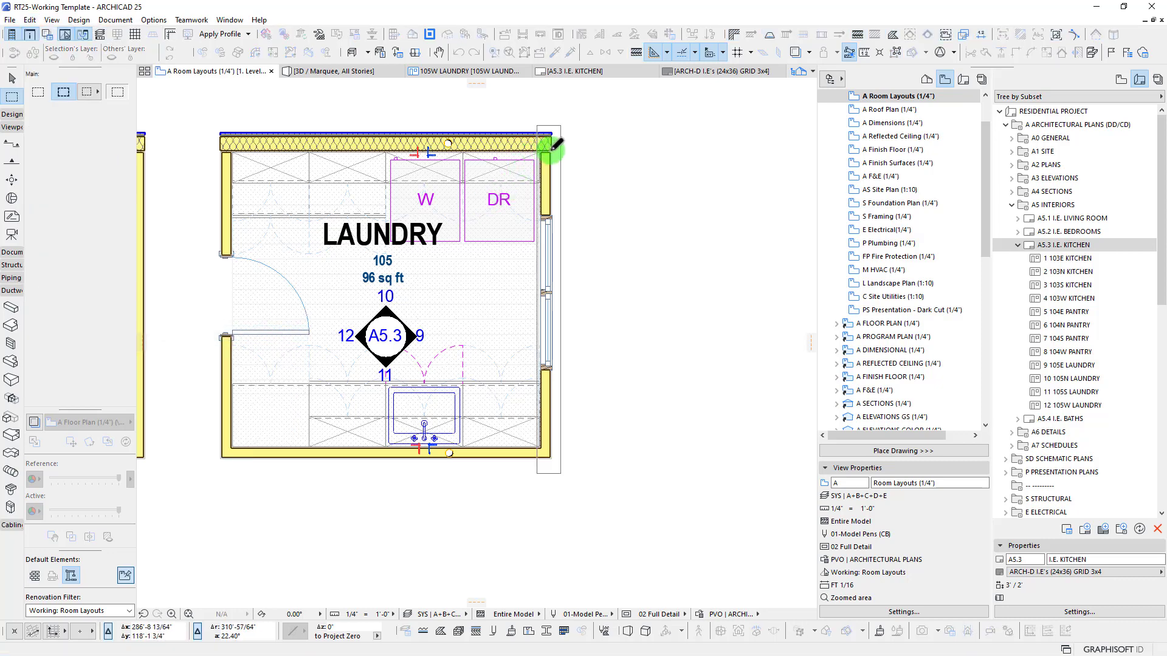
{"action": "right_click", "coordinate": [576, 150]}
{"action": "left_click", "coordinate": [617, 121]}
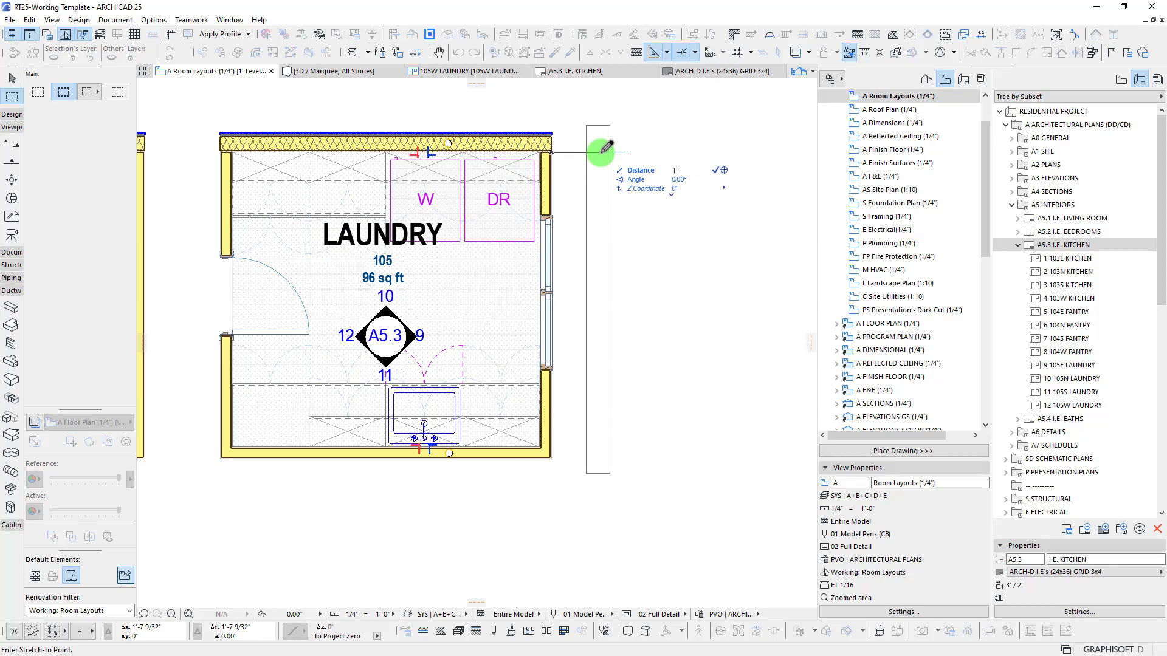
{"action": "type", "text": "1"}
{"action": "key", "text": "Return"}
{"action": "scroll", "coordinate": [507, 223], "scroll_direction": "up", "scroll_amount": 1}
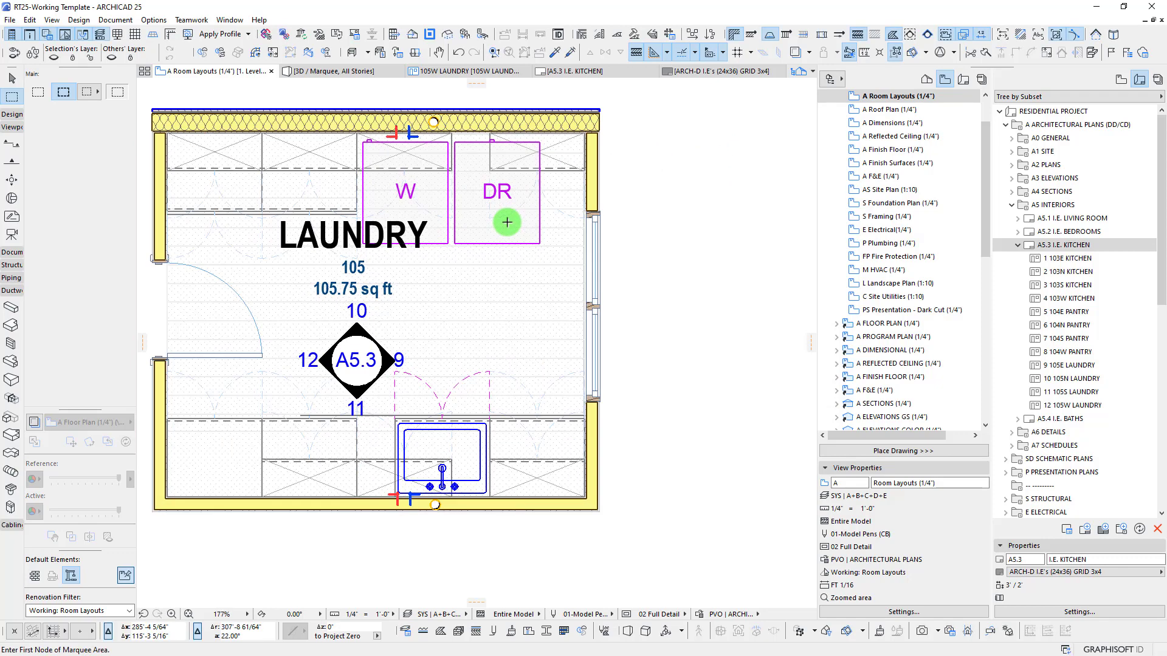
Clear the marquee and move the laundry sink cabinet west until it meets the adjacent cabinet on the south wall
{"action": "scroll", "coordinate": [507, 223], "scroll_direction": "up", "scroll_amount": 2}
{"action": "middle_click_drag", "start_coordinate": [563, 335], "coordinate": [626, 292]}
{"action": "scroll", "coordinate": [611, 283], "scroll_direction": "down", "scroll_amount": 3}
{"action": "scroll", "coordinate": [610, 287], "scroll_direction": "down", "scroll_amount": 2}
{"action": "key", "text": "Escape"}
{"action": "scroll", "coordinate": [480, 399], "scroll_direction": "up", "scroll_amount": 4}
{"action": "middle_click_drag", "start_coordinate": [467, 374], "coordinate": [474, 361]}
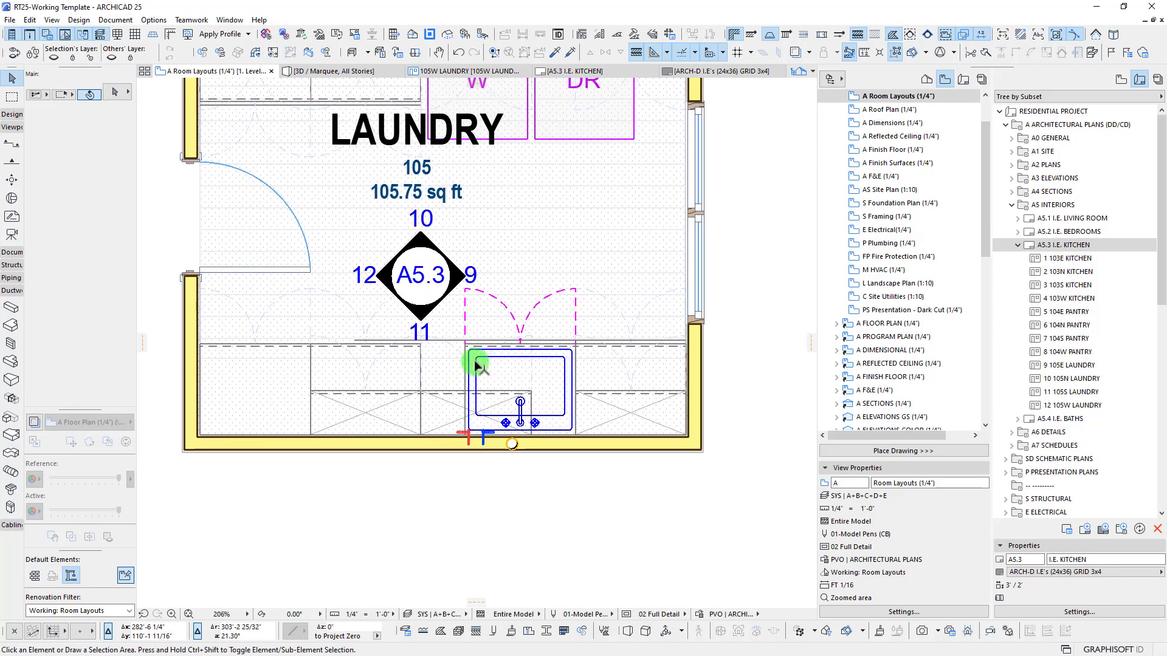
{"action": "left_click", "coordinate": [464, 343]}
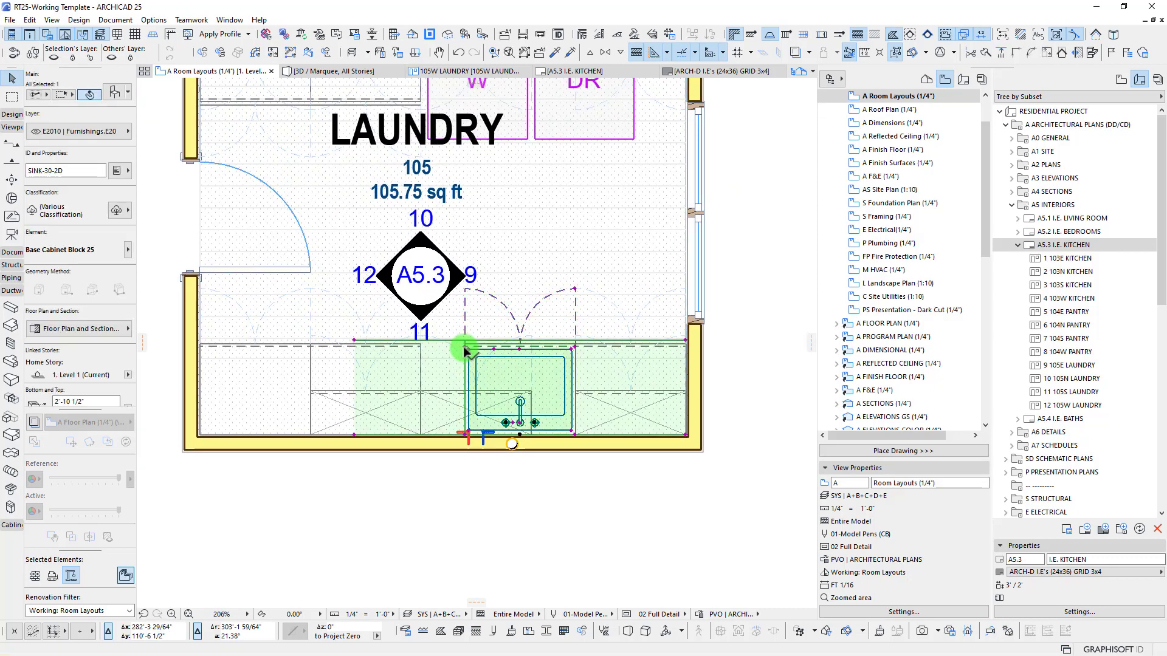
{"action": "left_click", "coordinate": [463, 345]}
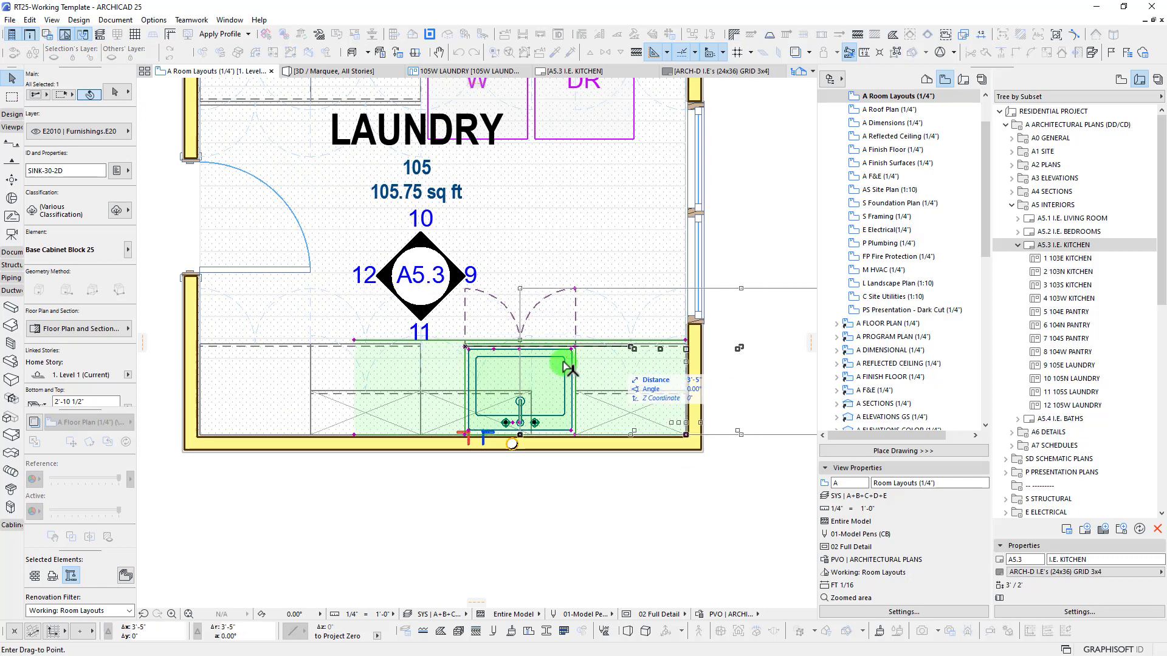
{"action": "left_click", "coordinate": [422, 347]}
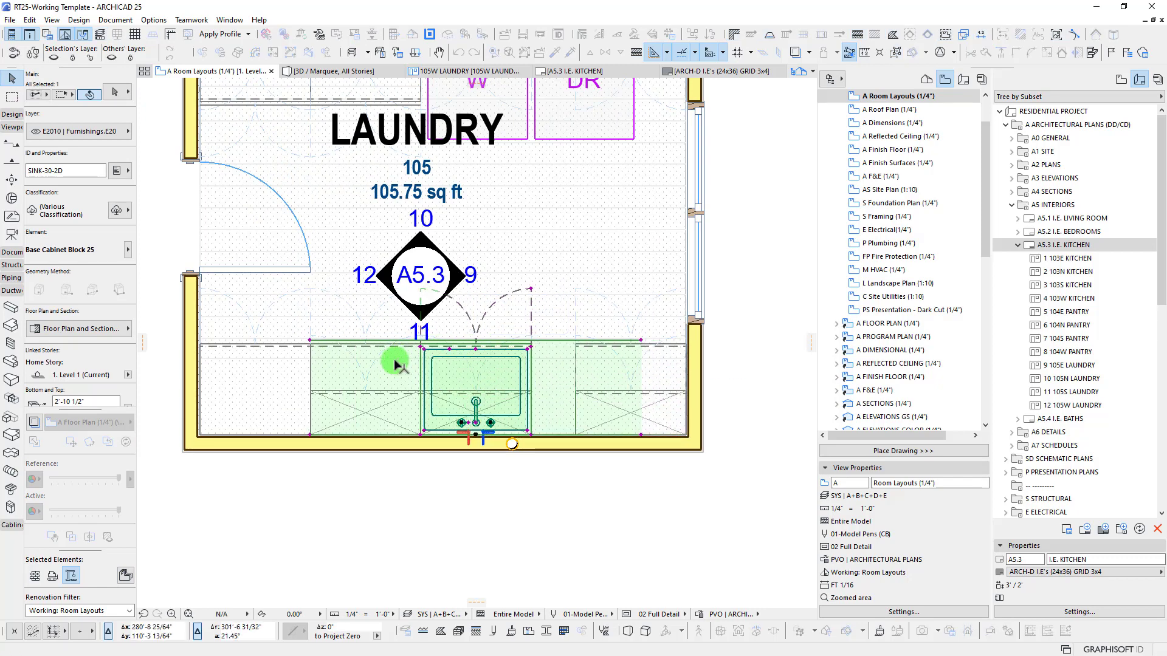
Stretch the sink cabinet's countertop east to the inner face of the window wall
{"action": "middle_click_drag", "start_coordinate": [641, 308], "coordinate": [630, 312]}
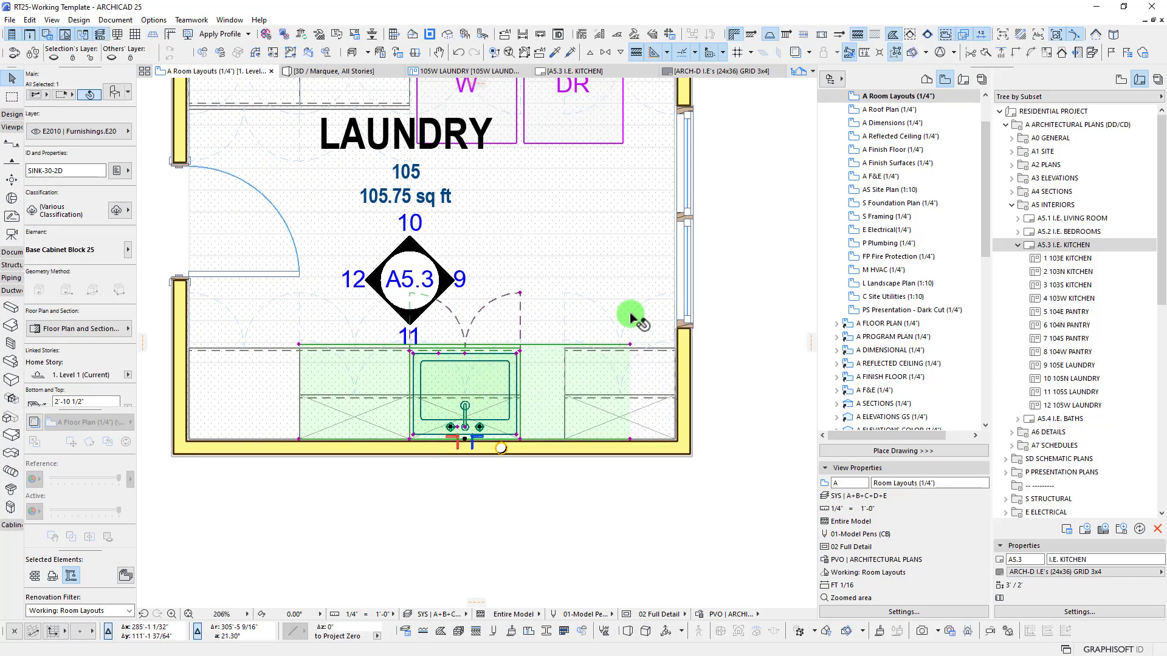
{"action": "left_click", "coordinate": [629, 344]}
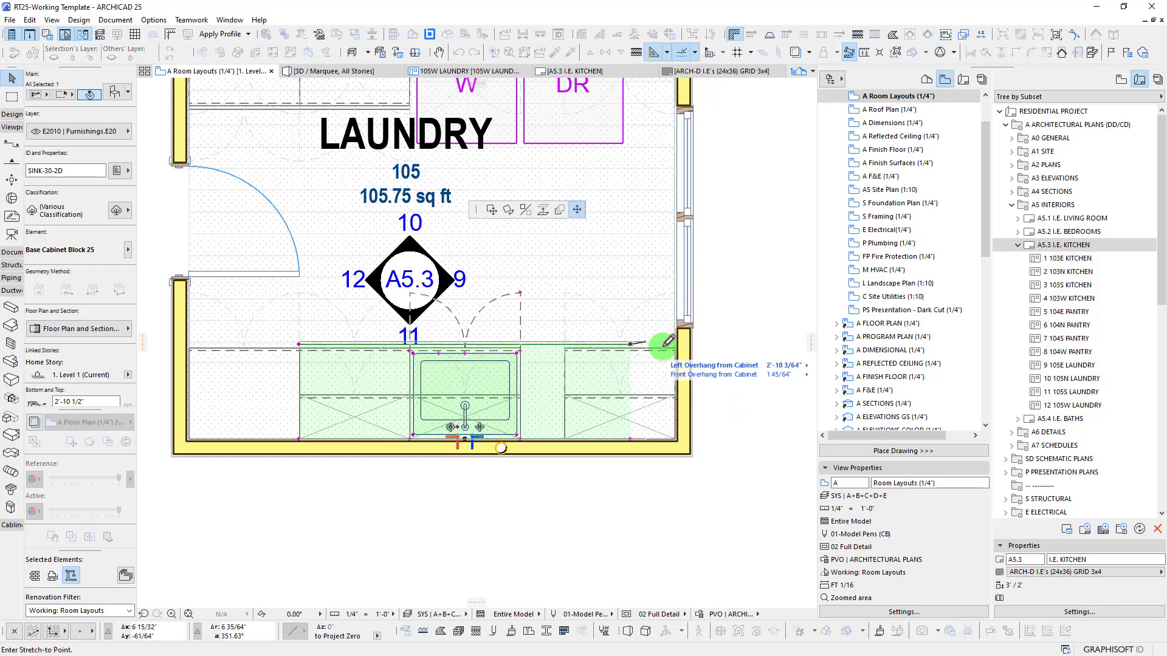
{"action": "left_click", "coordinate": [673, 342]}
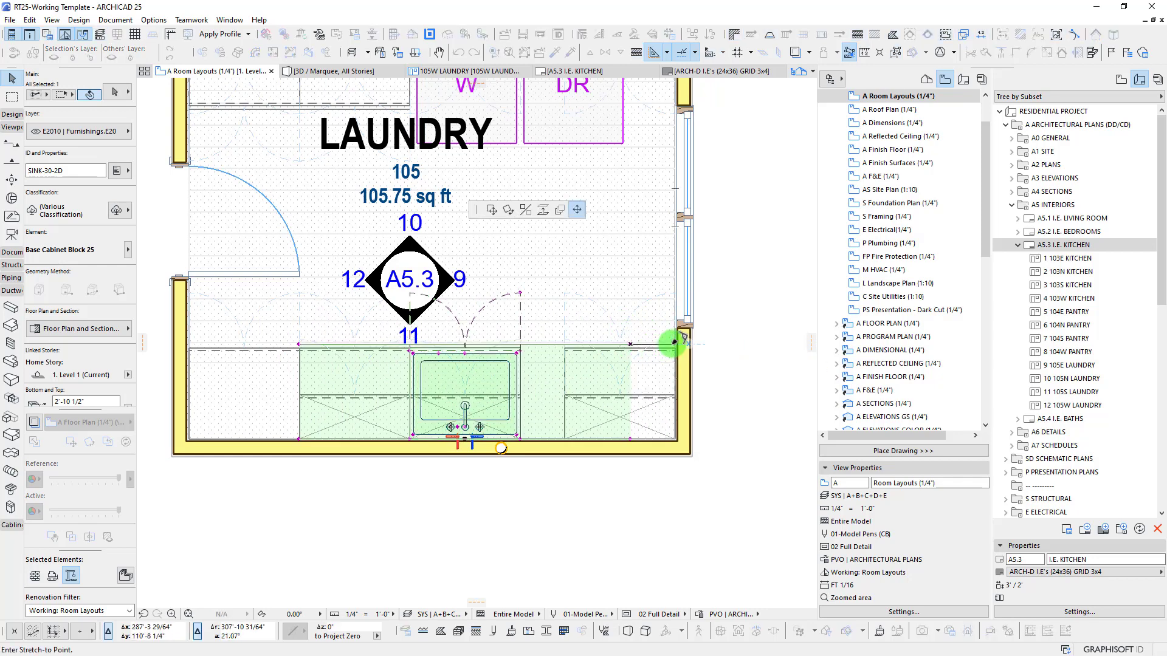
Move the base and wall cabinets east of the laundry sink together until they abut the sink cabinet
{"action": "left_click", "coordinate": [564, 349]}
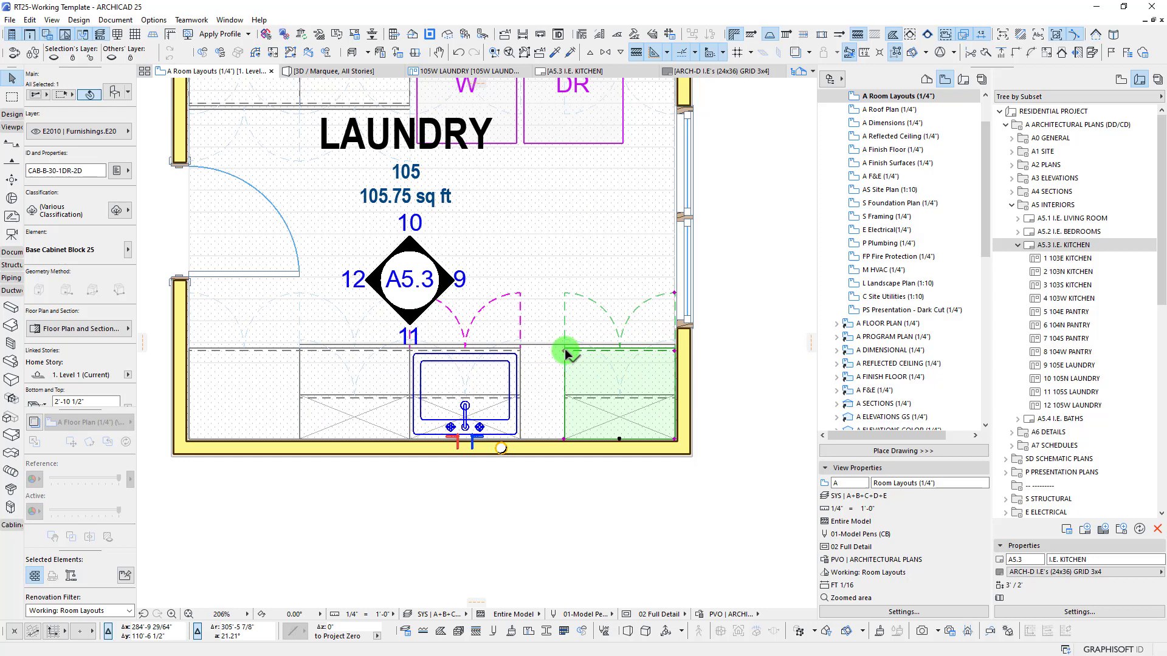
{"action": "left_click", "coordinate": [563, 395], "text": "shift"}
{"action": "left_click_drag", "start_coordinate": [564, 354], "coordinate": [649, 348]}
{"action": "scroll", "coordinate": [629, 370], "scroll_direction": "down", "scroll_amount": 1}
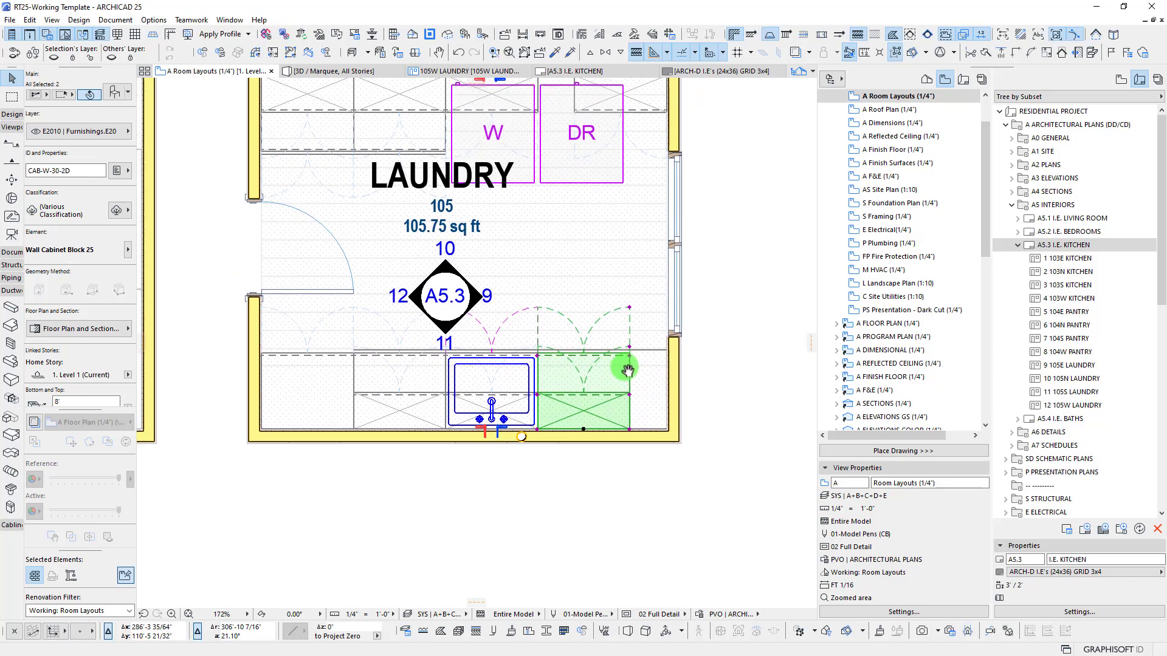
{"action": "middle_click_drag", "start_coordinate": [629, 369], "coordinate": [622, 382]}
{"action": "middle_click_drag", "start_coordinate": [716, 290], "coordinate": [686, 357]}
{"action": "key", "text": "Escape"}
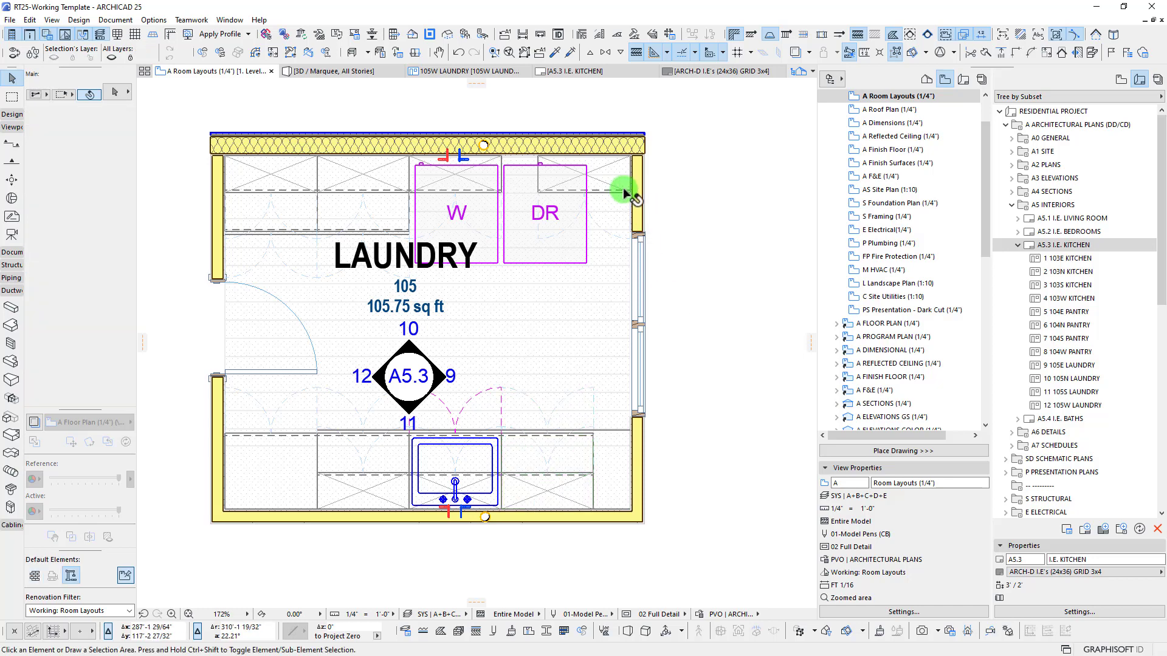
Move the wall cabinet above the dryer west until it abuts the neighbouring upper cabinet on the north wall
{"action": "left_click", "coordinate": [628, 191]}
{"action": "left_click_drag", "start_coordinate": [538, 156], "coordinate": [502, 156]}
{"action": "middle_click_drag", "start_coordinate": [594, 242], "coordinate": [601, 217]}
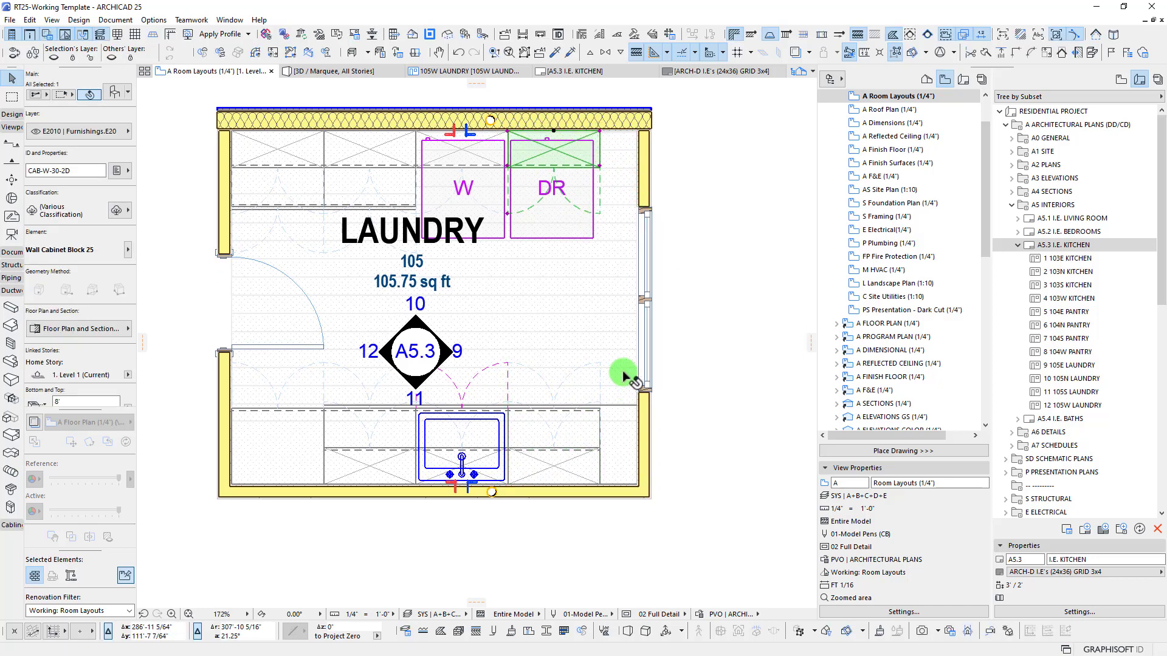
{"action": "key", "text": "Escape"}
Examine the widened laundry room plan, including its cabinet runs, appliances and elevation marker
{"action": "scroll", "coordinate": [626, 196], "scroll_direction": "down", "scroll_amount": 1}
{"action": "middle_click_drag", "start_coordinate": [616, 292], "coordinate": [615, 347]}
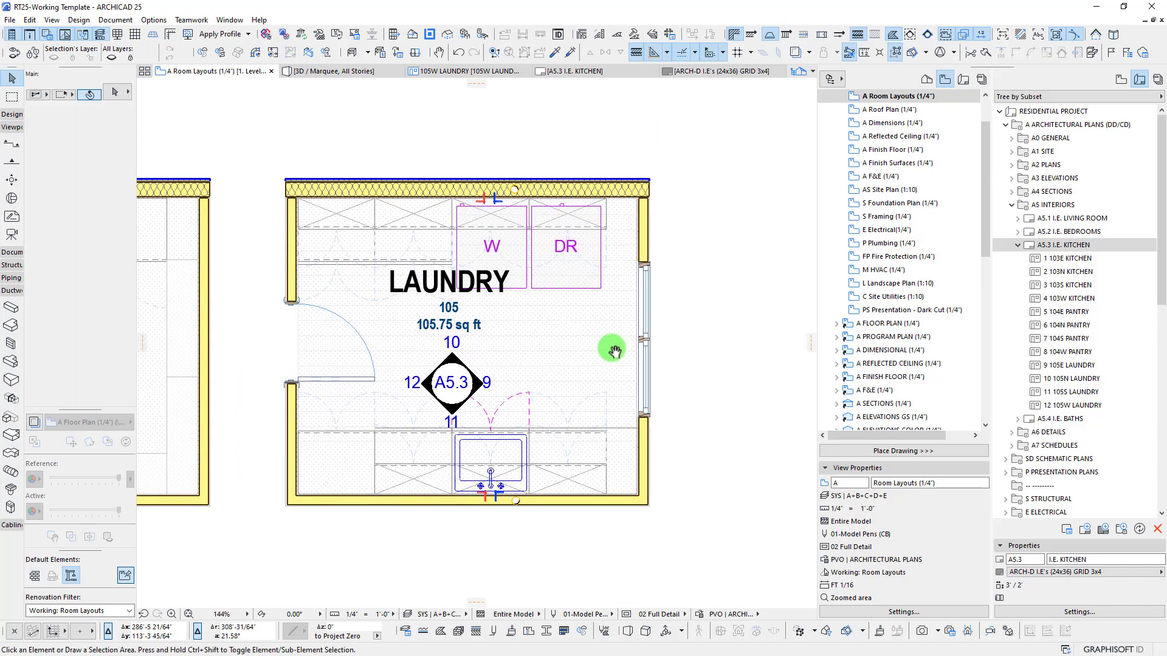
{"action": "scroll", "coordinate": [615, 346], "scroll_direction": "up", "scroll_amount": 2}
{"action": "scroll", "coordinate": [612, 253], "scroll_direction": "down", "scroll_amount": 2}
{"action": "middle_click_drag", "start_coordinate": [615, 243], "coordinate": [609, 284]}
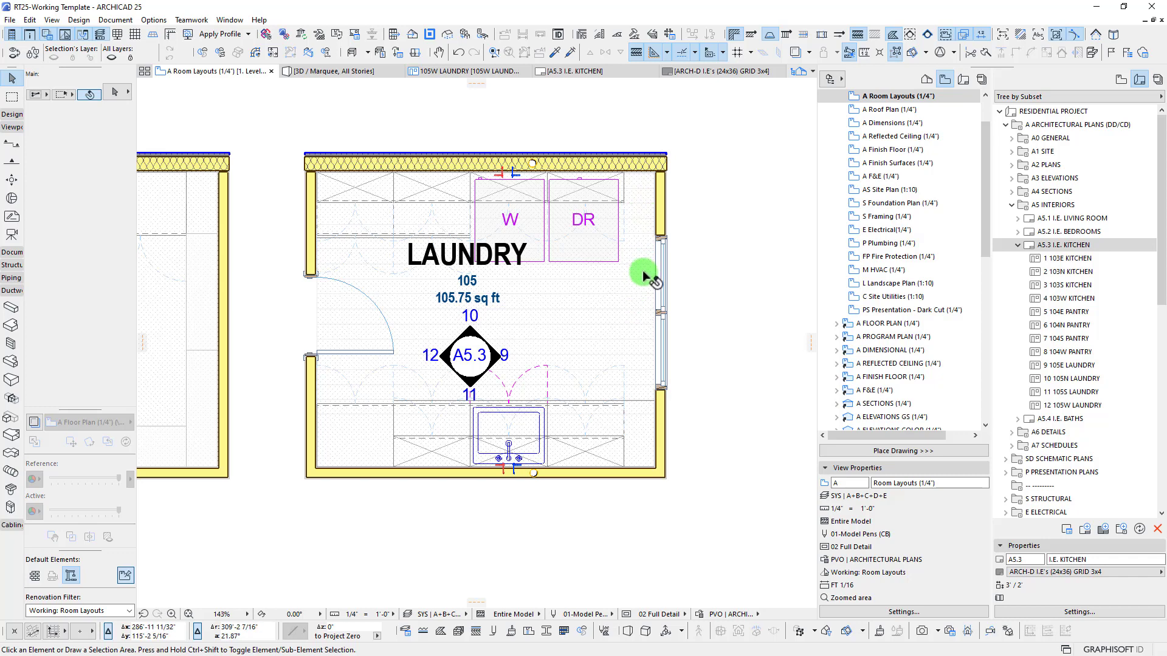
{"action": "middle_click_drag", "start_coordinate": [628, 444], "coordinate": [630, 453]}
{"action": "scroll", "coordinate": [626, 282], "scroll_direction": "up", "scroll_amount": 1}
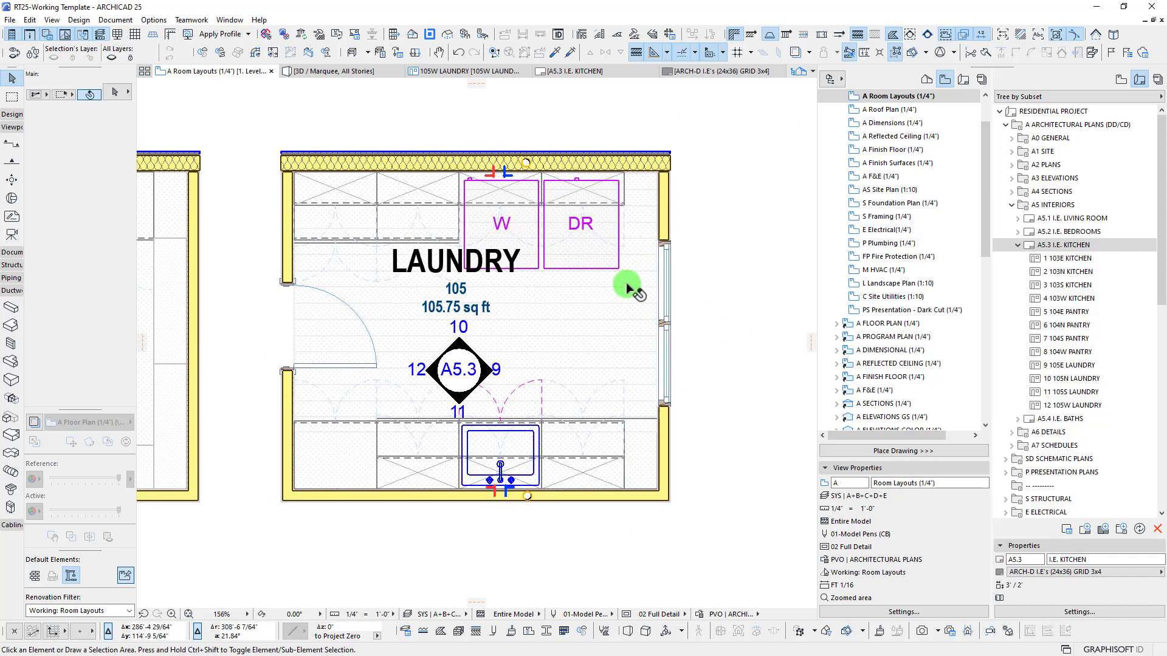
{"action": "middle_click_drag", "start_coordinate": [626, 282], "coordinate": [656, 263]}
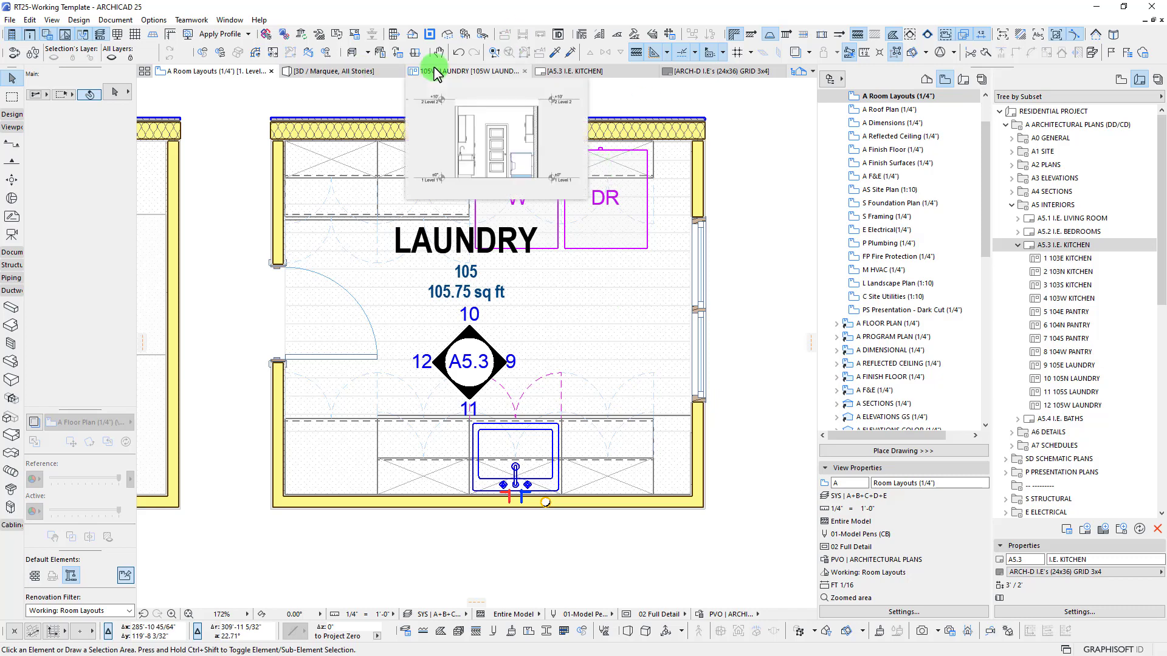
Open the A5.3 I.E. KITCHEN layout and examine its laundry elevation drawings for the revised room and cabinets
{"action": "mouse_move", "coordinate": [702, 79]}
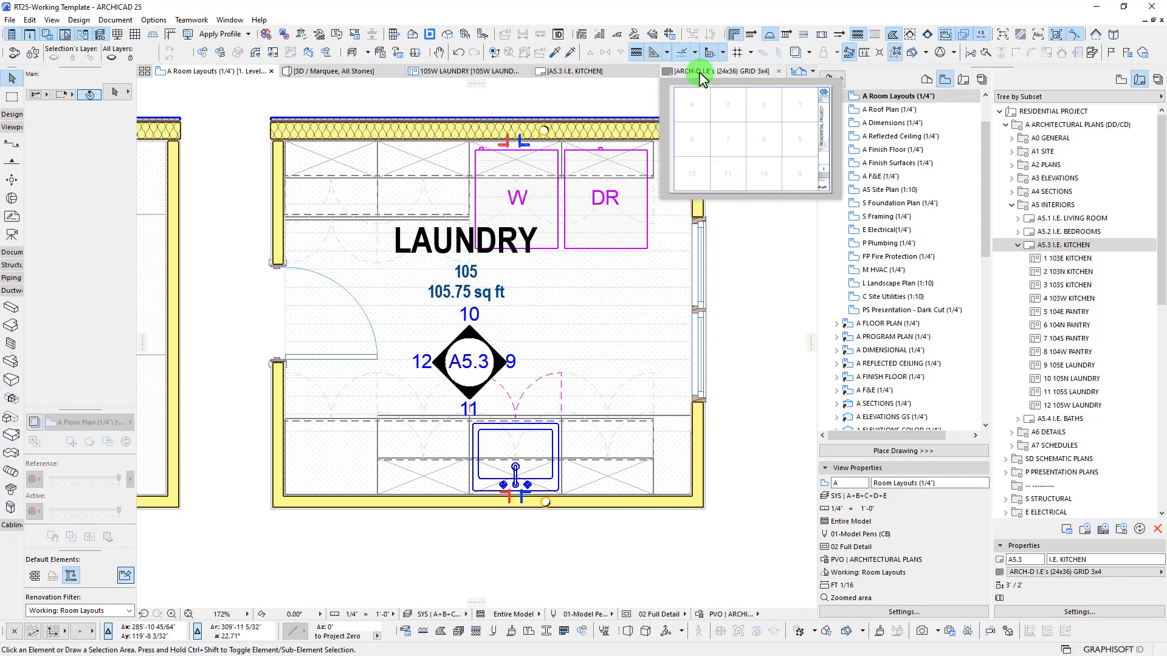
{"action": "left_click", "coordinate": [578, 73]}
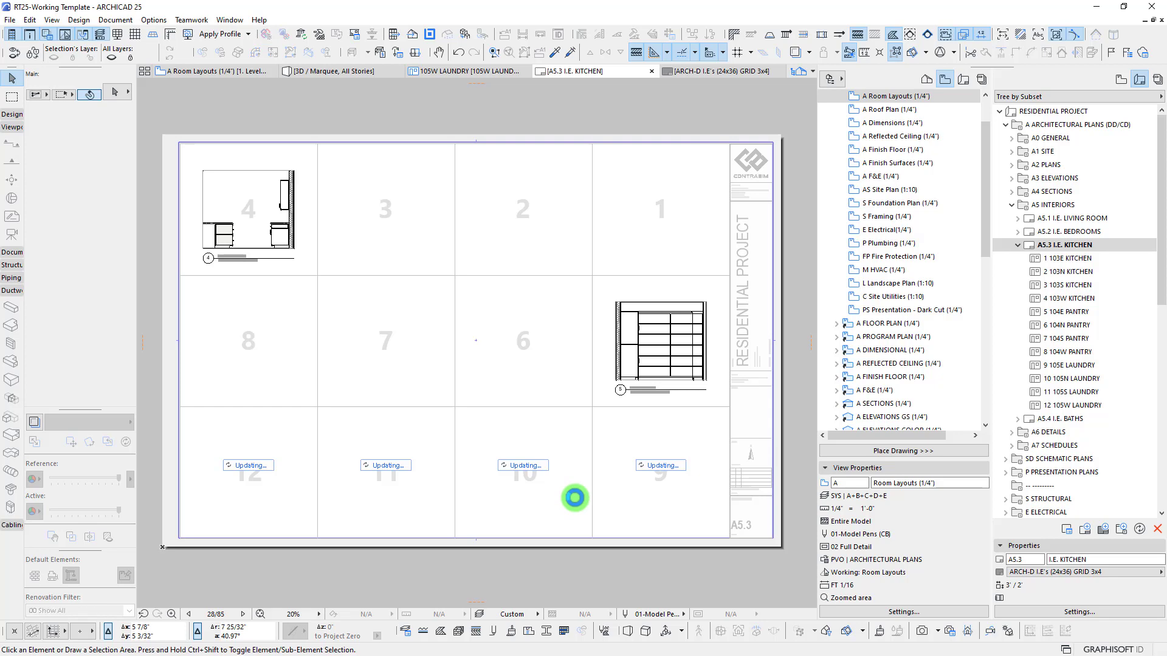
{"action": "scroll", "coordinate": [338, 477], "scroll_direction": "up", "scroll_amount": 8}
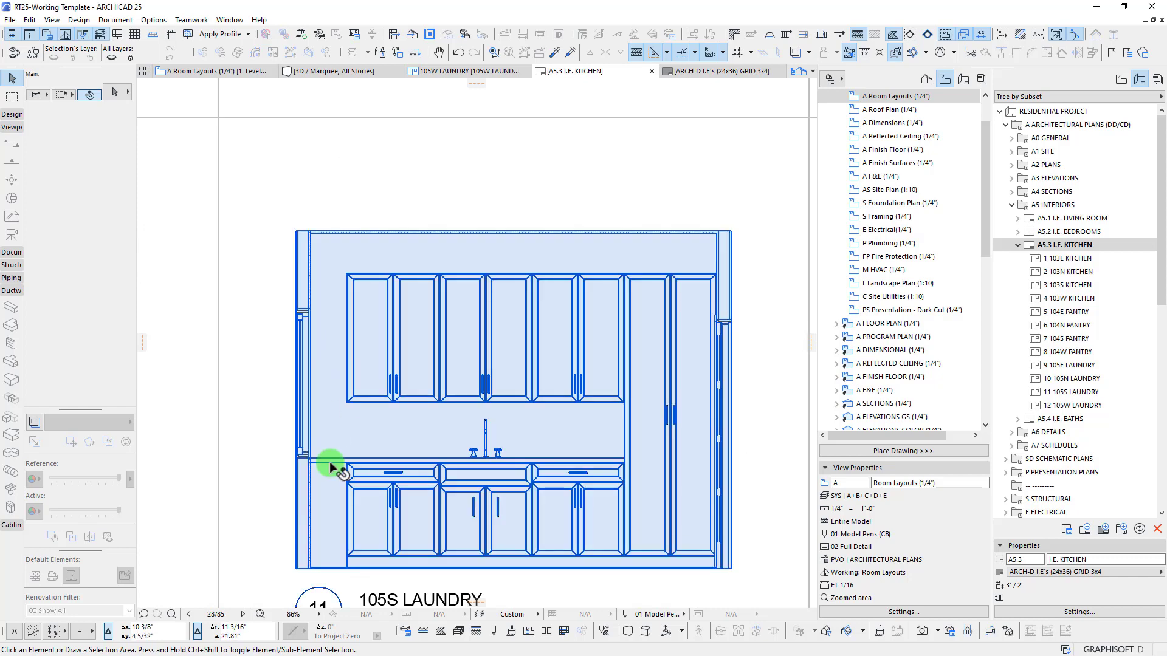
{"action": "scroll", "coordinate": [389, 429], "scroll_direction": "down", "scroll_amount": 4}
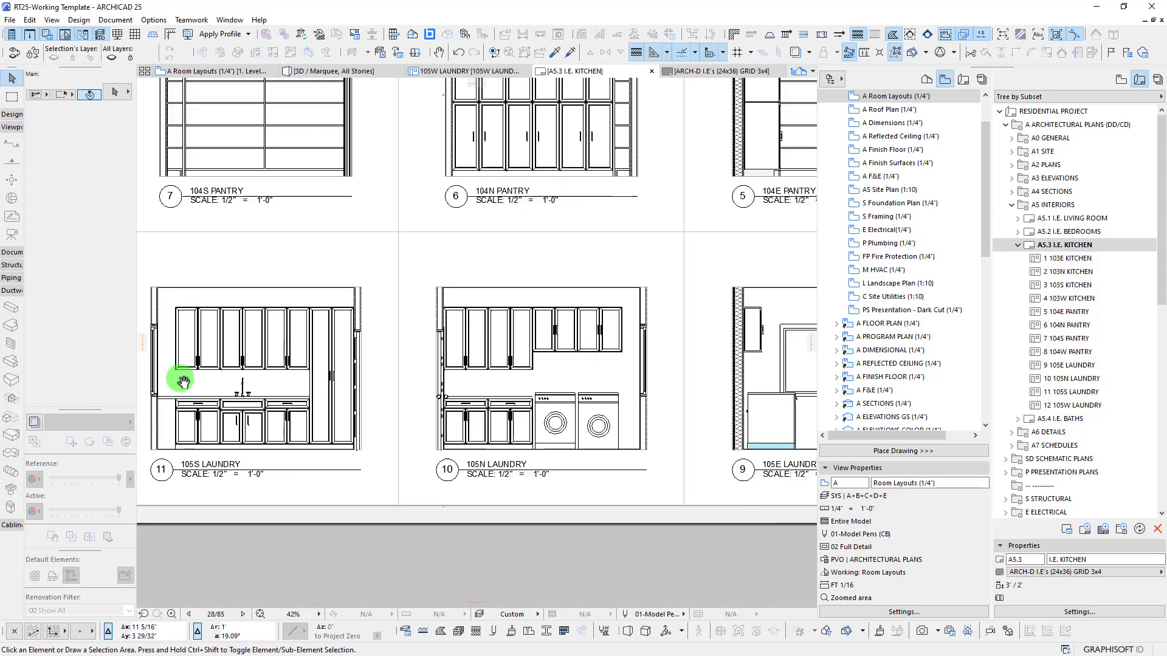
{"action": "scroll", "coordinate": [629, 362], "scroll_direction": "down", "scroll_amount": 3}
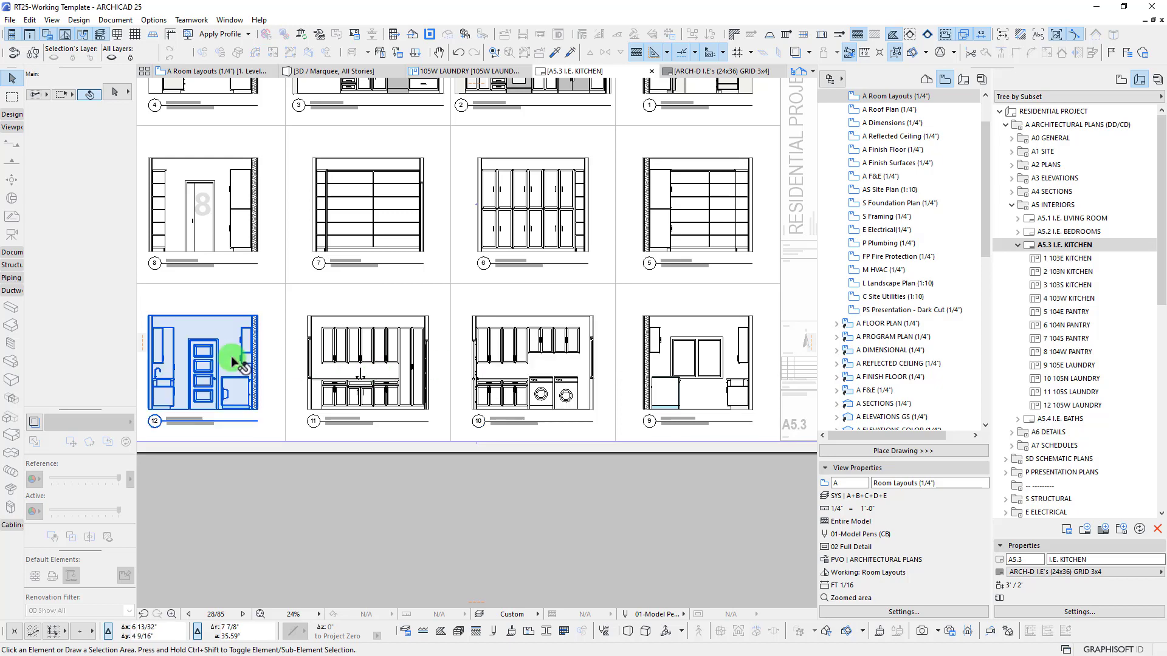
{"action": "scroll", "coordinate": [373, 367], "scroll_direction": "down", "scroll_amount": 2}
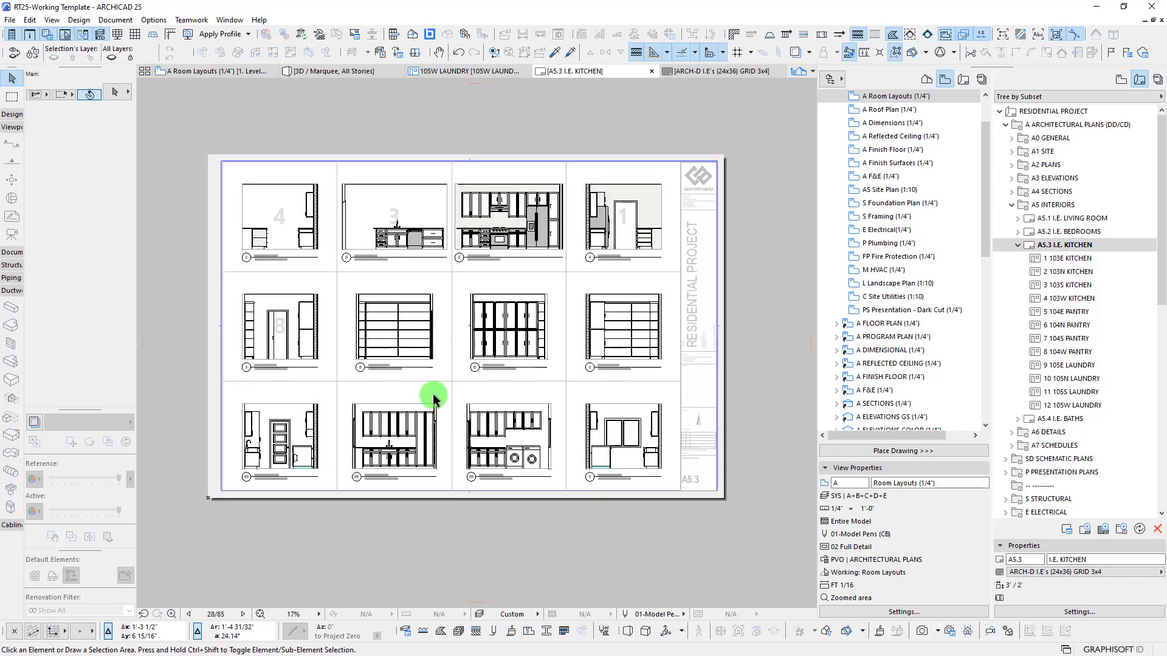
Return from the A5.3 layout to the laundry room on the A Room Layouts (1/4") plan
{"action": "scroll", "coordinate": [436, 315], "scroll_direction": "up", "scroll_amount": 1}
{"action": "scroll", "coordinate": [443, 354], "scroll_direction": "up", "scroll_amount": 1}
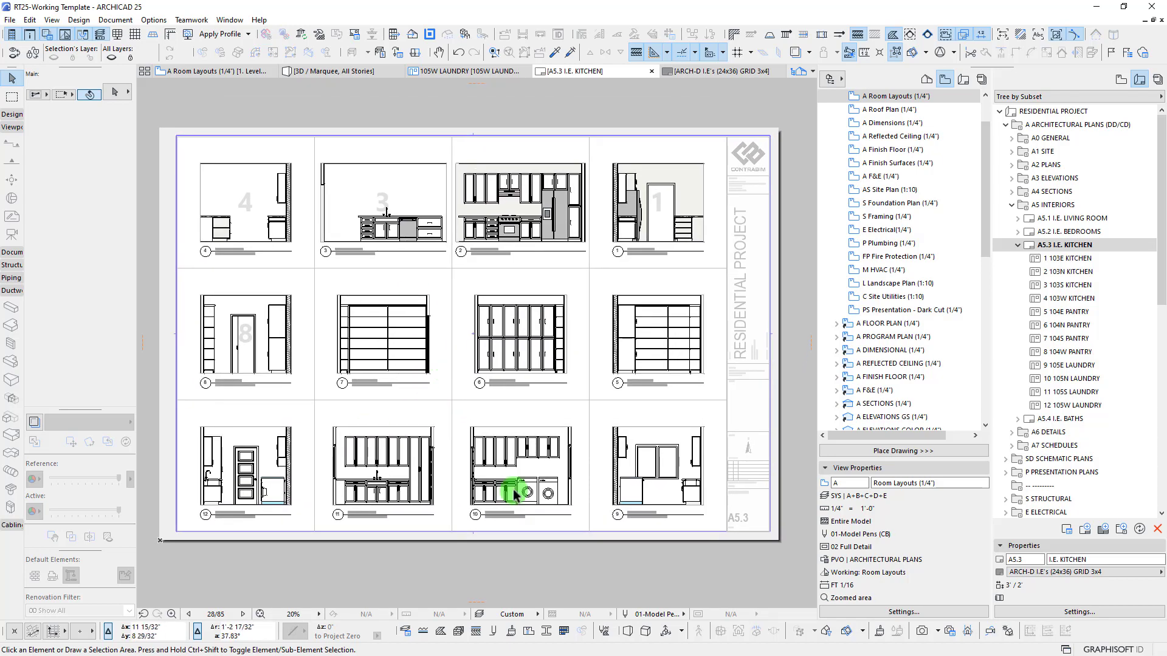
{"action": "left_click", "coordinate": [224, 72]}
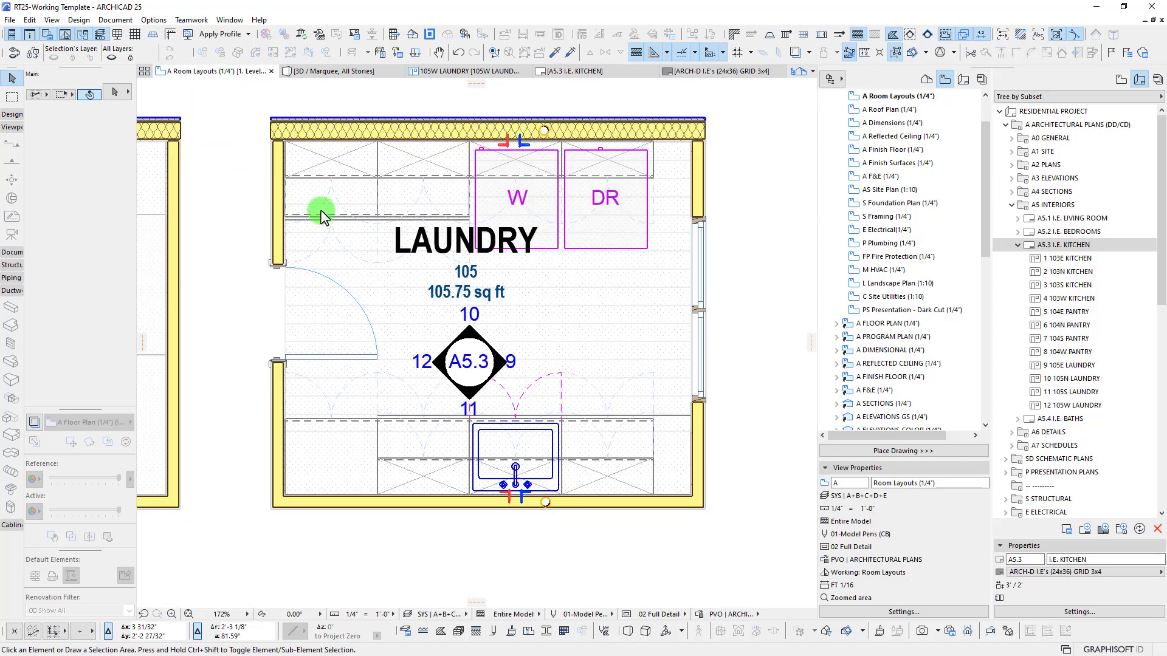
{"action": "scroll", "coordinate": [565, 242], "scroll_direction": "down", "scroll_amount": 3}
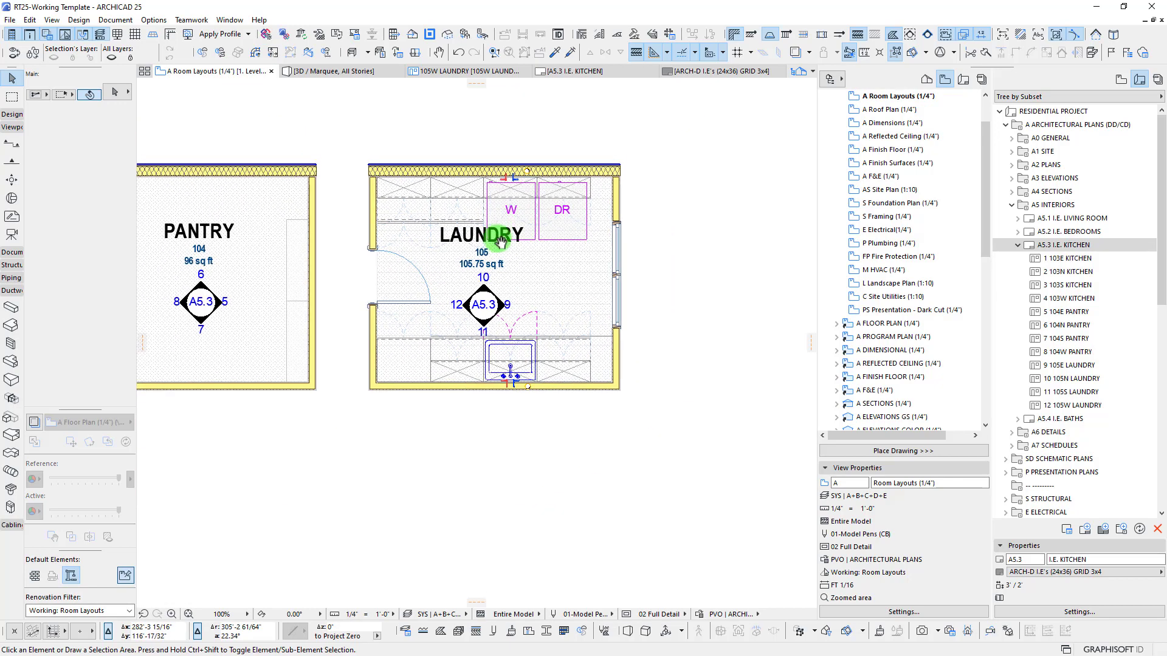
{"action": "left_click", "coordinate": [12, 96]}
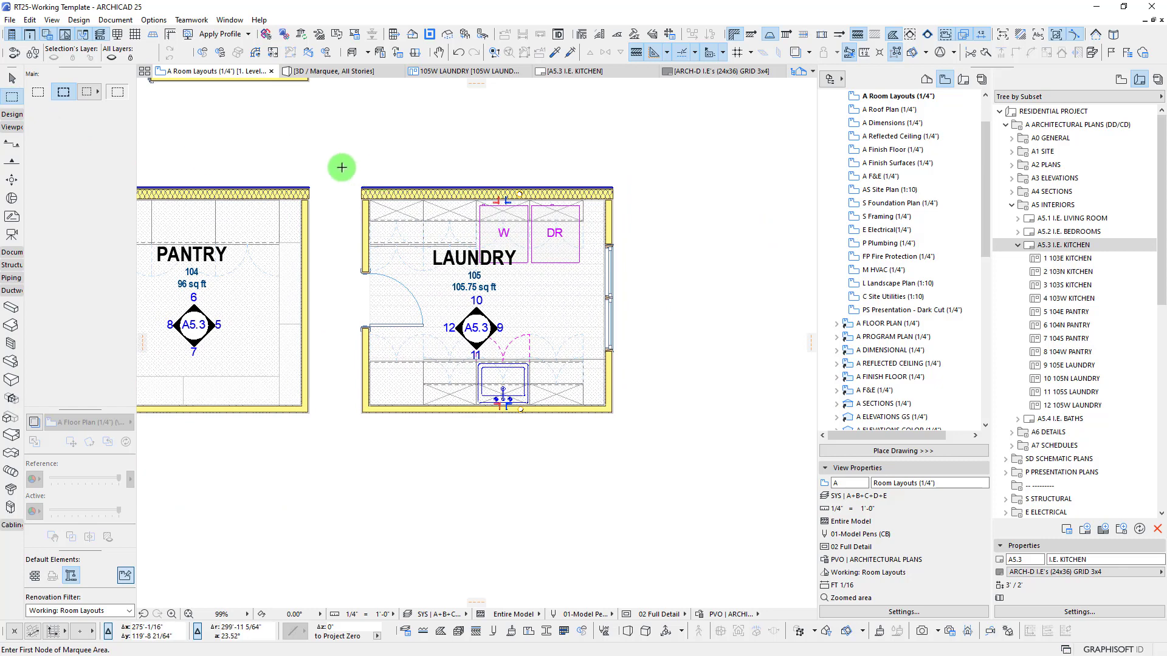
{"action": "mouse_move", "coordinate": [339, 167]}
{"action": "left_mouse_down"}
{"action": "mouse_move", "coordinate": [612, 476]}
{"action": "mouse_move", "coordinate": [663, 444]}
{"action": "left_mouse_up"}
{"action": "middle_click_drag", "start_coordinate": [533, 245], "coordinate": [529, 301]}
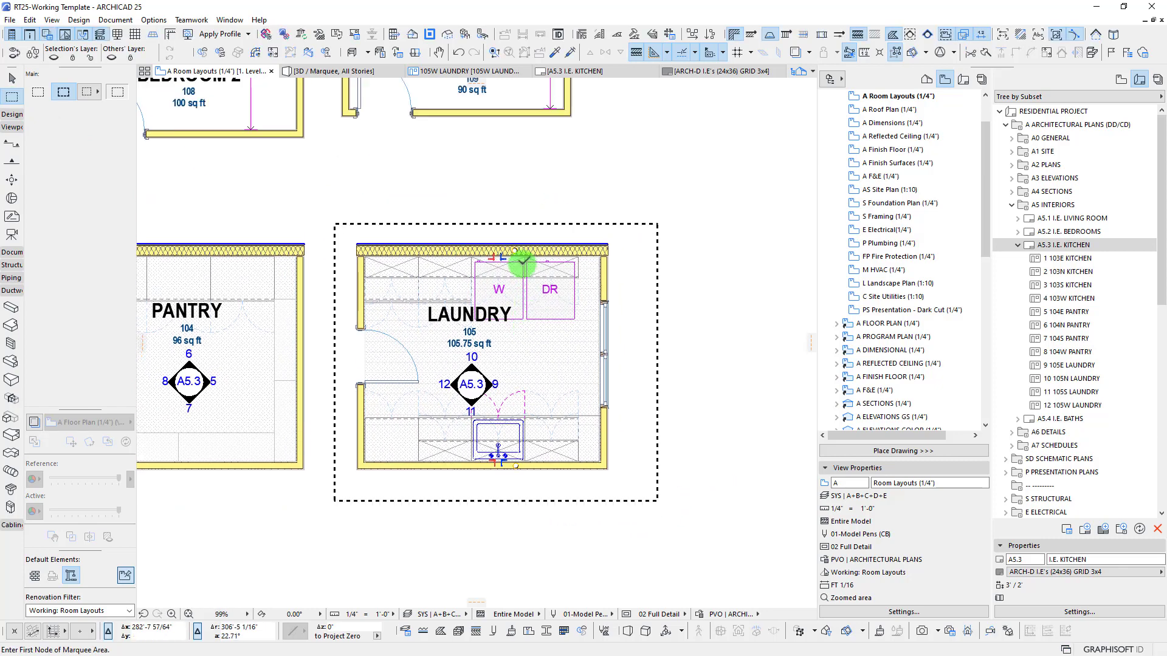
{"action": "key", "text": "ctrl+d"}
{"action": "left_click", "coordinate": [357, 240]}
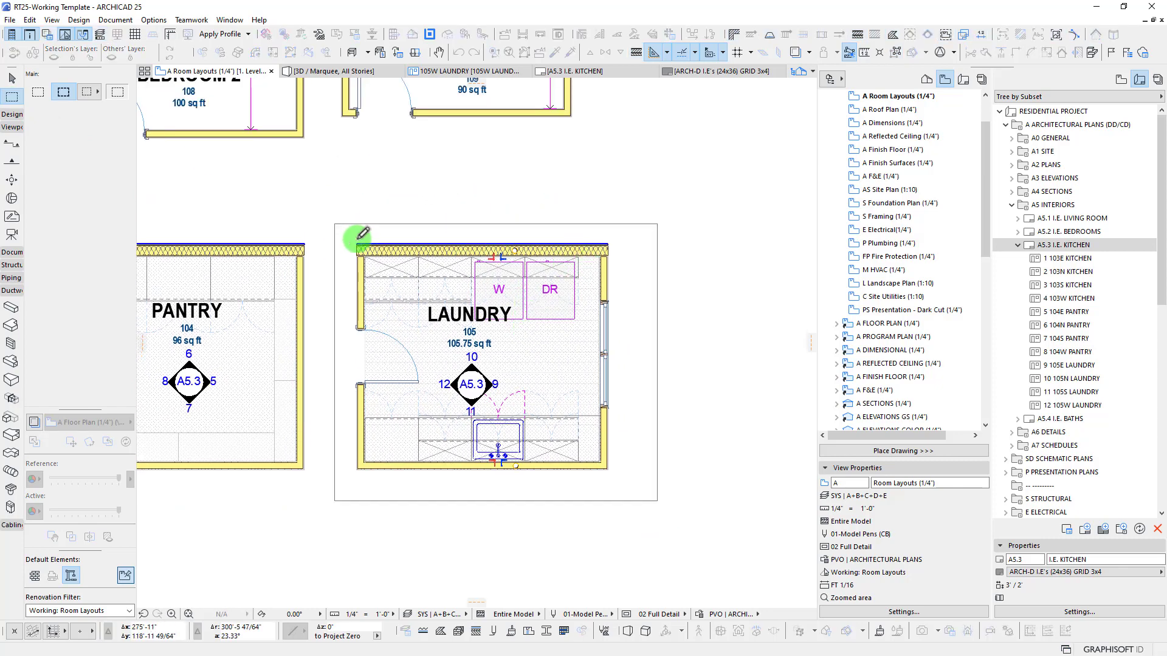
{"action": "key", "text": "Escape"}
{"action": "key", "text": "Escape"}
{"action": "key", "text": "Escape"}
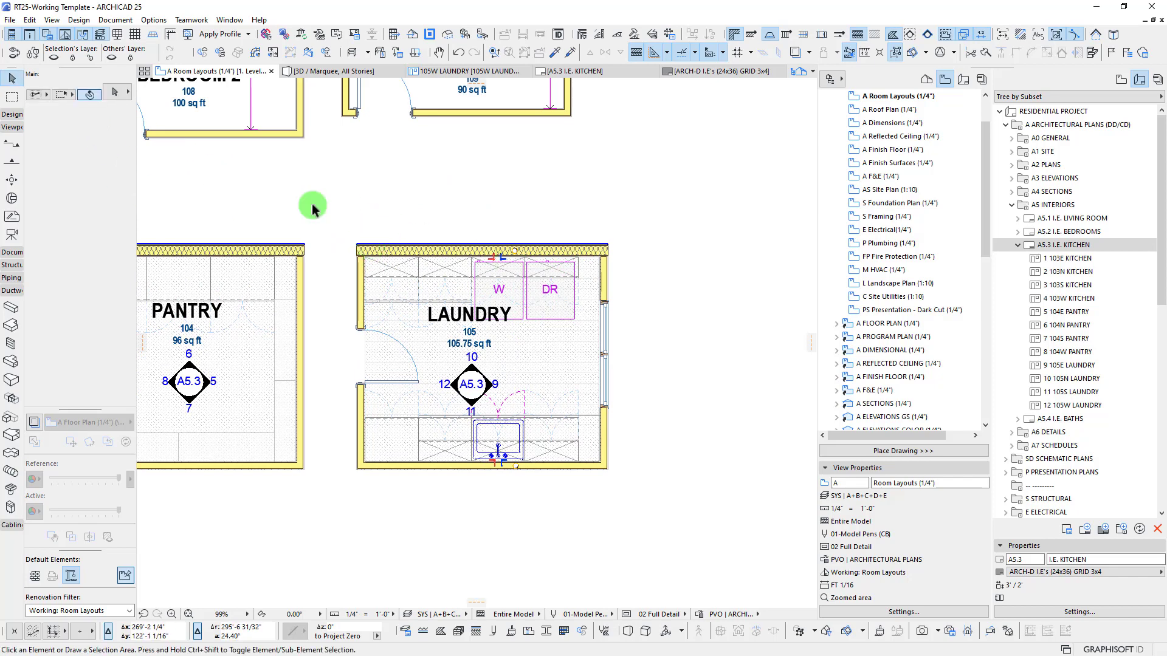
Move the entire laundry room, with its walls, cabinets, appliances and elevation marker, 6' east on the plan
{"action": "left_click_drag", "start_coordinate": [334, 215], "coordinate": [691, 523]}
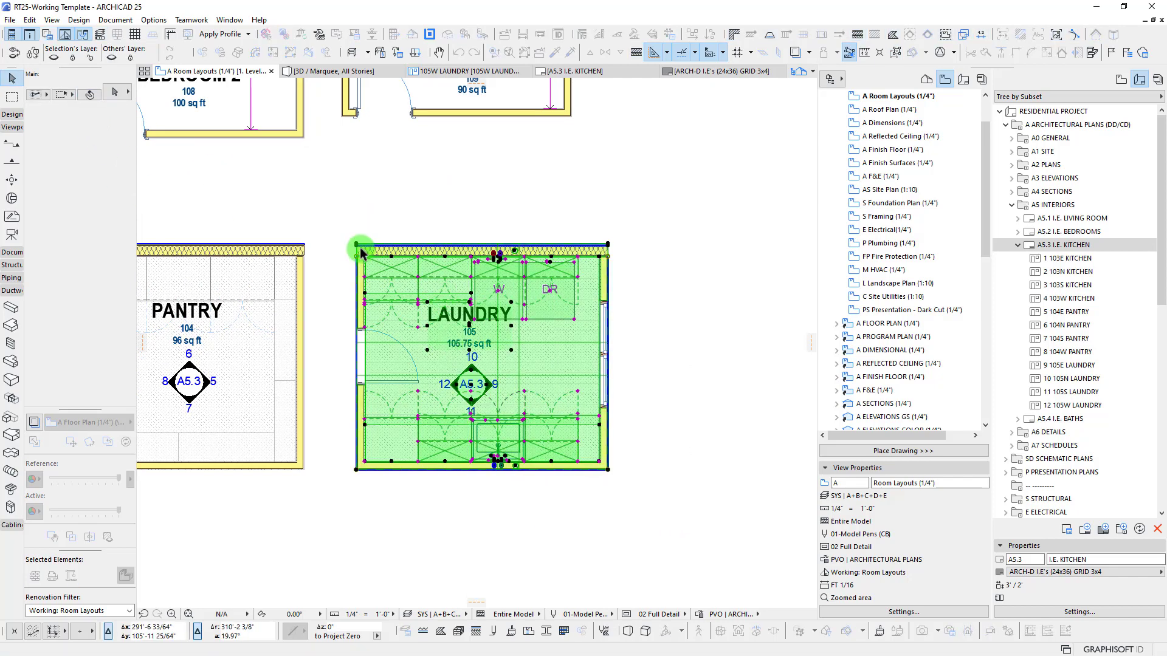
{"action": "left_click", "coordinate": [477, 253]}
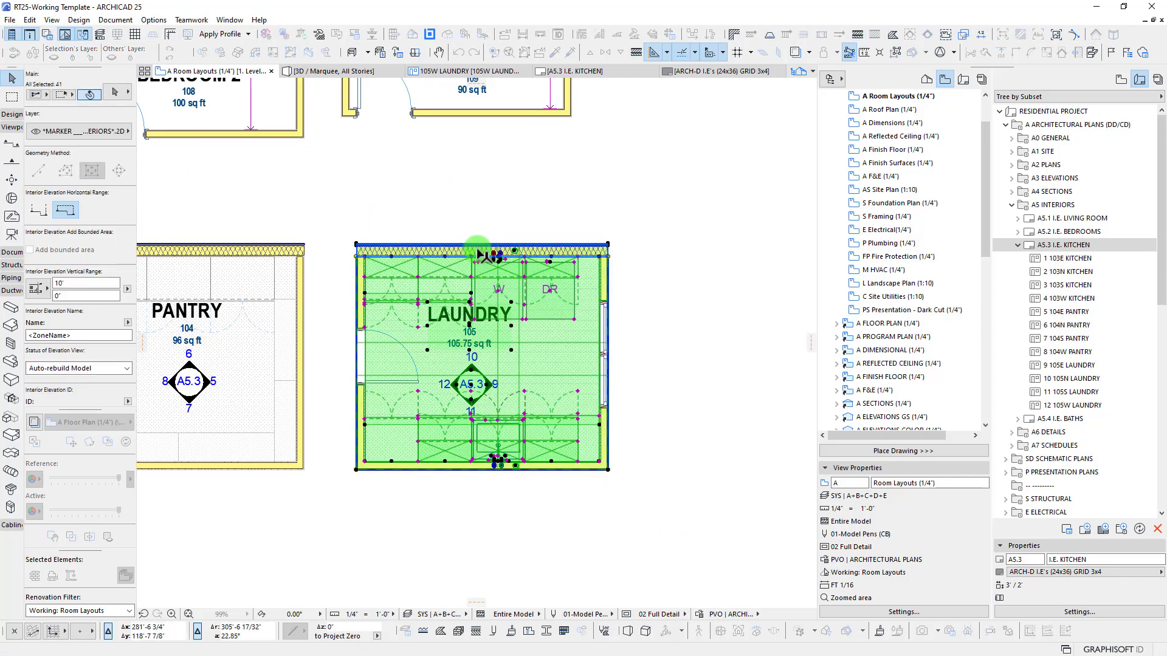
{"action": "left_click", "coordinate": [481, 256]}
{"action": "scroll", "coordinate": [480, 255], "scroll_direction": "down", "scroll_amount": 3}
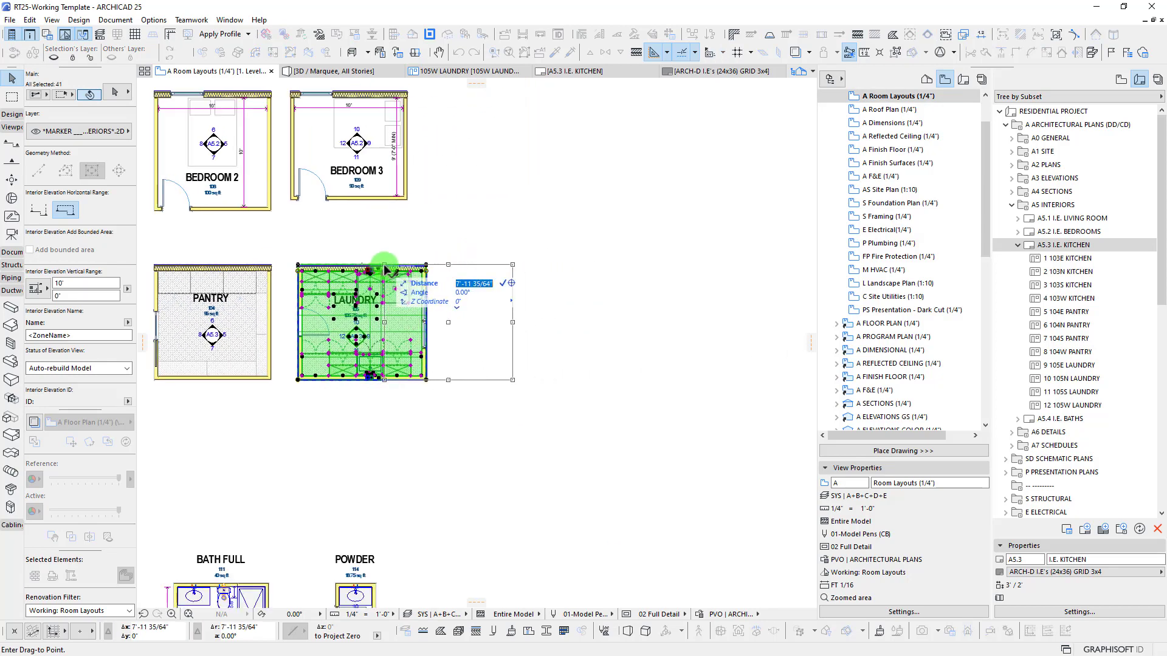
{"action": "type", "text": "6'"}
{"action": "key", "text": "Return"}
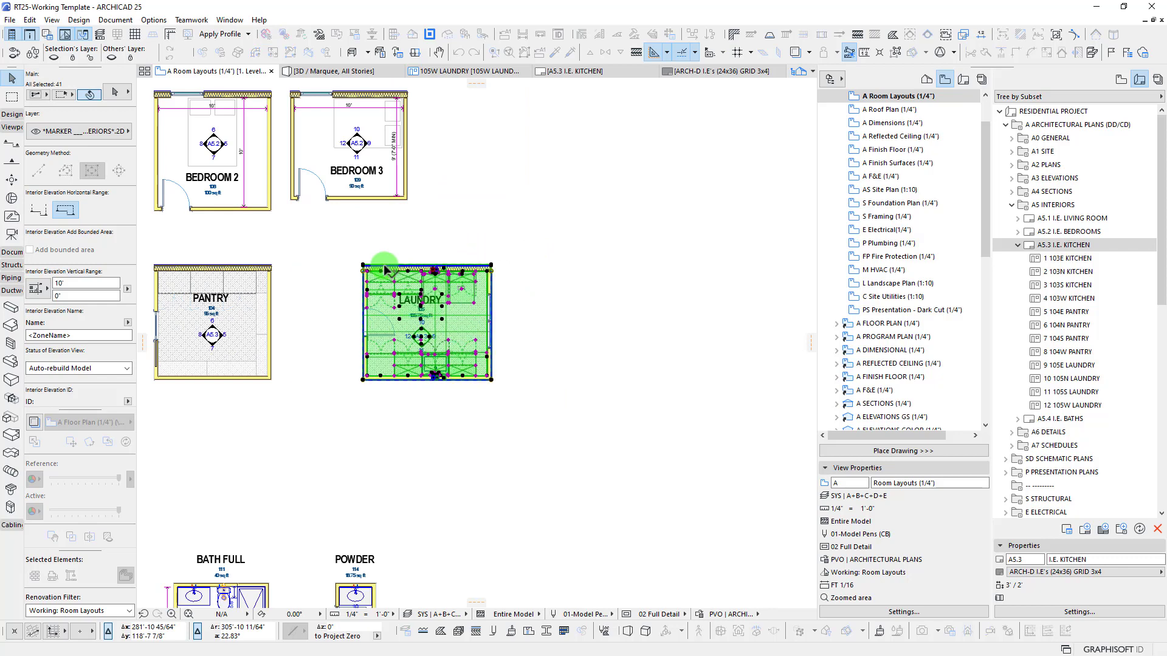
{"action": "scroll", "coordinate": [298, 251], "scroll_direction": "up", "scroll_amount": 2}
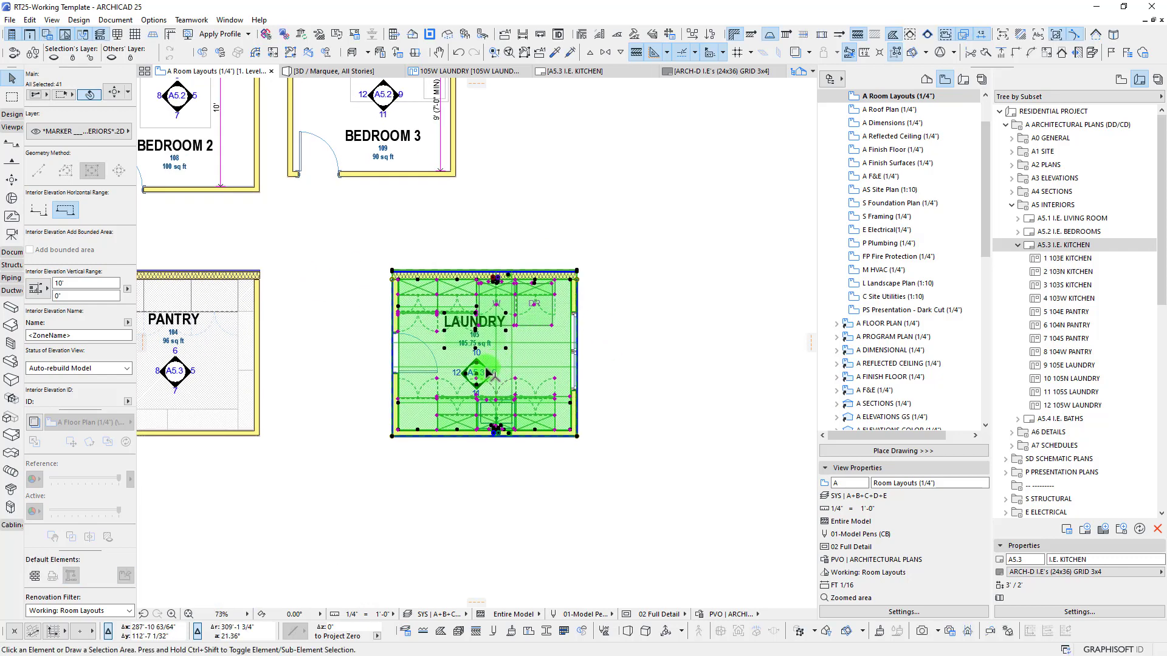
{"action": "key", "text": "Escape"}
{"action": "scroll", "coordinate": [475, 372], "scroll_direction": "up", "scroll_amount": 2}
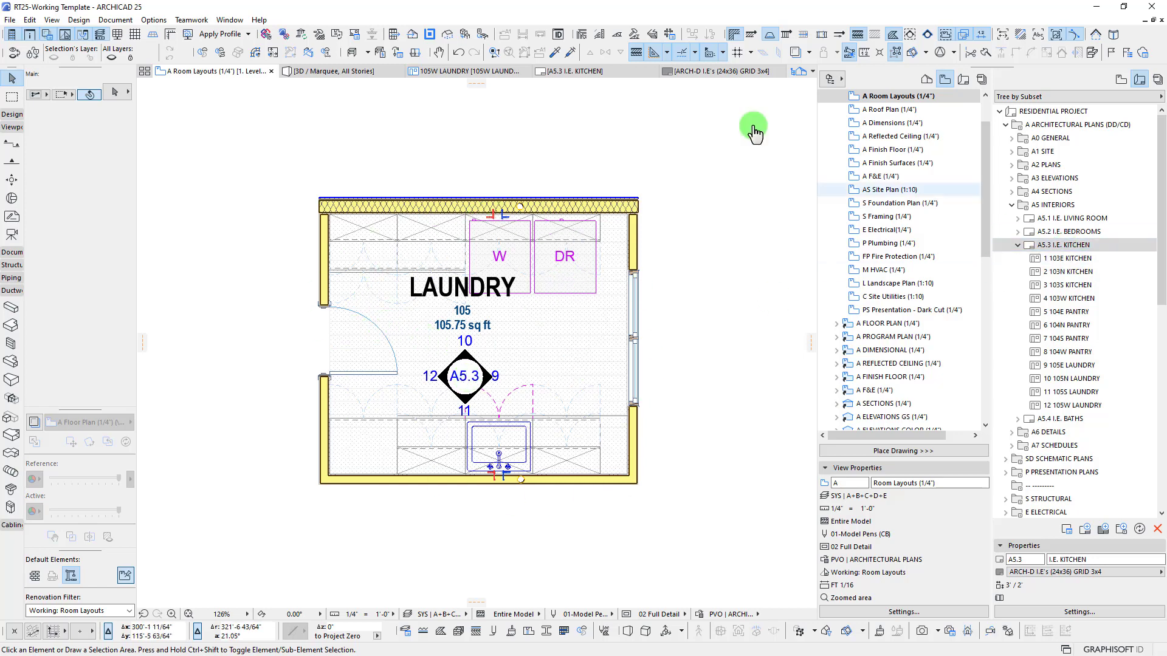
Open the A5.3 I.E. KITCHEN layout and set the 105W LAUNDRY drawing's anchor to its middle point
{"action": "left_click", "coordinate": [600, 73]}
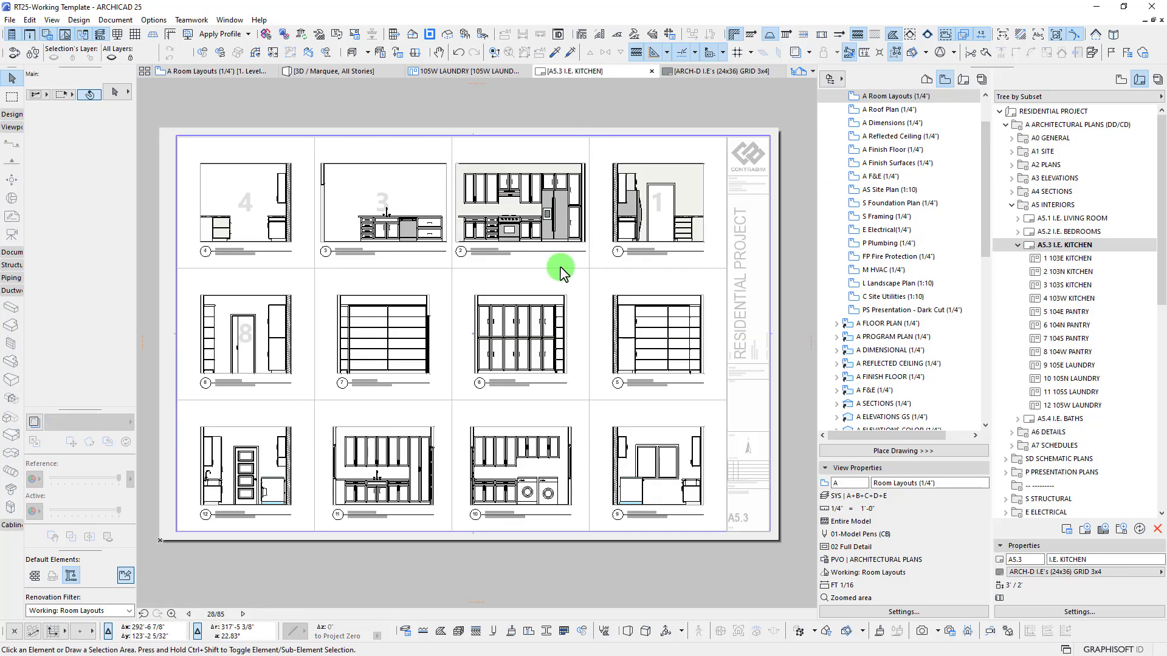
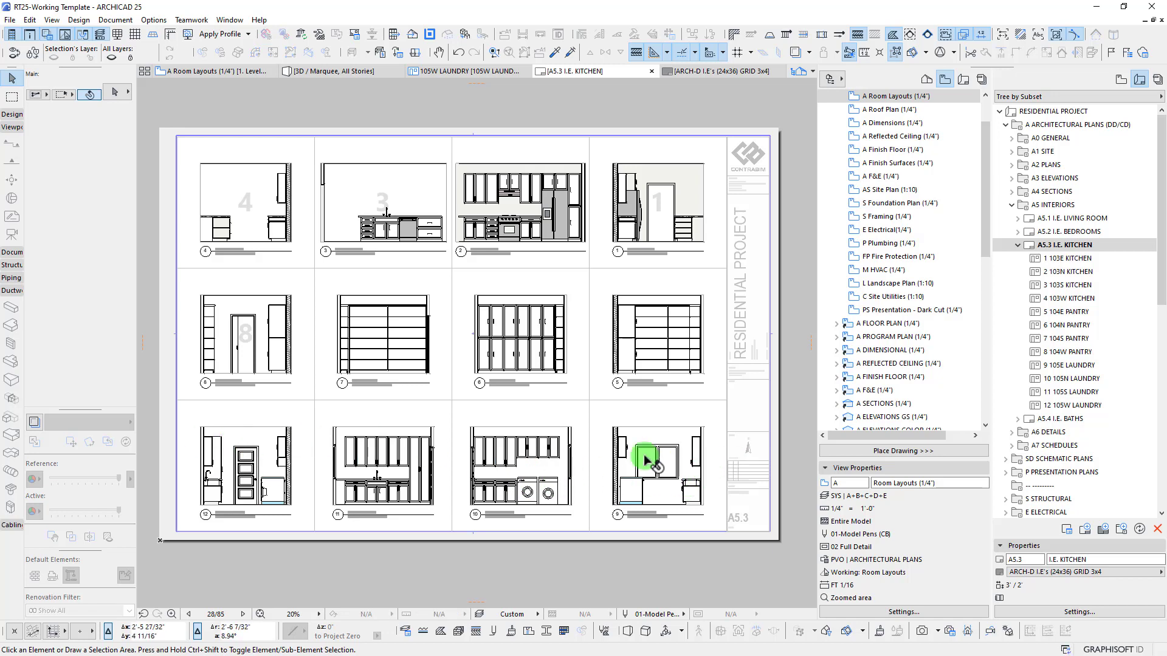
{"action": "left_click", "coordinate": [238, 450]}
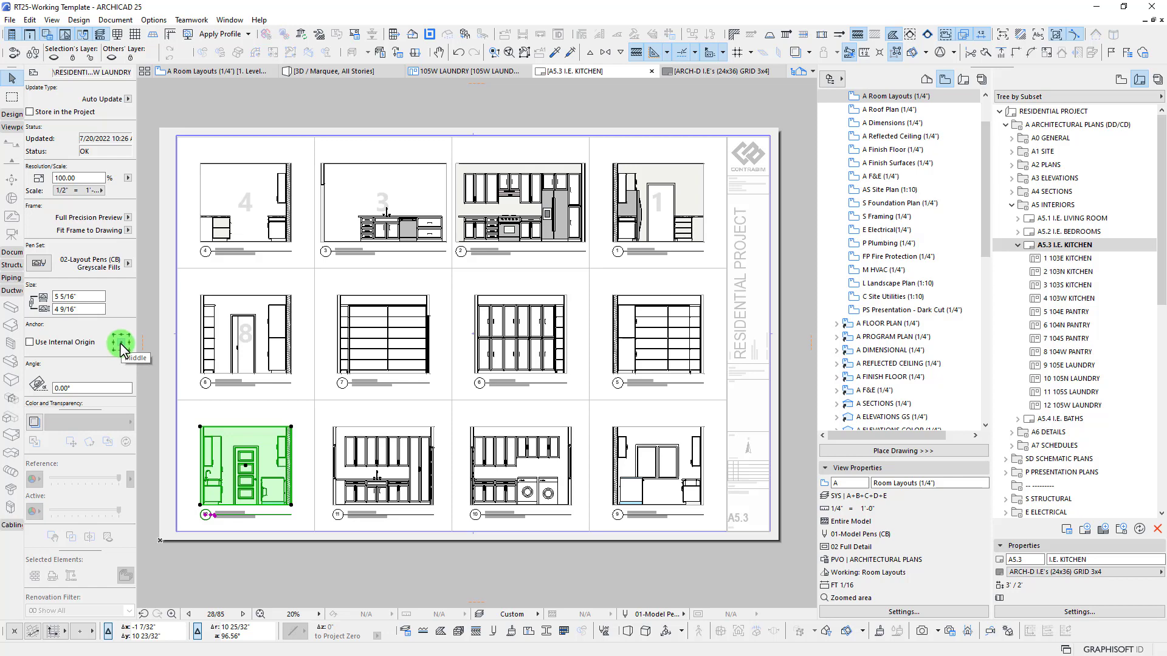
{"action": "left_click", "coordinate": [120, 342]}
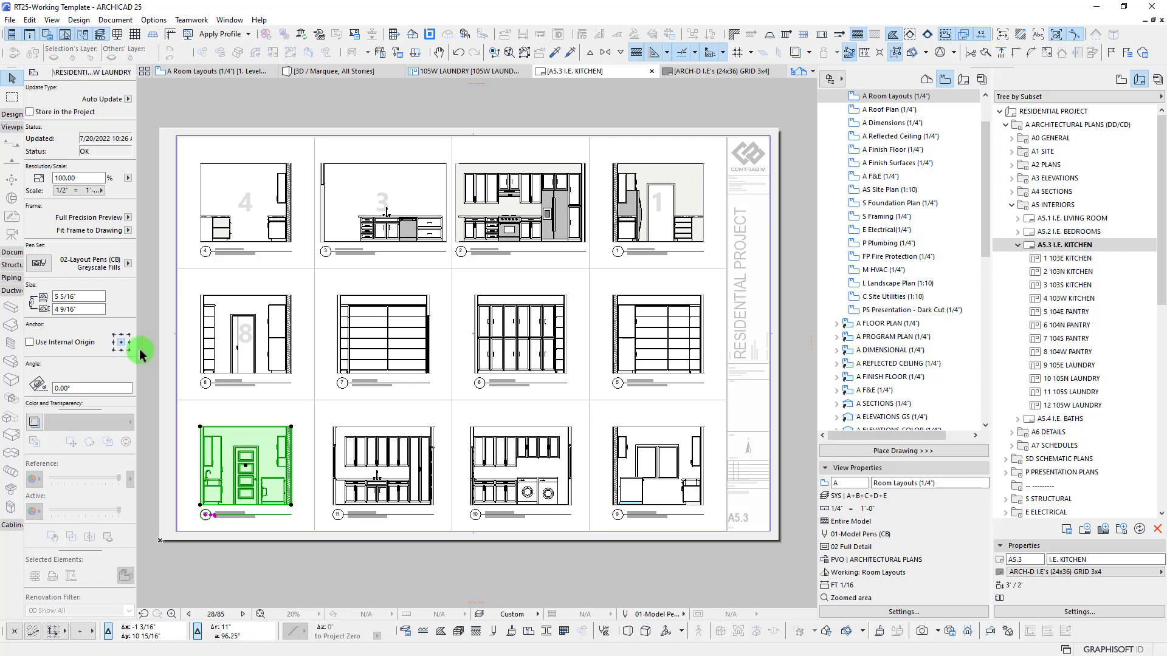
{"action": "middle_click_drag", "start_coordinate": [535, 430], "coordinate": [535, 441]}
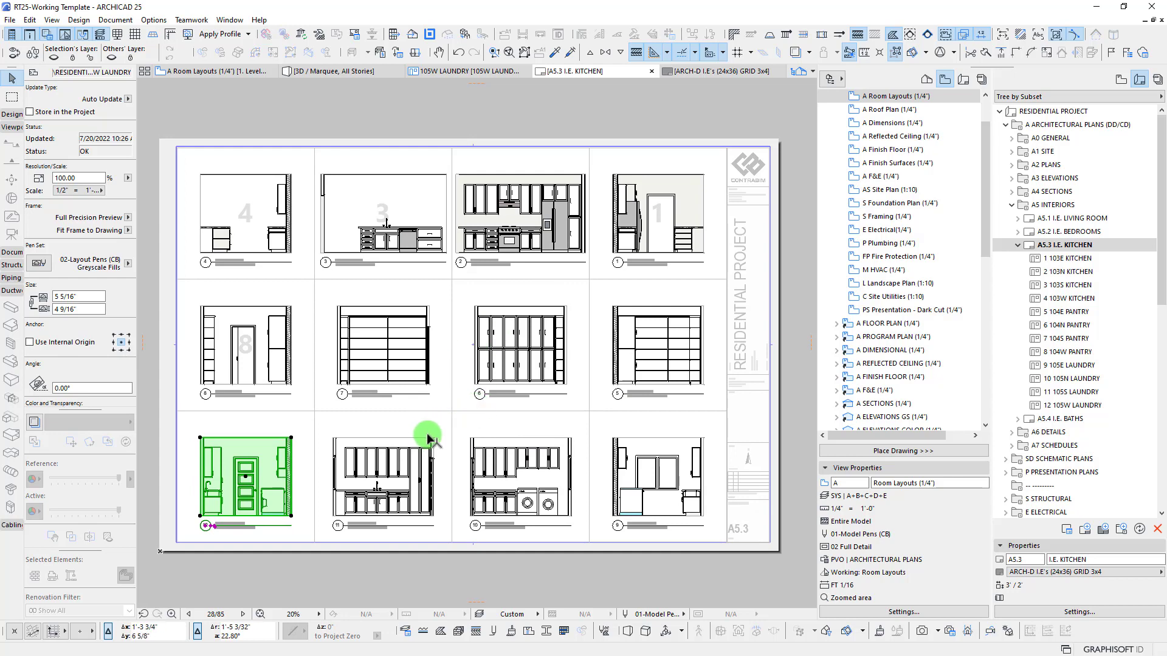
{"action": "key", "text": "Escape"}
Examine the anchor settings of the 105N LAUNDRY and 105E LAUNDRY drawings together
{"action": "left_click", "coordinate": [526, 486]}
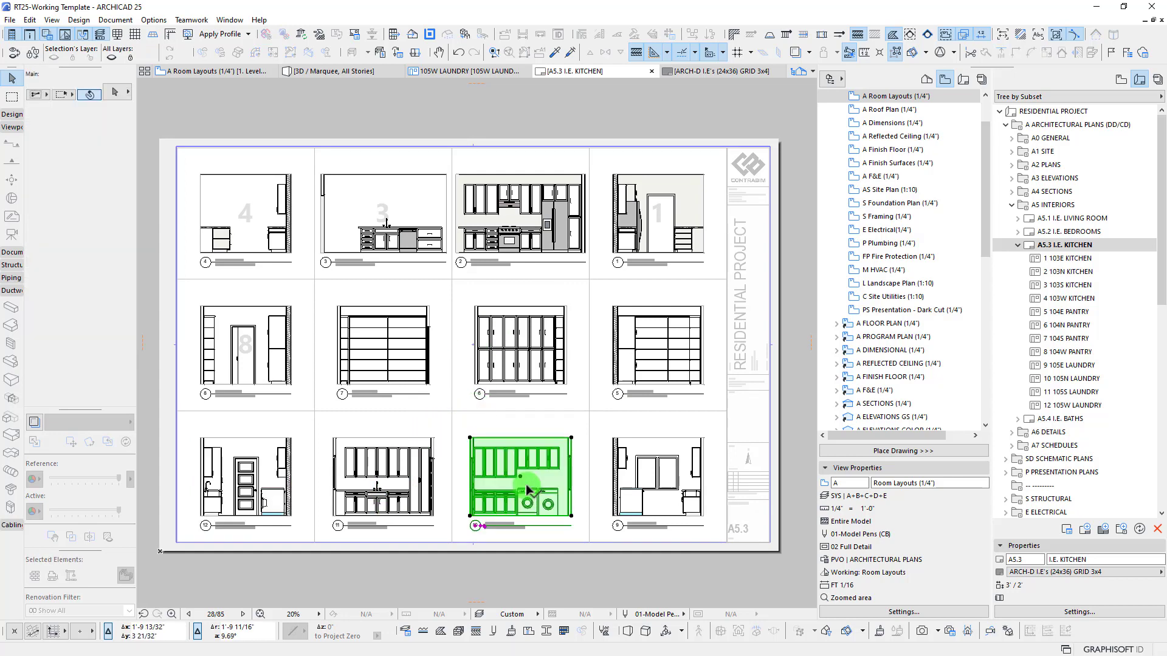
{"action": "left_click", "coordinate": [635, 523], "text": "shift"}
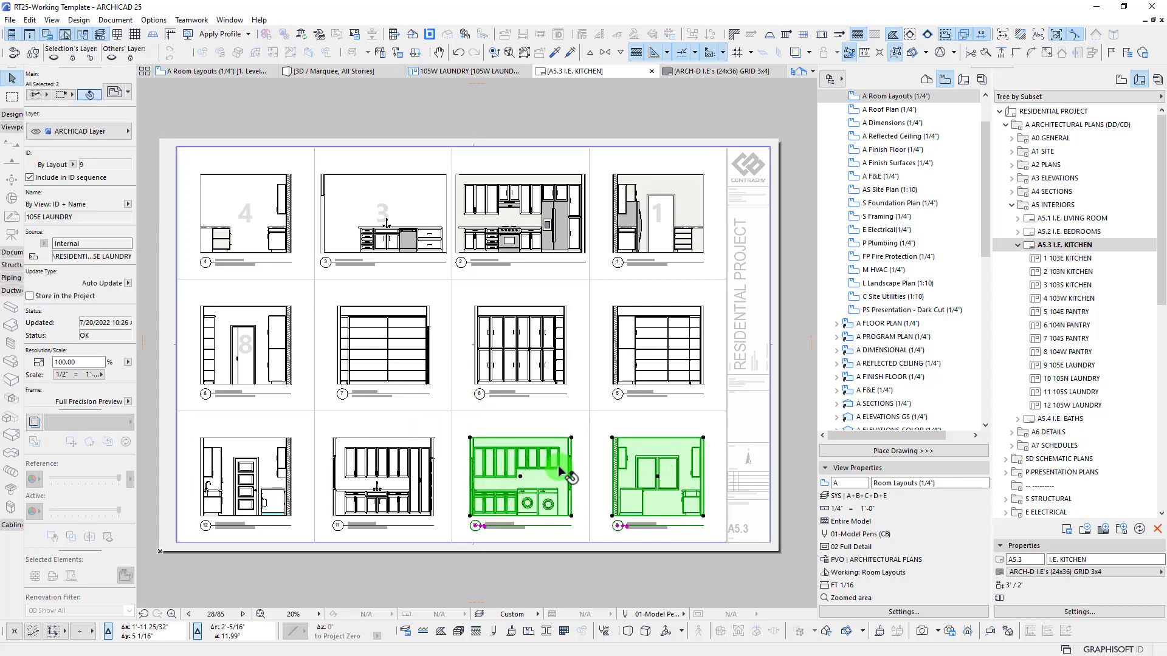
{"action": "scroll", "coordinate": [77, 328], "scroll_direction": "down", "scroll_amount": 3}
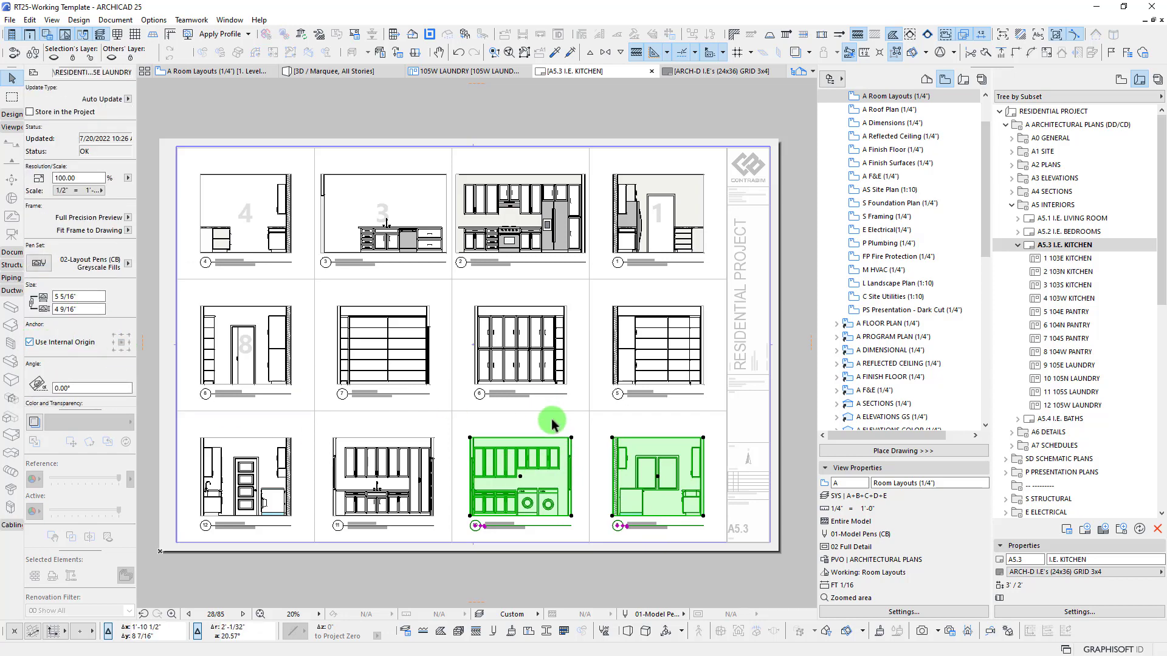
{"action": "key", "text": "Escape"}
{"action": "middle_click_drag", "start_coordinate": [574, 438], "coordinate": [588, 464]}
{"action": "key", "text": "Escape"}
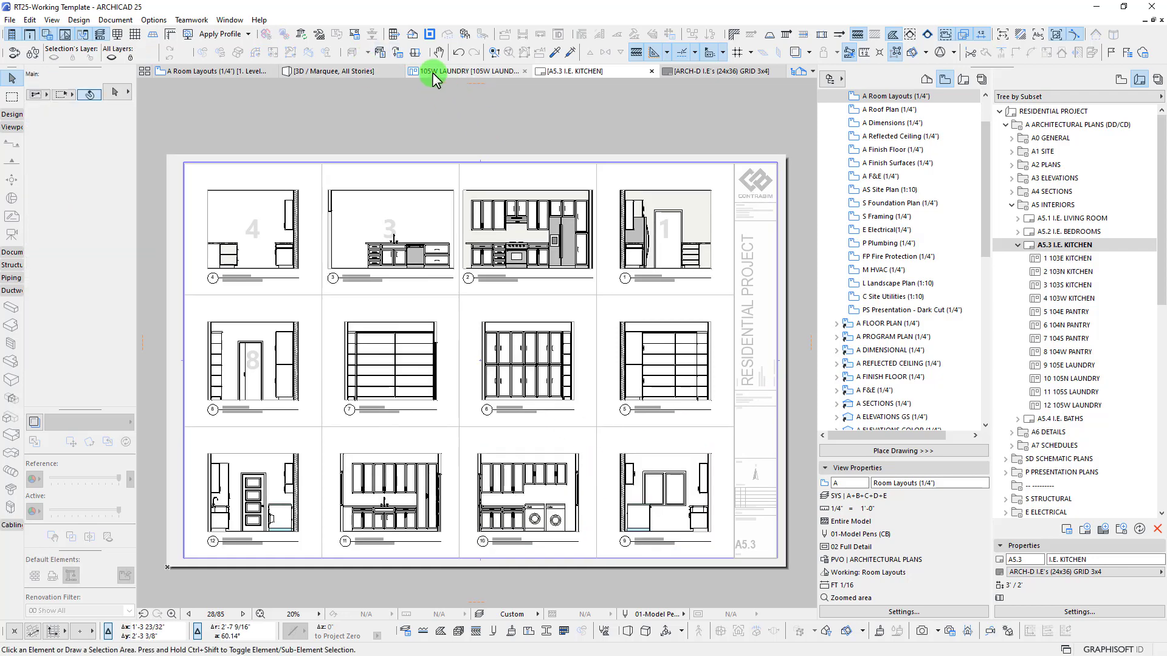
Move the entire laundry room on the A Room Layouts (1/4") plan back west to its former position beside the pantry
{"action": "left_click", "coordinate": [208, 71]}
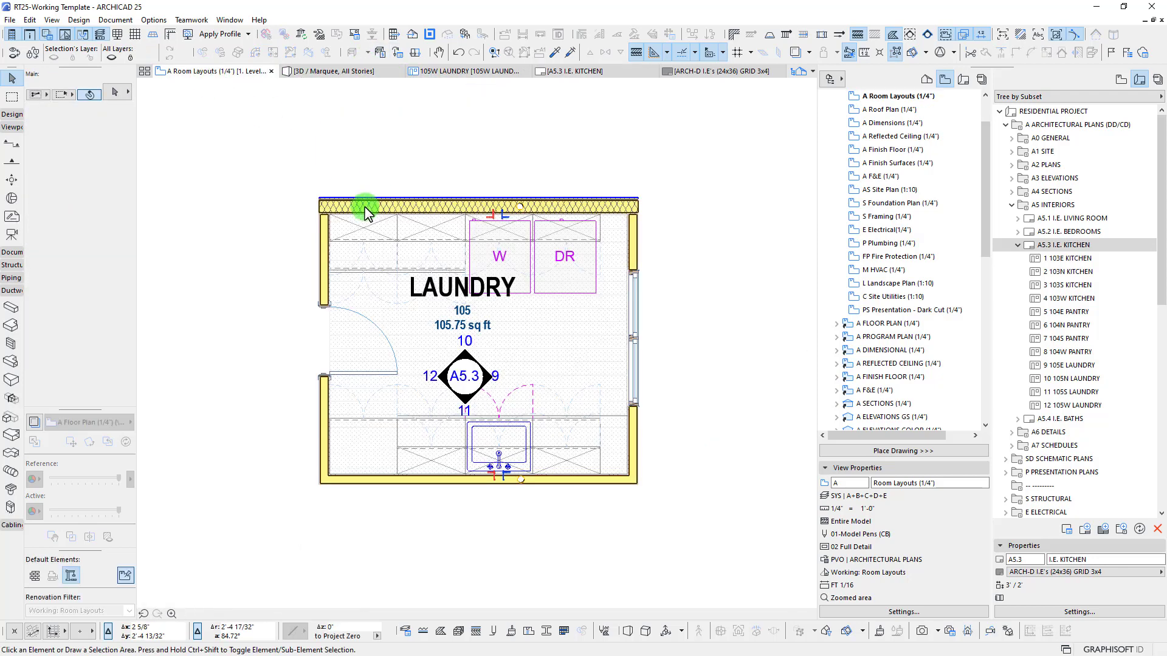
{"action": "left_click", "coordinate": [296, 169]}
{"action": "left_click", "coordinate": [711, 532]}
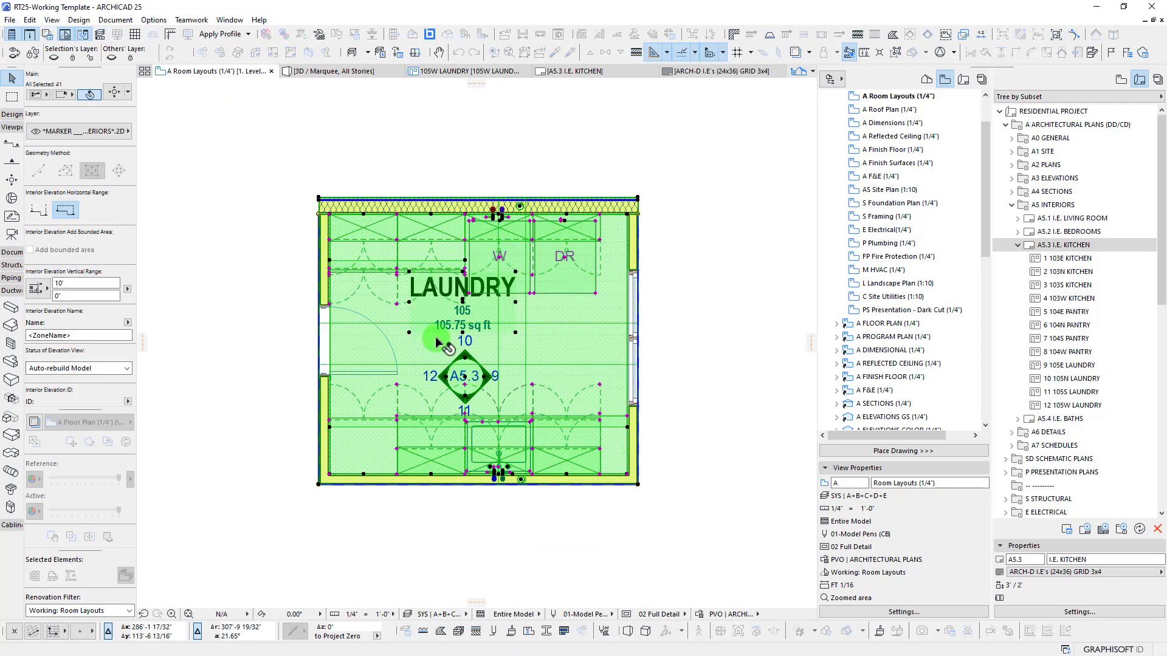
{"action": "scroll", "coordinate": [419, 337], "scroll_direction": "down", "scroll_amount": 3}
{"action": "middle_click_drag", "start_coordinate": [419, 337], "coordinate": [640, 349]}
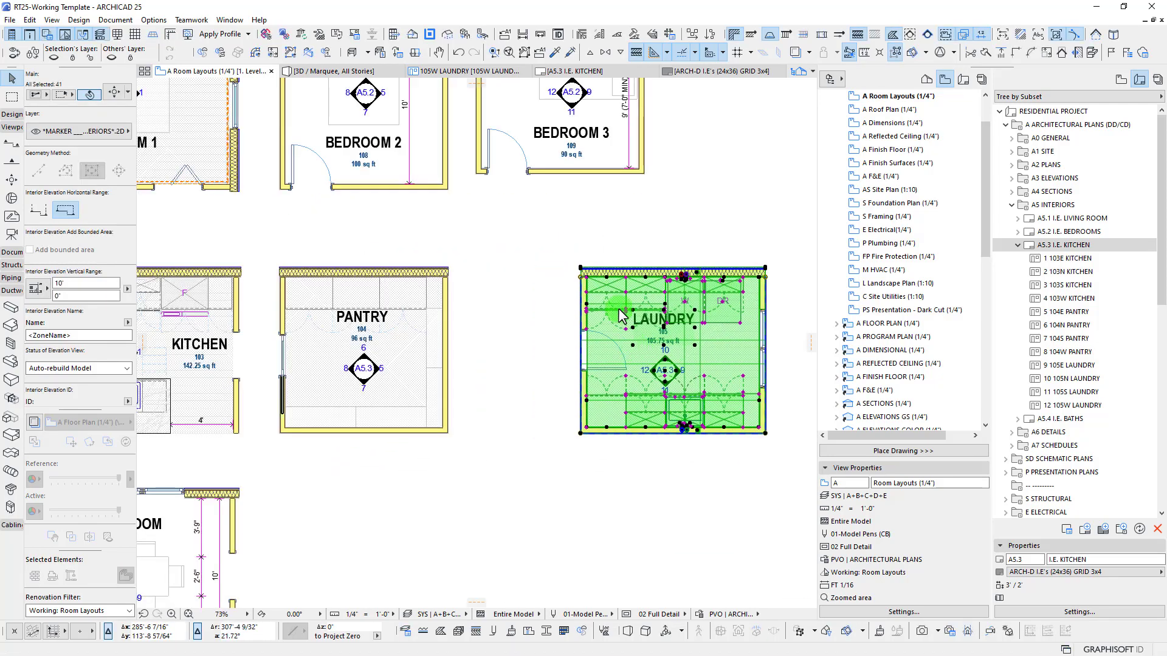
{"action": "left_click_drag", "start_coordinate": [581, 273], "coordinate": [497, 269]}
{"action": "key", "text": "Return"}
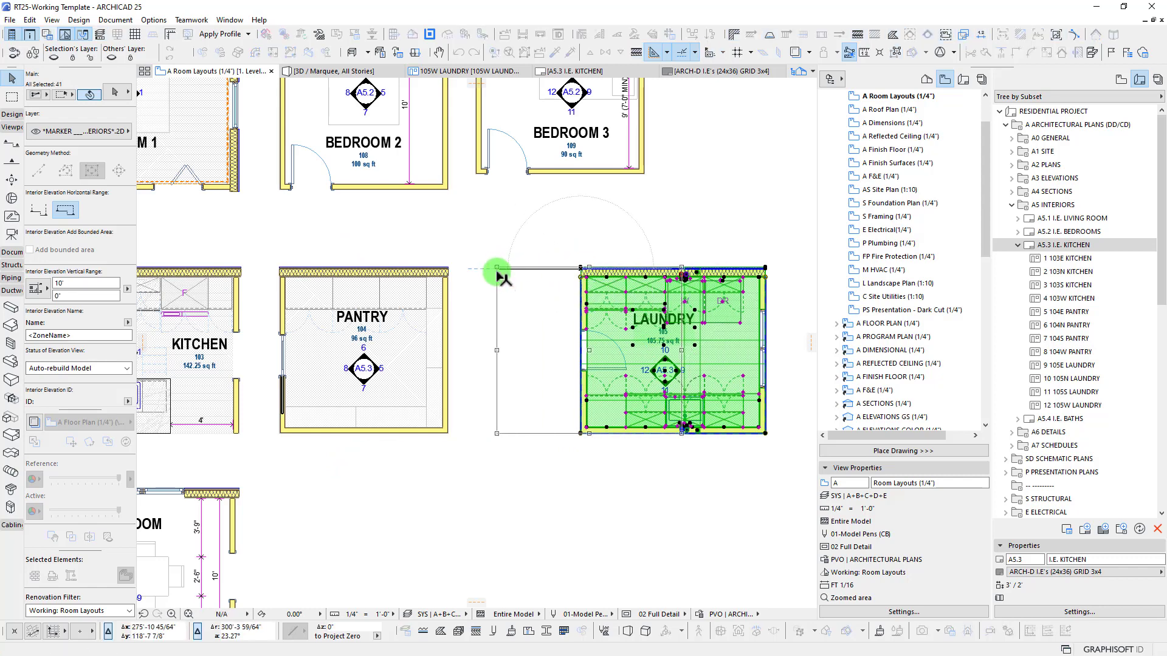
{"action": "left_click", "coordinate": [497, 269]}
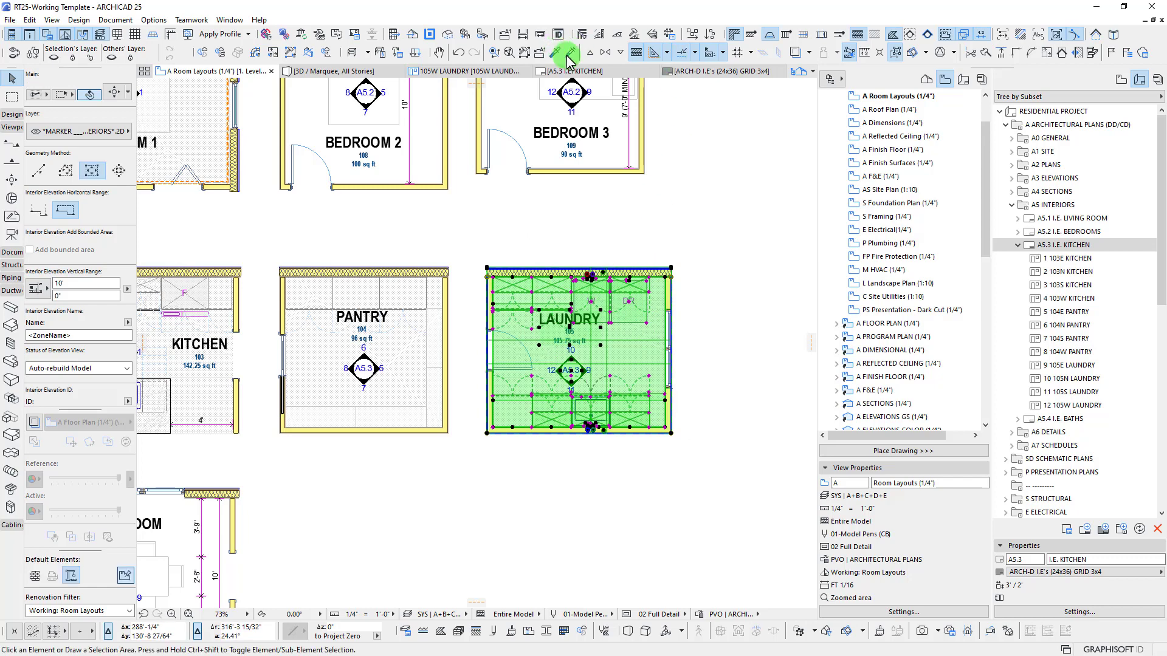
Shift the 105N LAUNDRY drawing on the A5.3 layout sideways along its row until it overlaps the 105S LAUNDRY drawing
{"action": "left_click", "coordinate": [571, 71]}
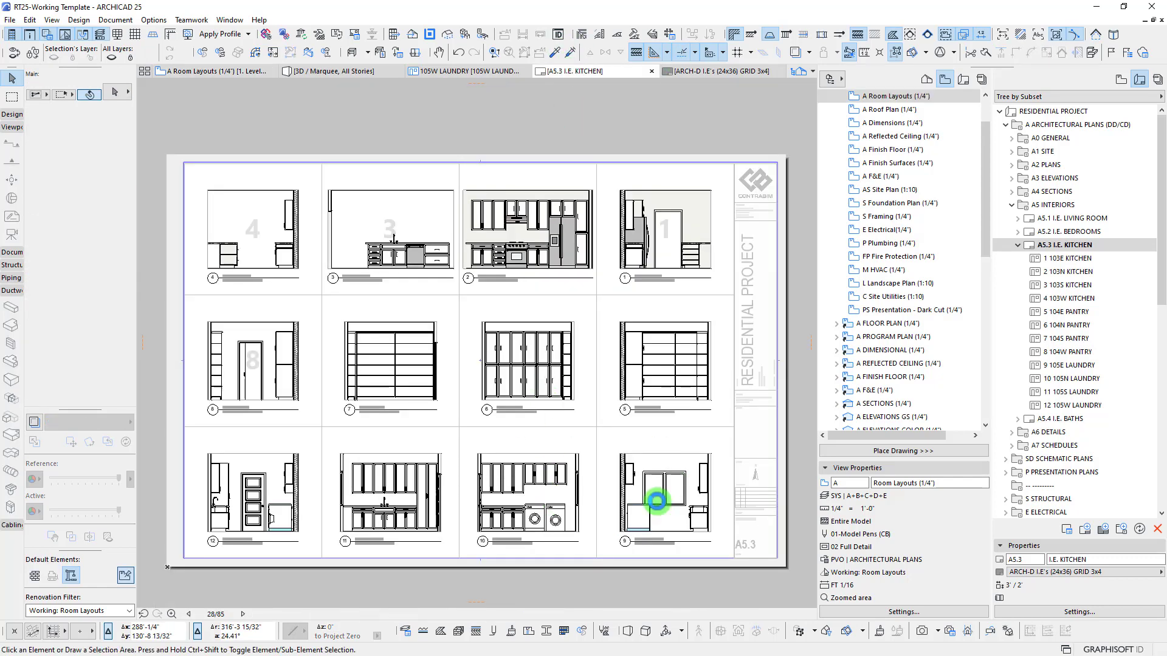
{"action": "left_click", "coordinate": [657, 501]}
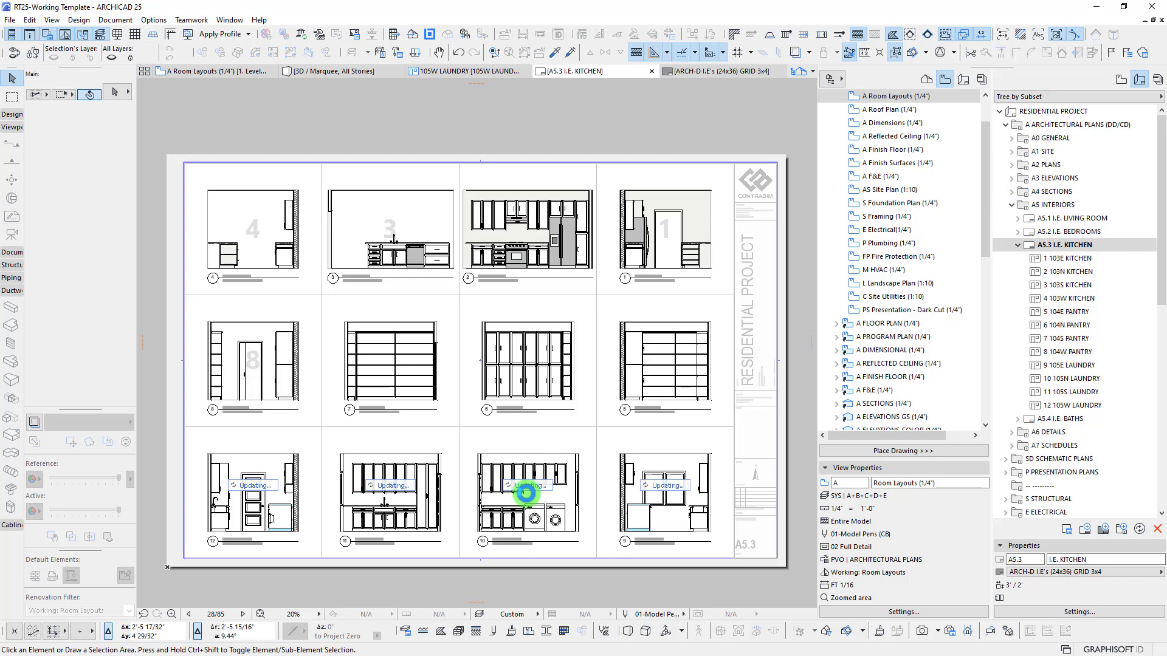
{"action": "mouse_move", "coordinate": [526, 493]}
{"action": "left_mouse_down"}
{"action": "mouse_move", "coordinate": [521, 476]}
{"action": "mouse_move", "coordinate": [485, 474]}
{"action": "left_mouse_up"}
{"action": "left_click", "coordinate": [486, 469]}
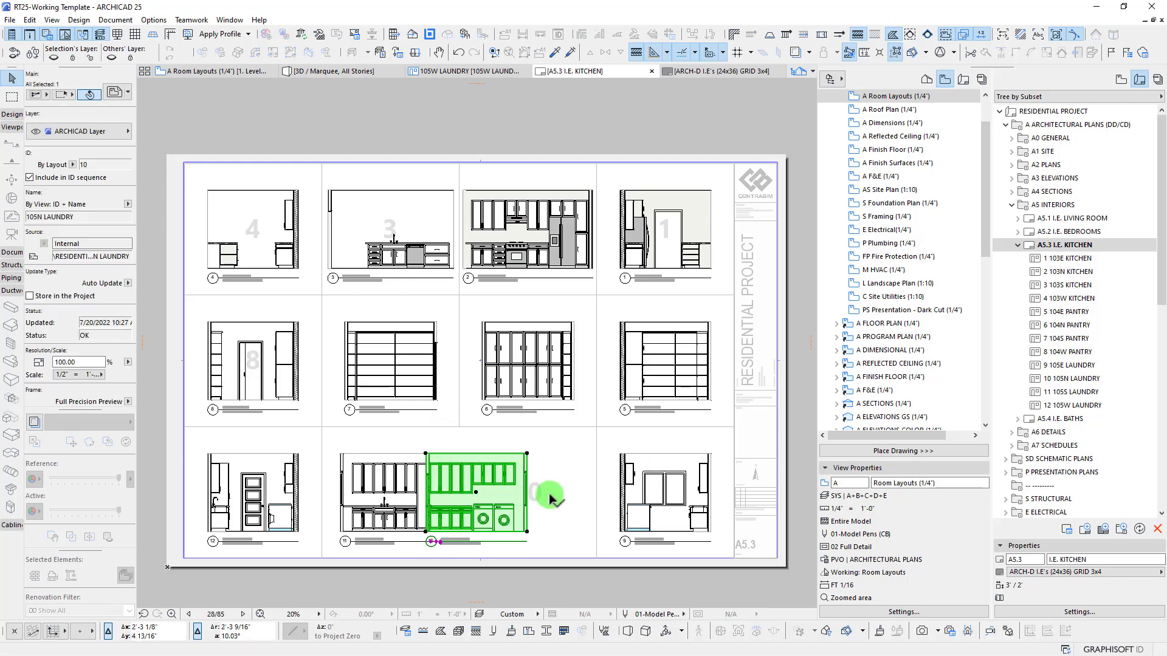
Examine the 105N LAUNDRY drawing's overlap with its neighbour and its Use Internal Origin anchor setting
{"action": "scroll", "coordinate": [553, 503], "scroll_direction": "up", "scroll_amount": 2}
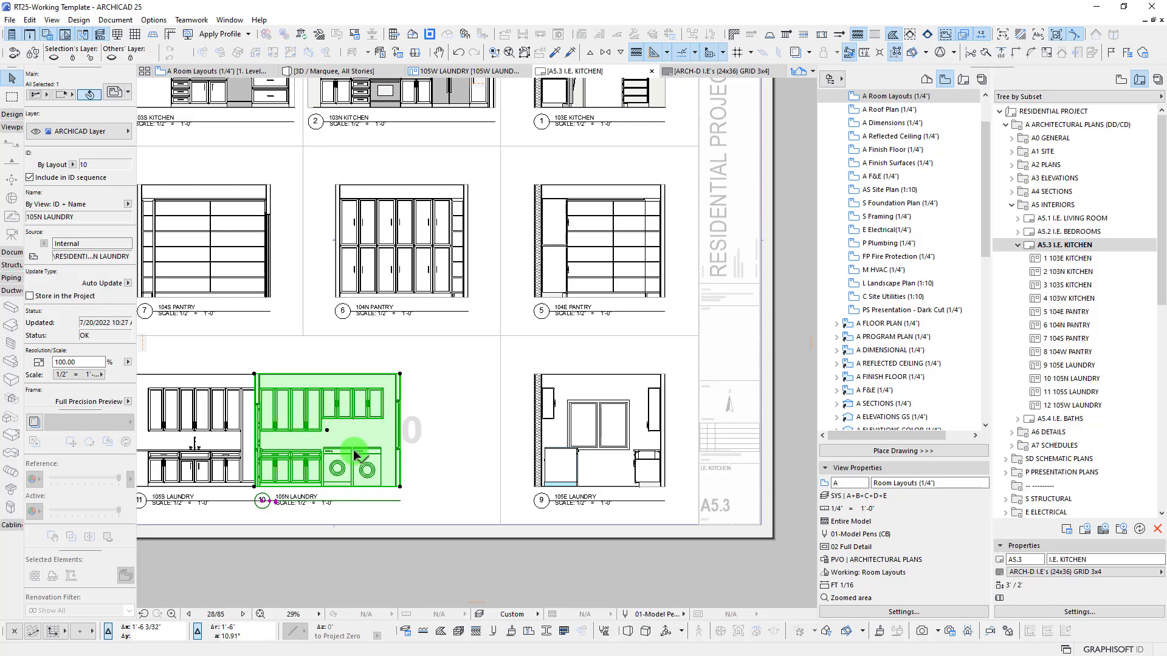
{"action": "middle_click_drag", "start_coordinate": [455, 452], "coordinate": [544, 456]}
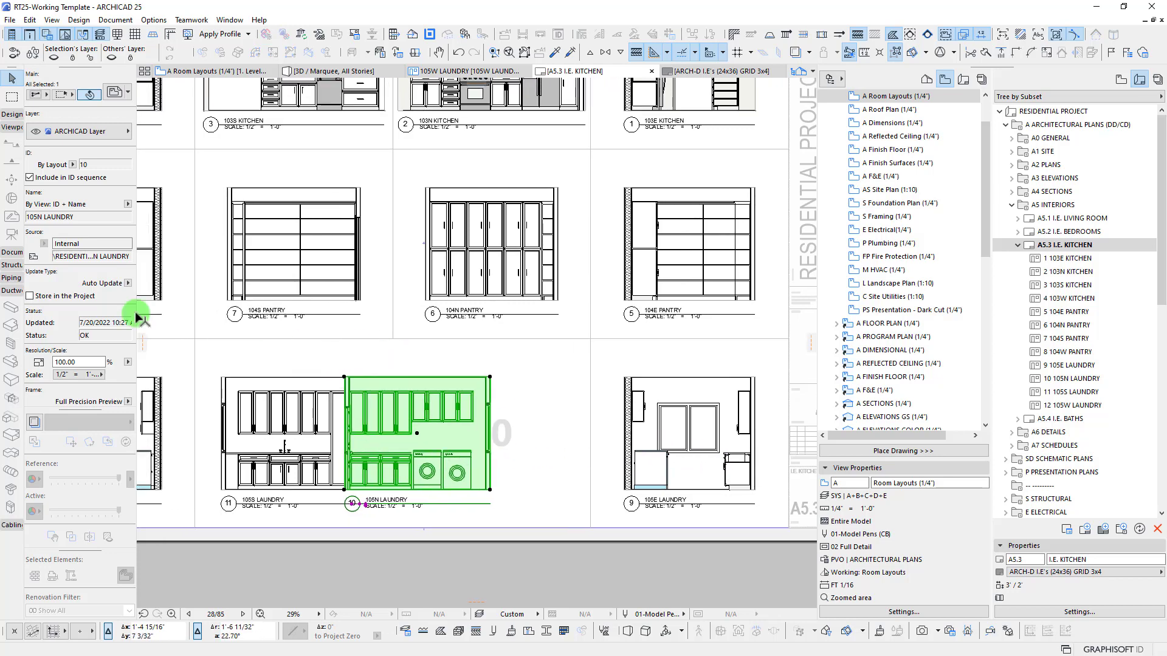
{"action": "scroll", "coordinate": [54, 329], "scroll_direction": "down", "scroll_amount": 3}
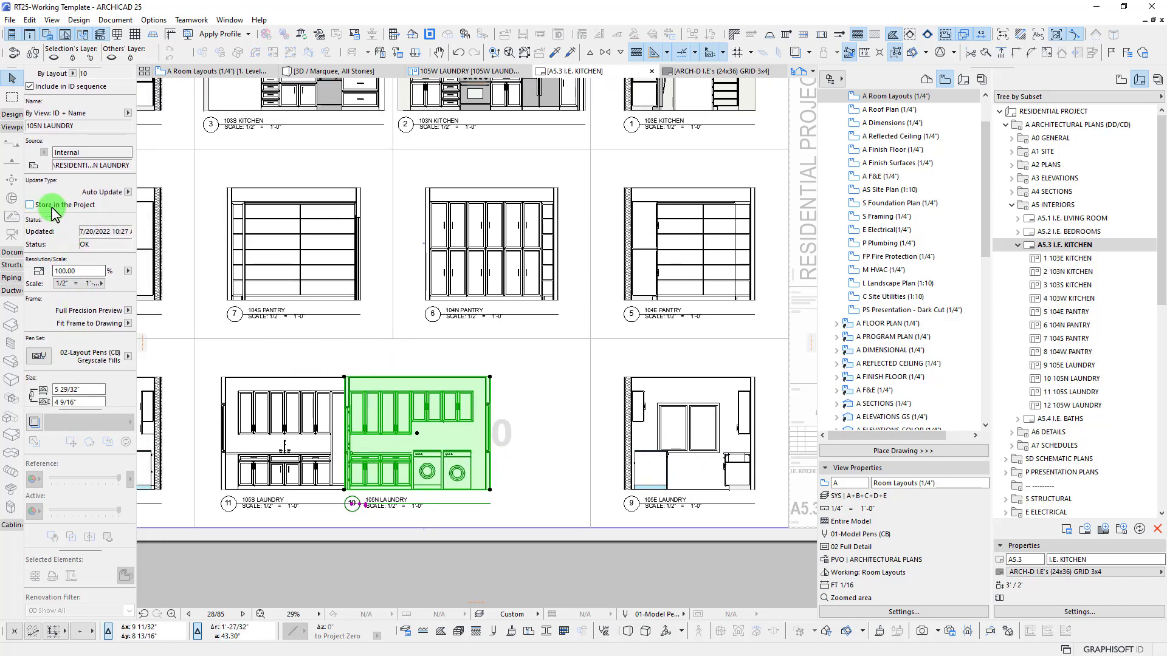
{"action": "scroll", "coordinate": [51, 294], "scroll_direction": "down", "scroll_amount": 3}
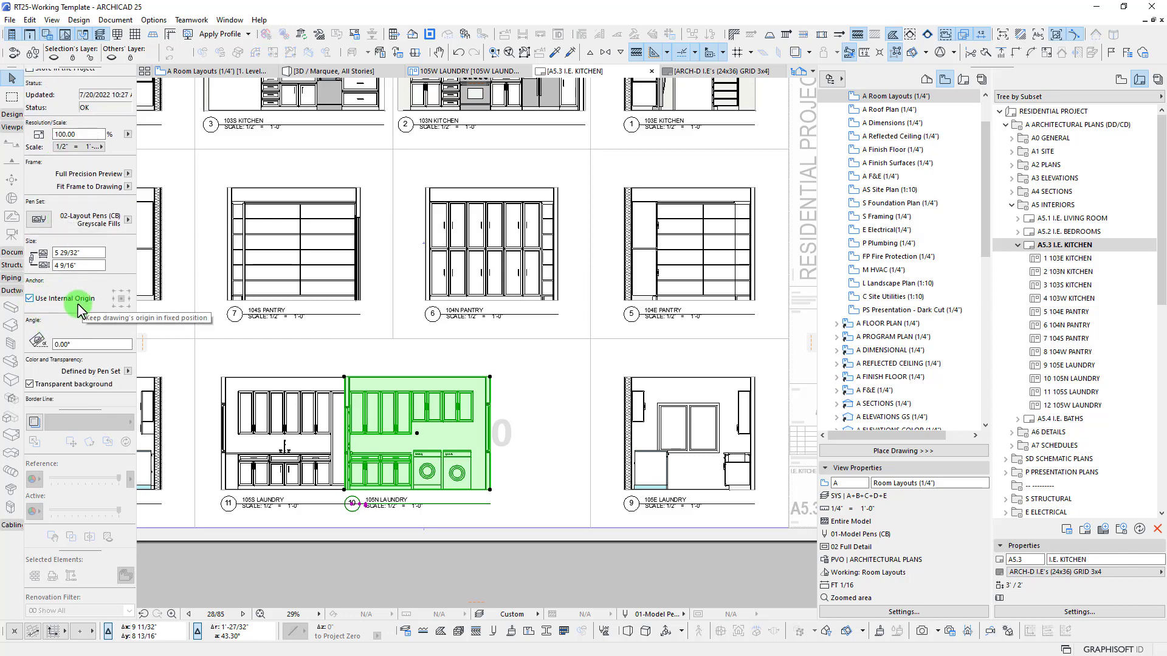
{"action": "scroll", "coordinate": [638, 383], "scroll_direction": "down", "scroll_amount": 1}
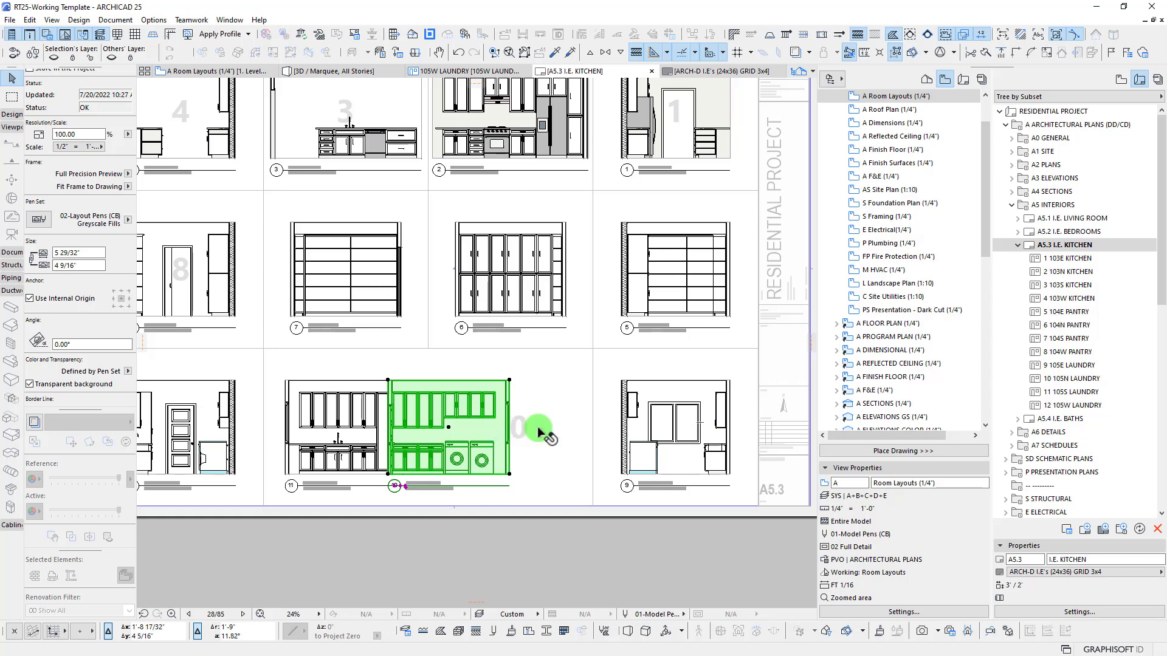
Delete the 105N and 105E LAUNDRY drawings from the A5.3 layout and place their two views on it again
{"action": "left_click", "coordinate": [674, 480], "text": "shift"}
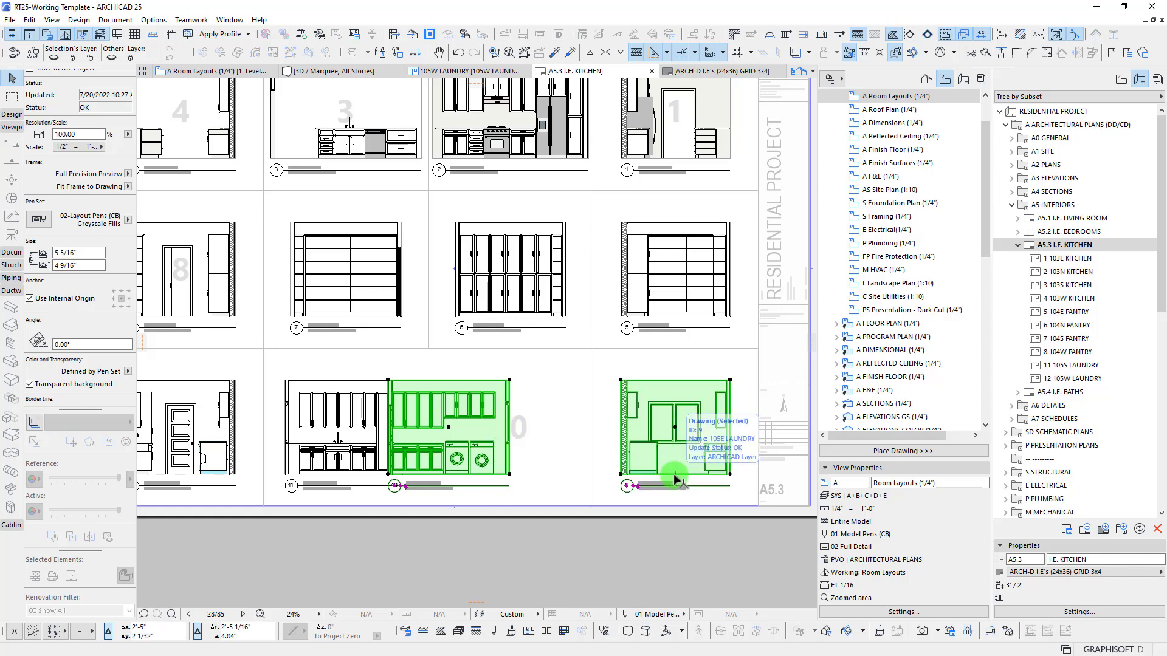
{"action": "key", "text": "Delete"}
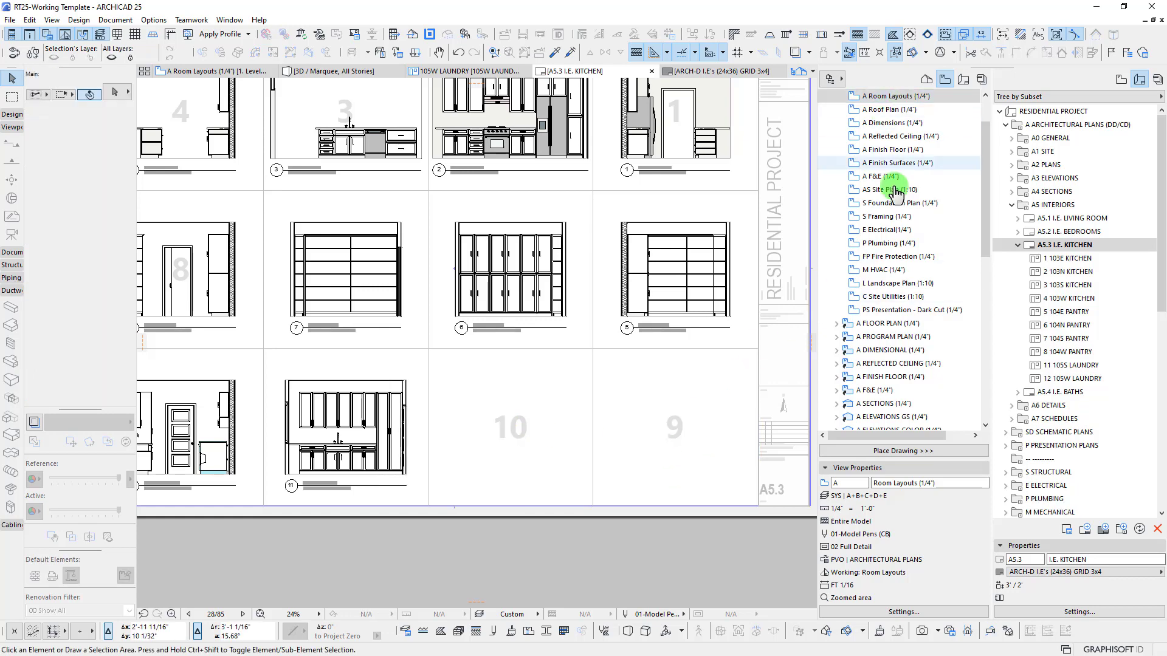
{"action": "scroll", "coordinate": [898, 177], "scroll_direction": "up", "scroll_amount": 3}
{"action": "left_click", "coordinate": [838, 124]}
{"action": "left_click", "coordinate": [843, 325]}
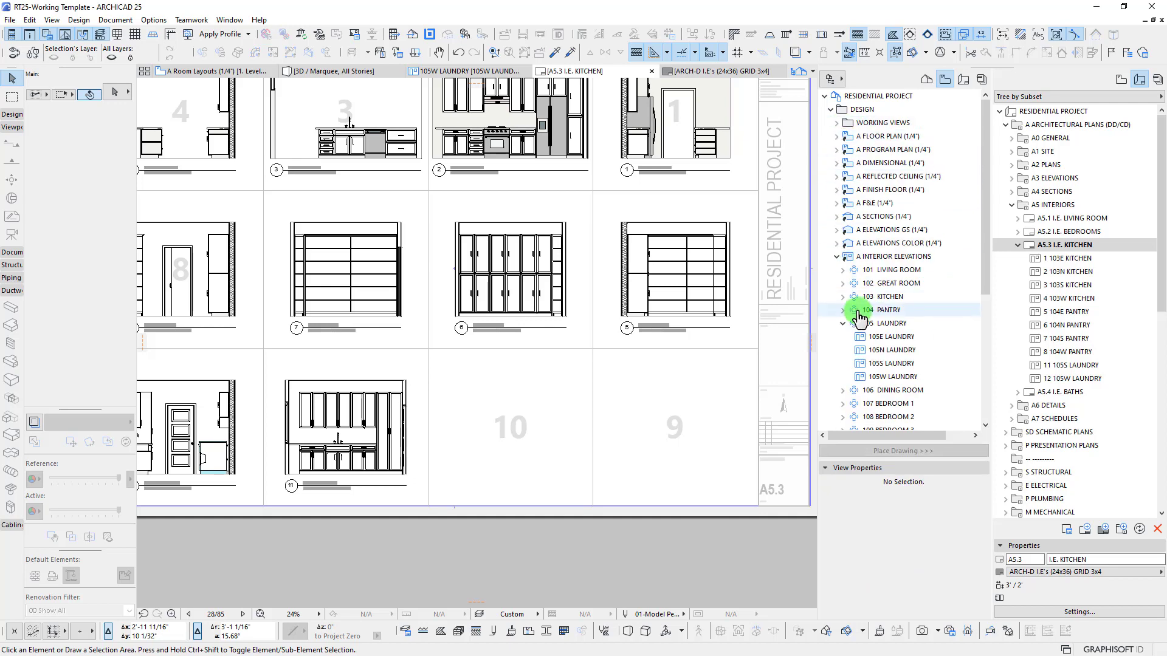
{"action": "left_click", "coordinate": [897, 364]}
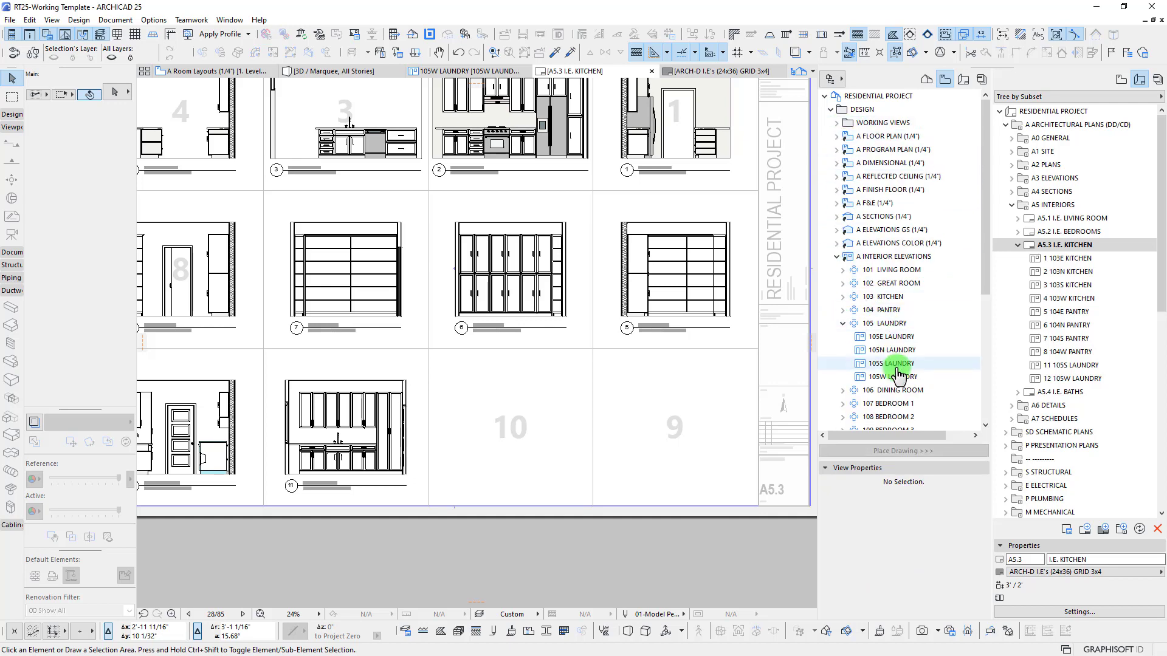
{"action": "left_click", "coordinate": [891, 336]}
{"action": "left_click", "coordinate": [889, 351], "text": "shift"}
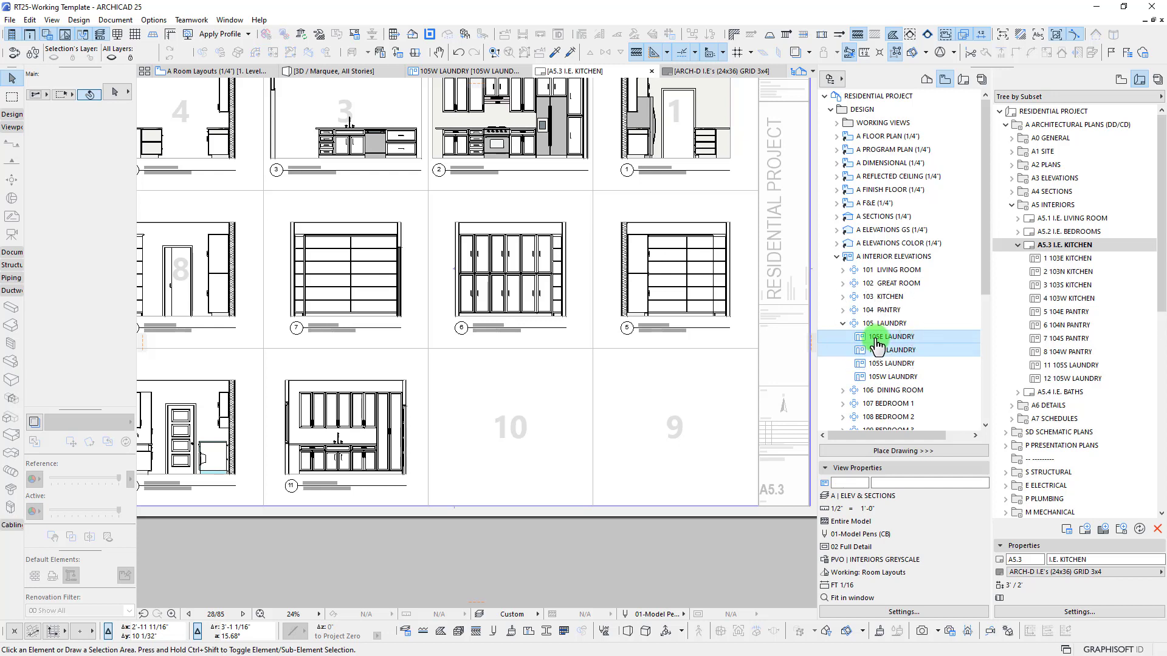
{"action": "mouse_move", "coordinate": [877, 342]}
{"action": "left_mouse_down"}
{"action": "mouse_move", "coordinate": [979, 323]}
{"action": "mouse_move", "coordinate": [1044, 249]}
{"action": "mouse_move", "coordinate": [669, 417]}
{"action": "mouse_move", "coordinate": [411, 412]}
{"action": "mouse_move", "coordinate": [425, 431]}
{"action": "left_mouse_up"}
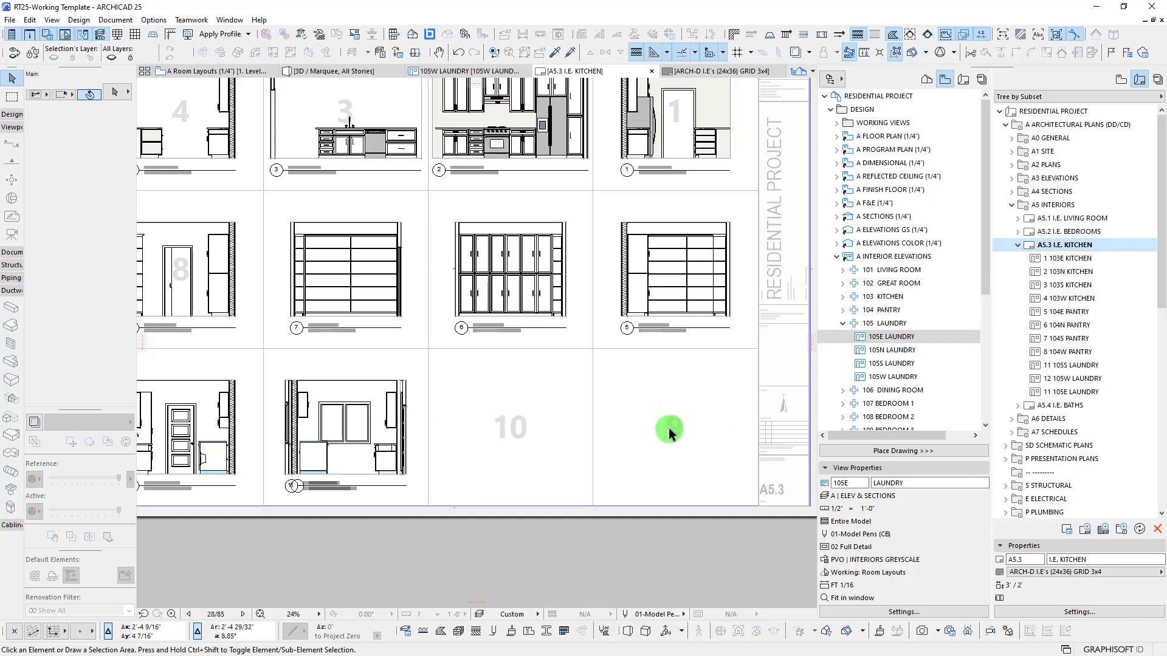
Clear all laundry drawings from the A5.3 layout and place the 105E, 105N, 105S and 105W LAUNDRY views together in its empty row
{"action": "scroll", "coordinate": [491, 420], "scroll_direction": "down", "scroll_amount": 2}
{"action": "mouse_move", "coordinate": [490, 421]}
{"action": "middle_mouse_down"}
{"action": "mouse_move", "coordinate": [588, 401]}
{"action": "mouse_move", "coordinate": [456, 417]}
{"action": "middle_mouse_up"}
{"action": "scroll", "coordinate": [521, 403], "scroll_direction": "up", "scroll_amount": 1}
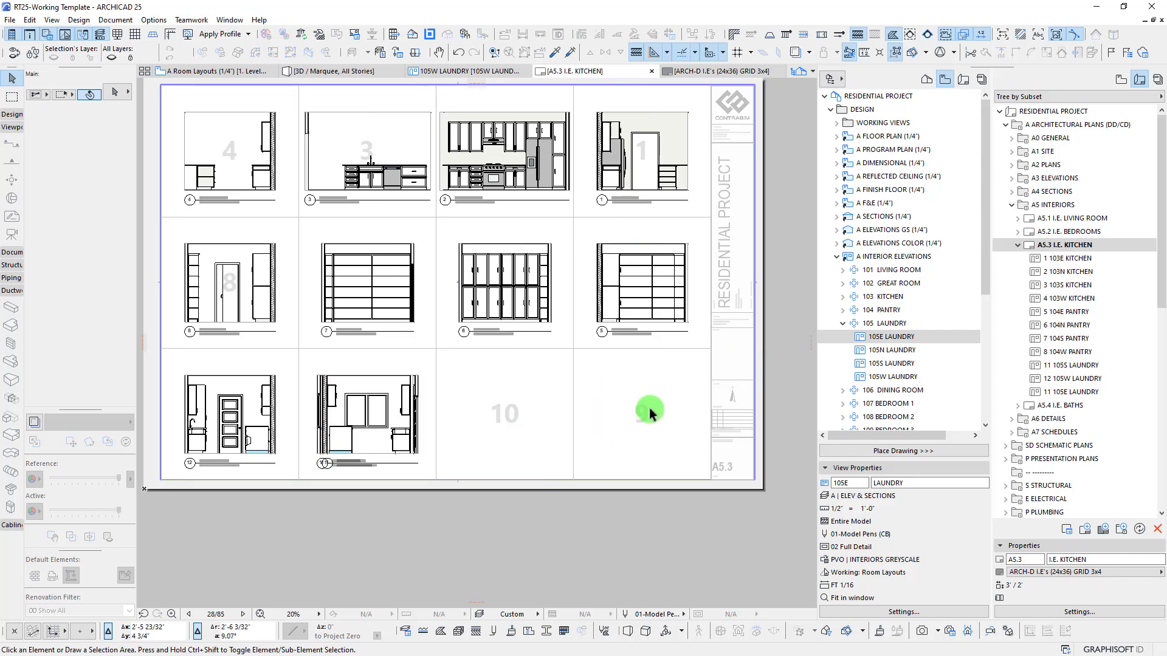
{"action": "left_click", "coordinate": [353, 413]}
{"action": "key", "text": "Escape"}
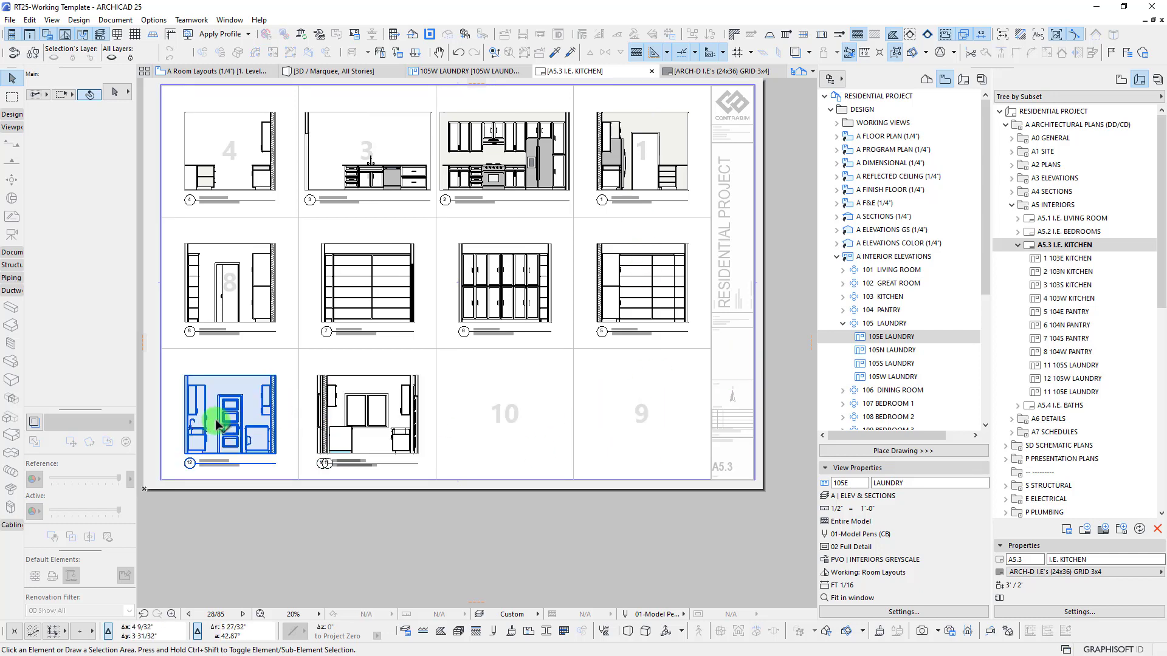
{"action": "mouse_move", "coordinate": [602, 550]}
{"action": "left_mouse_down"}
{"action": "mouse_move", "coordinate": [205, 393]}
{"action": "mouse_move", "coordinate": [161, 363]}
{"action": "left_mouse_up"}
{"action": "key", "text": "Delete"}
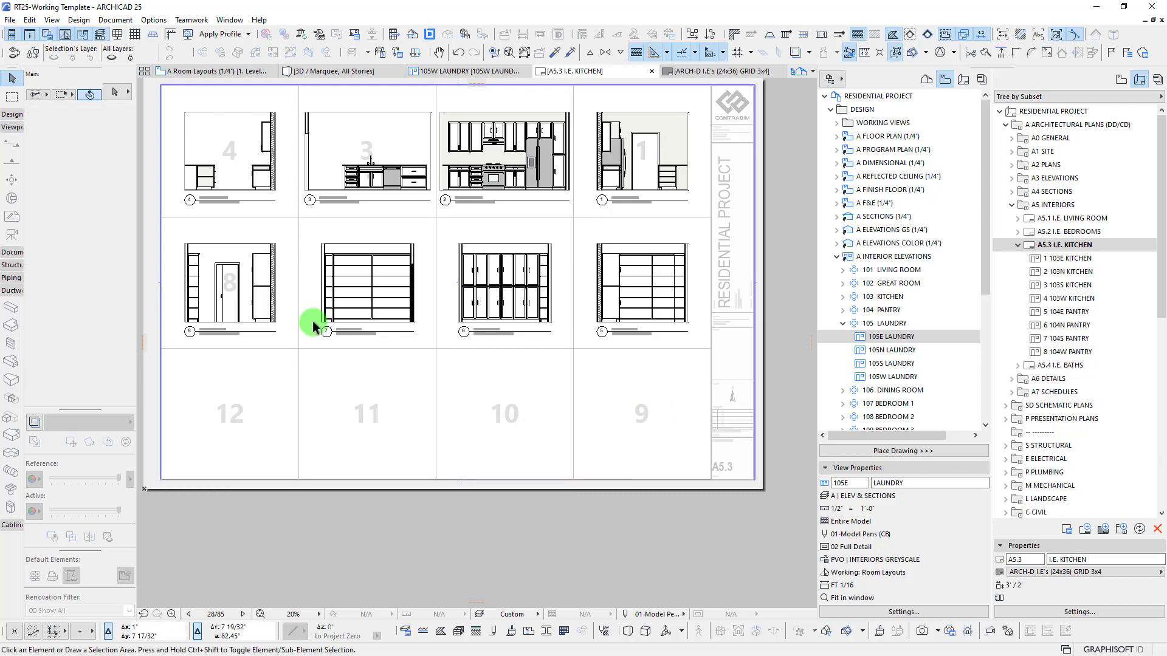
{"action": "left_click", "coordinate": [888, 341]}
{"action": "left_click_drag", "start_coordinate": [888, 341], "coordinate": [632, 389]}
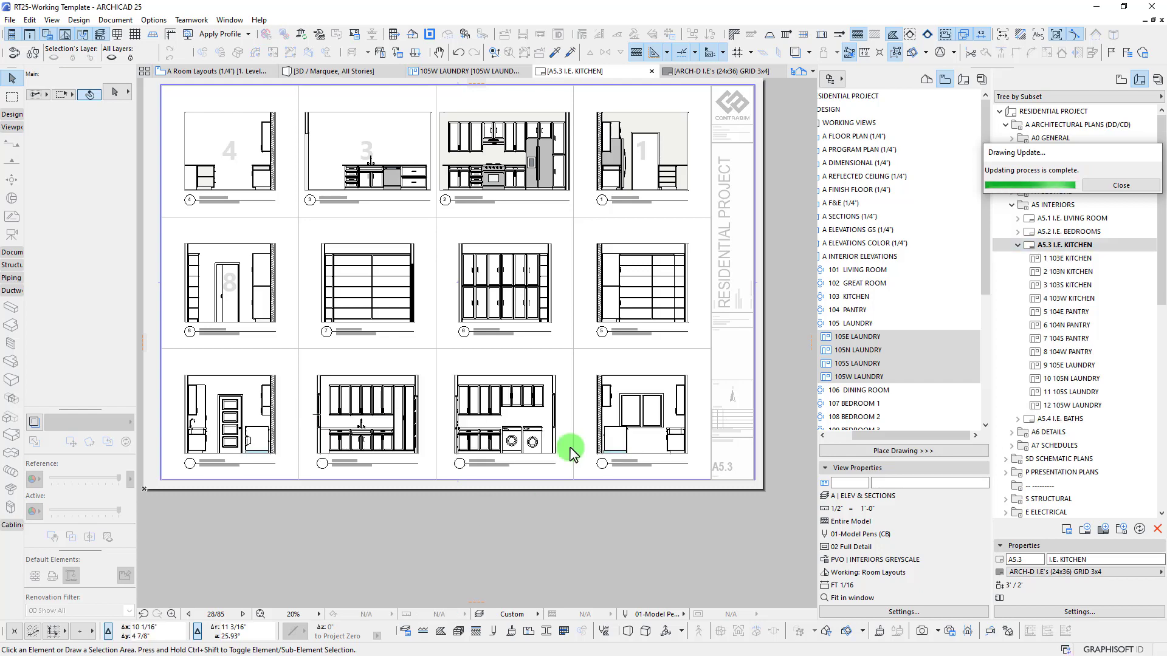
Examine the anchor setting of the newly placed 105N LAUNDRY drawing and how the drawings sit in the A5.3 grid
{"action": "scroll", "coordinate": [608, 444], "scroll_direction": "up", "scroll_amount": 3}
{"action": "left_click", "coordinate": [333, 372]}
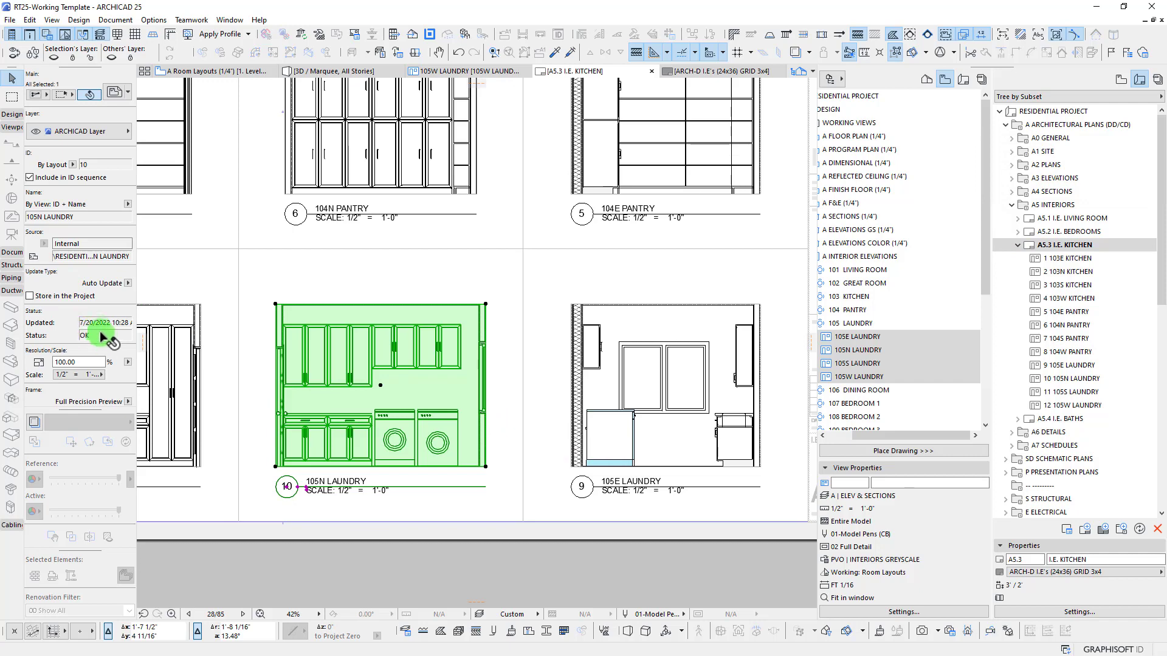
{"action": "scroll", "coordinate": [97, 322], "scroll_direction": "down", "scroll_amount": 4}
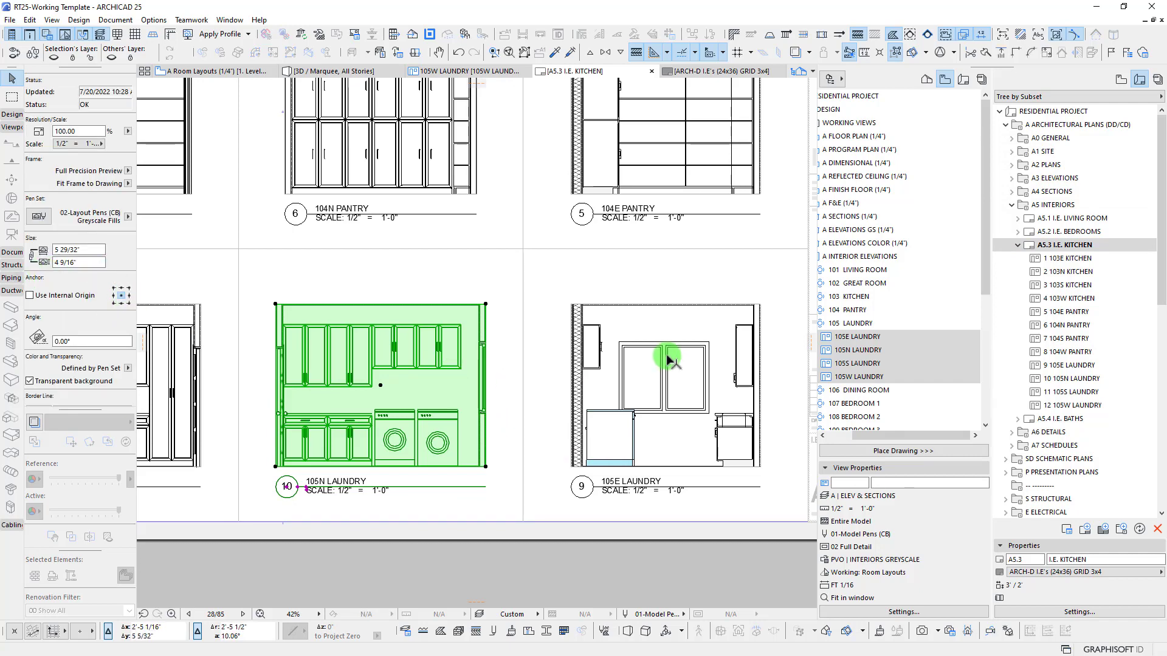
{"action": "scroll", "coordinate": [365, 351], "scroll_direction": "down", "scroll_amount": 5}
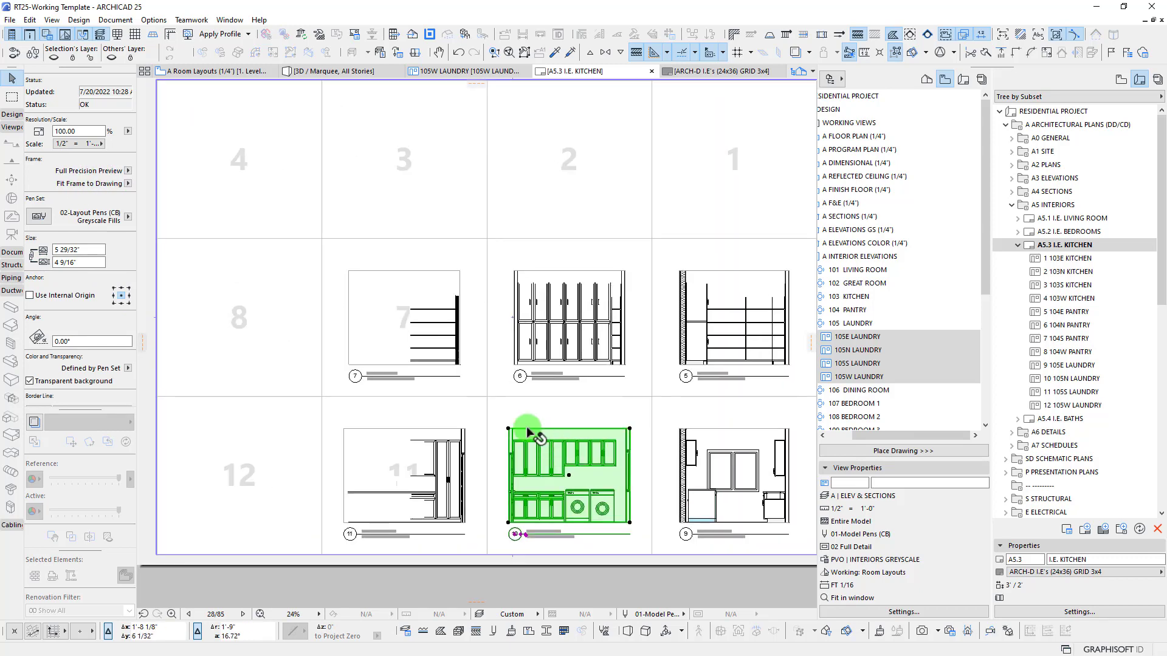
{"action": "middle_click_drag", "start_coordinate": [507, 417], "coordinate": [478, 422]}
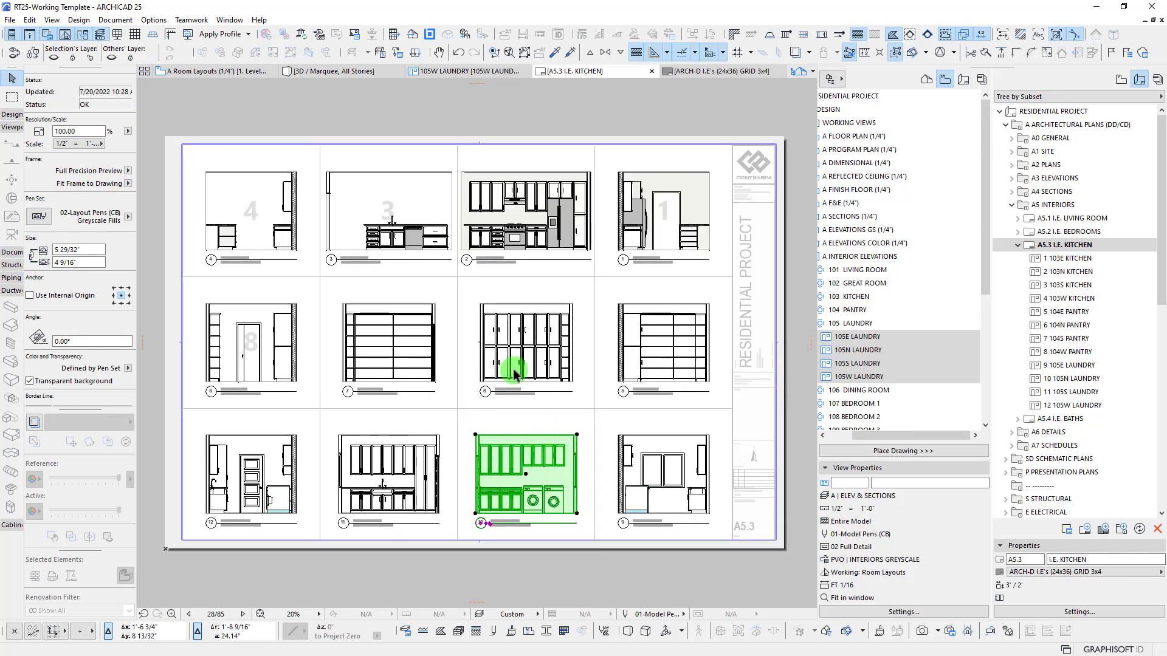
{"action": "key", "text": "Escape"}
{"action": "left_click", "coordinate": [568, 347]}
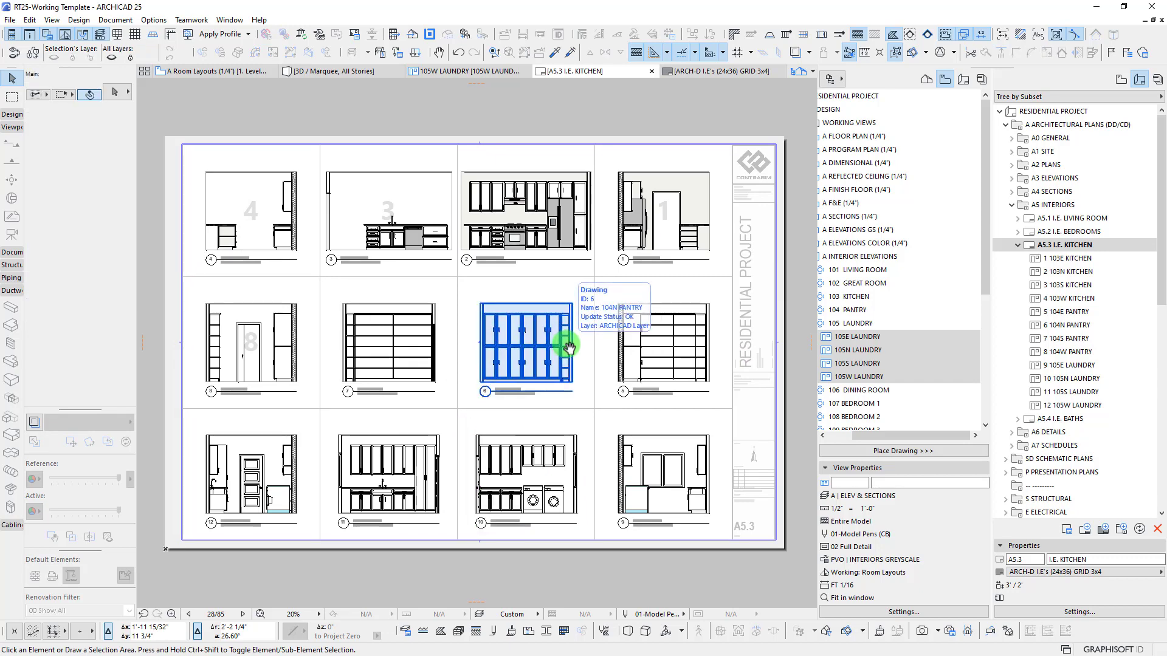
{"action": "middle_click_drag", "start_coordinate": [639, 321], "coordinate": [649, 305]}
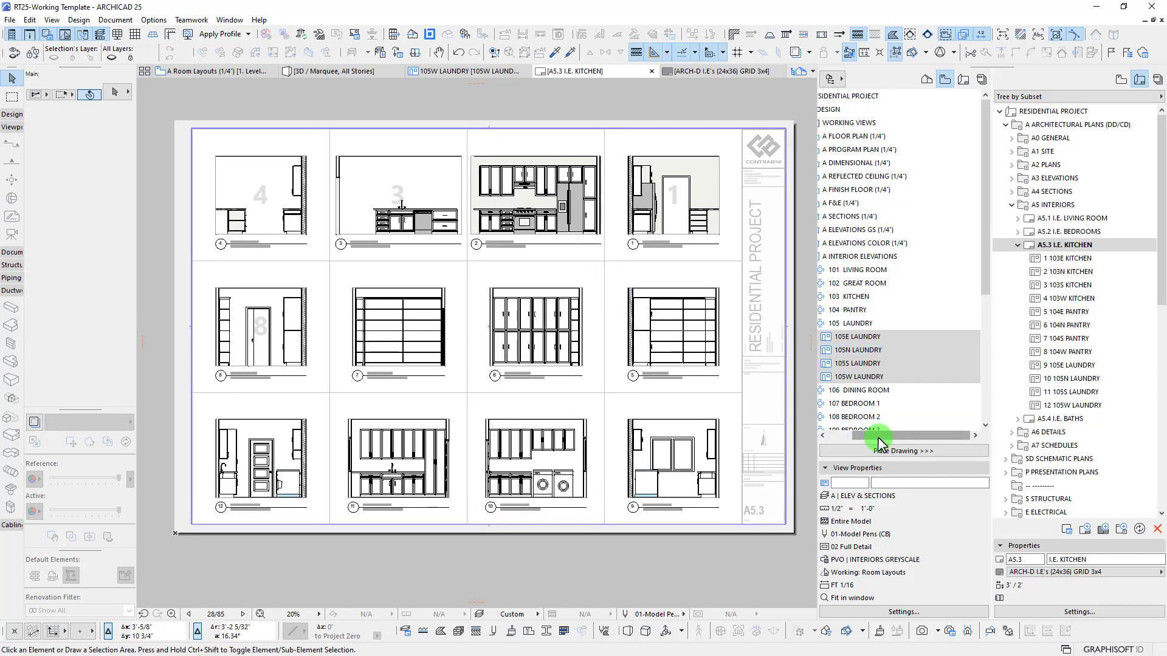
Check the placed 105E LAUNDRY drawing up close and open its source view from the 105 LAUNDRY interior elevations
{"action": "left_click_drag", "start_coordinate": [879, 444], "coordinate": [830, 436]}
{"action": "left_click", "coordinate": [881, 323]}
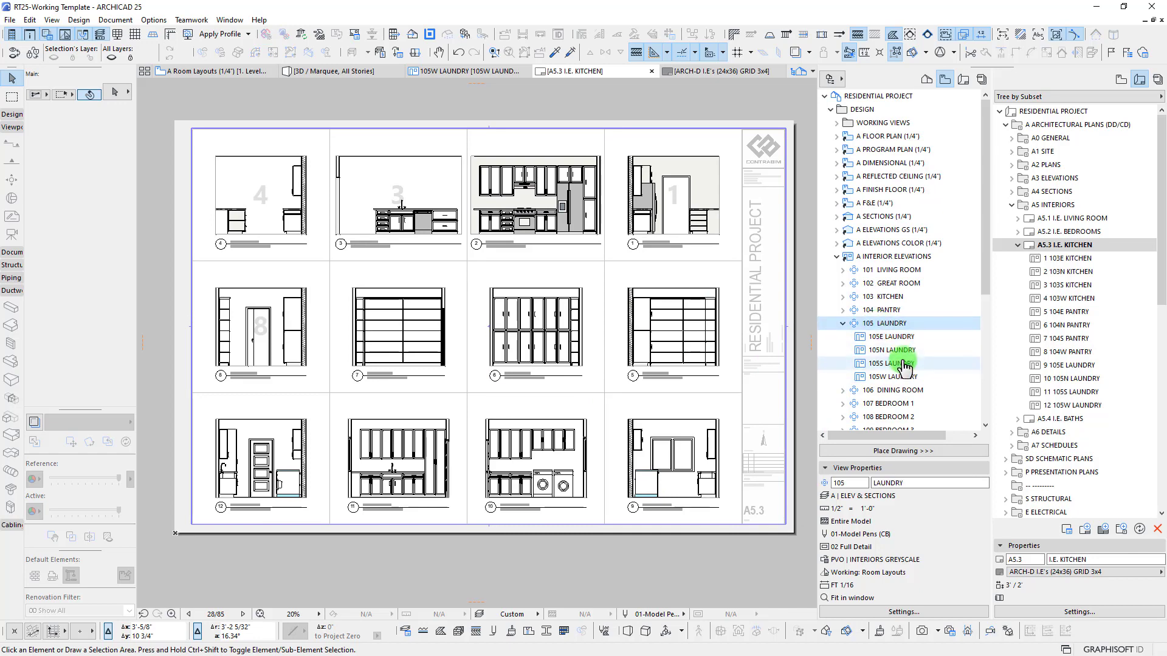
{"action": "scroll", "coordinate": [480, 385], "scroll_direction": "up", "scroll_amount": 4}
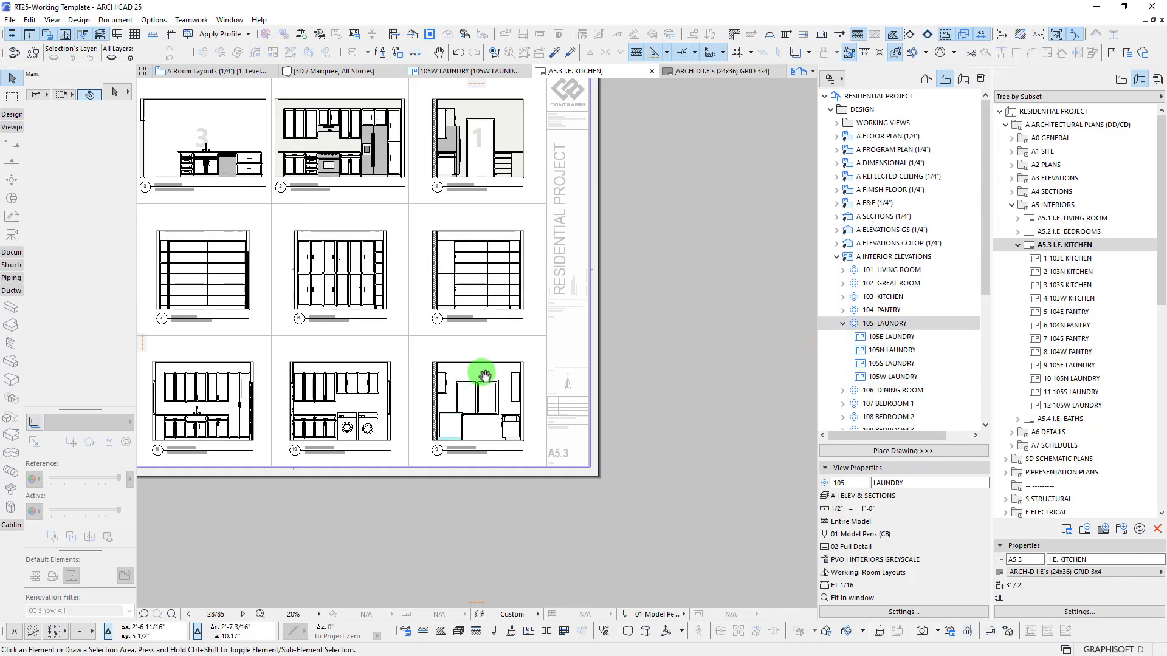
{"action": "scroll", "coordinate": [396, 403], "scroll_direction": "up", "scroll_amount": 4}
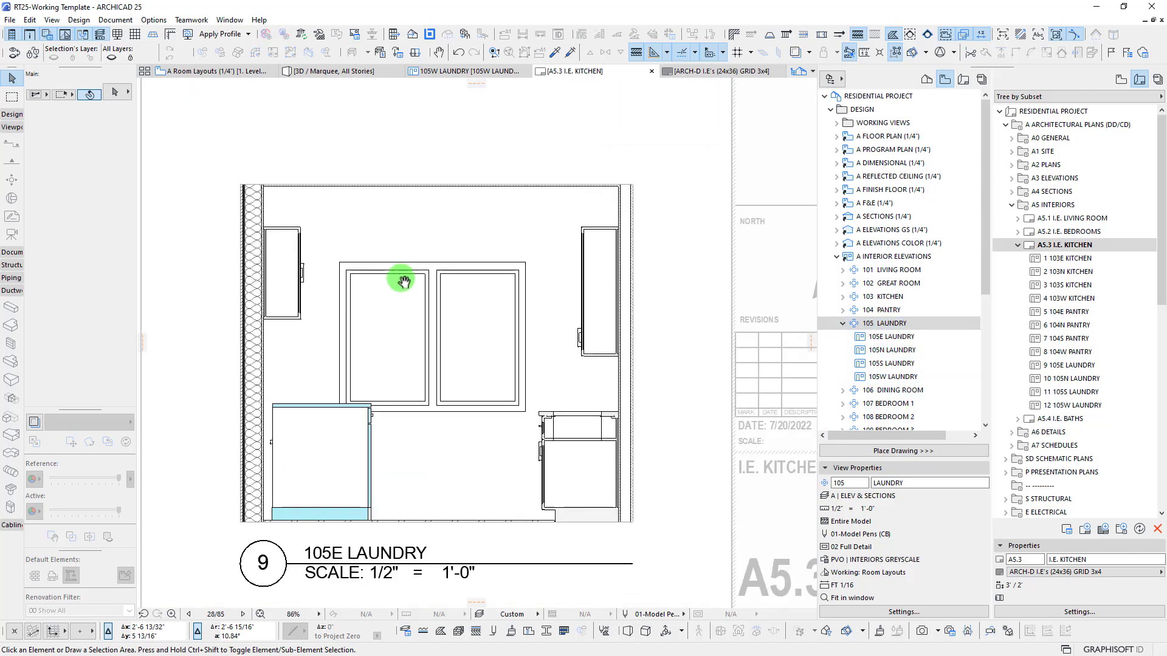
{"action": "left_click", "coordinate": [878, 338]}
{"action": "double_click", "coordinate": [887, 340]}
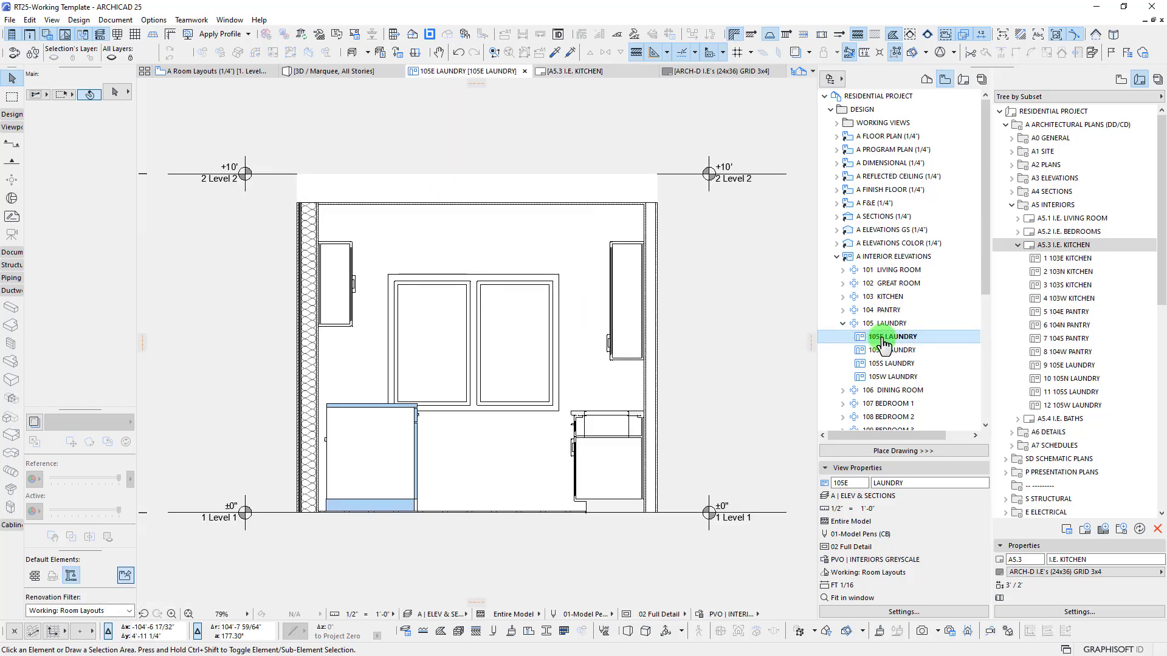
Set the zooming of the 105E LAUNDRY view to Current Zoom in its view settings
{"action": "right_click", "coordinate": [882, 340]}
{"action": "left_click", "coordinate": [920, 547]}
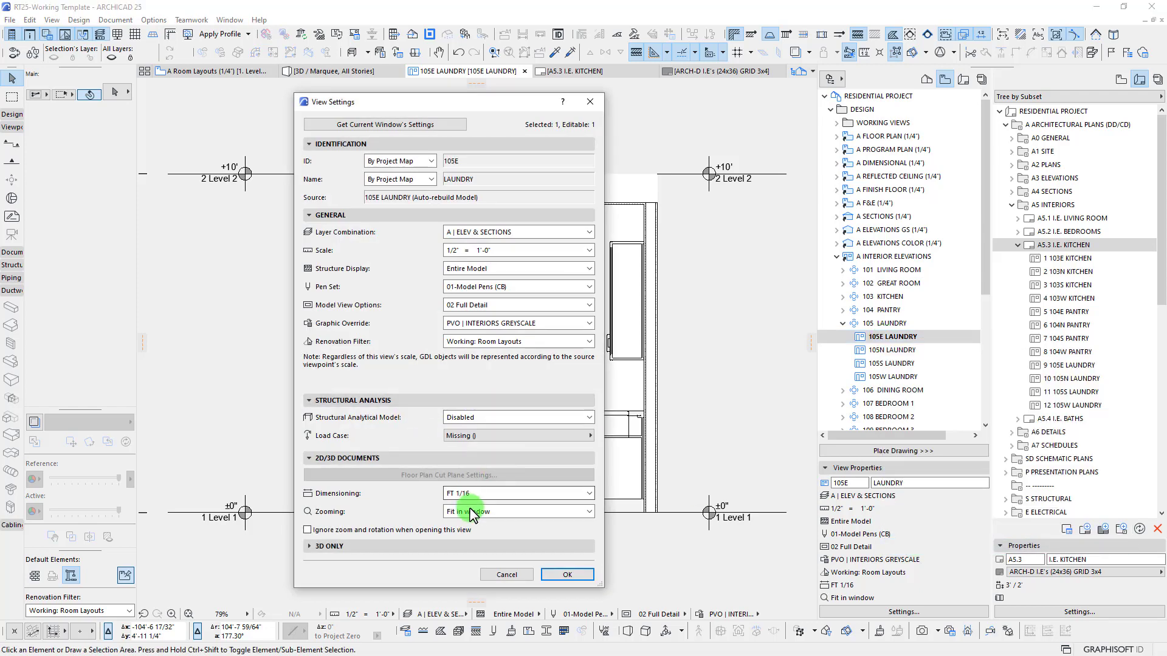
{"action": "left_click", "coordinate": [459, 515]}
{"action": "left_click", "coordinate": [461, 524]}
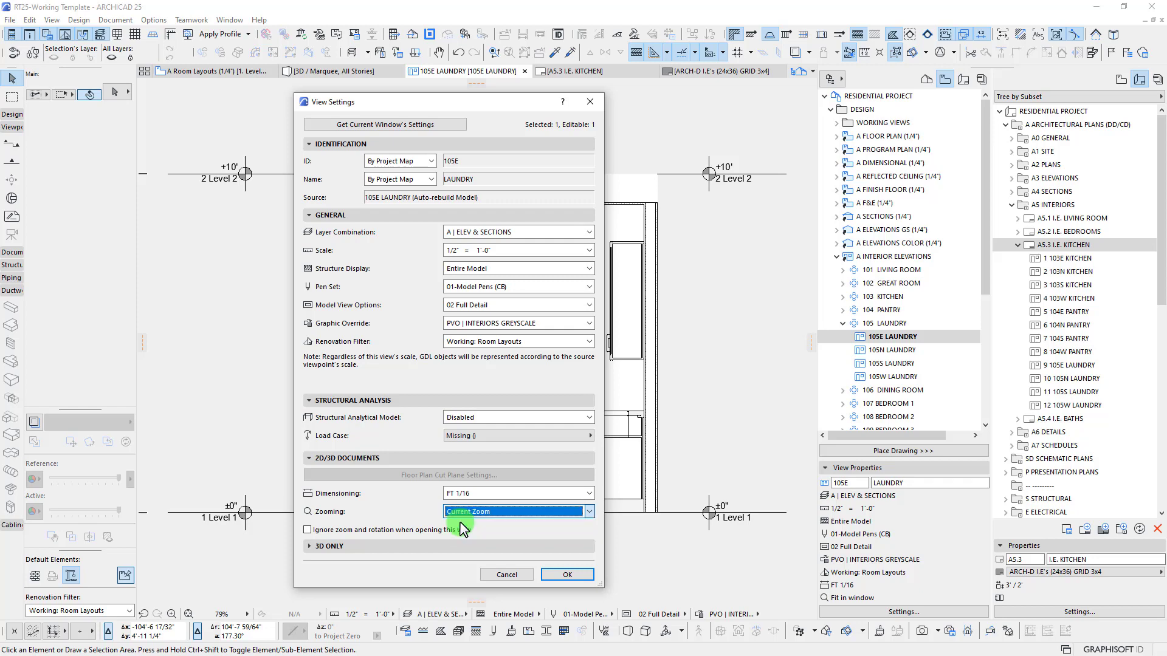
{"action": "left_click", "coordinate": [567, 574]}
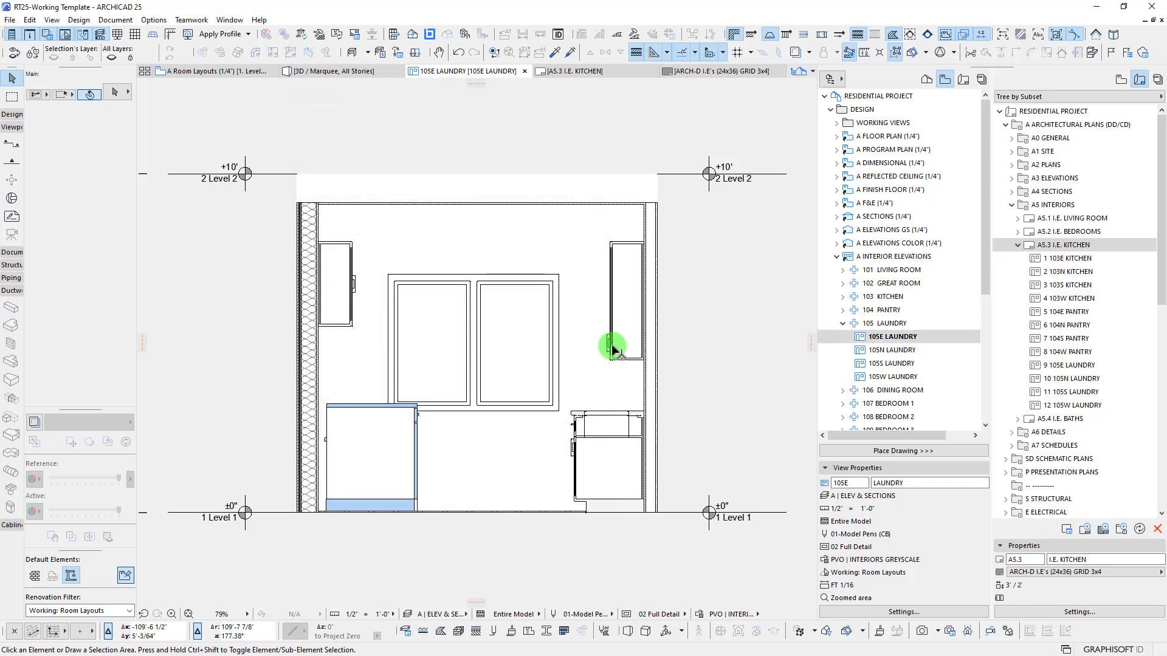
Examine the 105E LAUNDRY drawing on the A5.3 layout, including its anchor setting and frame options
{"action": "left_click", "coordinate": [1061, 246]}
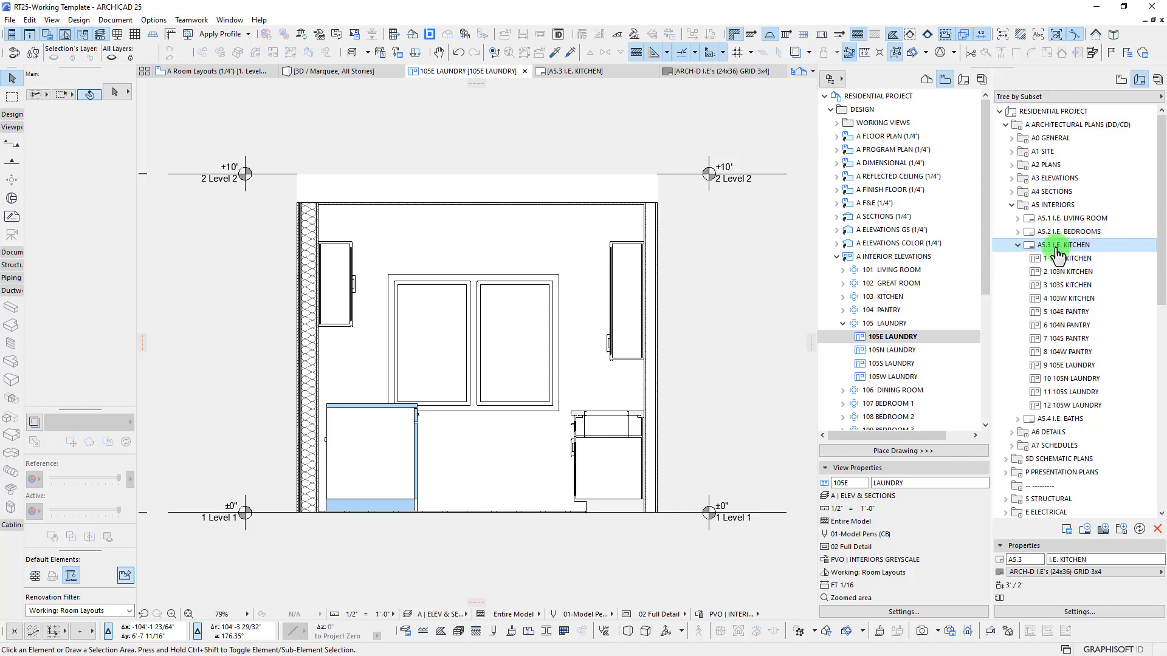
{"action": "left_click", "coordinate": [611, 73]}
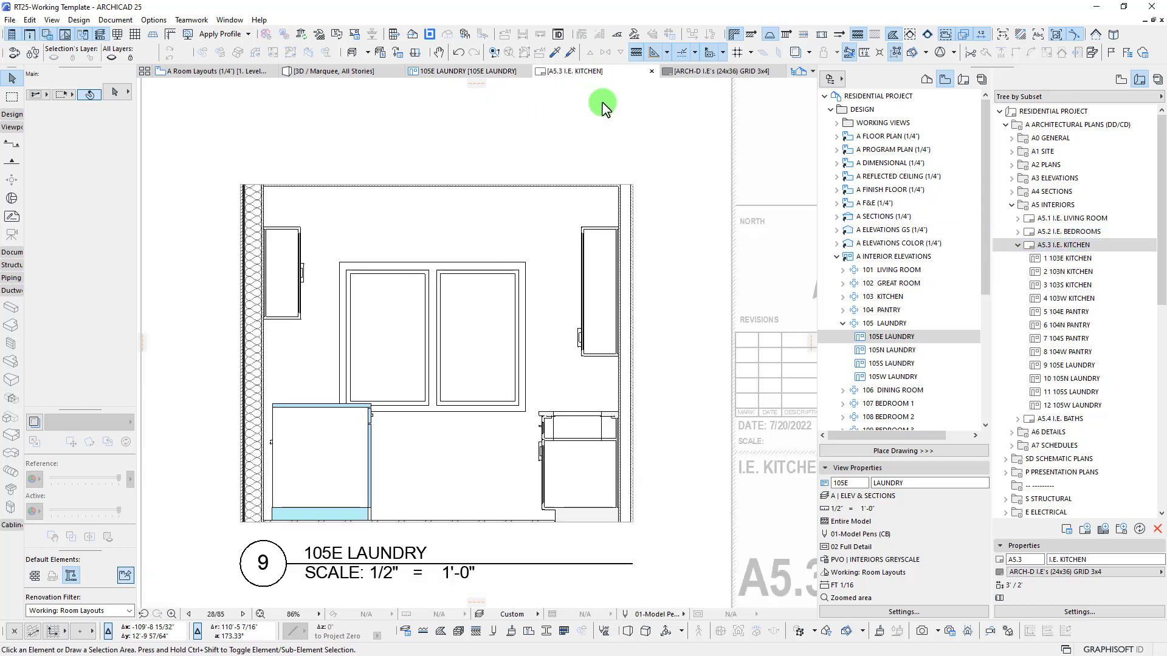
{"action": "scroll", "coordinate": [632, 312], "scroll_direction": "down", "scroll_amount": 5}
{"action": "middle_click_drag", "start_coordinate": [472, 308], "coordinate": [525, 325]}
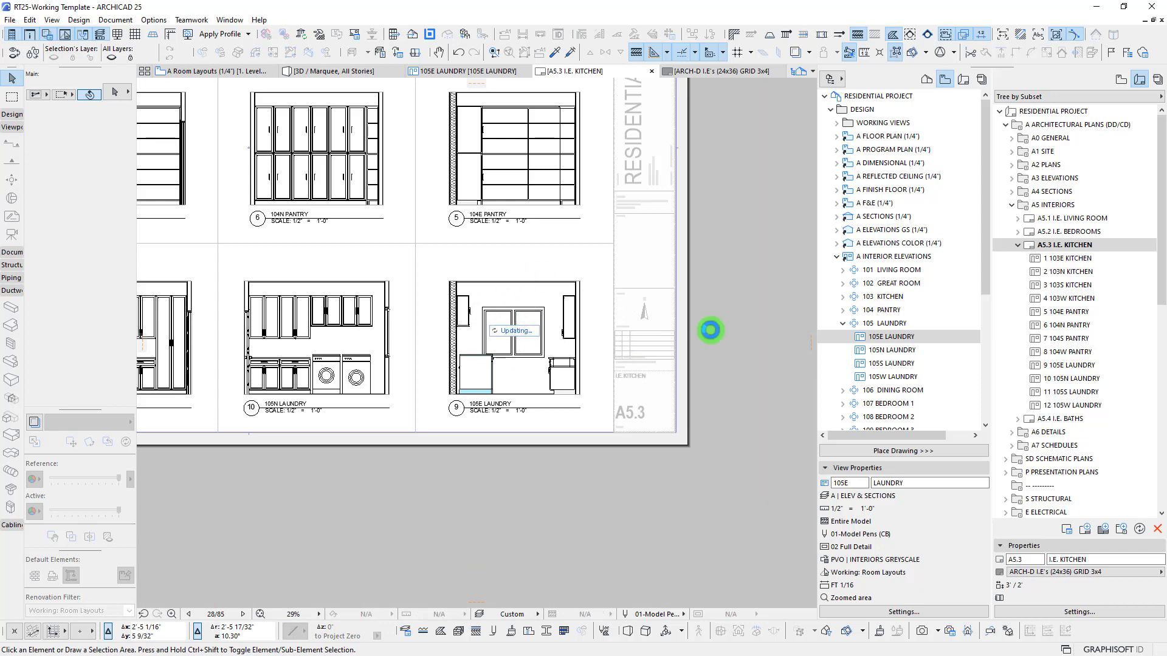
{"action": "left_click", "coordinate": [938, 337]}
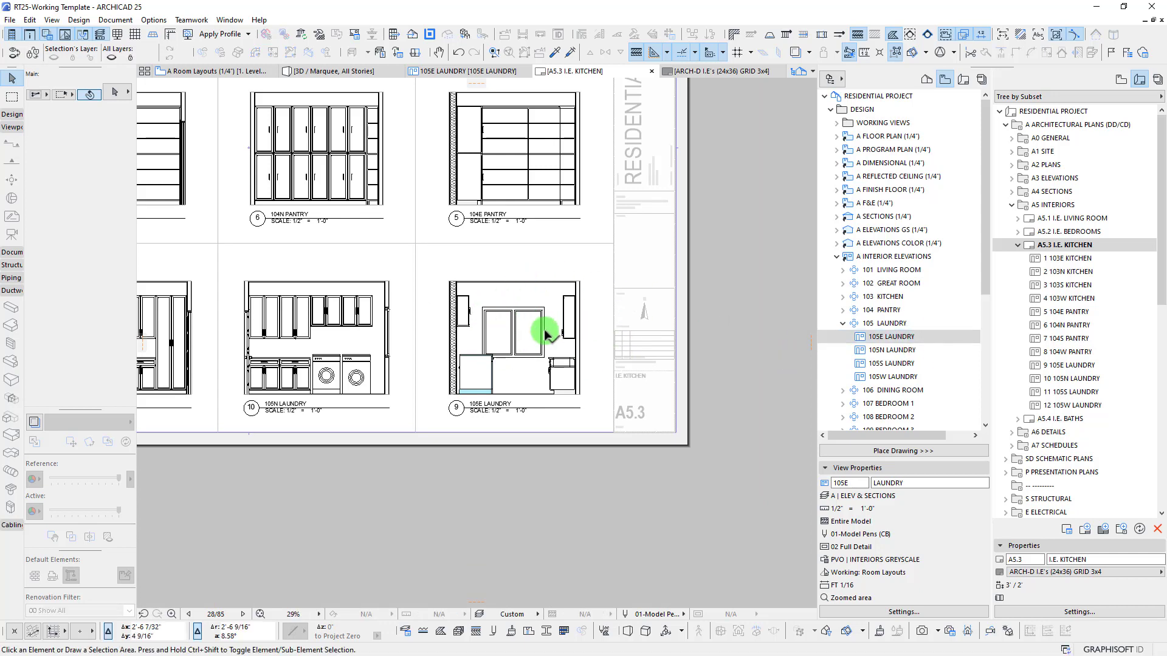
{"action": "left_click", "coordinate": [531, 330]}
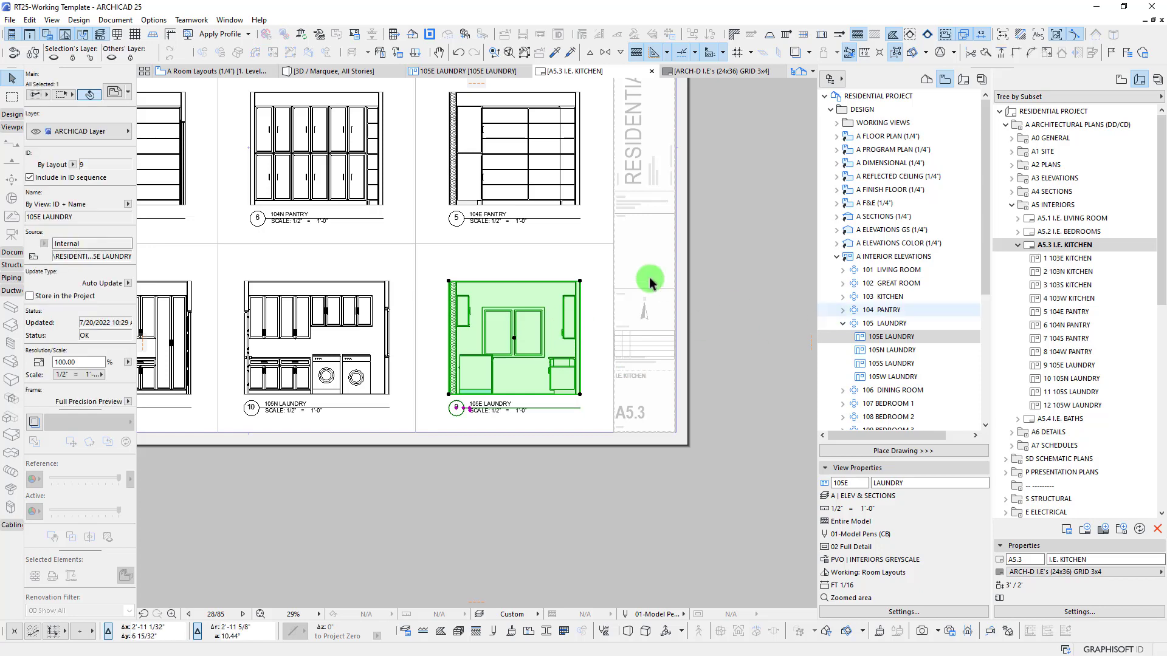
{"action": "scroll", "coordinate": [92, 260], "scroll_direction": "down", "scroll_amount": 3}
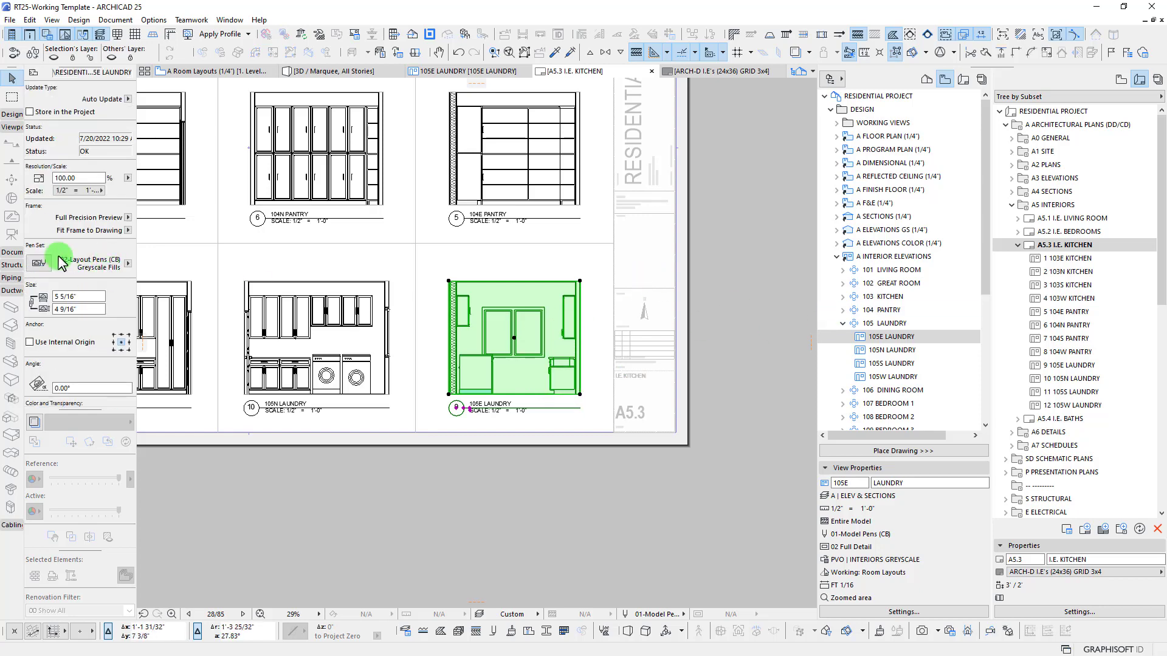
{"action": "left_click", "coordinate": [128, 231]}
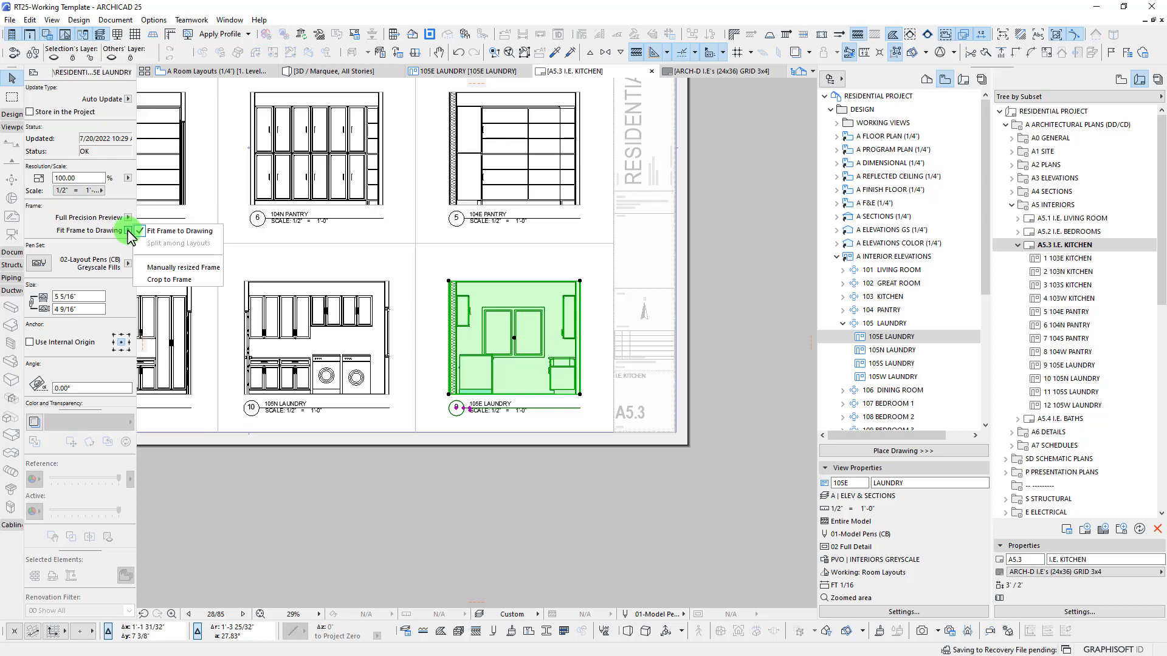
{"action": "left_click", "coordinate": [129, 231]}
Delete the 105E LAUNDRY drawing from the A5.3 layout and place the 105E LAUNDRY view on that layout again
{"action": "scroll", "coordinate": [534, 351], "scroll_direction": "down", "scroll_amount": 2}
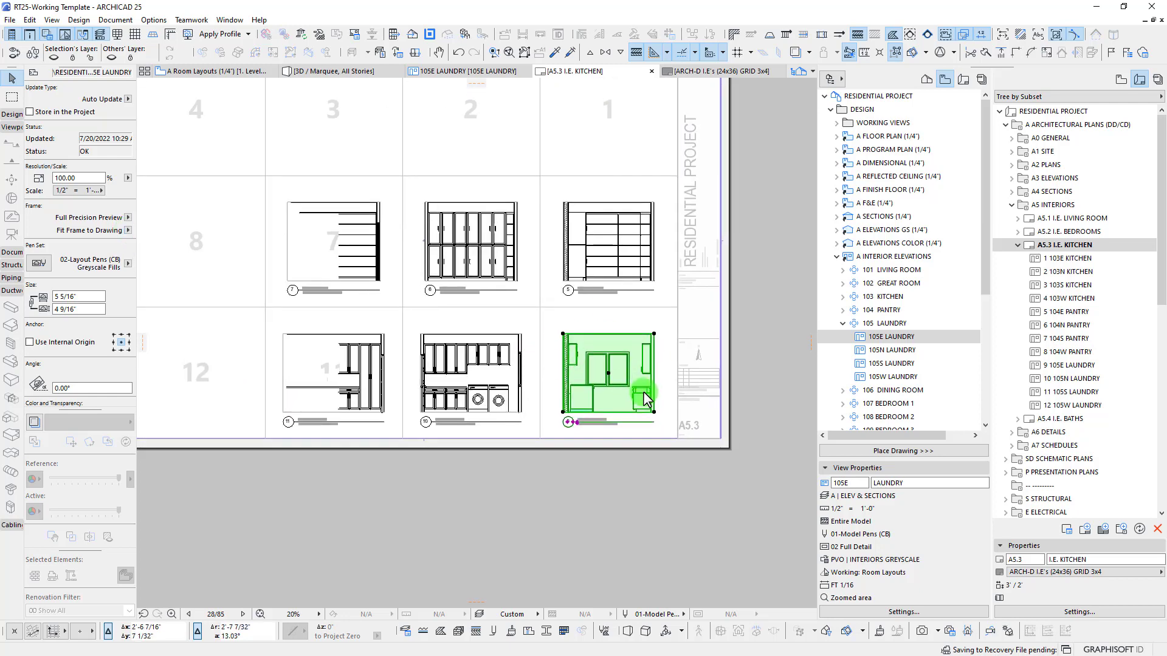
{"action": "key", "text": "Delete"}
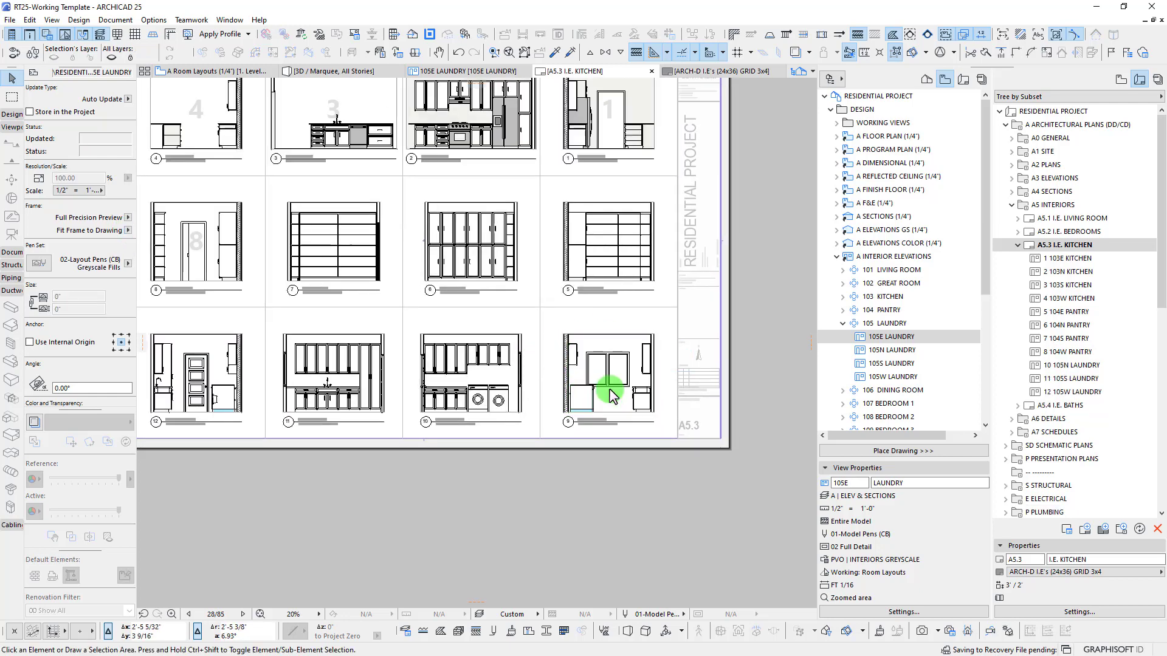
{"action": "left_click", "coordinate": [884, 341]}
{"action": "left_click_drag", "start_coordinate": [884, 339], "coordinate": [1053, 247]}
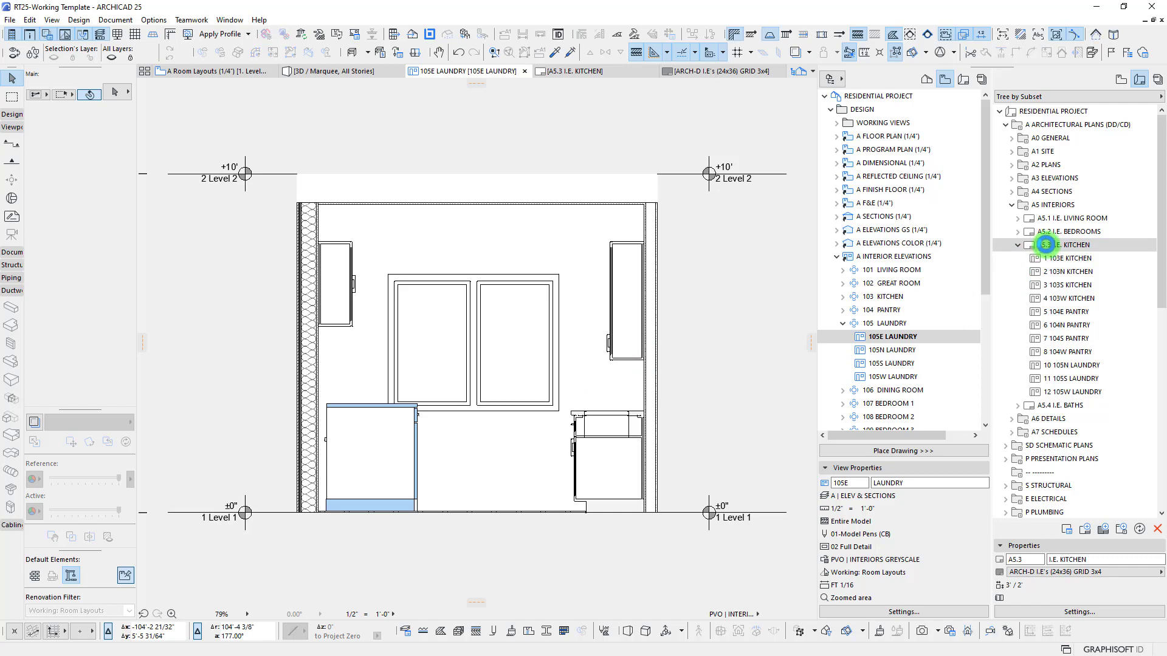
{"action": "double_click", "coordinate": [1045, 250]}
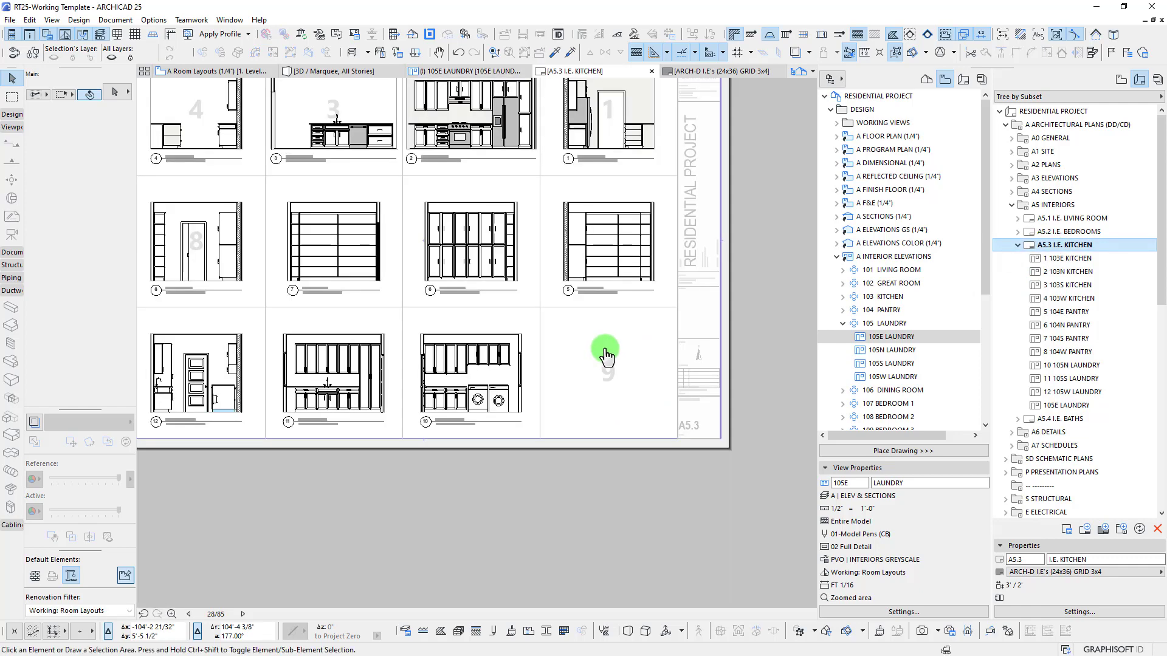
{"action": "middle_click_drag", "start_coordinate": [226, 366], "coordinate": [402, 356]}
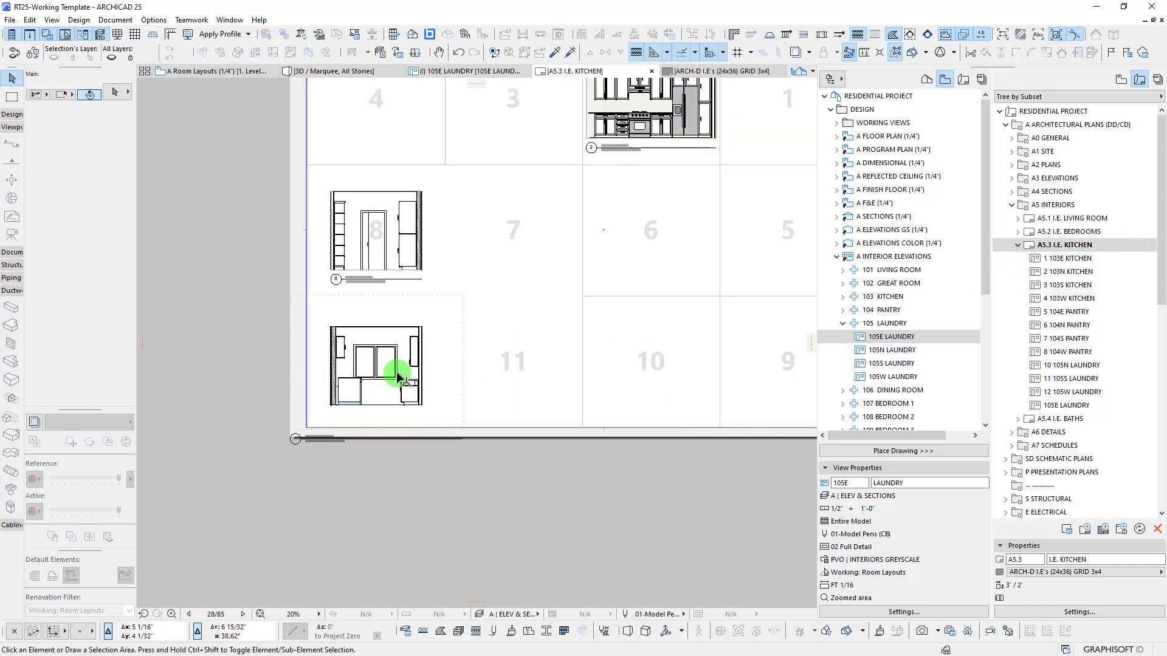
Move the 105E LAUNDRY drawing off the A5.3 sheet to the empty area below it
{"action": "left_click", "coordinate": [1051, 405]}
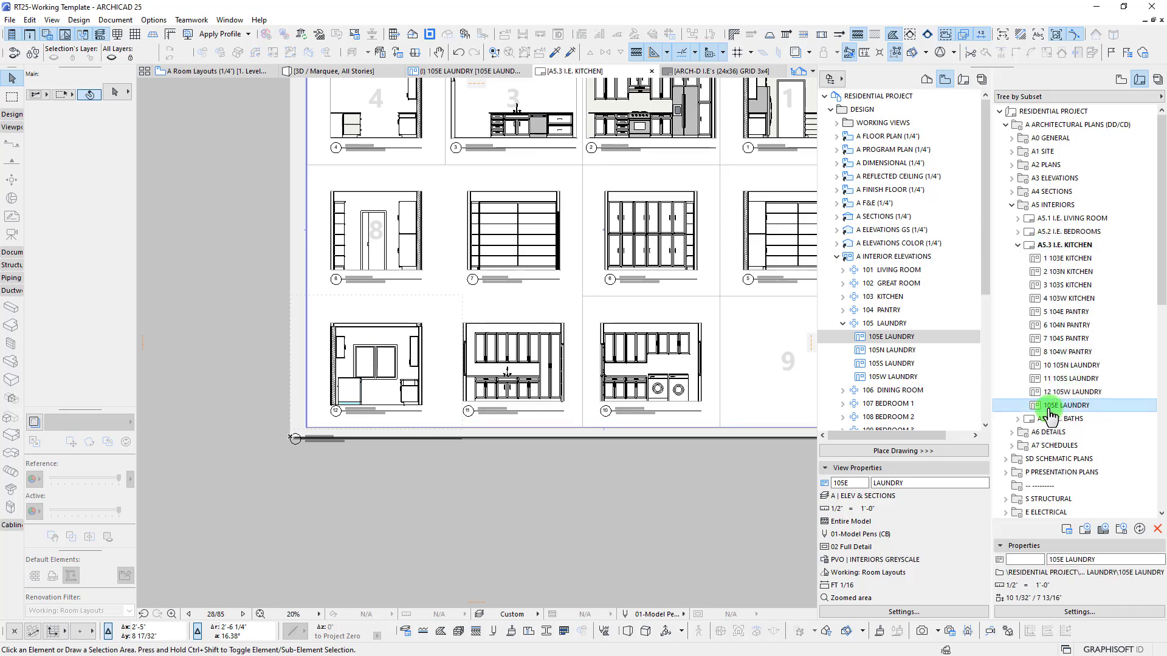
{"action": "left_click", "coordinate": [365, 344]}
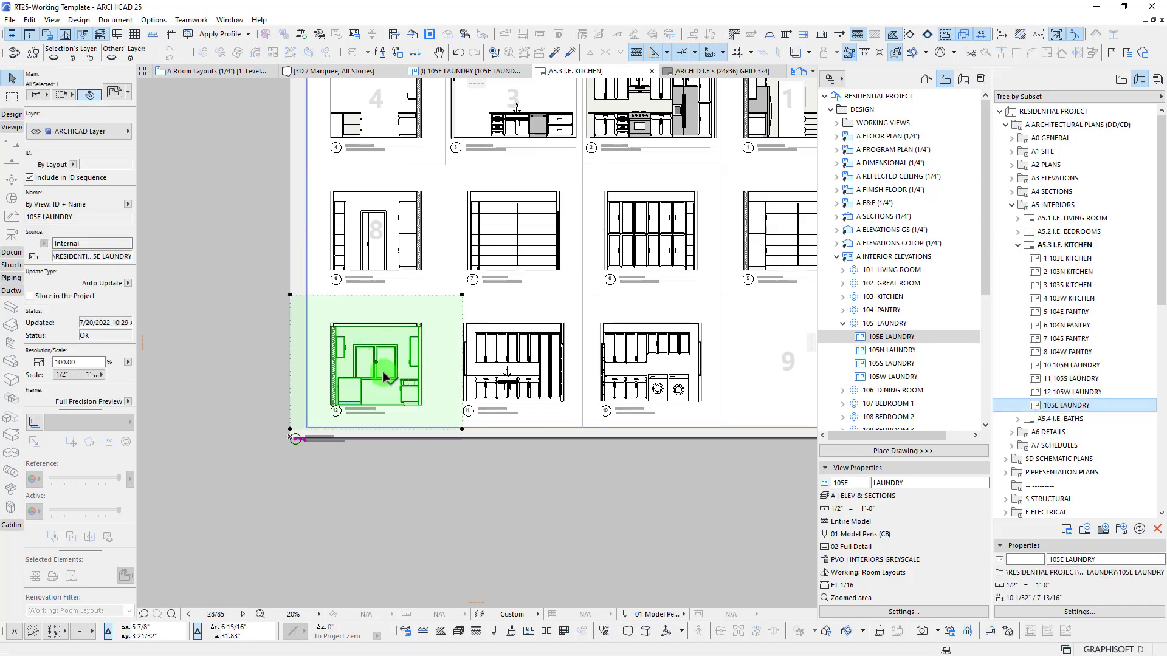
{"action": "key", "text": "ctrl+d"}
{"action": "left_click", "coordinate": [375, 360]}
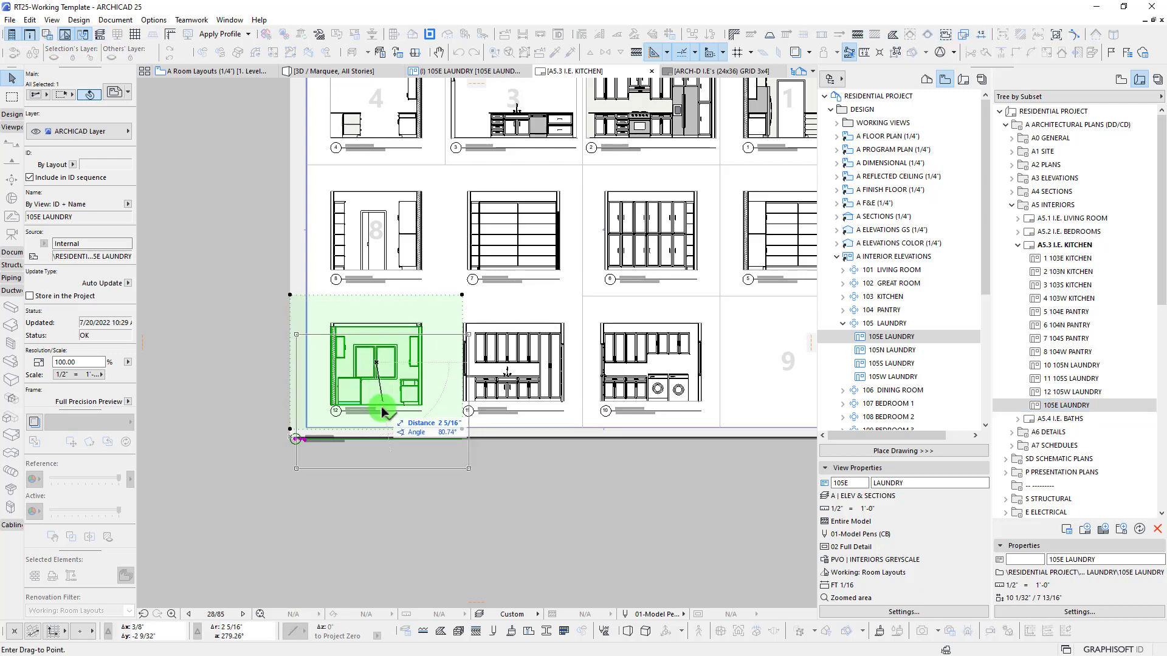
{"action": "scroll", "coordinate": [388, 418], "scroll_direction": "down", "scroll_amount": 3}
{"action": "middle_click_drag", "start_coordinate": [387, 418], "coordinate": [294, 282]}
{"action": "left_click", "coordinate": [412, 384]}
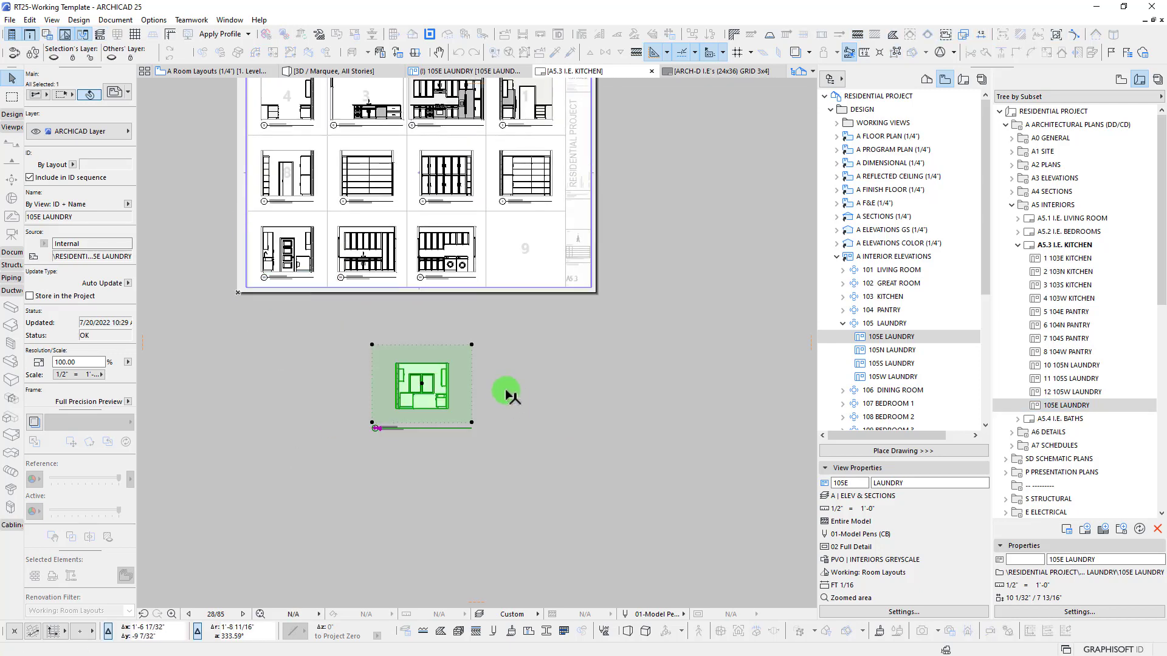
Try to switch the 105E LAUNDRY drawing's cropped frame to Fit Frame to Drawing
{"action": "scroll", "coordinate": [410, 371], "scroll_direction": "up", "scroll_amount": 5}
{"action": "middle_click_drag", "start_coordinate": [294, 443], "coordinate": [365, 404]}
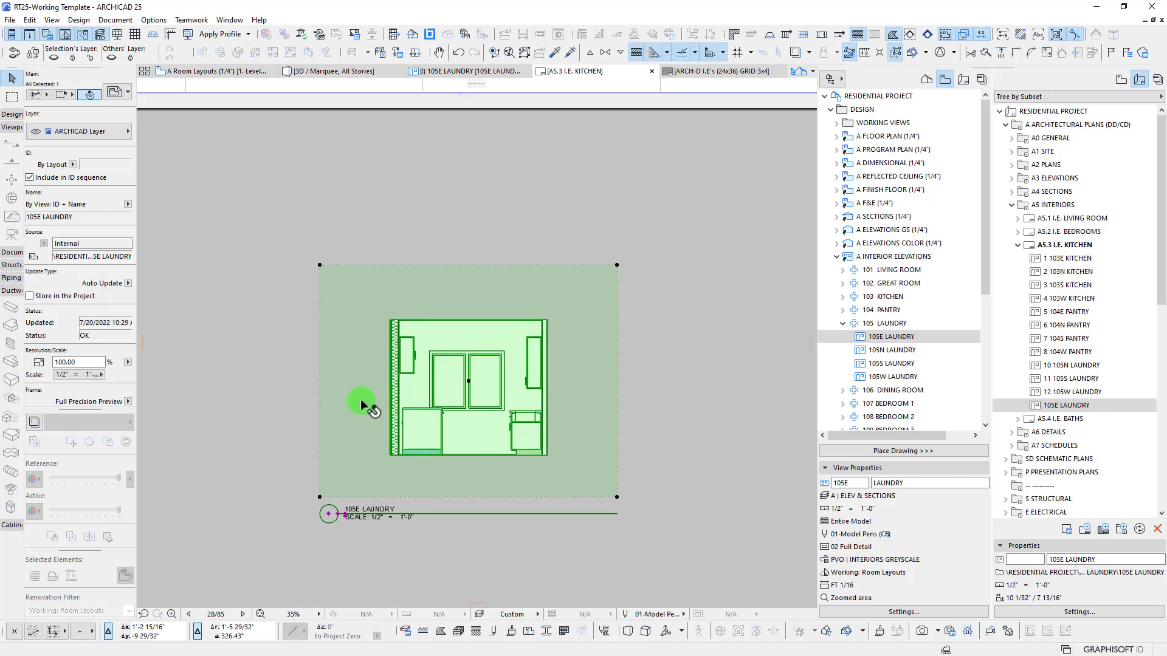
{"action": "scroll", "coordinate": [119, 286], "scroll_direction": "down", "scroll_amount": 3}
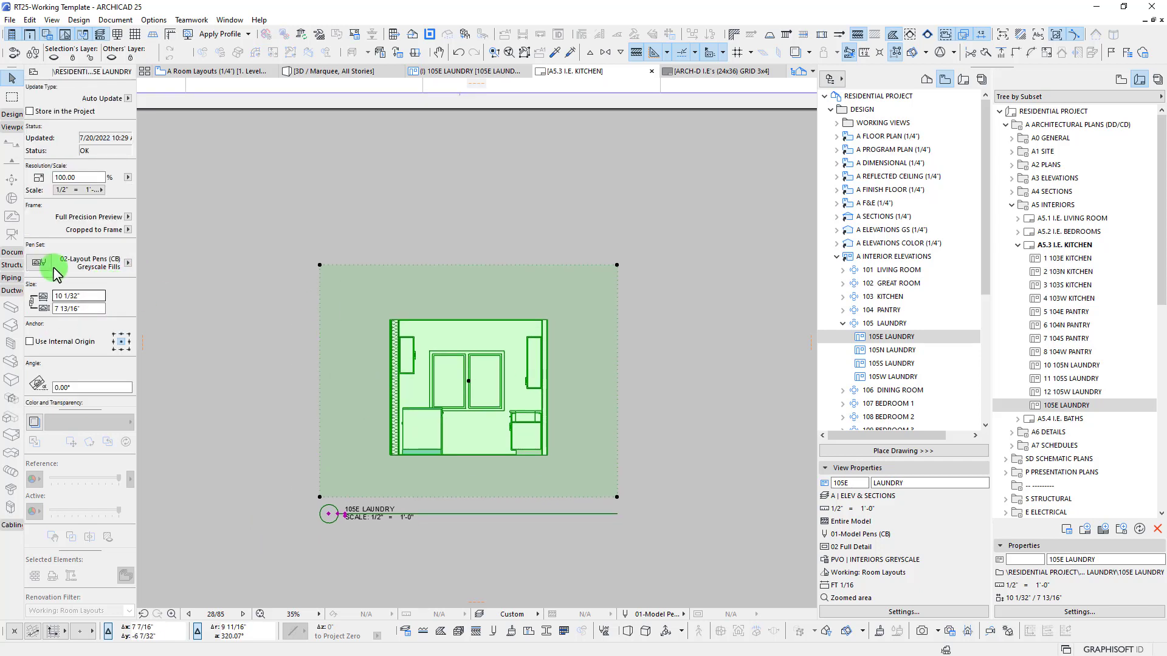
{"action": "left_click", "coordinate": [128, 230]}
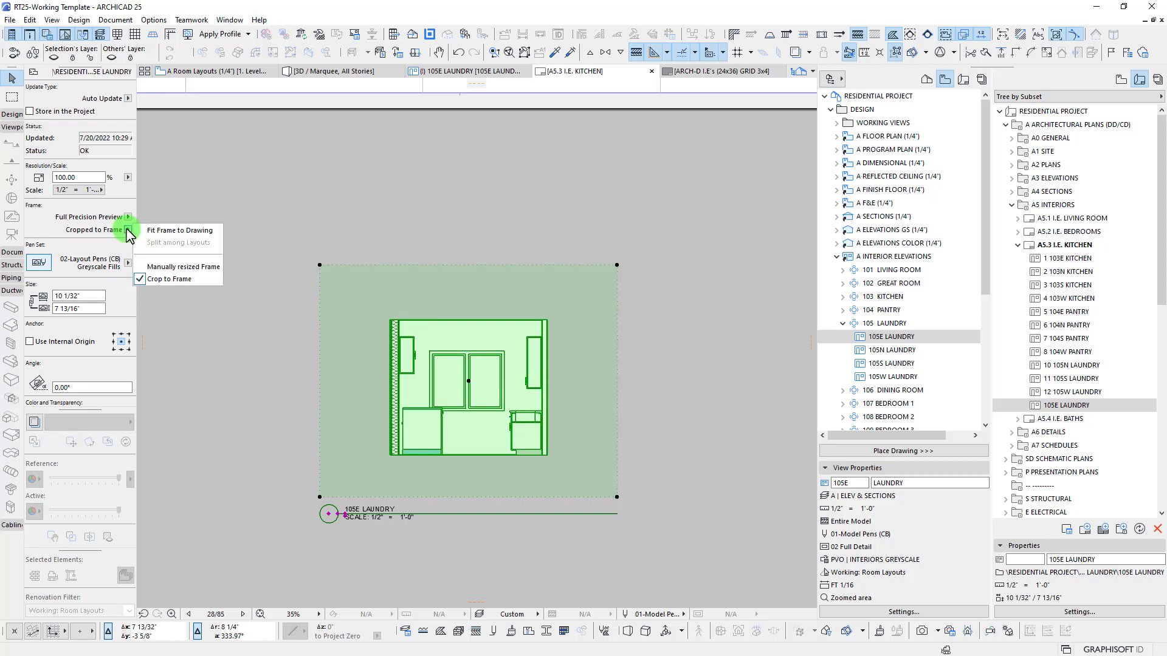
{"action": "left_click", "coordinate": [169, 231]}
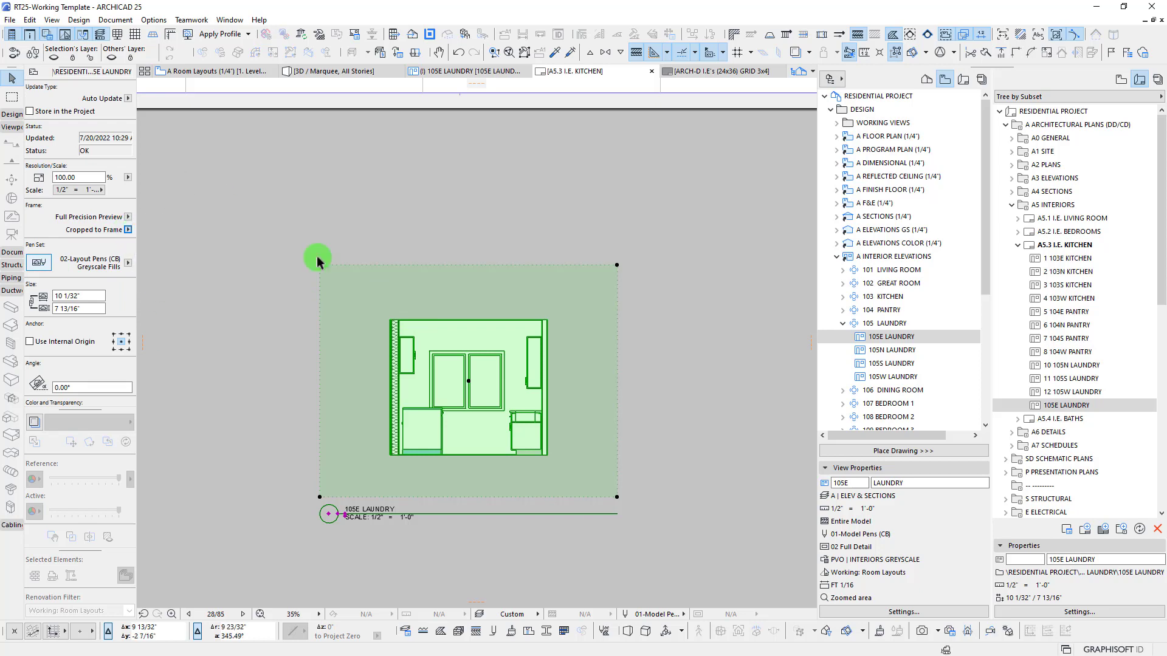
Move the 105E LAUNDRY drawing into grid cell 9 of the A5.3 layout, beside the 105N LAUNDRY drawing
{"action": "scroll", "coordinate": [760, 338], "scroll_direction": "down", "scroll_amount": 3}
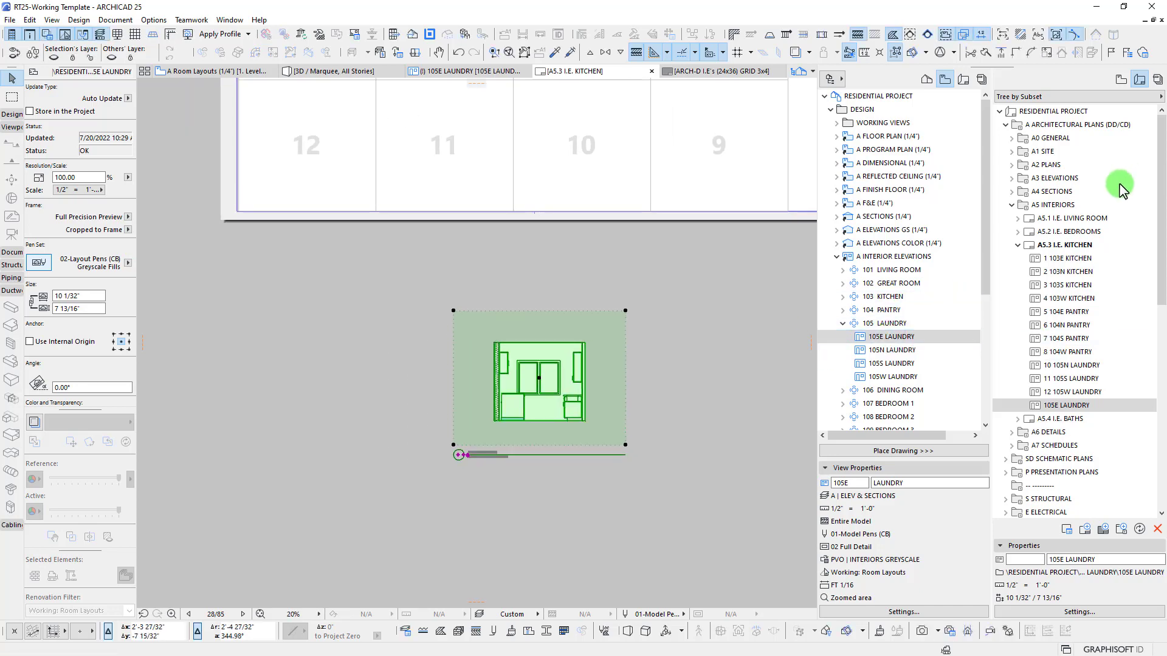
{"action": "middle_click_drag", "start_coordinate": [712, 333], "coordinate": [648, 365]}
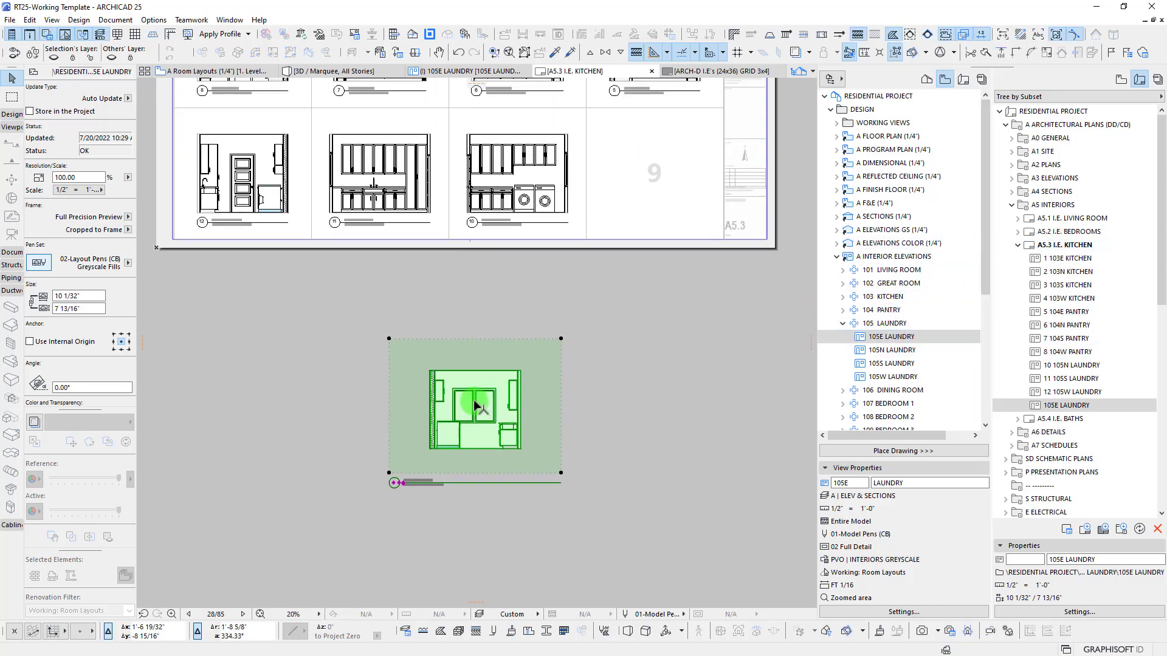
{"action": "left_click", "coordinate": [881, 338]}
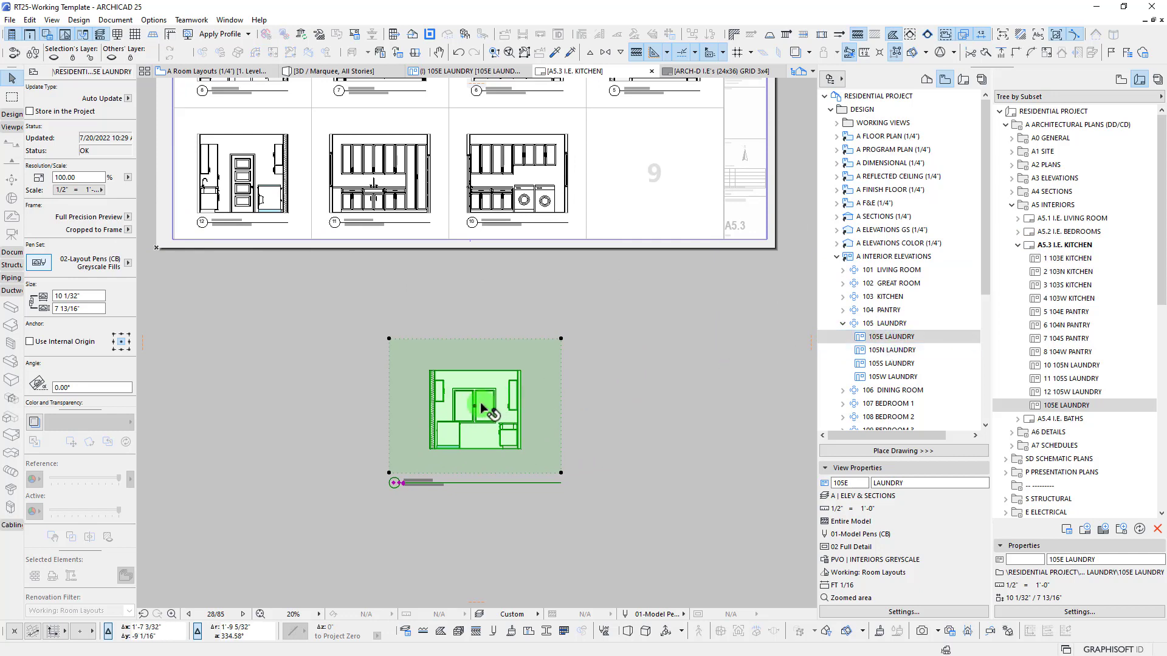
{"action": "left_click_drag", "start_coordinate": [476, 405], "coordinate": [655, 178]}
{"action": "scroll", "coordinate": [681, 167], "scroll_direction": "up", "scroll_amount": 1}
{"action": "scroll", "coordinate": [680, 168], "scroll_direction": "up", "scroll_amount": 3}
{"action": "middle_click_drag", "start_coordinate": [693, 174], "coordinate": [462, 244]}
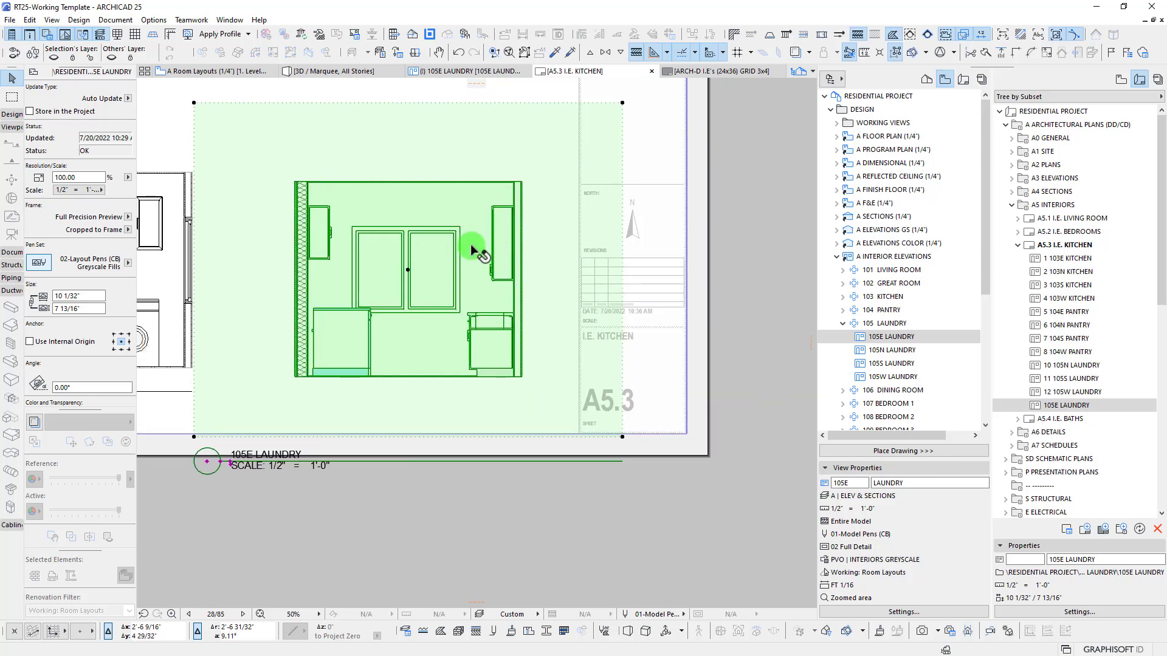
{"action": "scroll", "coordinate": [356, 170], "scroll_direction": "down", "scroll_amount": 2}
{"action": "middle_click_drag", "start_coordinate": [349, 167], "coordinate": [514, 243]}
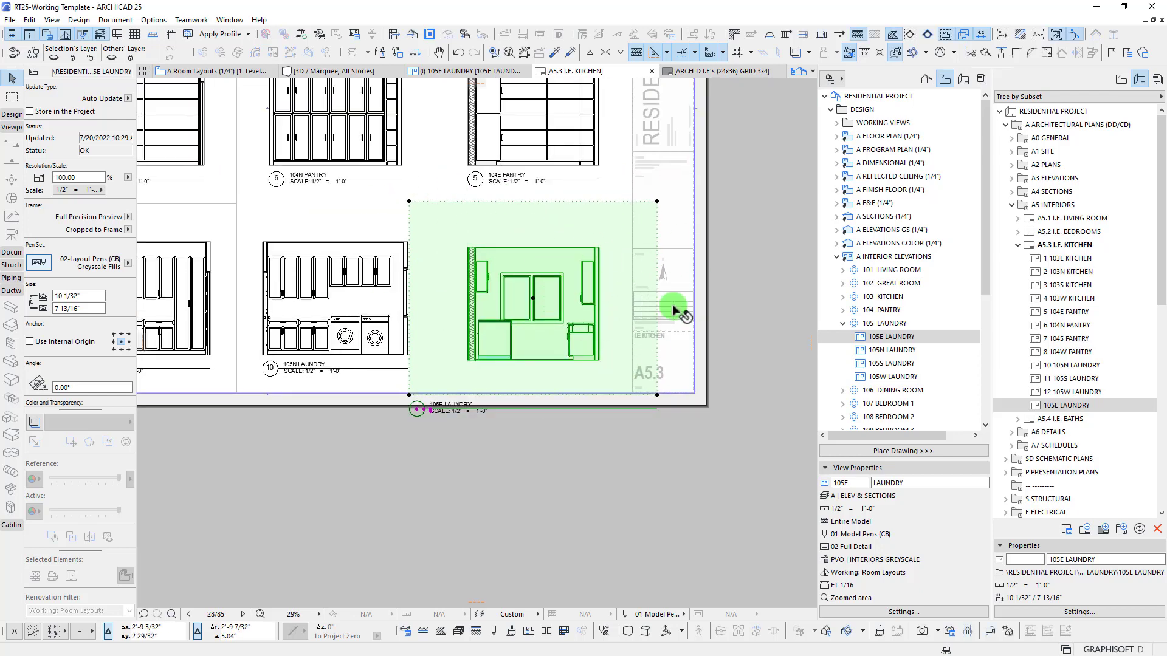
Set the zooming of the 105E LAUNDRY view to Fit in window in its view settings
{"action": "left_click", "coordinate": [884, 338]}
{"action": "right_click", "coordinate": [883, 344]}
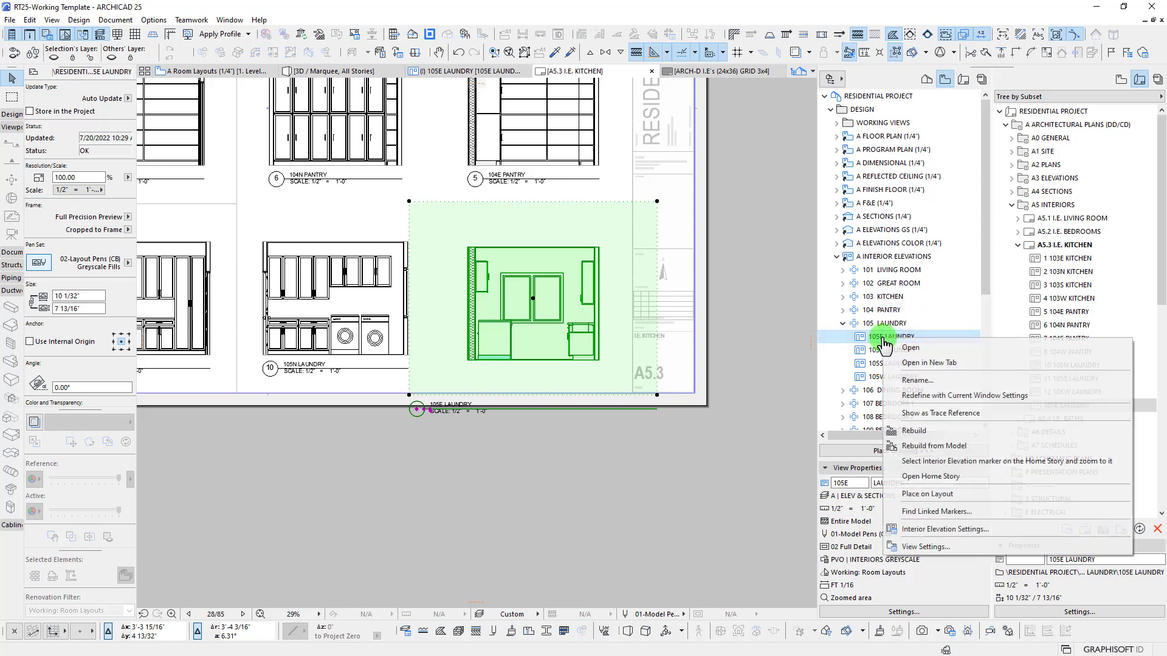
{"action": "left_click", "coordinate": [928, 547]}
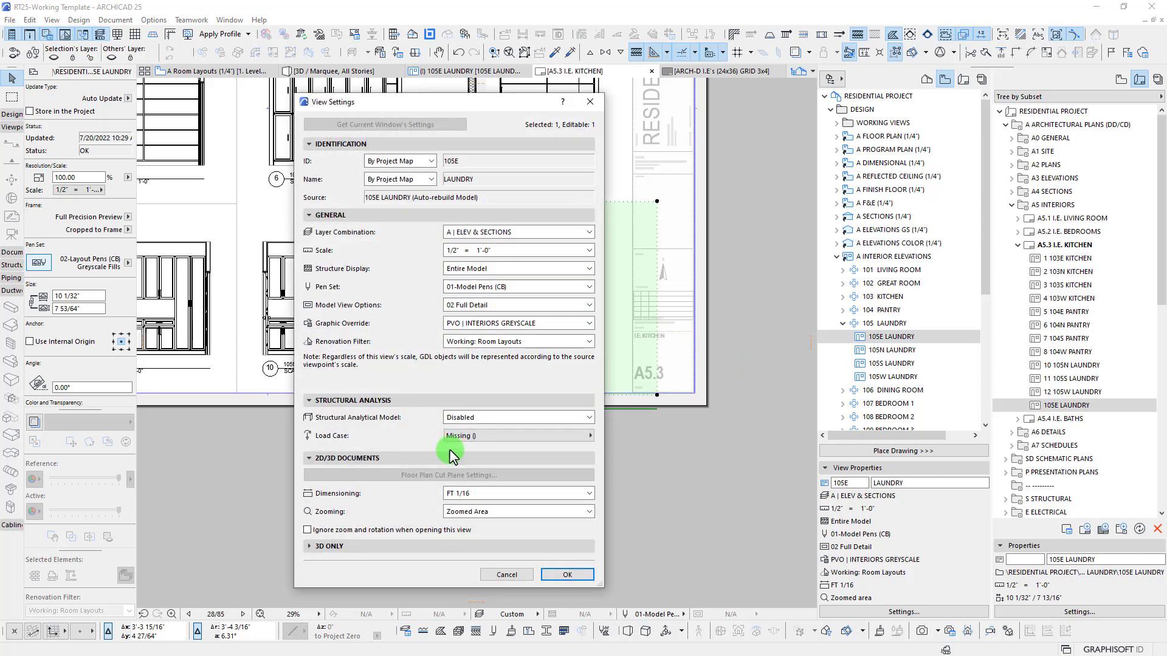
{"action": "left_click", "coordinate": [464, 512]}
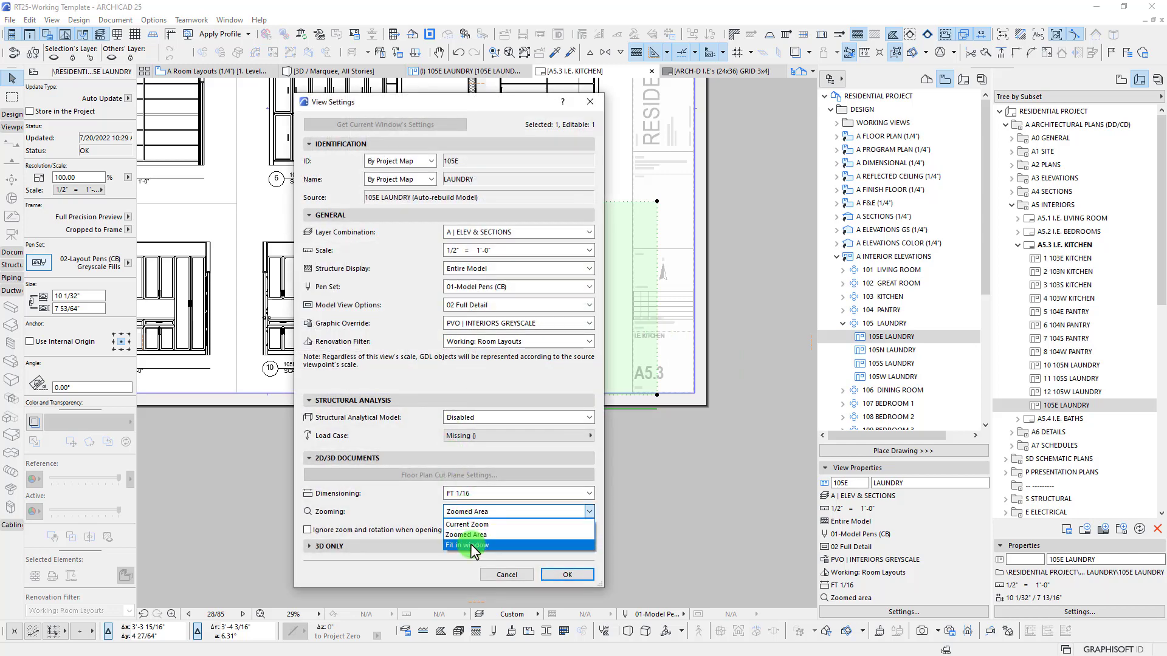
{"action": "left_click", "coordinate": [471, 545]}
{"action": "left_click", "coordinate": [571, 575]}
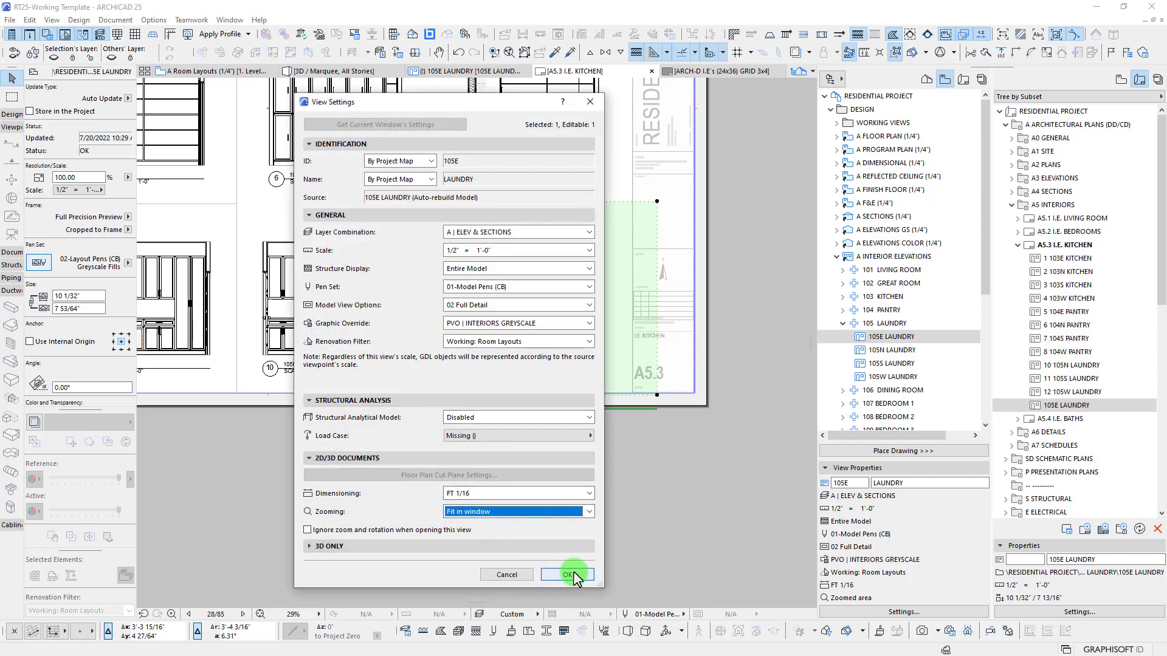
{"action": "left_click", "coordinate": [486, 509]}
{"action": "left_click", "coordinate": [486, 544]}
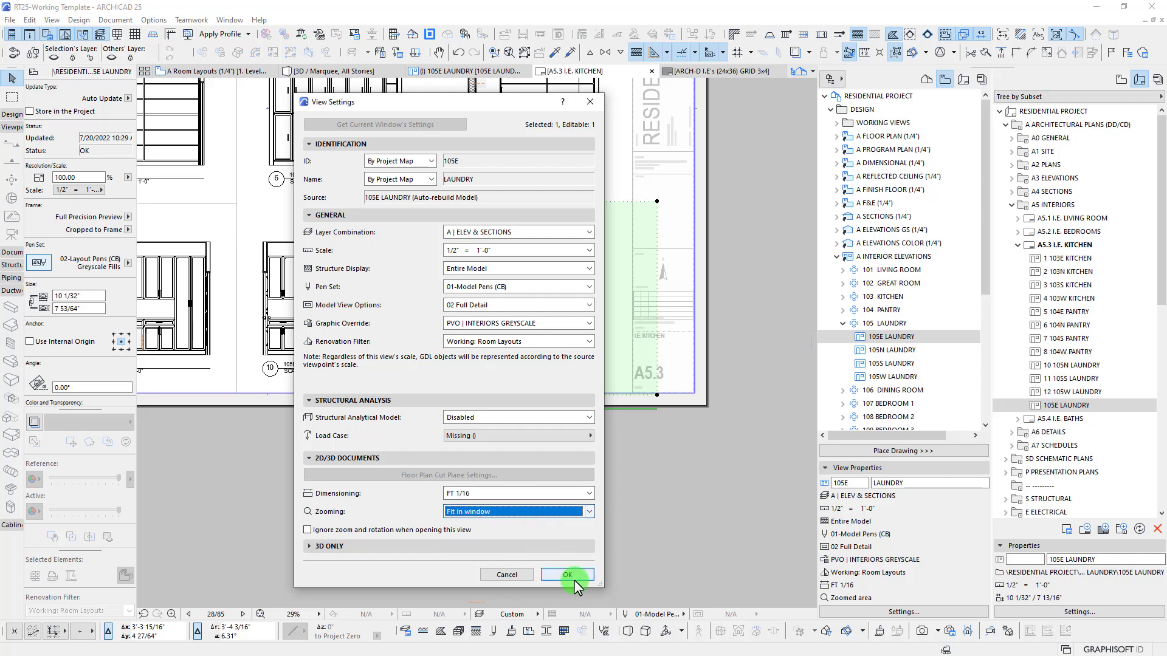
{"action": "left_click", "coordinate": [567, 575]}
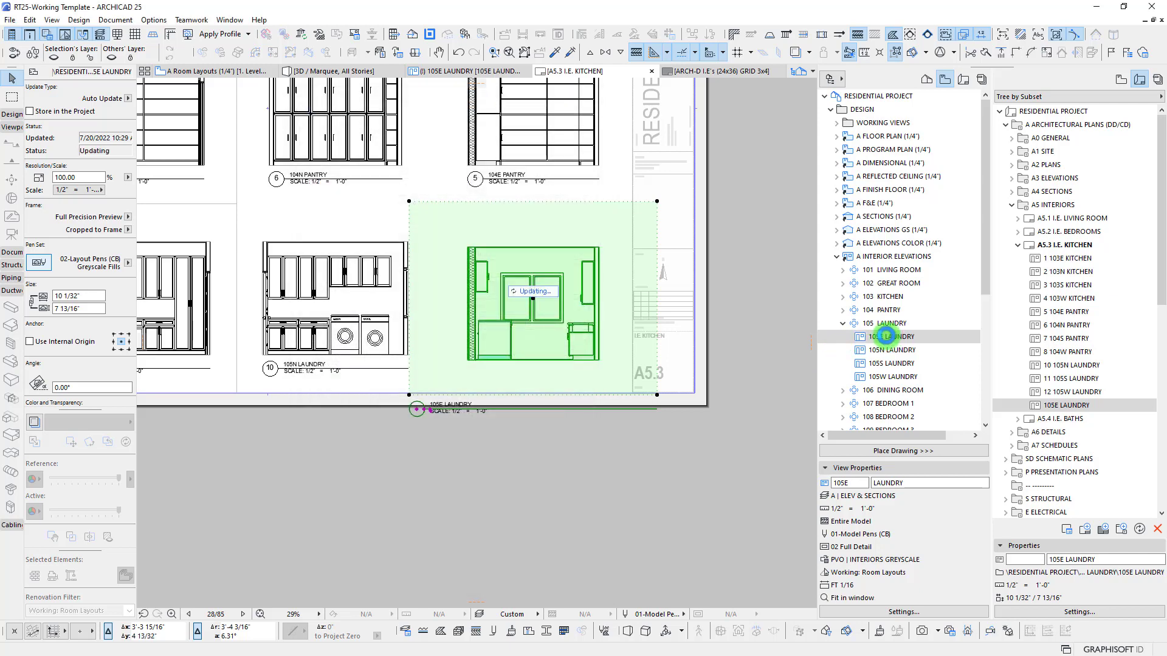
{"action": "left_click", "coordinate": [887, 338]}
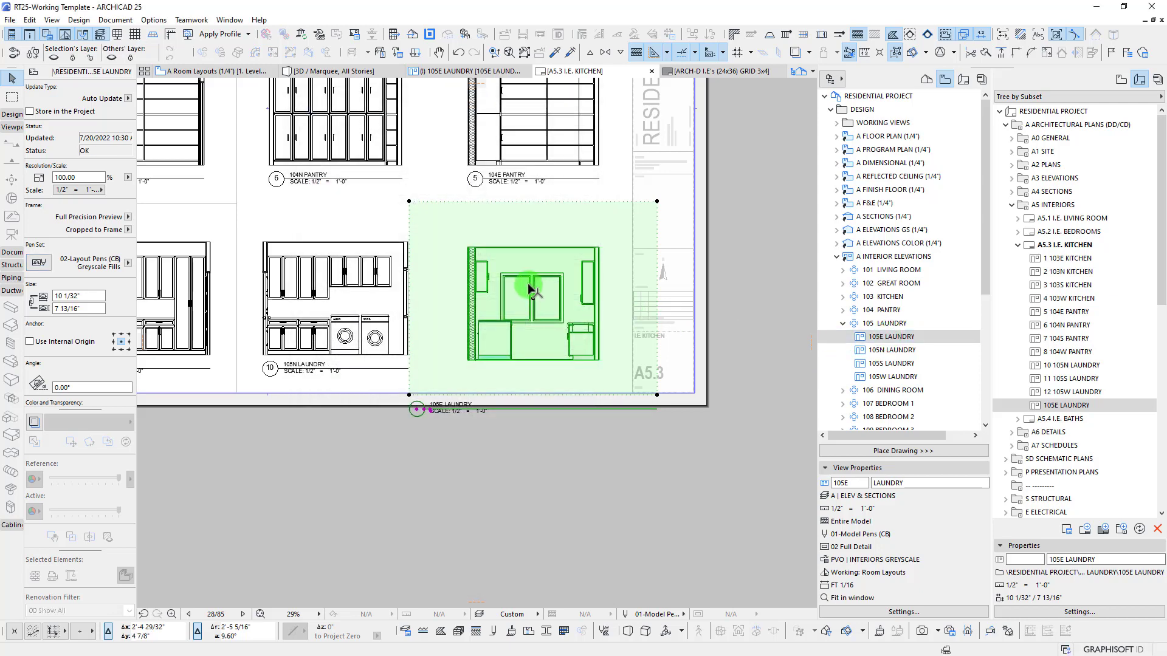
Set the frame of the placed 105E LAUNDRY drawing to Fit Frame to Drawing and deselect it
{"action": "left_click", "coordinate": [128, 231]}
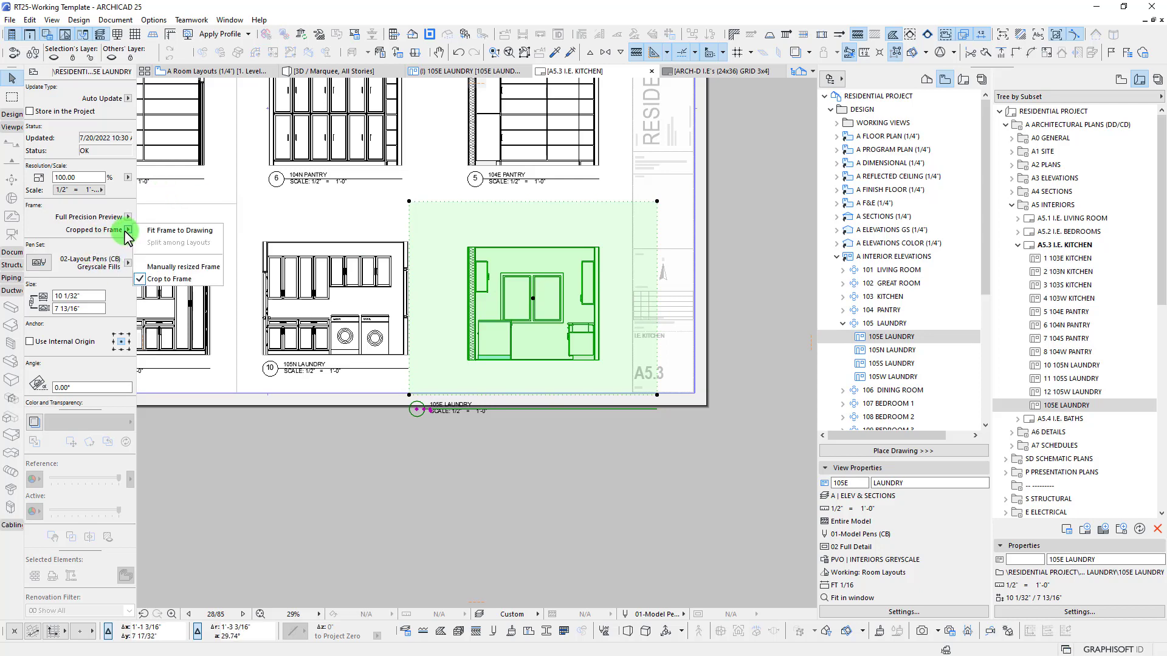
{"action": "left_click", "coordinate": [164, 230]}
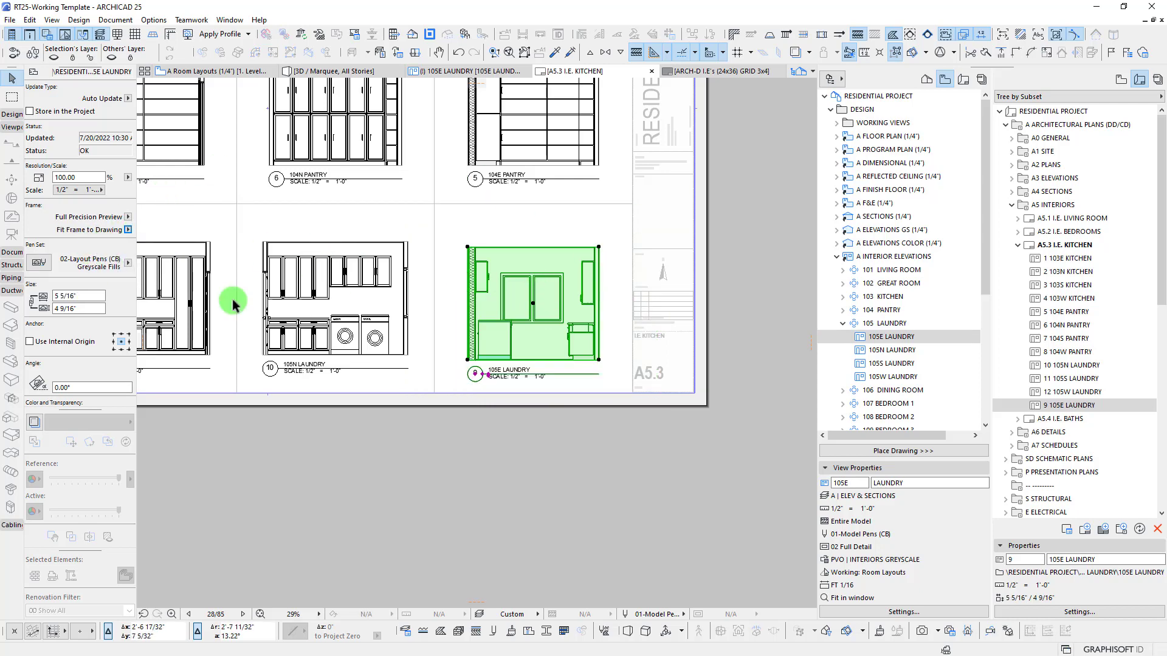
{"action": "middle_click_drag", "start_coordinate": [399, 317], "coordinate": [436, 413]}
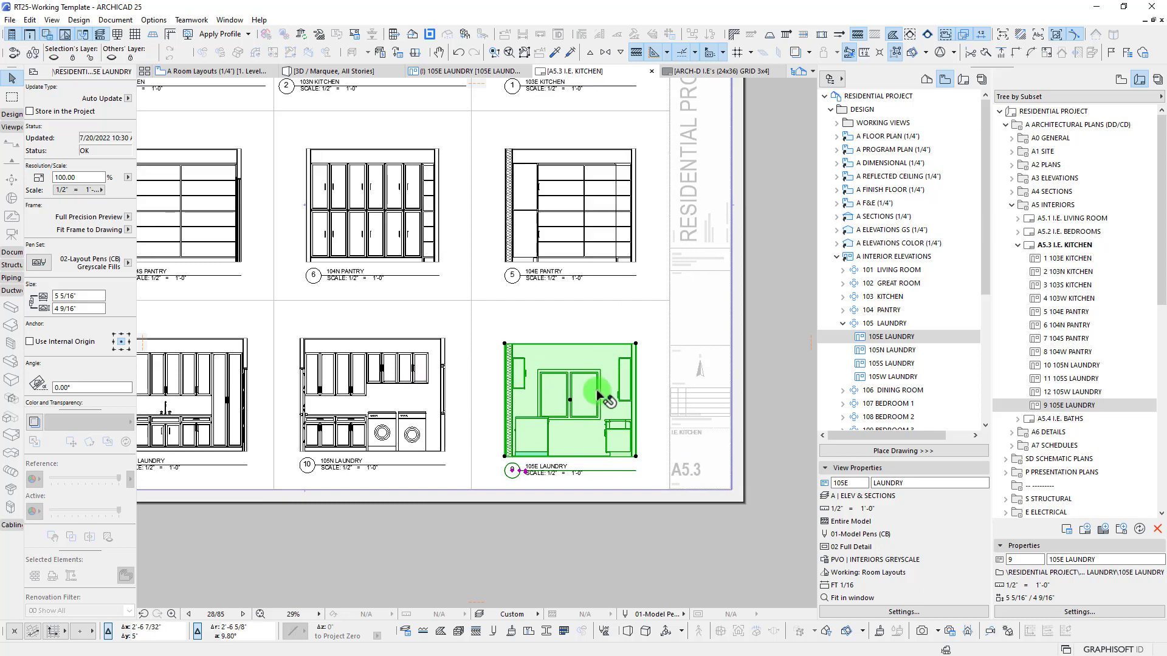
{"action": "scroll", "coordinate": [608, 401], "scroll_direction": "up", "scroll_amount": 4}
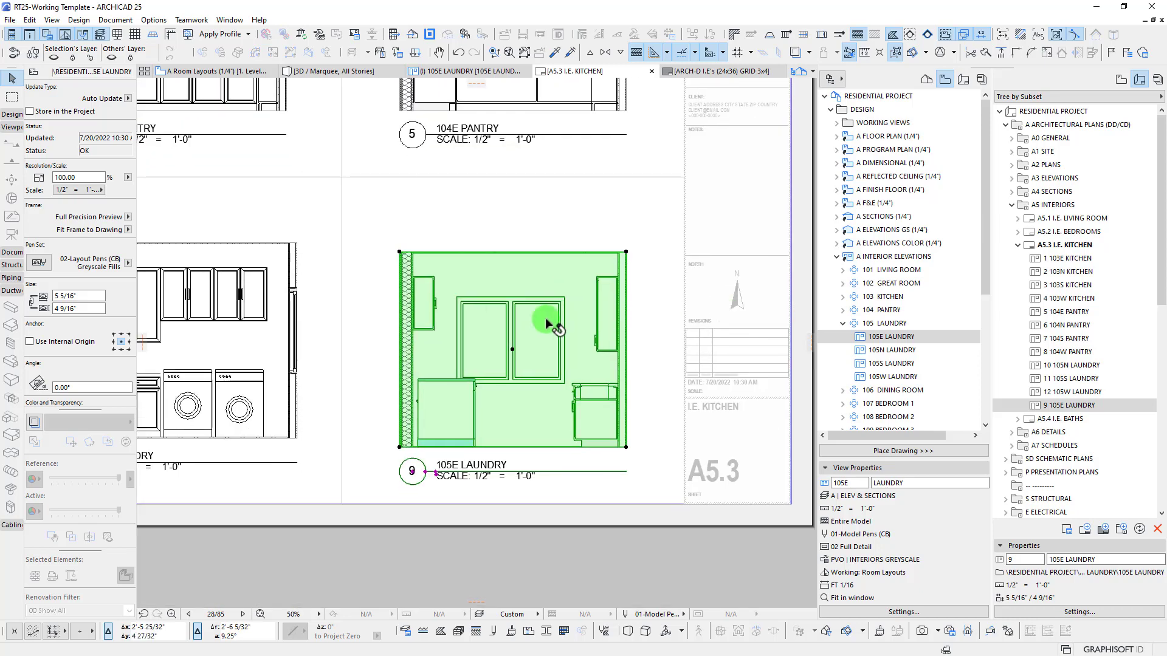
{"action": "key", "text": "Escape"}
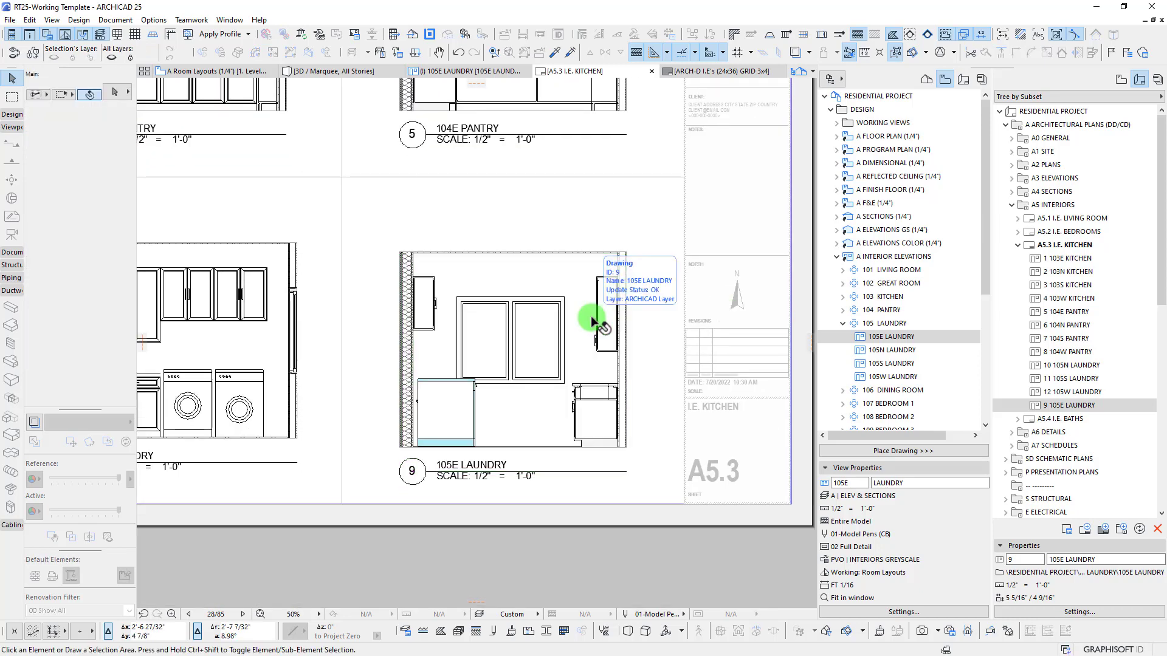
{"action": "scroll", "coordinate": [615, 341], "scroll_direction": "down", "scroll_amount": 5}
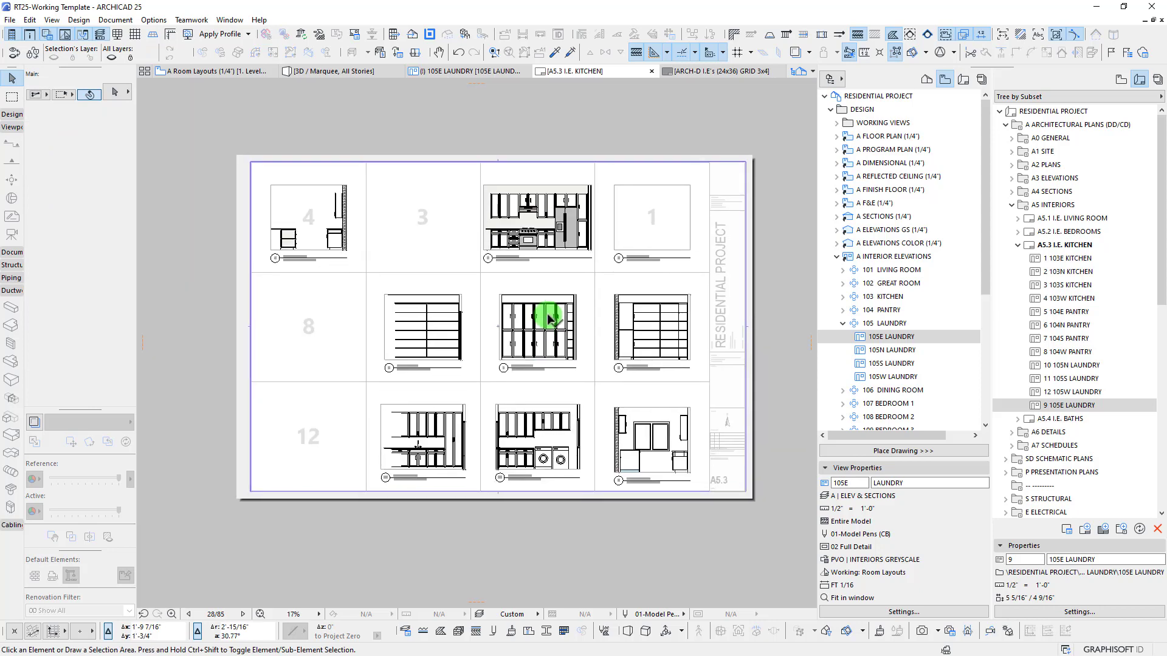
{"action": "left_click_drag", "start_coordinate": [549, 315], "coordinate": [567, 318]}
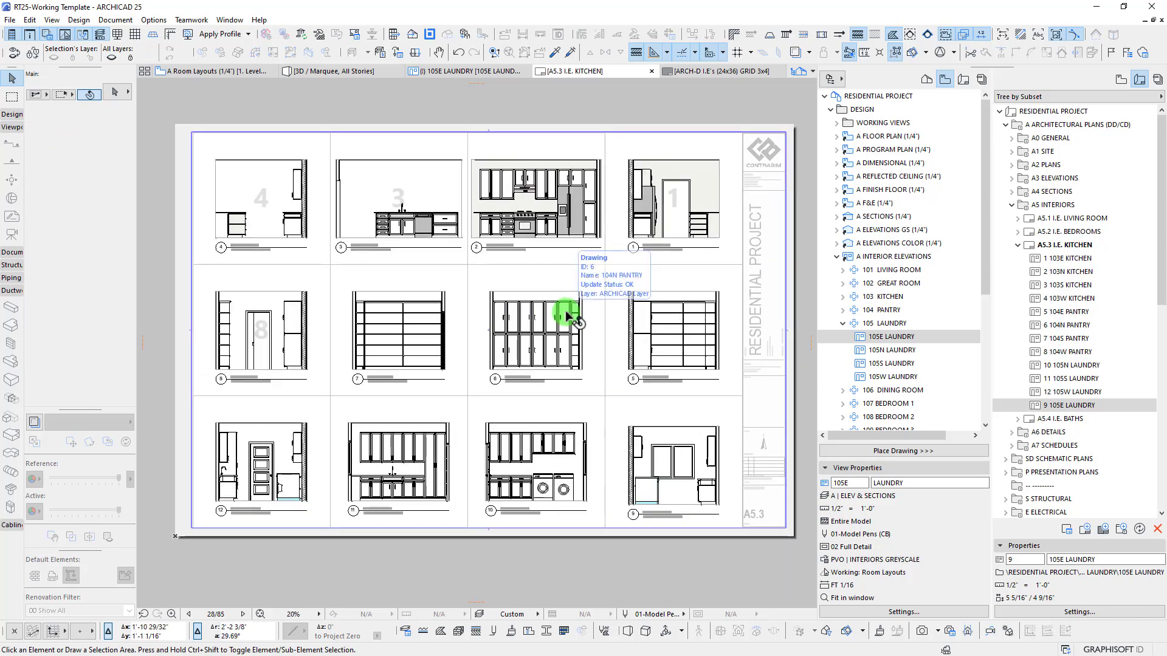
{"action": "left_click", "coordinate": [567, 315]}
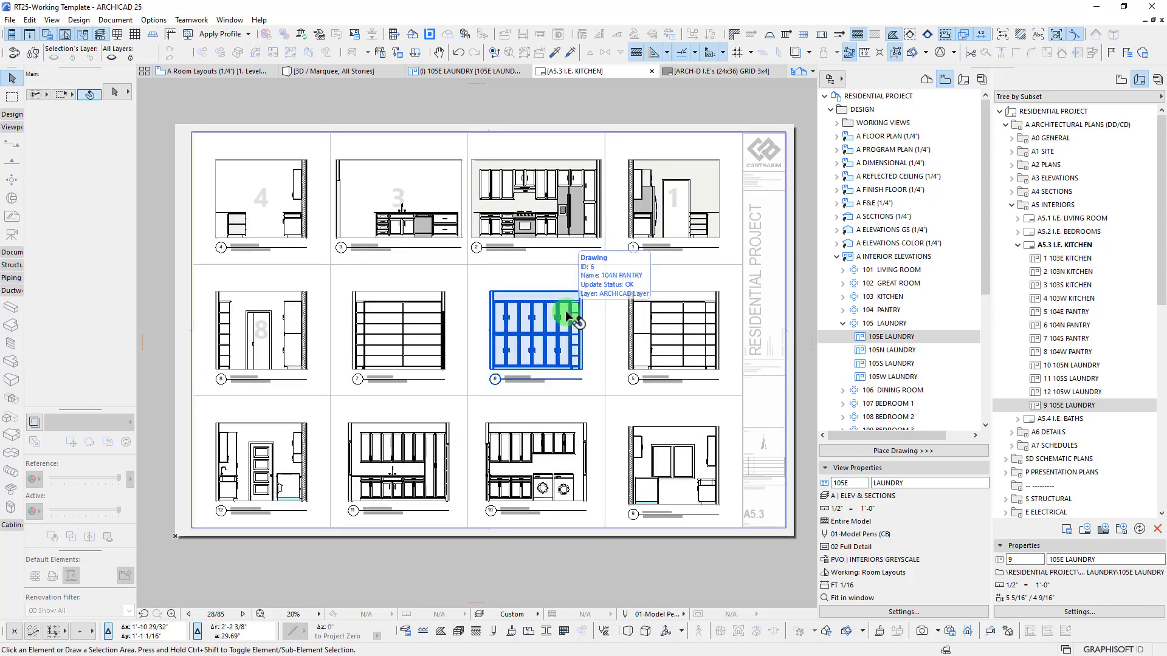